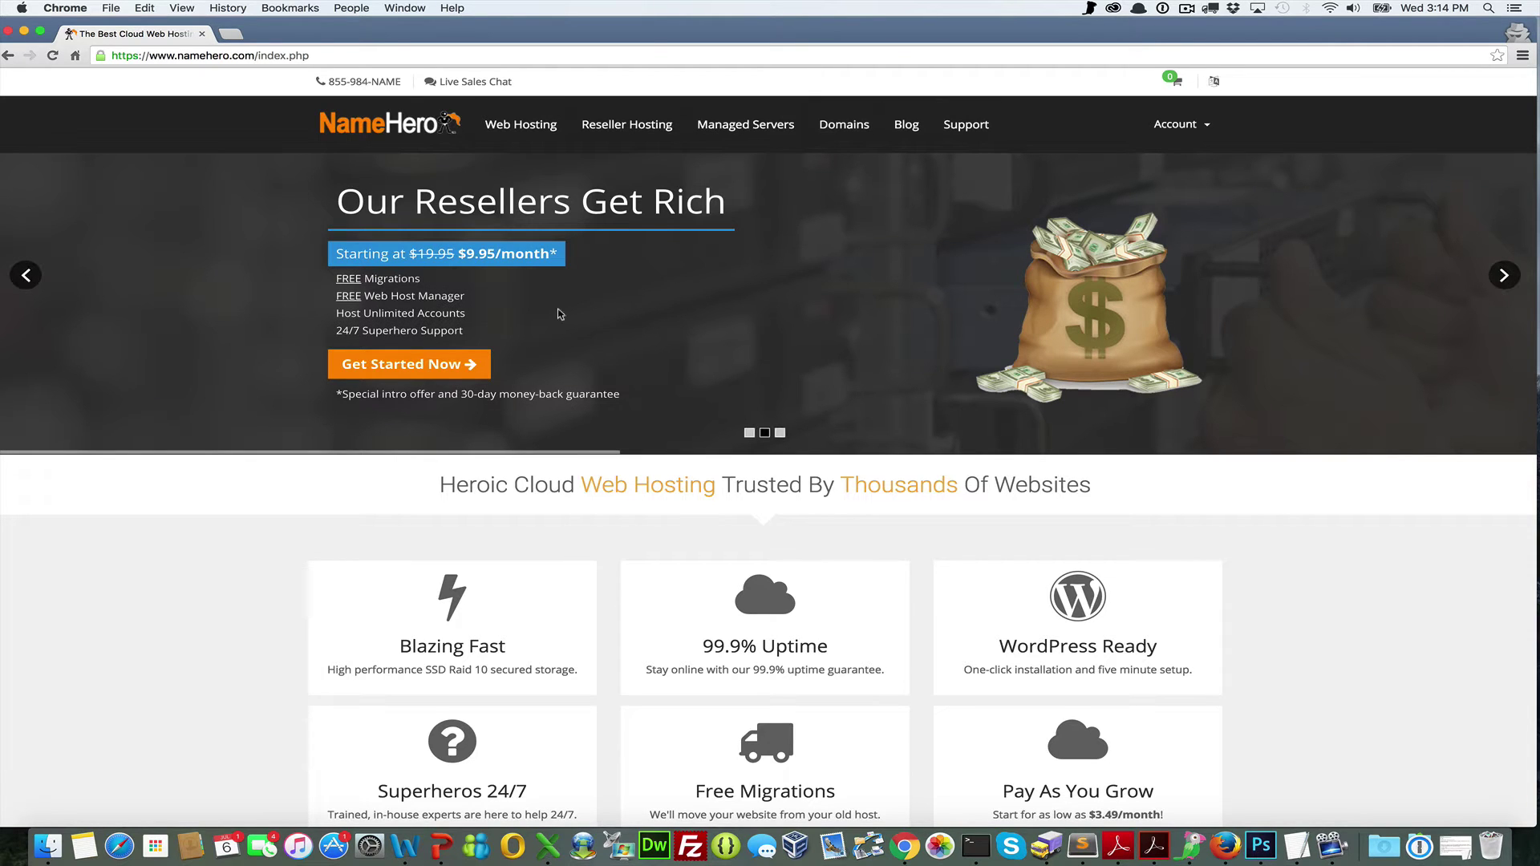
Flip through the home page hero slides, then open the Basic Cloud Hosting plans comparison
left_click(750, 433)
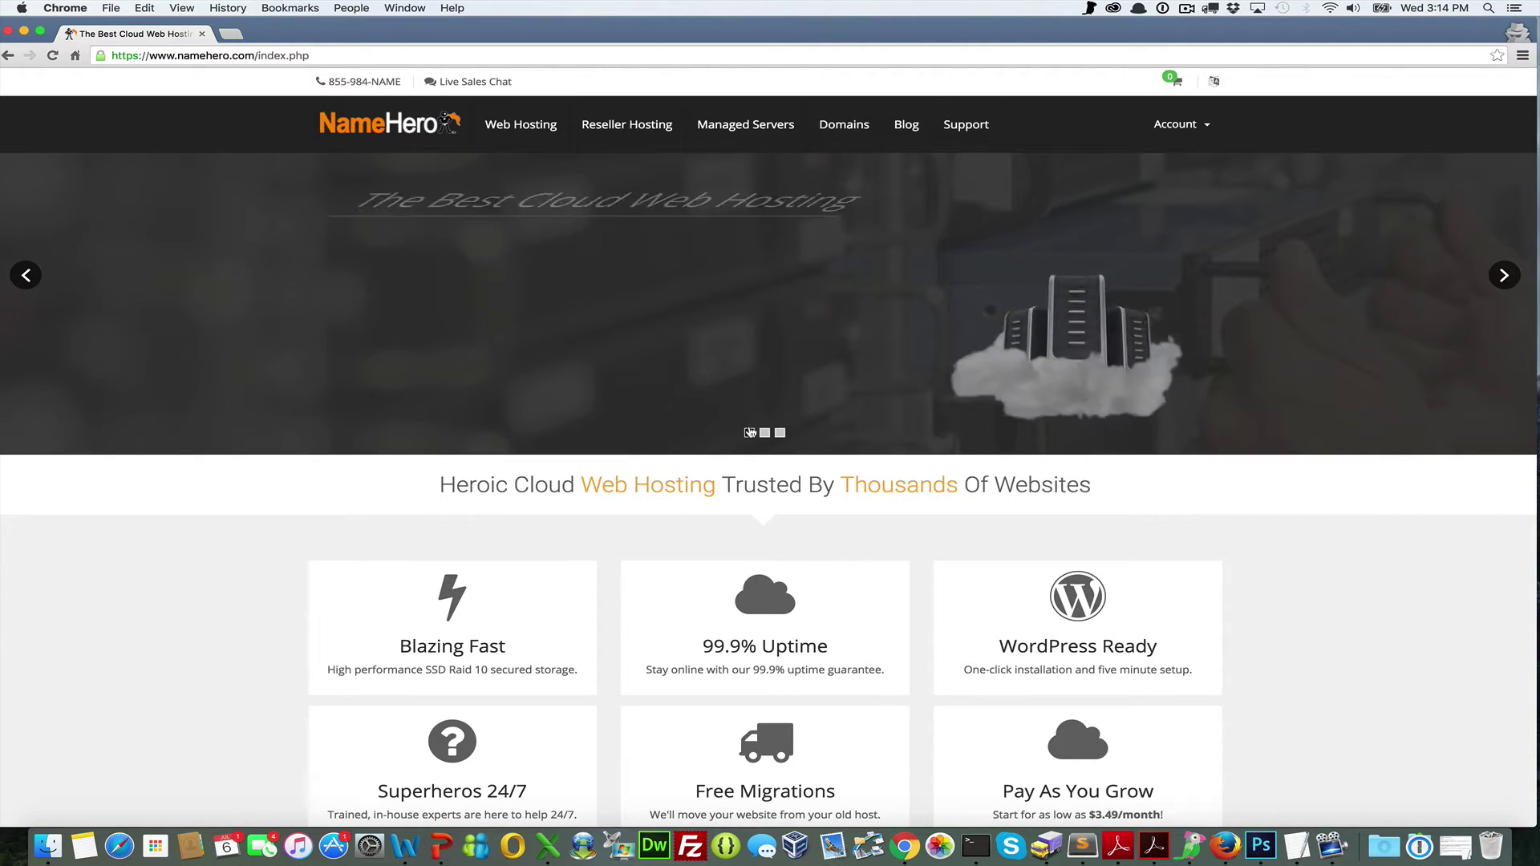
left_click(767, 432)
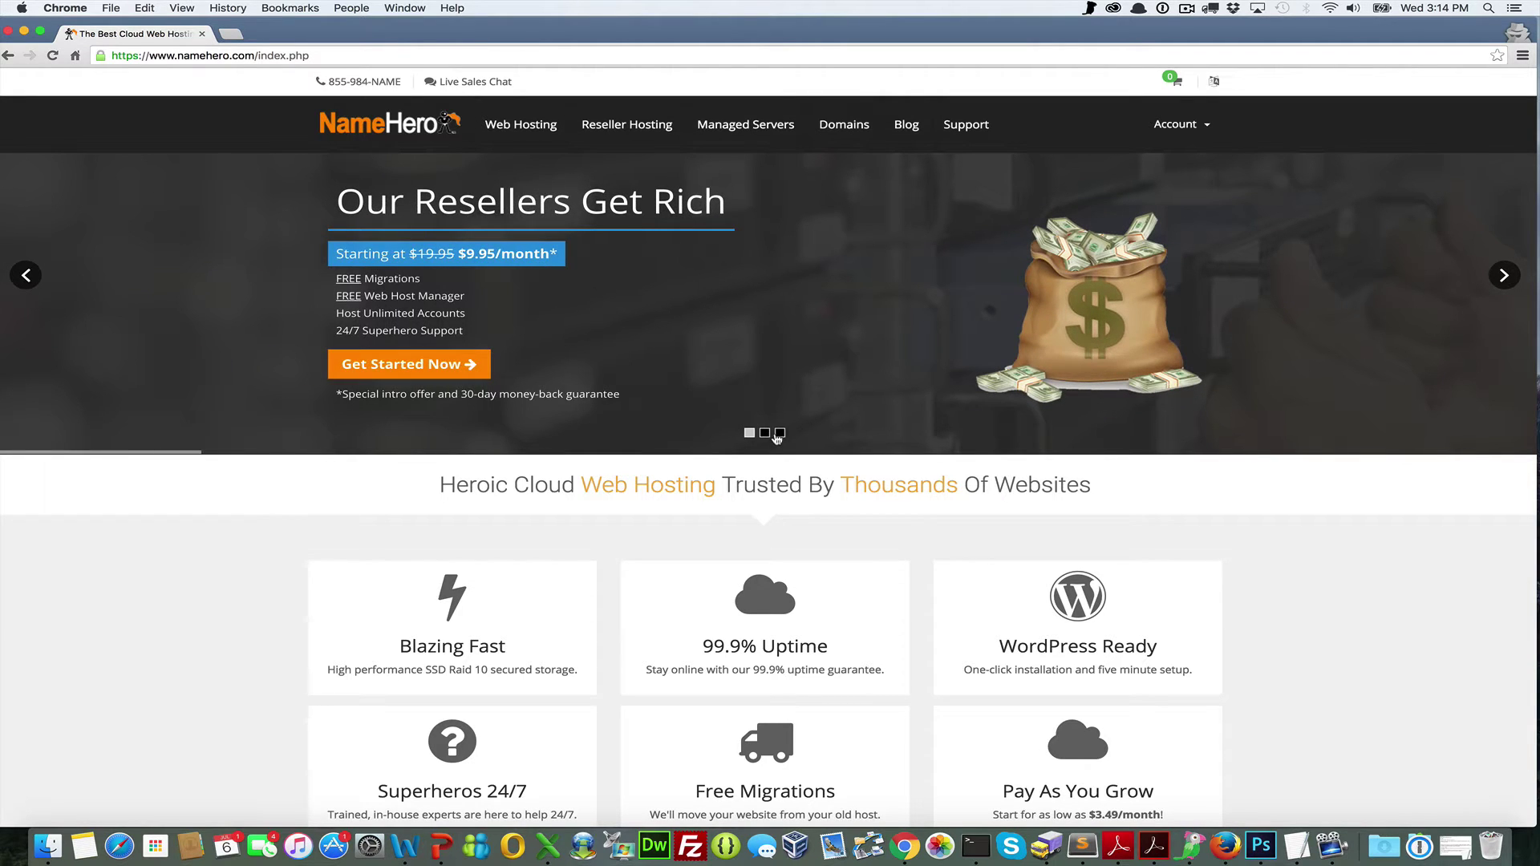
left_click(779, 433)
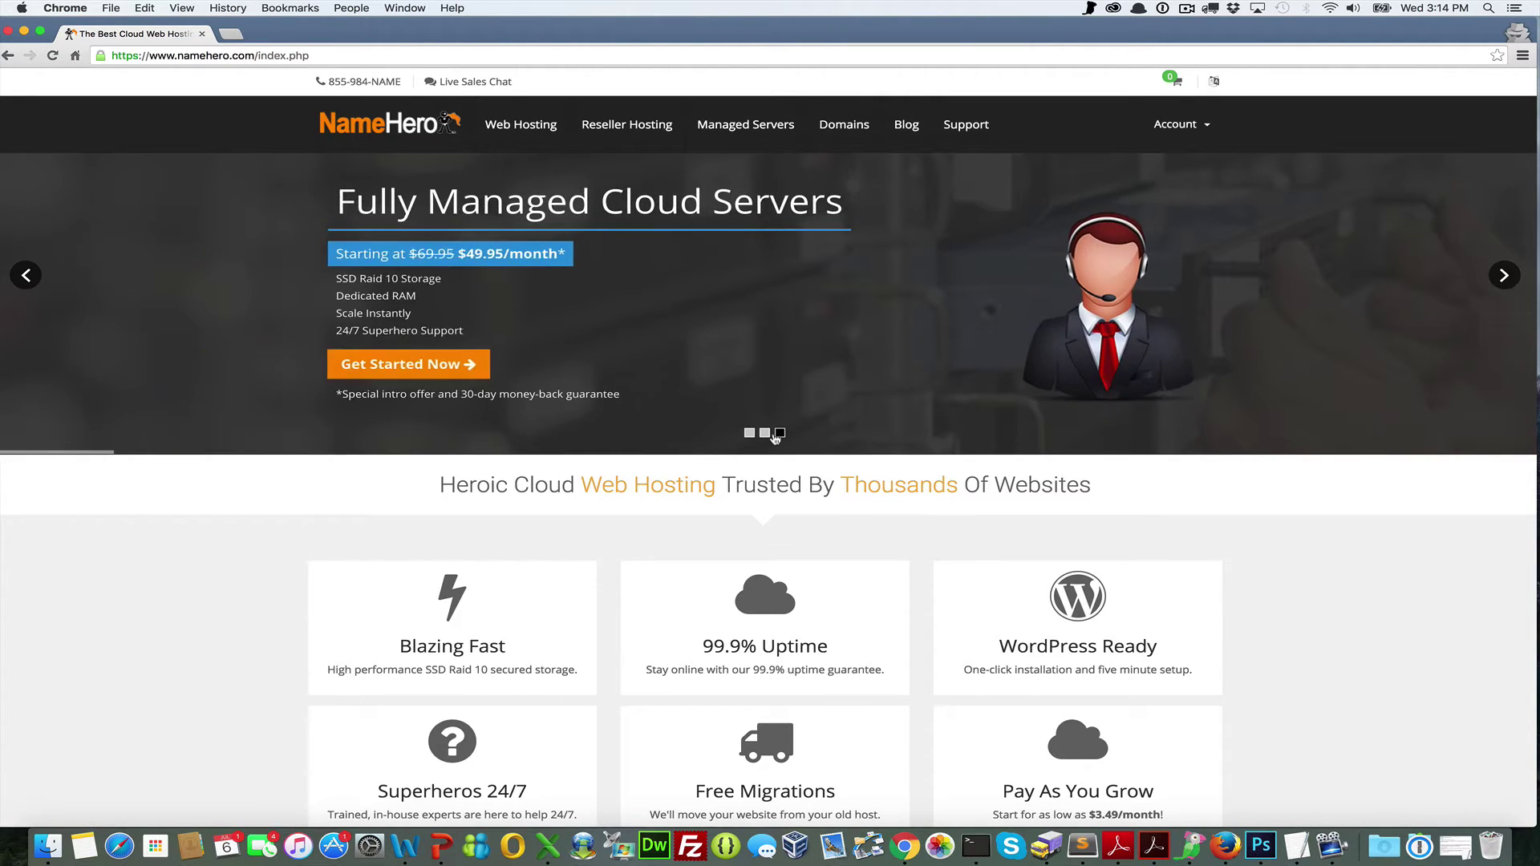
left_click(750, 435)
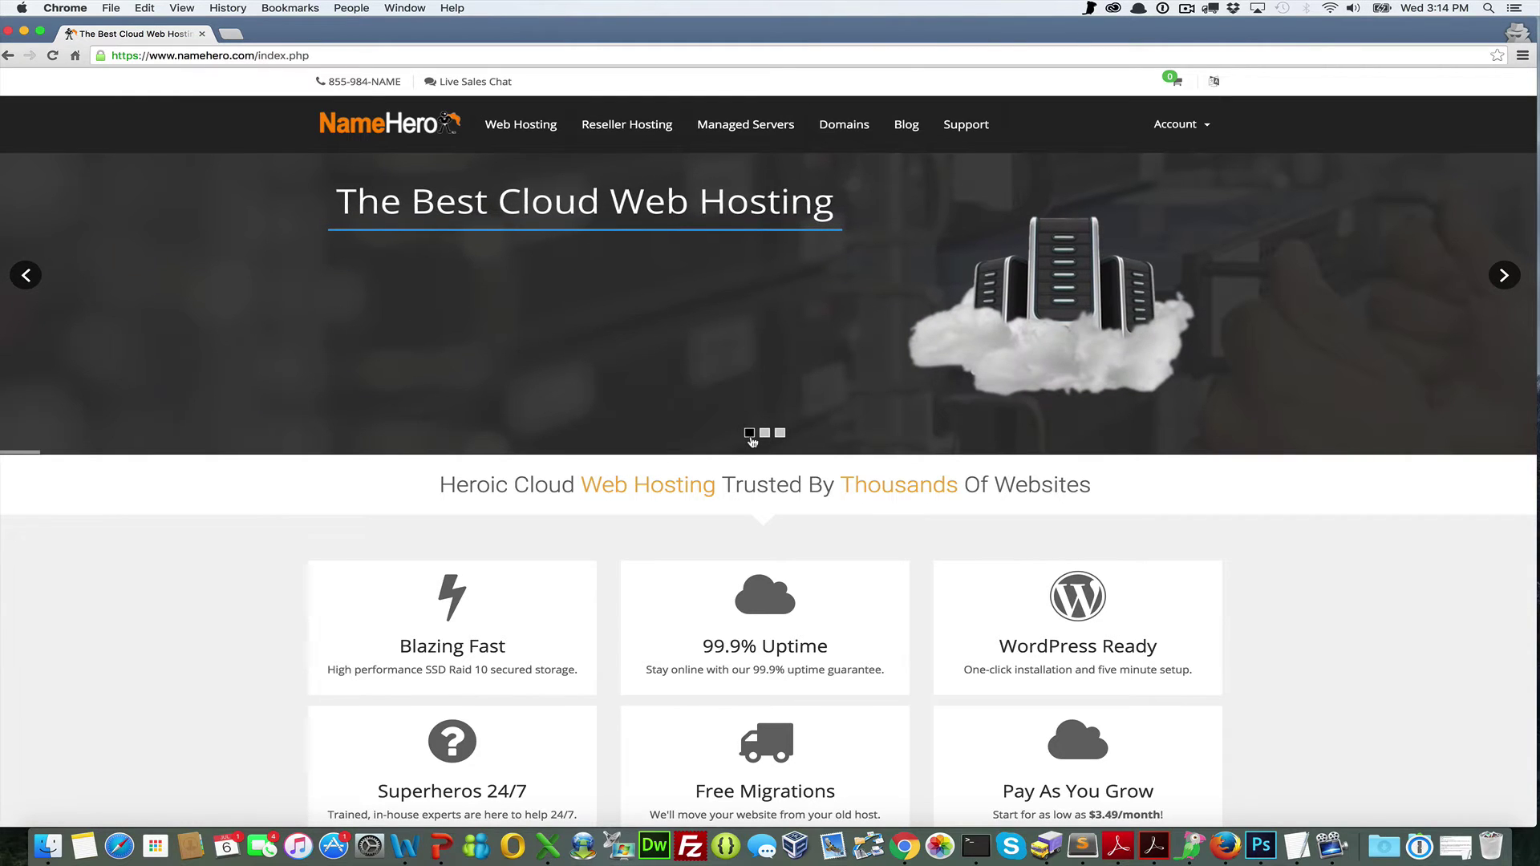
left_click(411, 363)
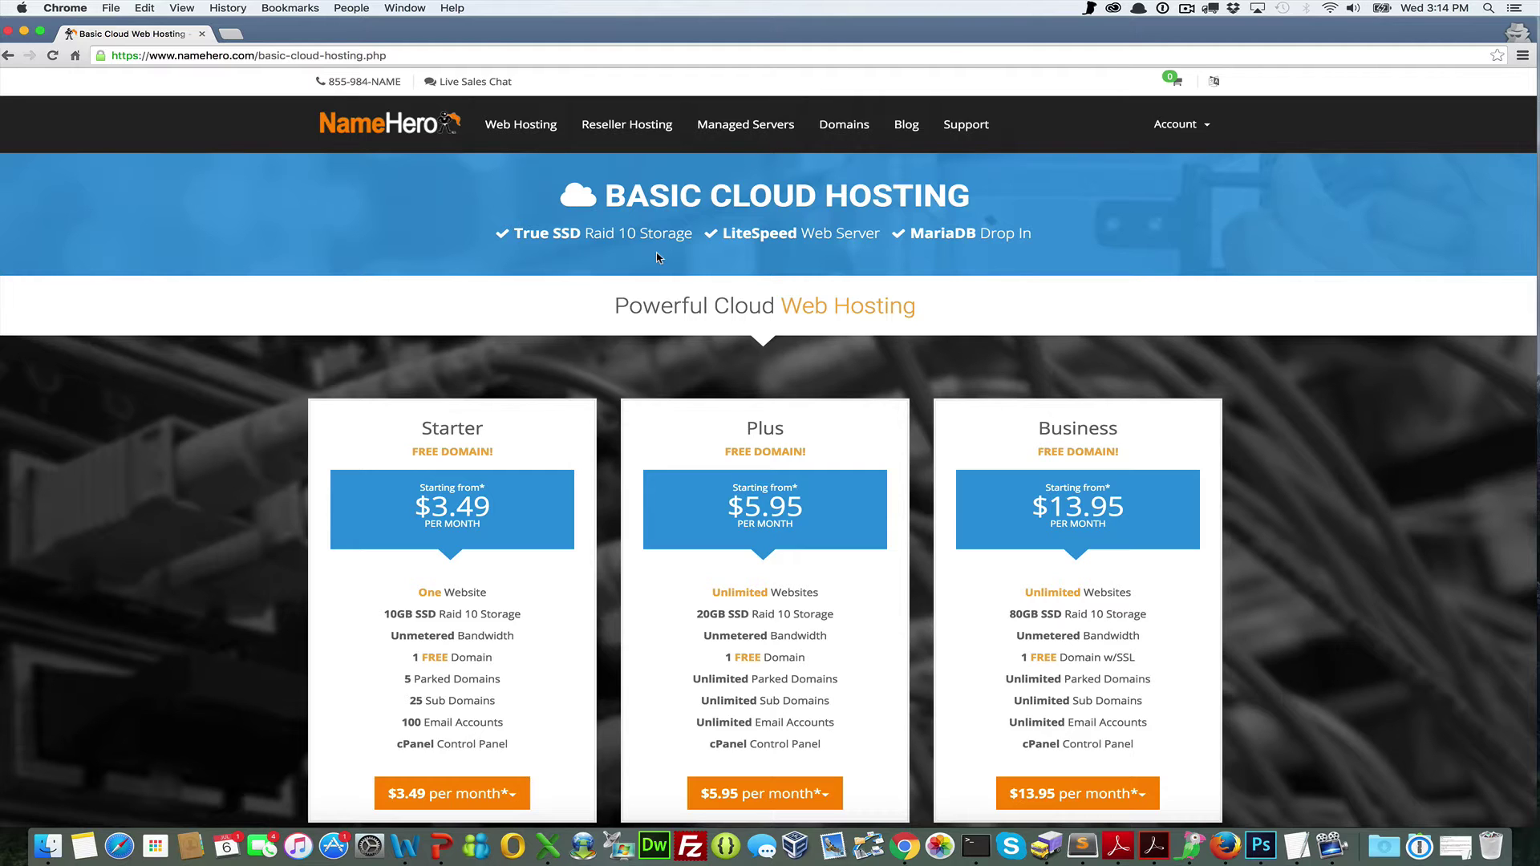
scroll(514, 292, "down", 3)
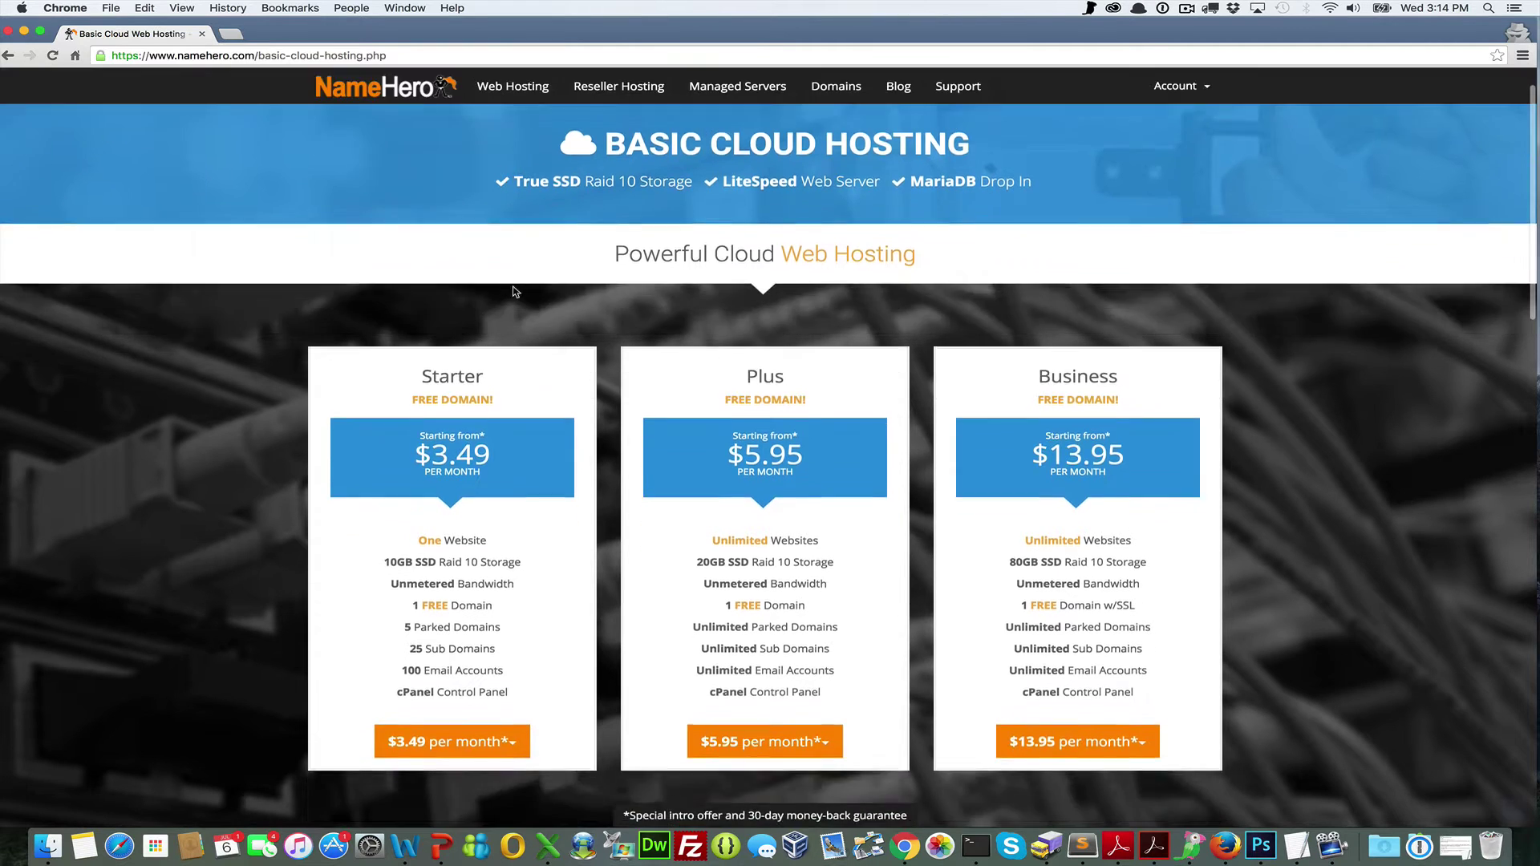
scroll(514, 291, "down", 2)
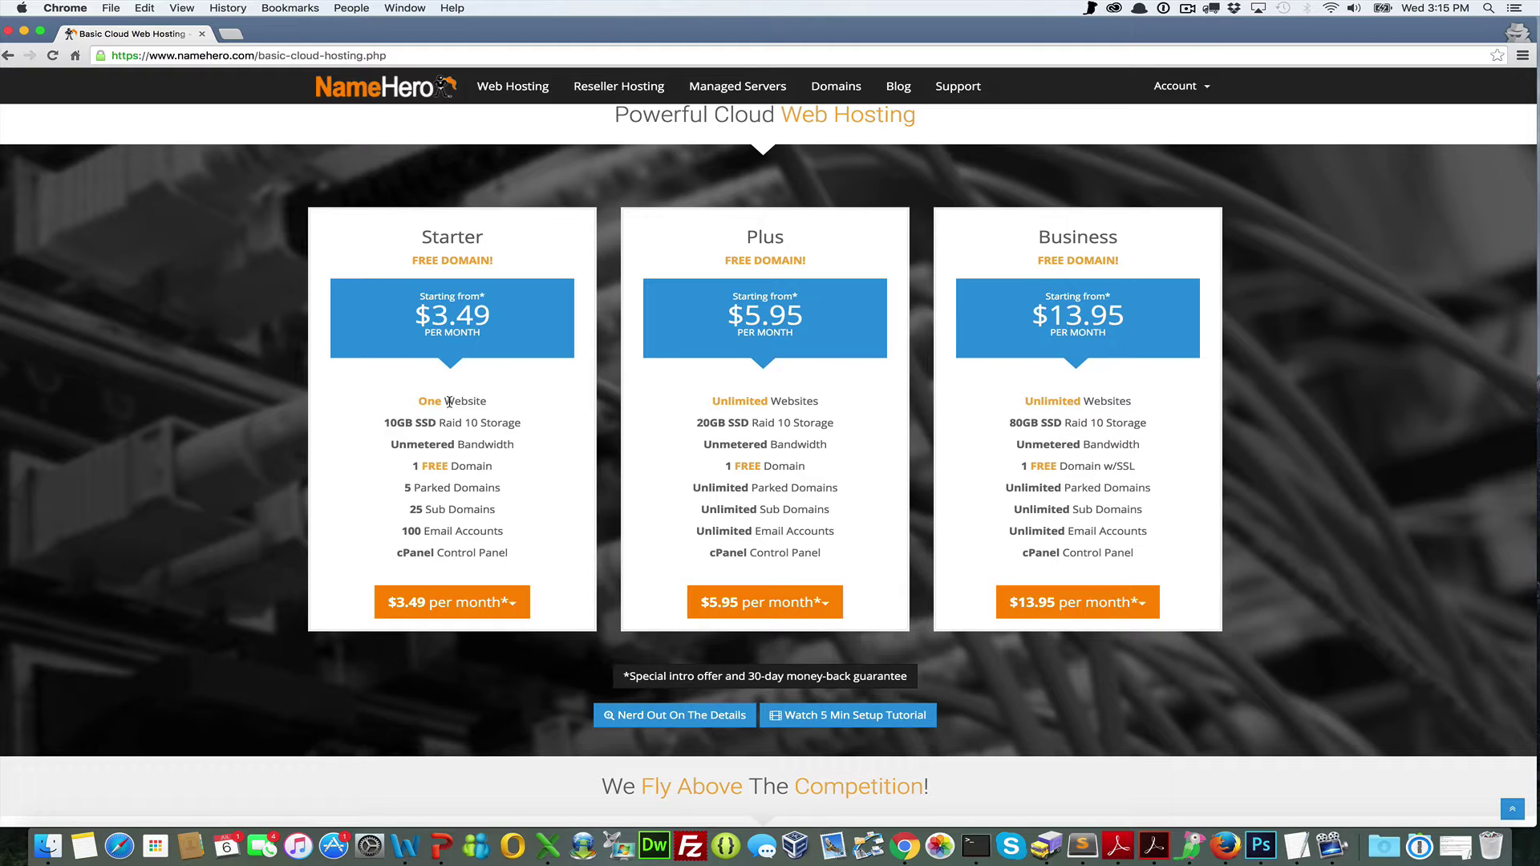
left_click_drag(498, 324, 415, 307)
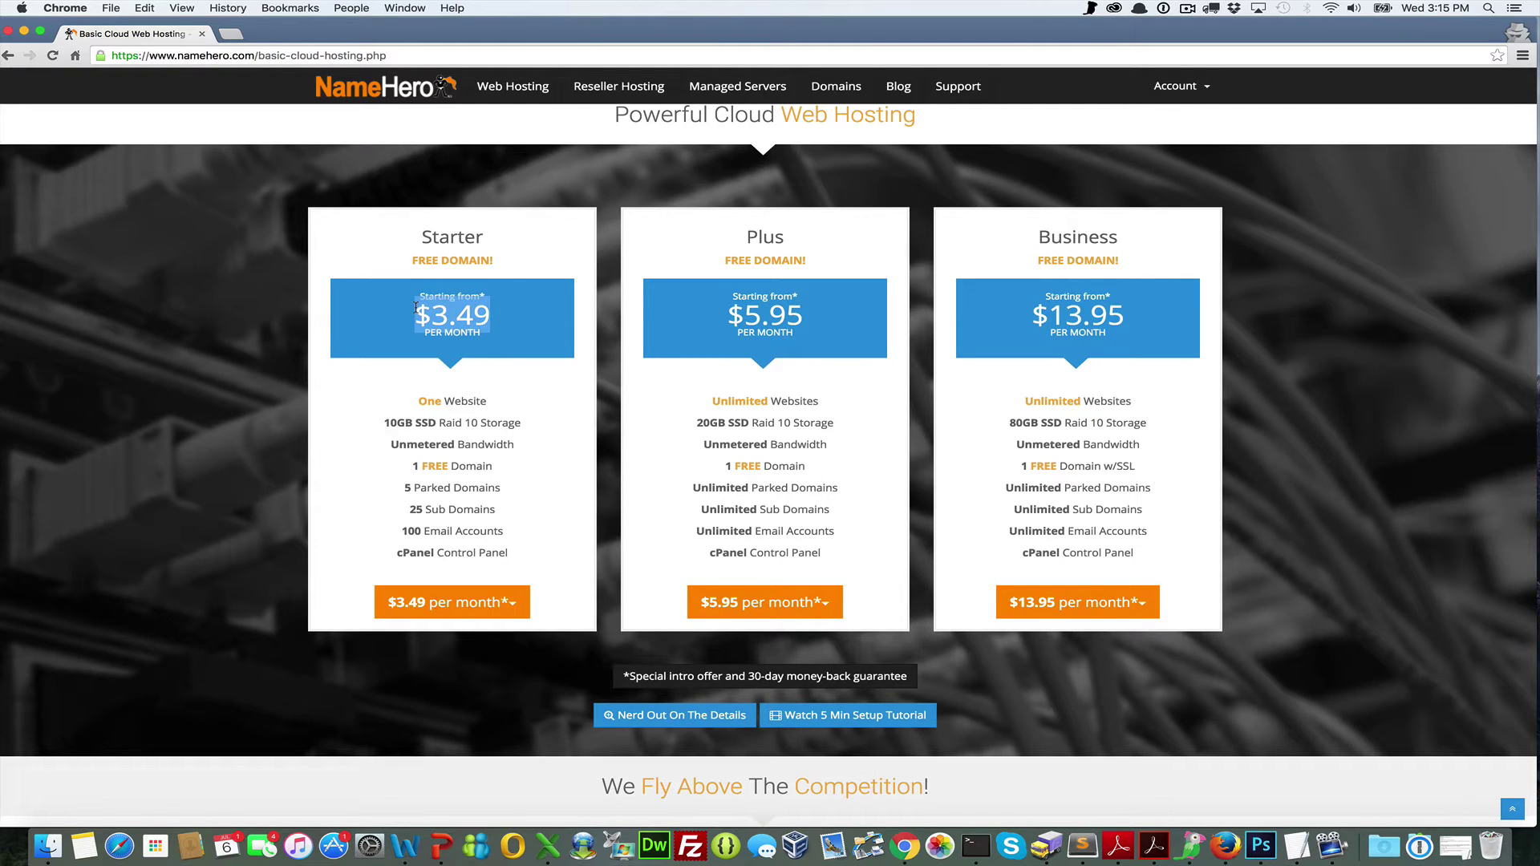
mouse_move(446, 401)
left_mouse_down()
mouse_move(406, 400)
mouse_move(416, 423)
mouse_move(442, 429)
left_mouse_up()
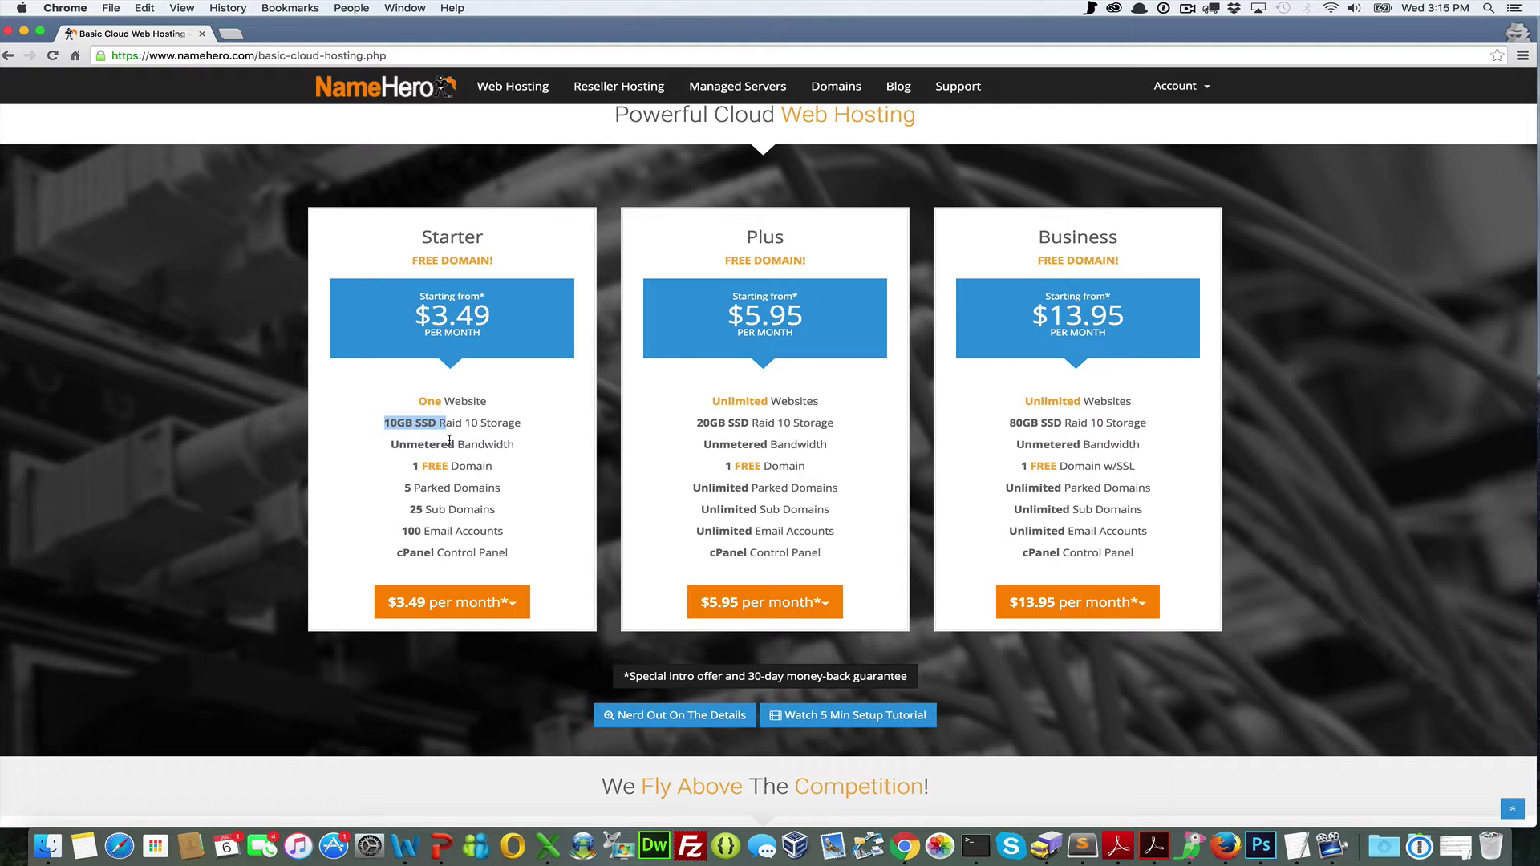
left_click_drag(431, 466, 421, 469)
scroll(433, 504, "down", 1)
scroll(434, 504, "up", 1)
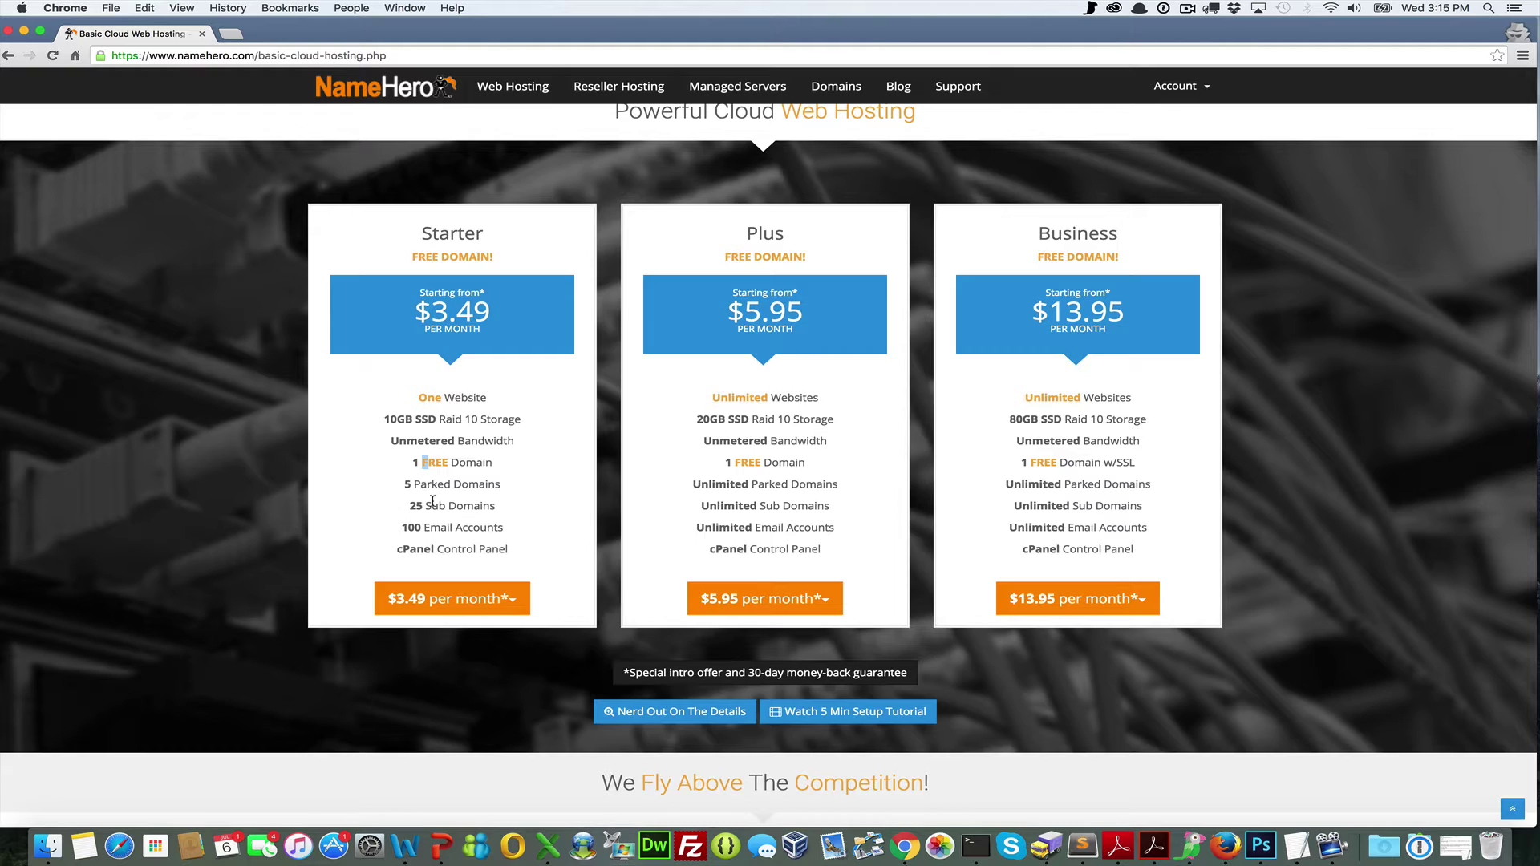
scroll(433, 501, "down", 2)
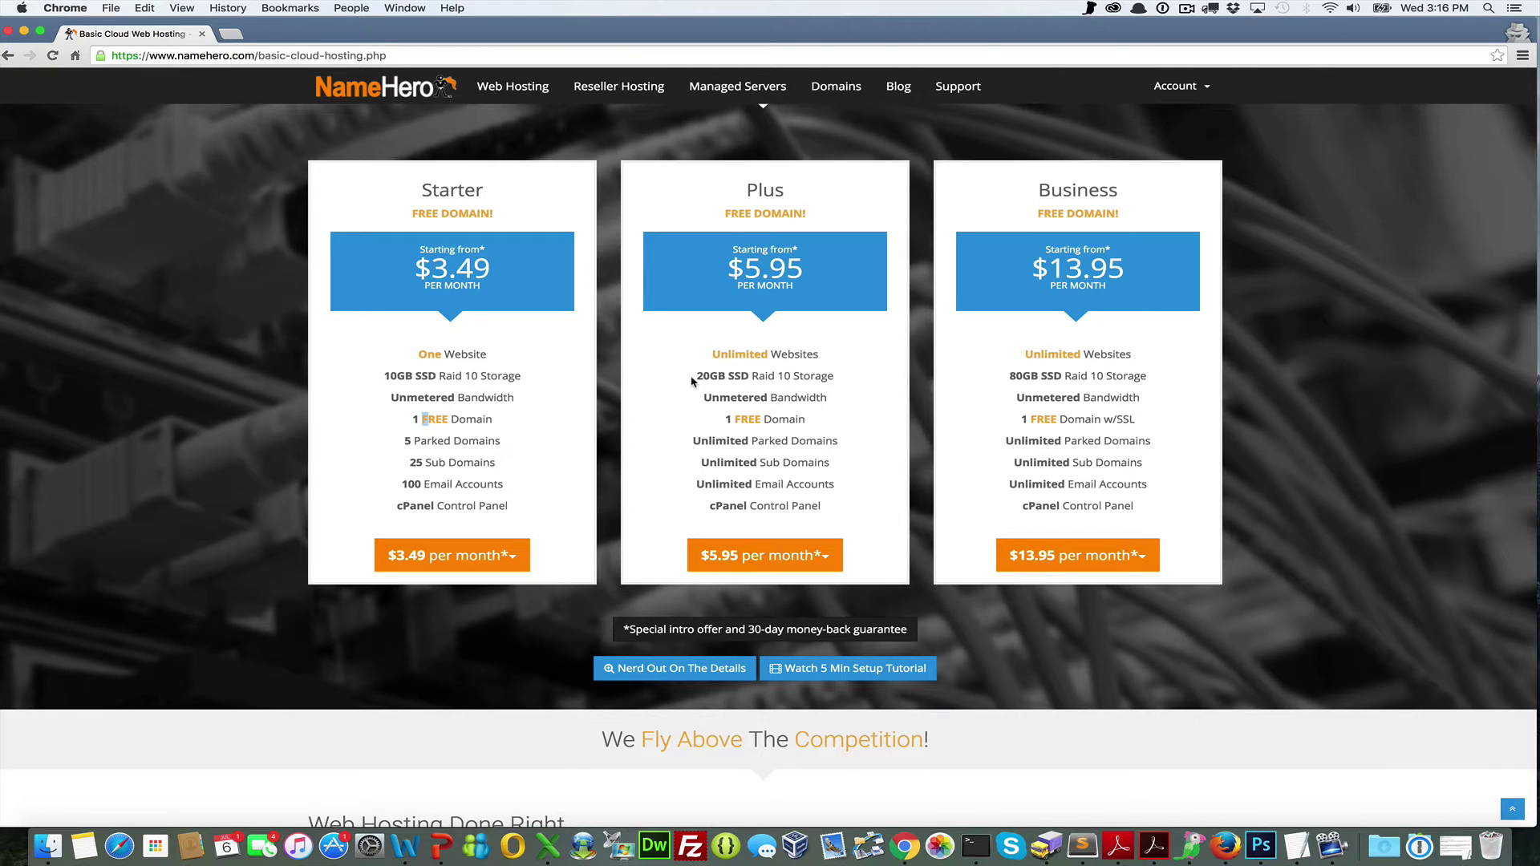
left_click_drag(693, 383, 718, 381)
left_click_drag(803, 354, 713, 356)
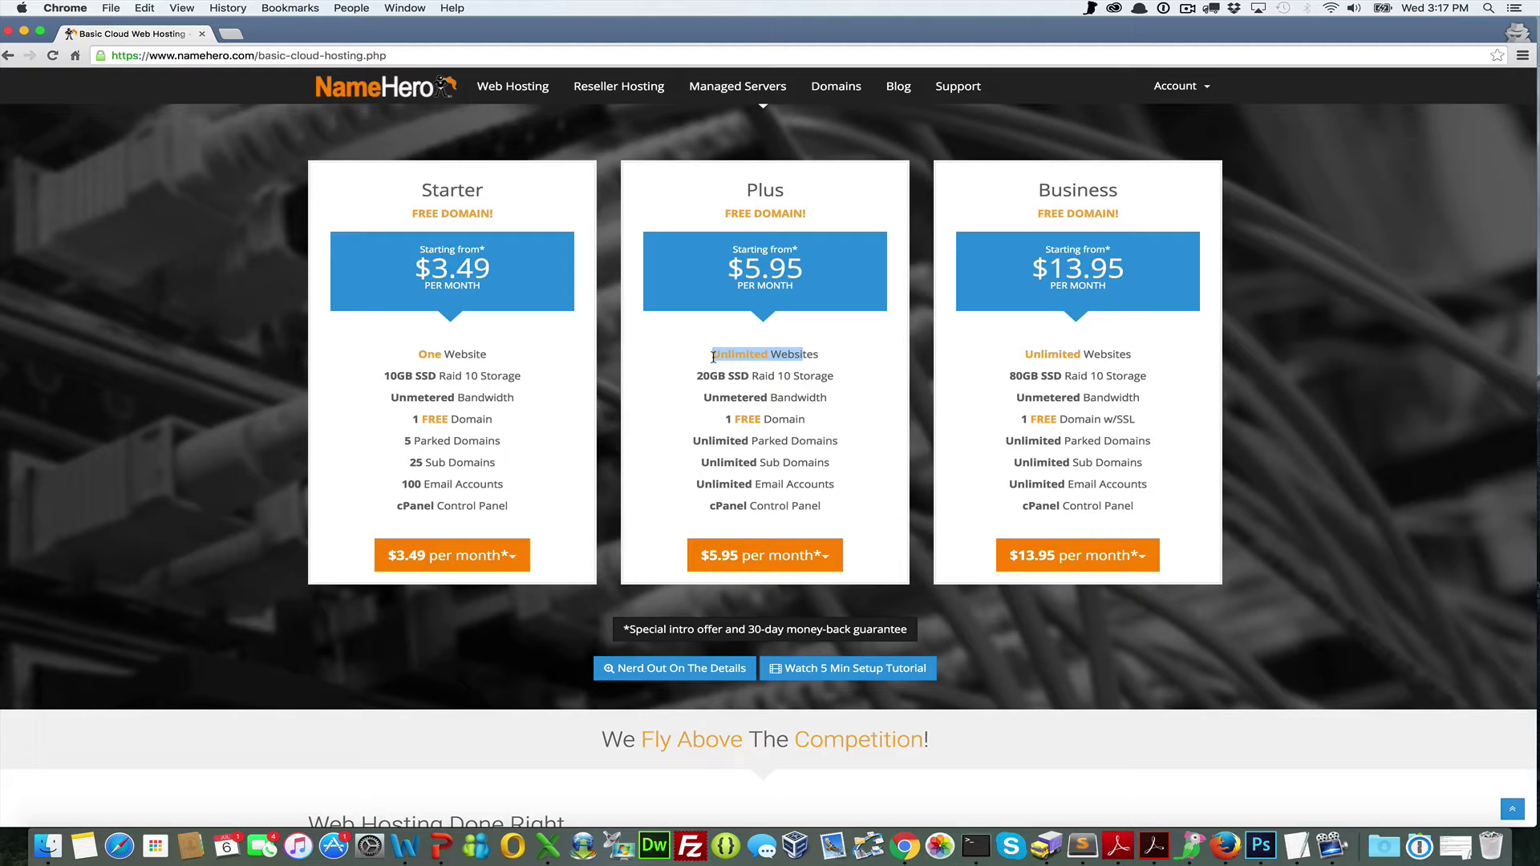
left_click(701, 371)
left_click_drag(1008, 375, 1039, 374)
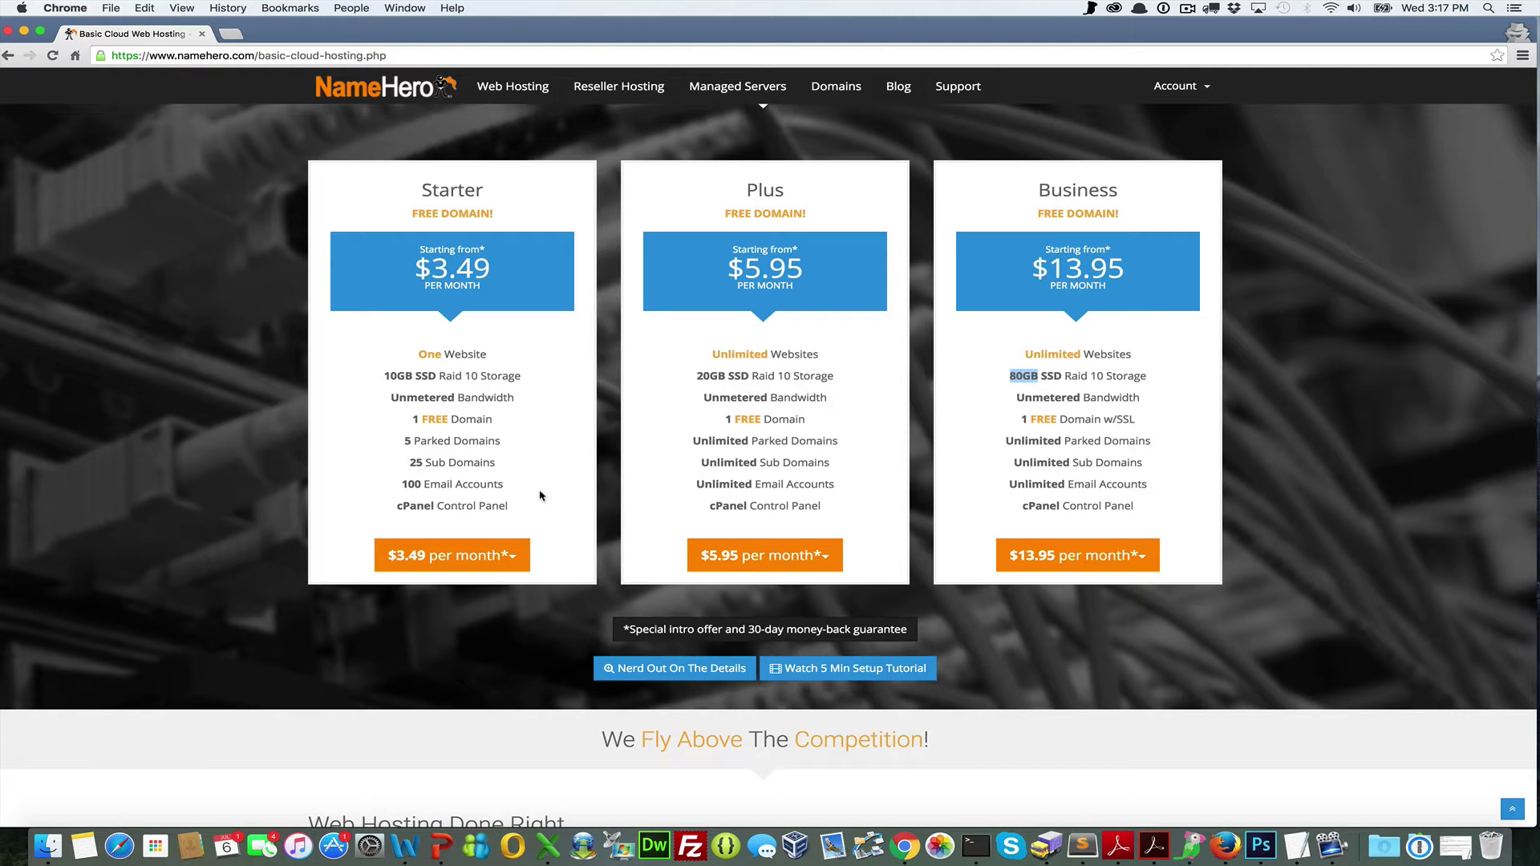
Order the Starter plan on the 3 Years - $3.49/mo term with a free domain
left_click(517, 554)
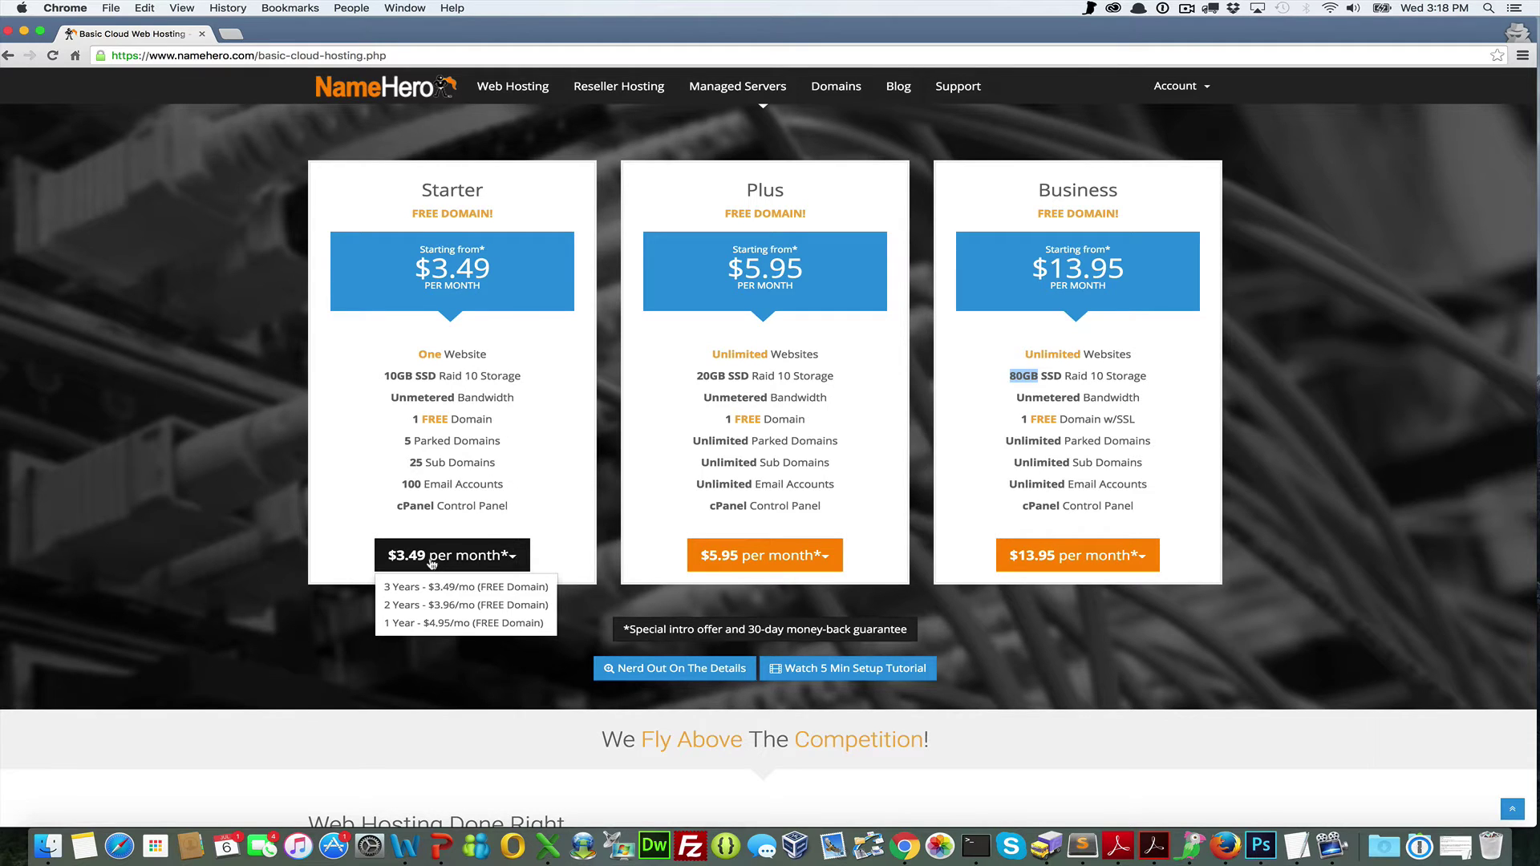
left_click(450, 591)
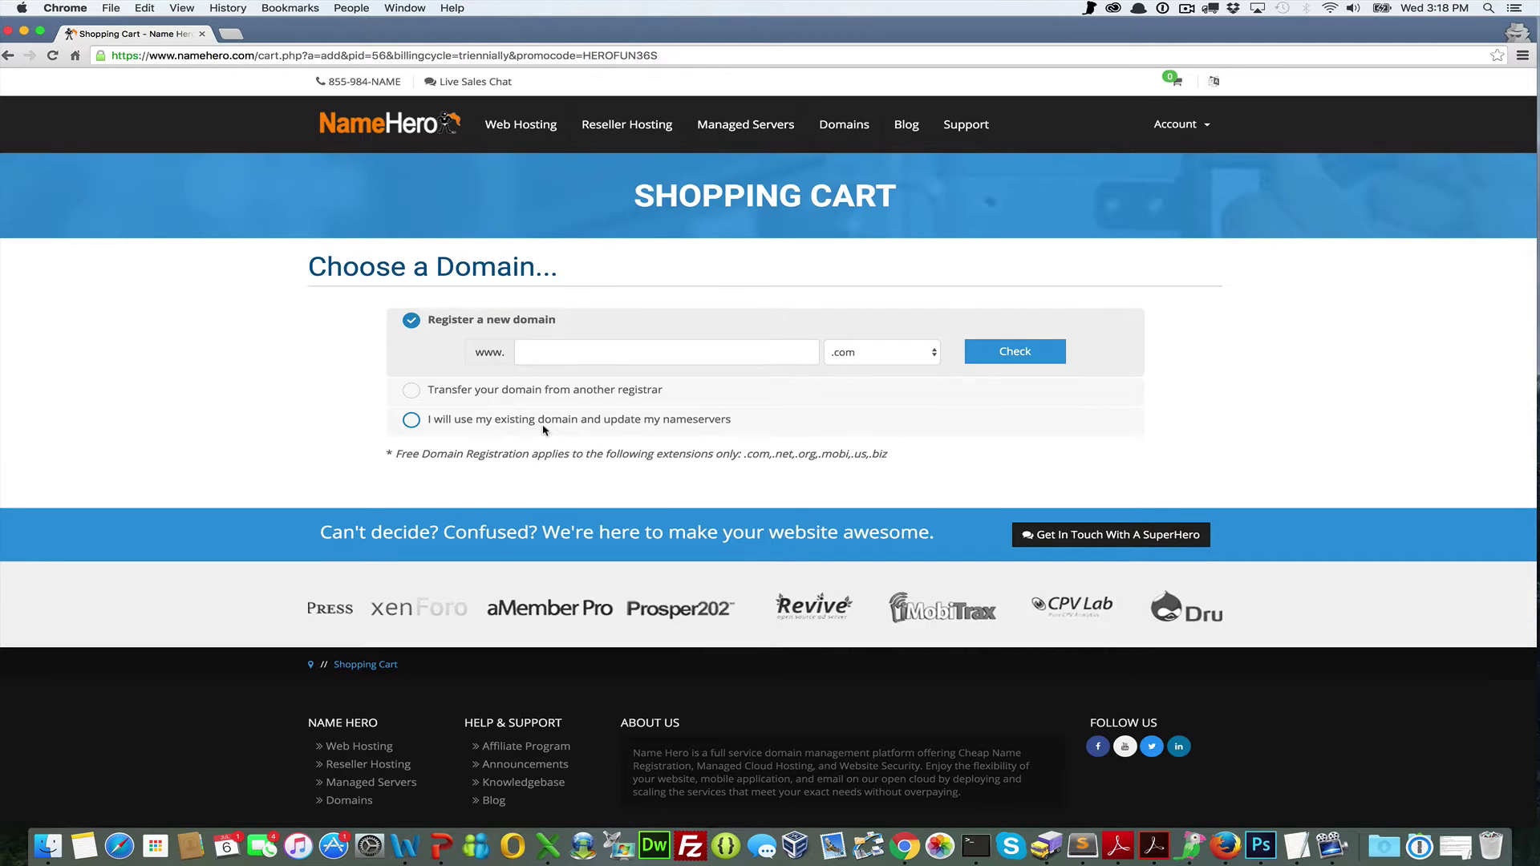
Choose to use an existing domain and enter websitehero with the net extension
left_click(536, 356)
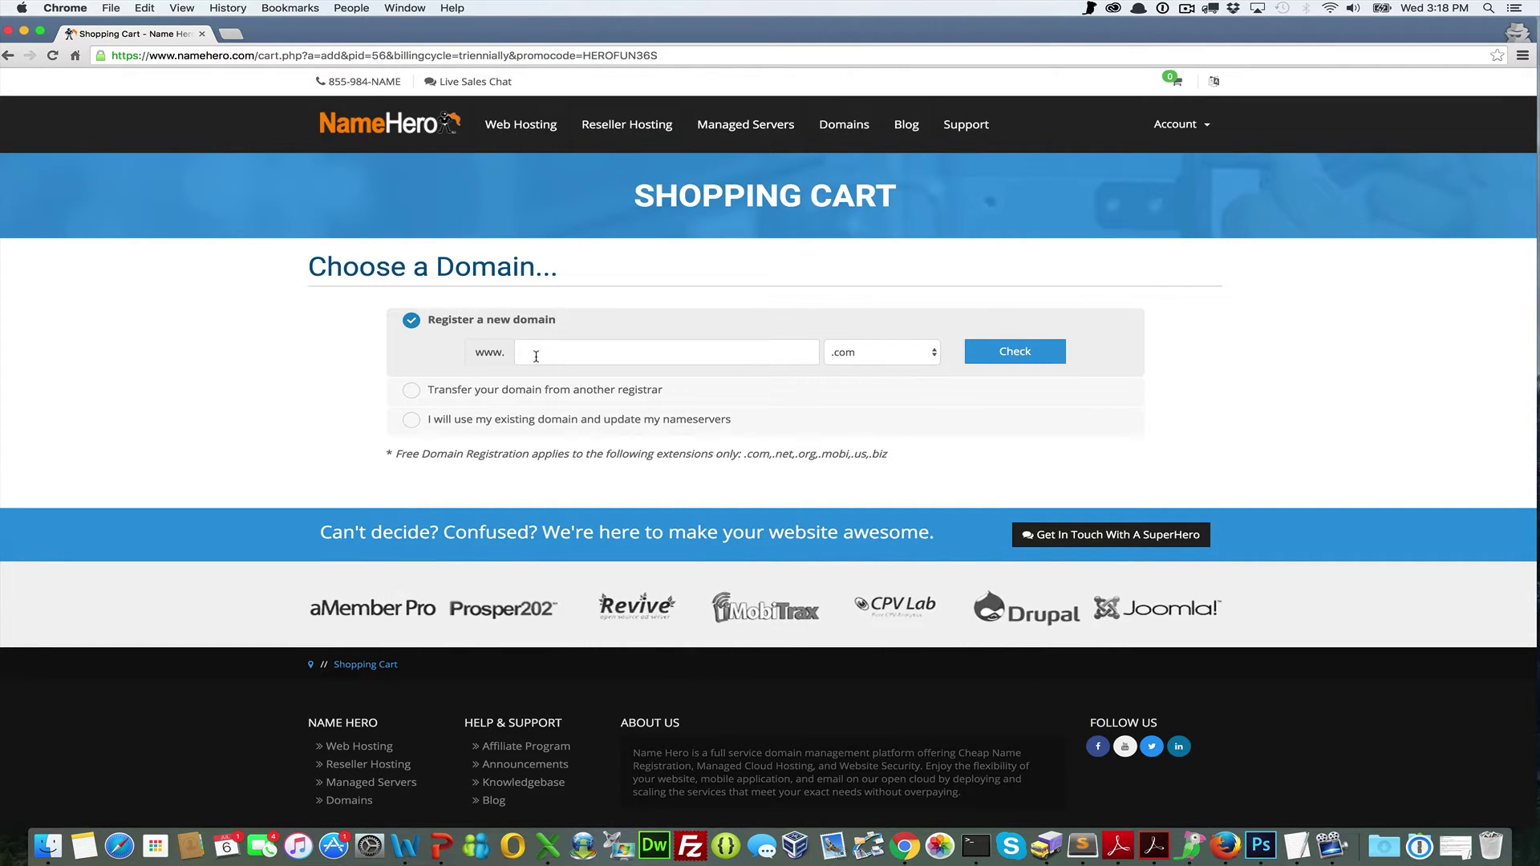
left_click(411, 423)
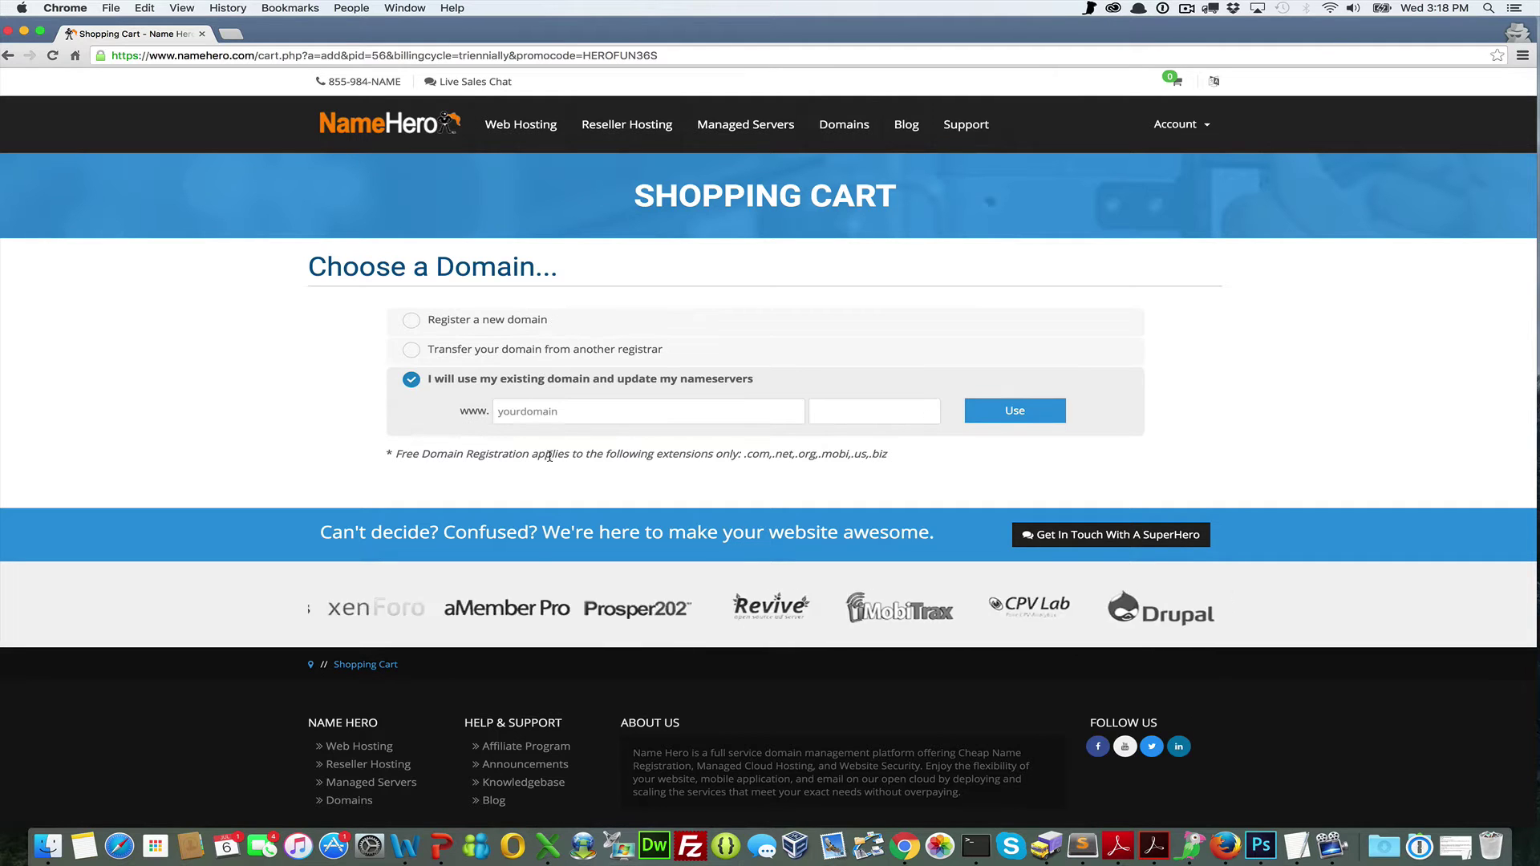
left_click(551, 422)
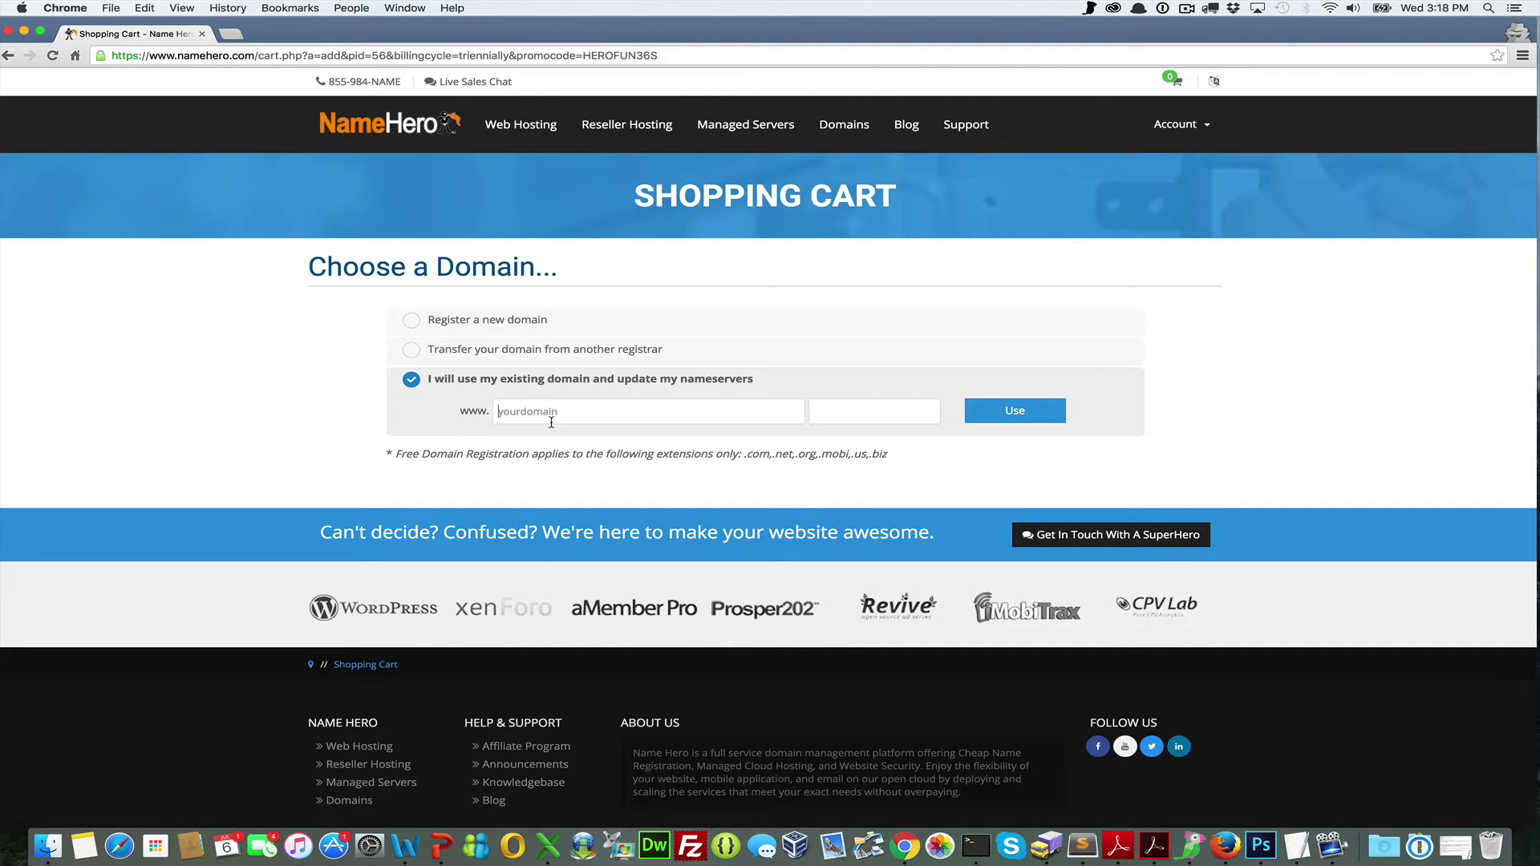
type("webs")
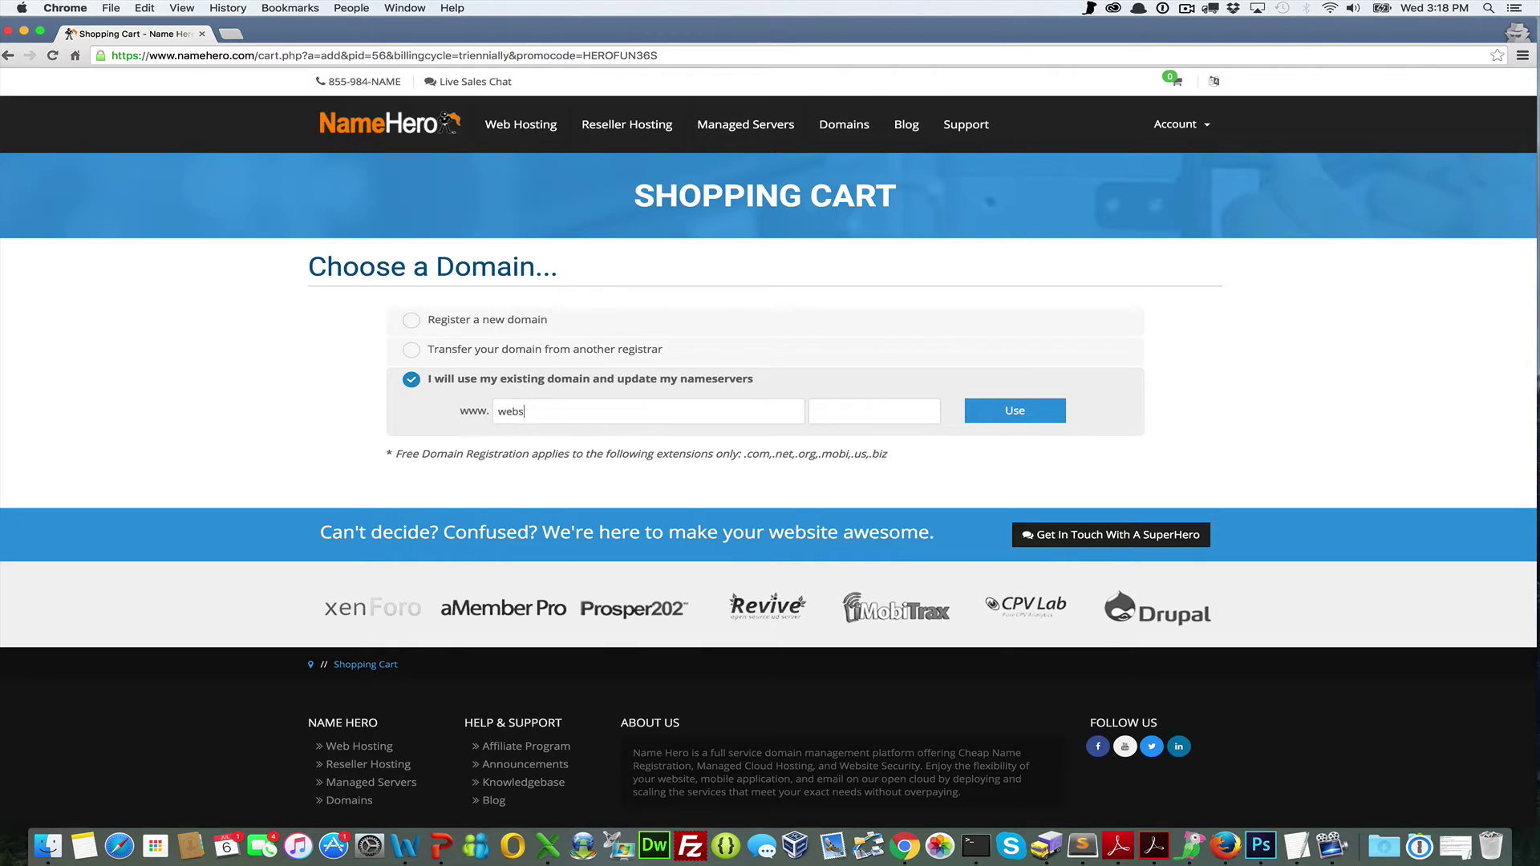
type("itehero")
type("net")
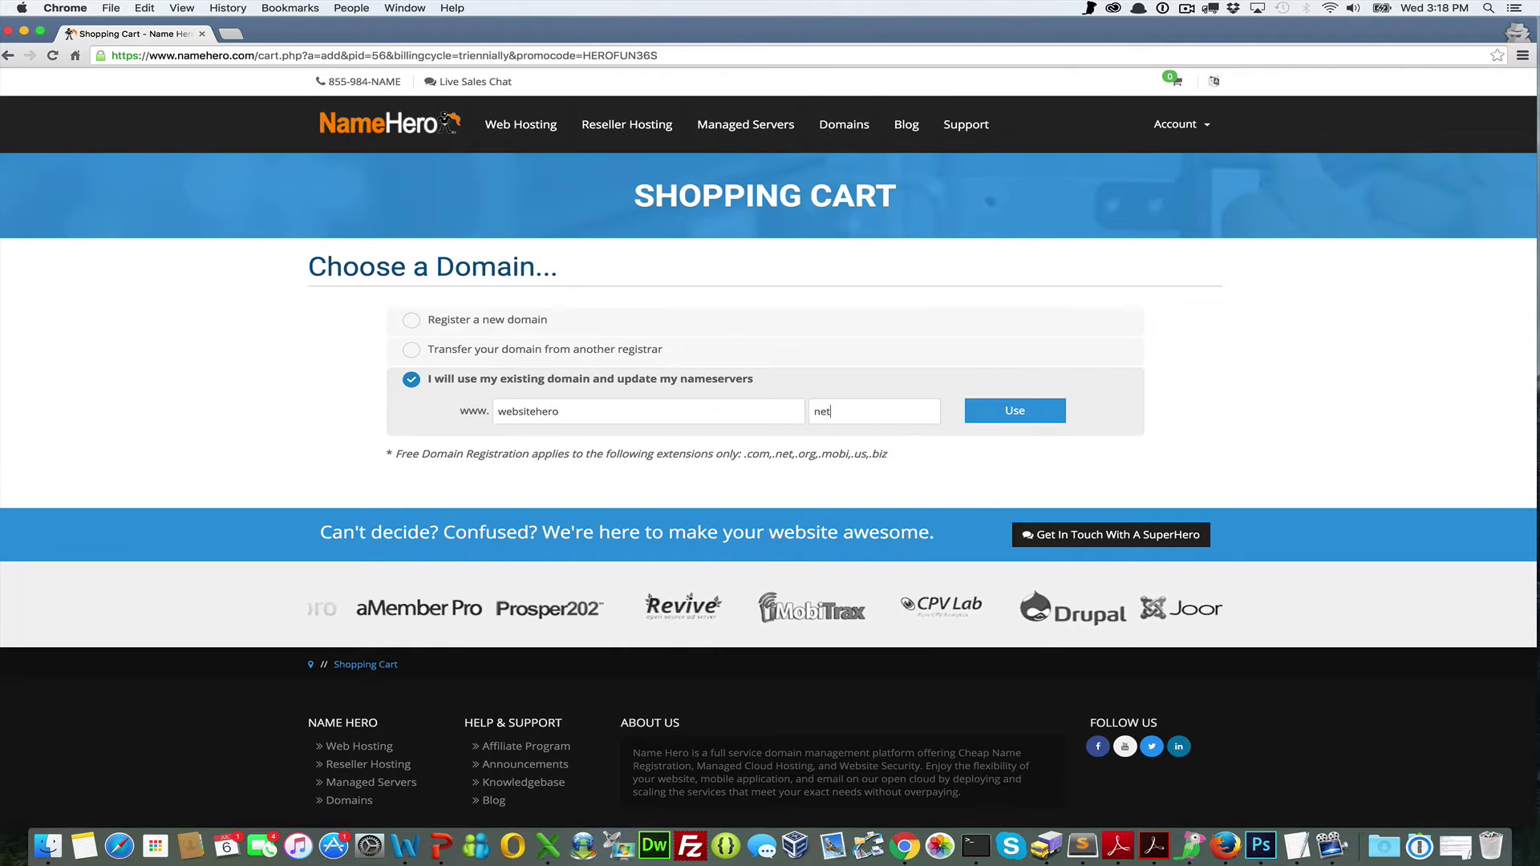
left_click(572, 413)
left_click_drag(572, 412, 488, 415)
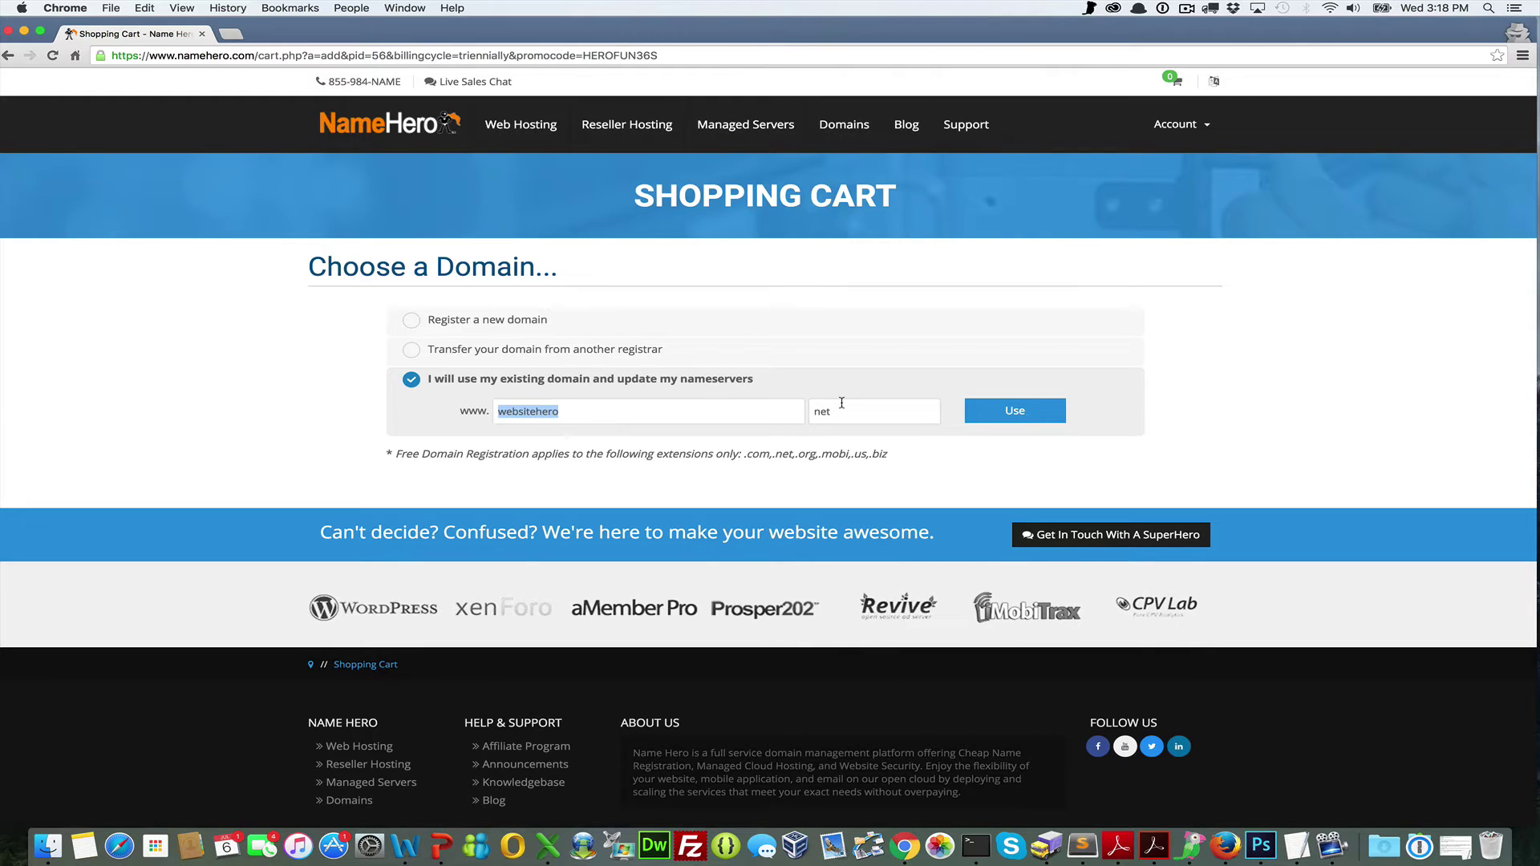
left_click_drag(842, 411, 809, 411)
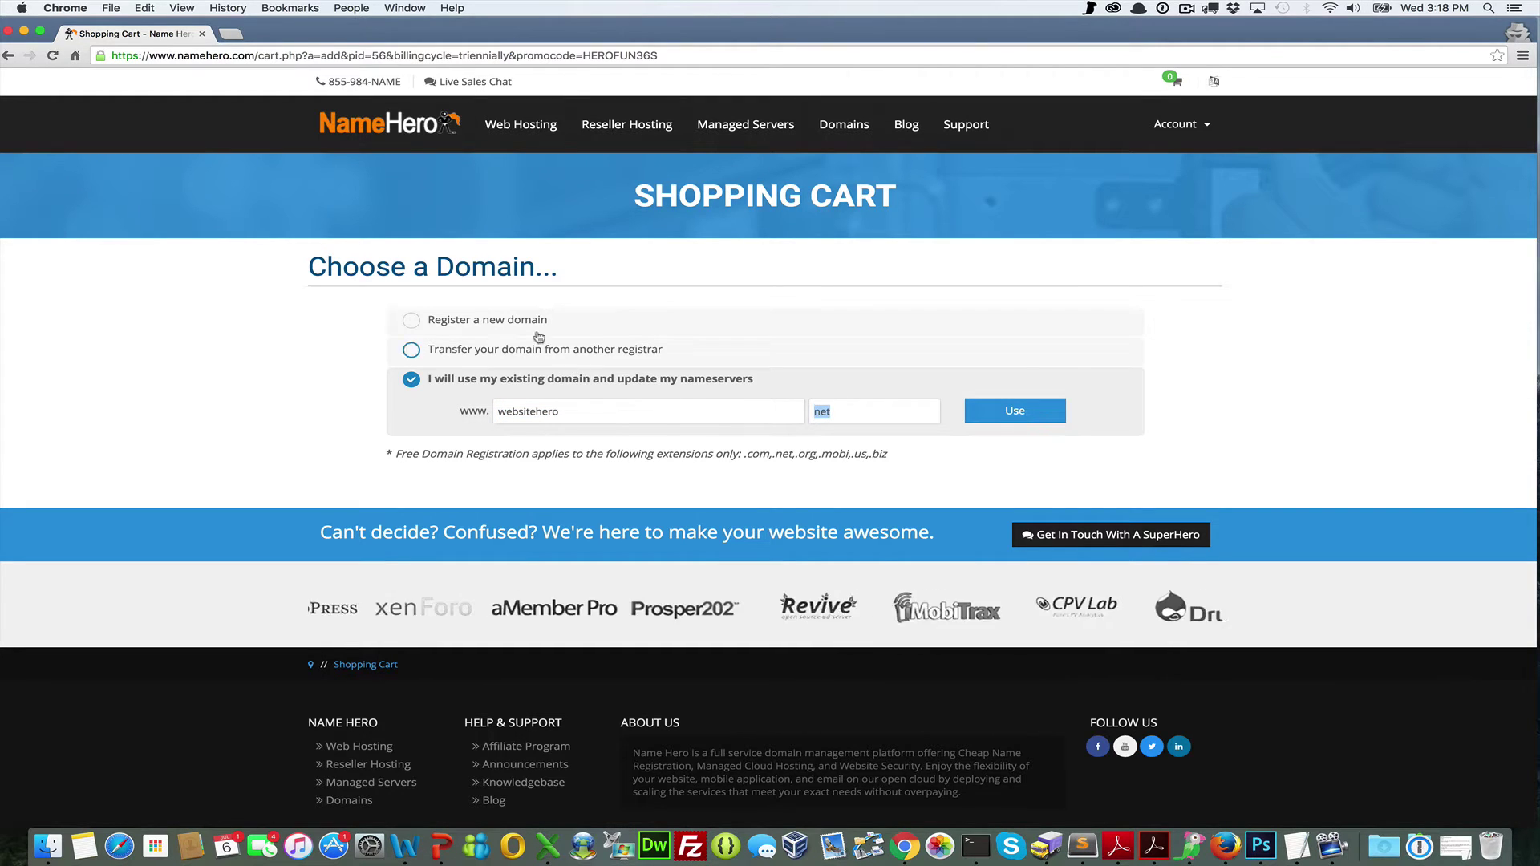
Check the new-domain extension list unchanged, then confirm websitehero.net as the existing domain
left_click(410, 319)
left_click(850, 352)
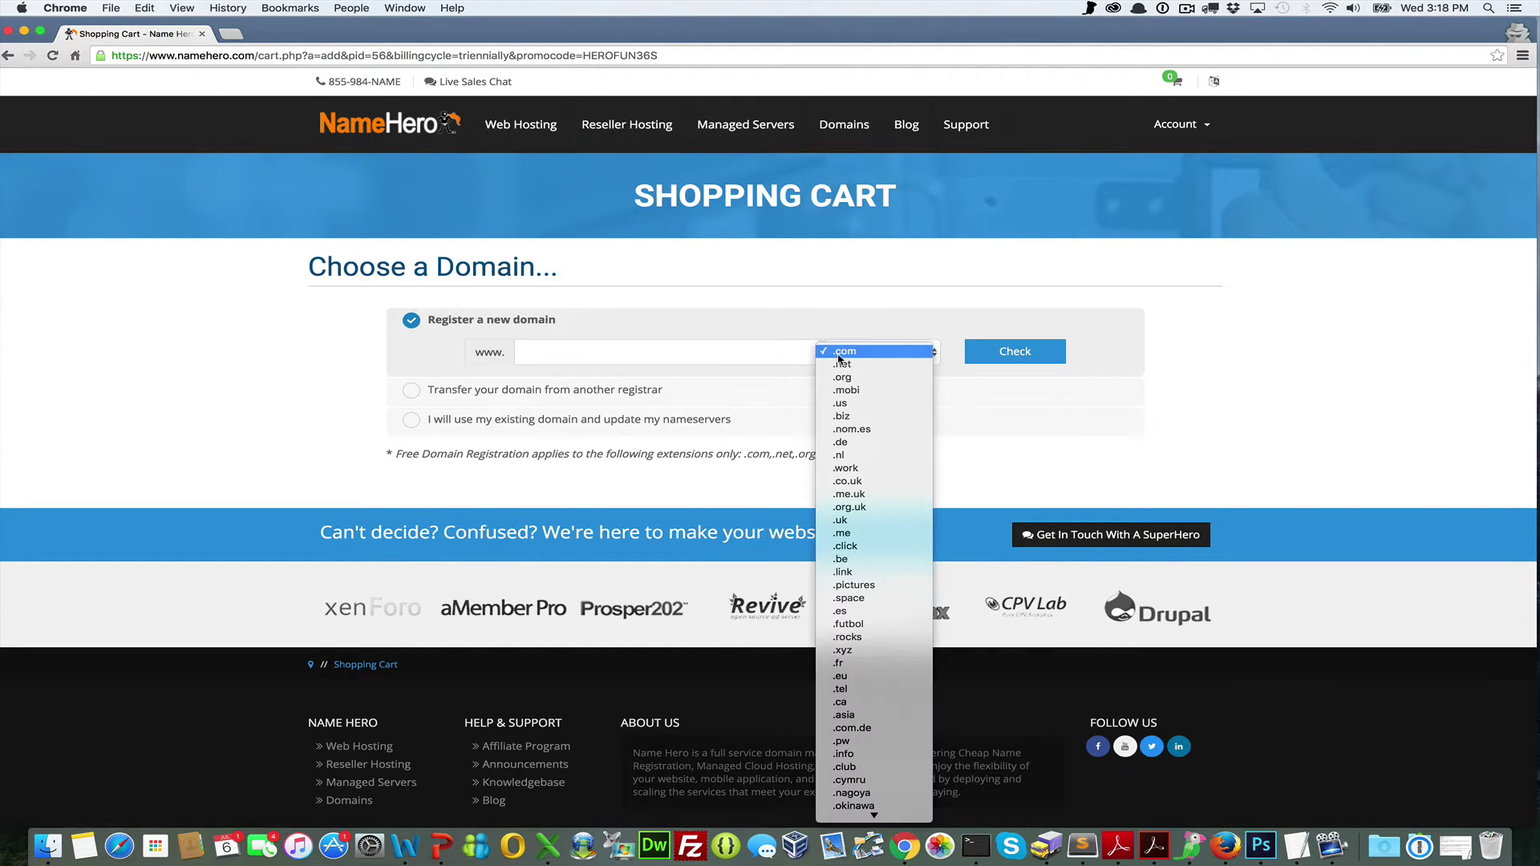
left_click(790, 321)
left_click(516, 419)
left_click(978, 416)
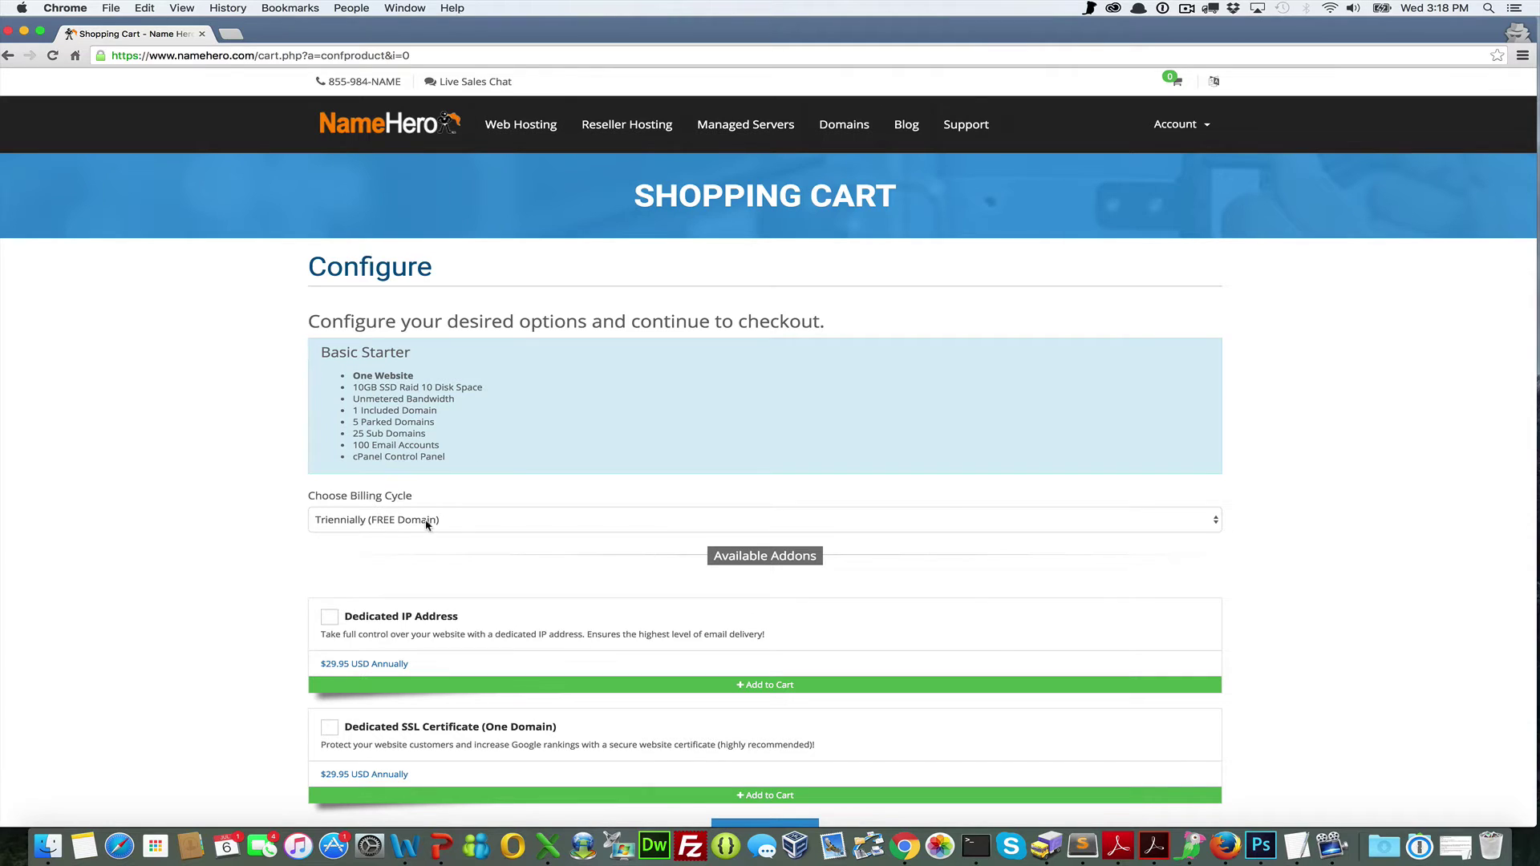
Add the Dedicated IP Address and Dedicated SSL Certificate addons, review the cart, and proceed to checkout
scroll(386, 543, "down", 3)
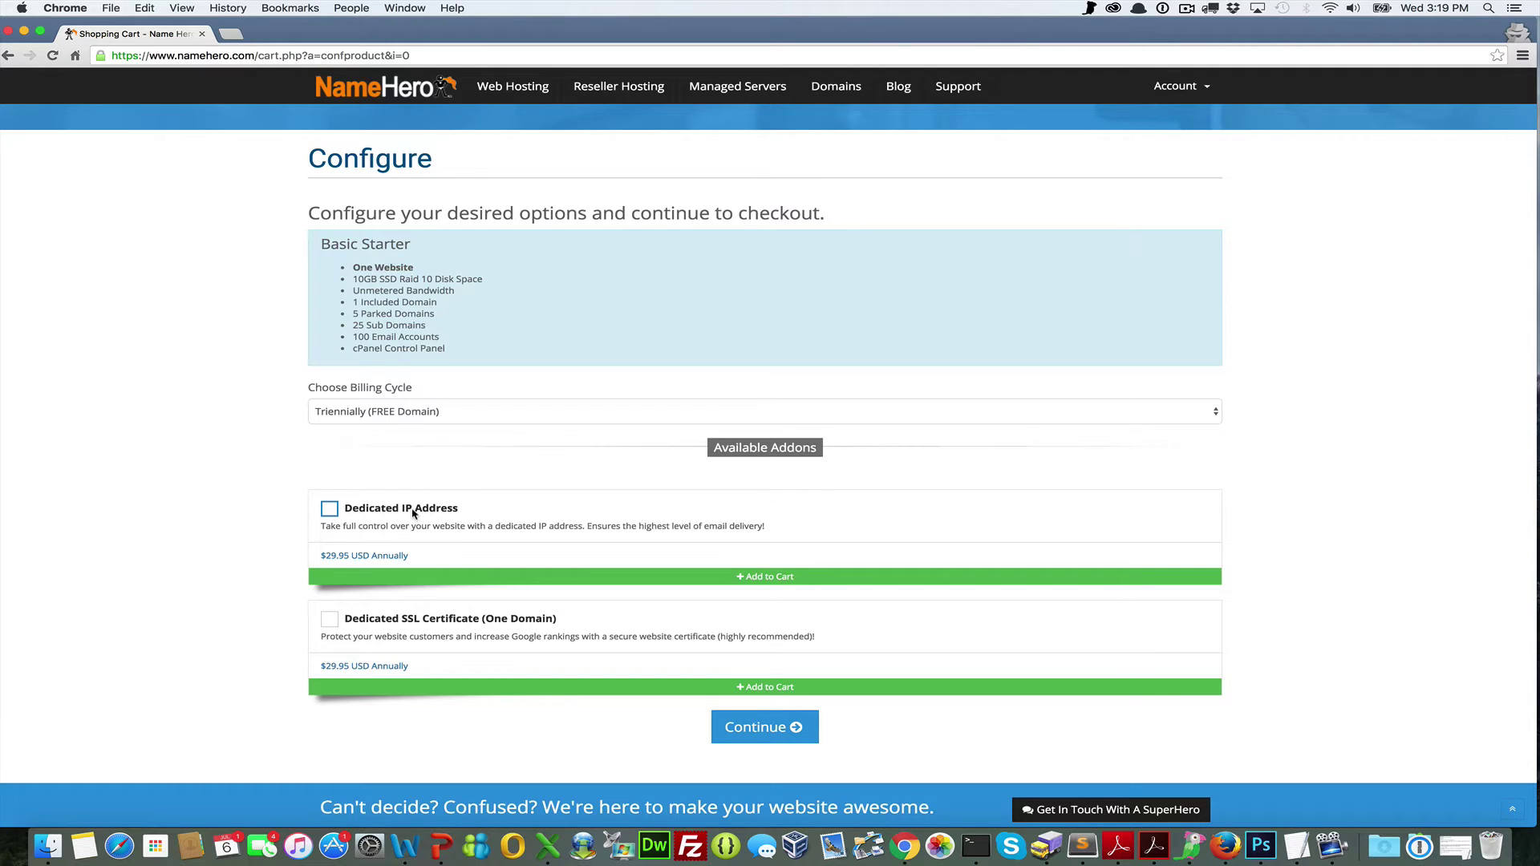
left_click(414, 514)
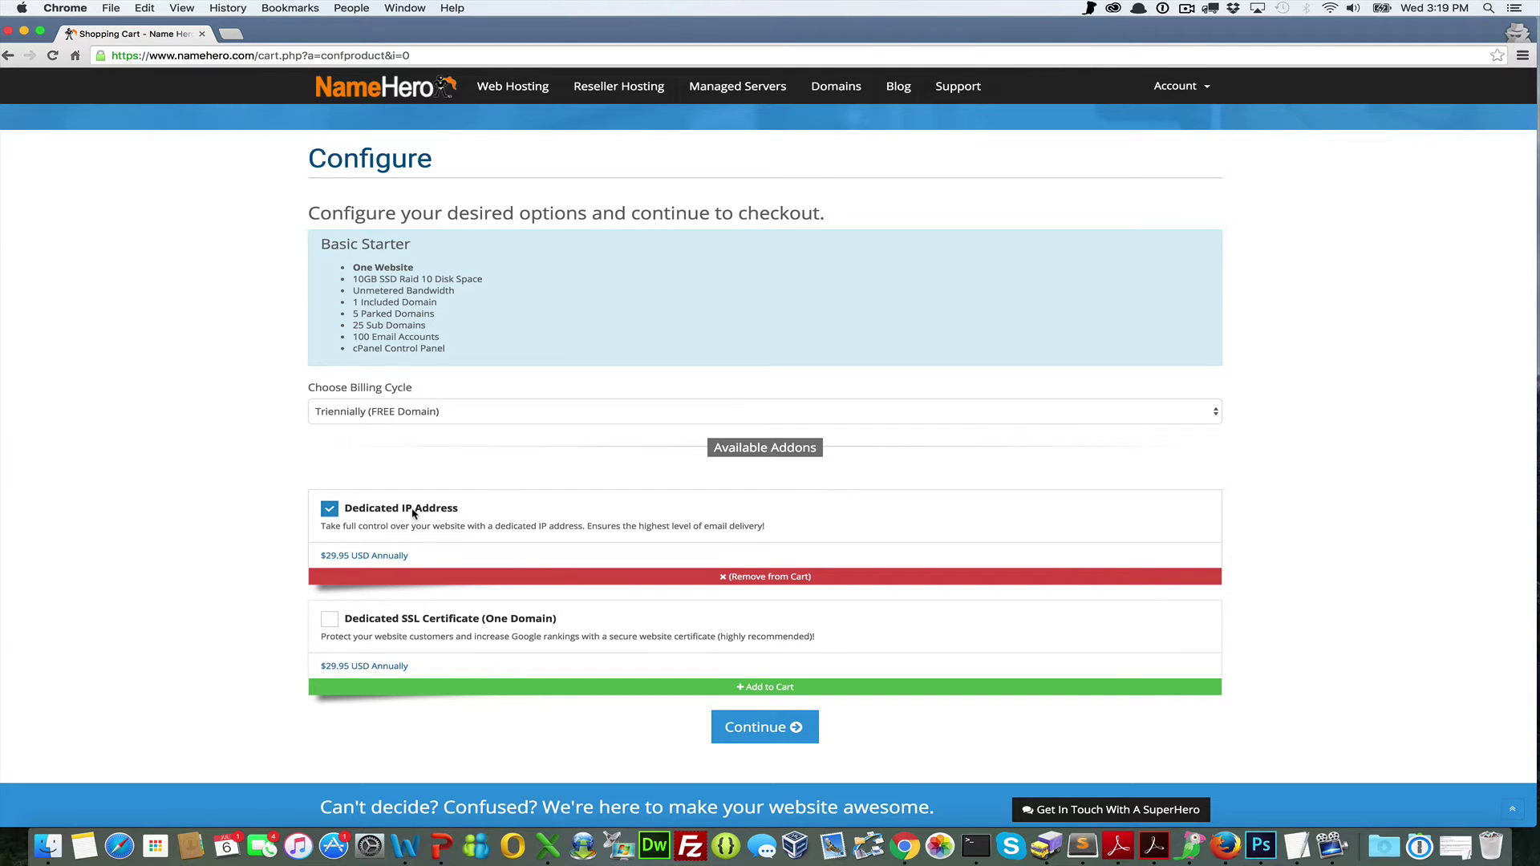
left_click(400, 620)
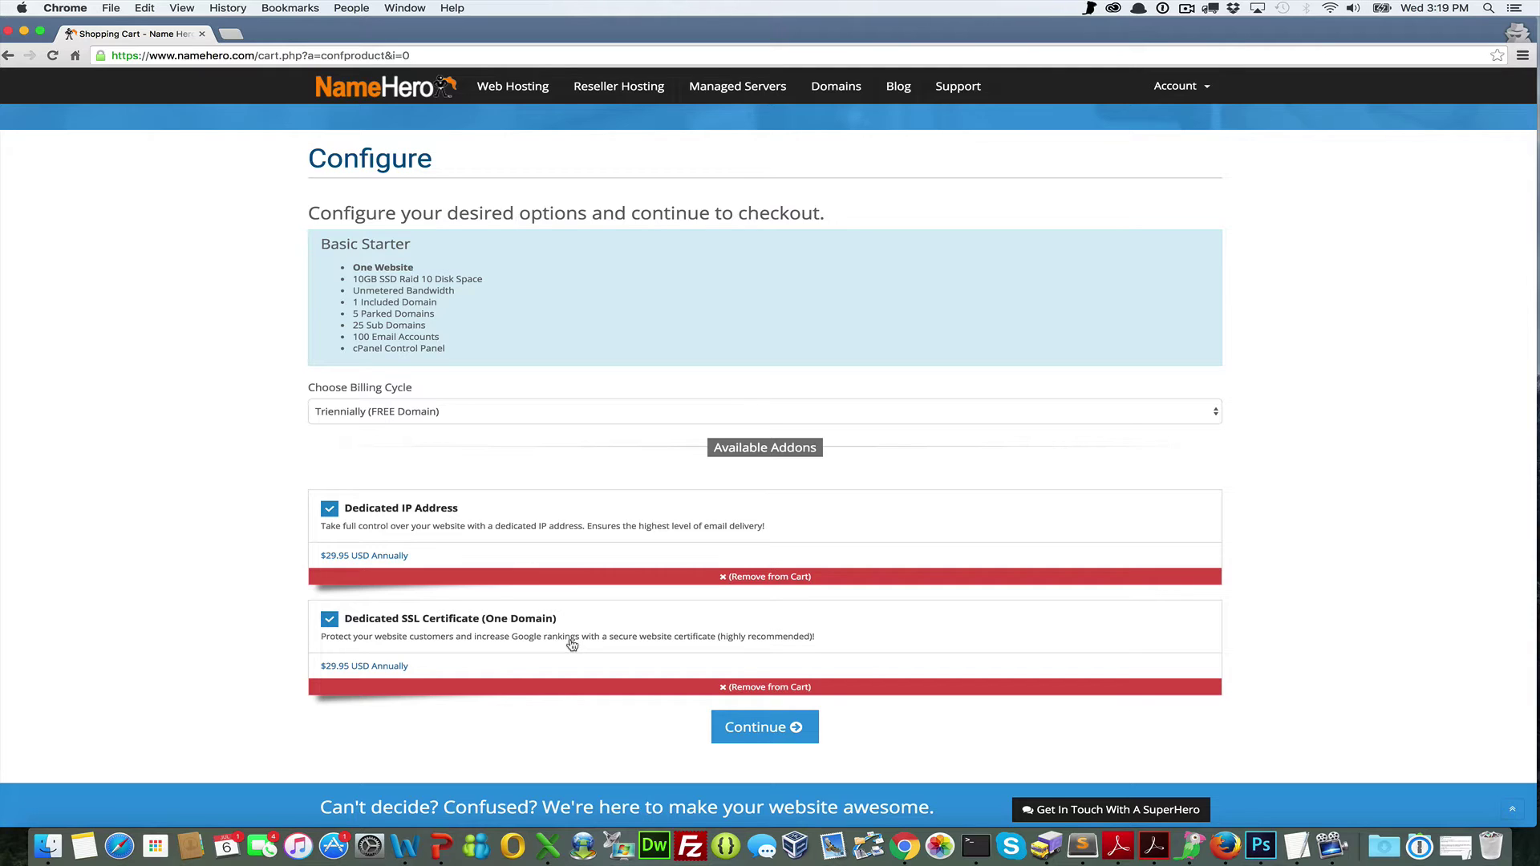
left_click(762, 721)
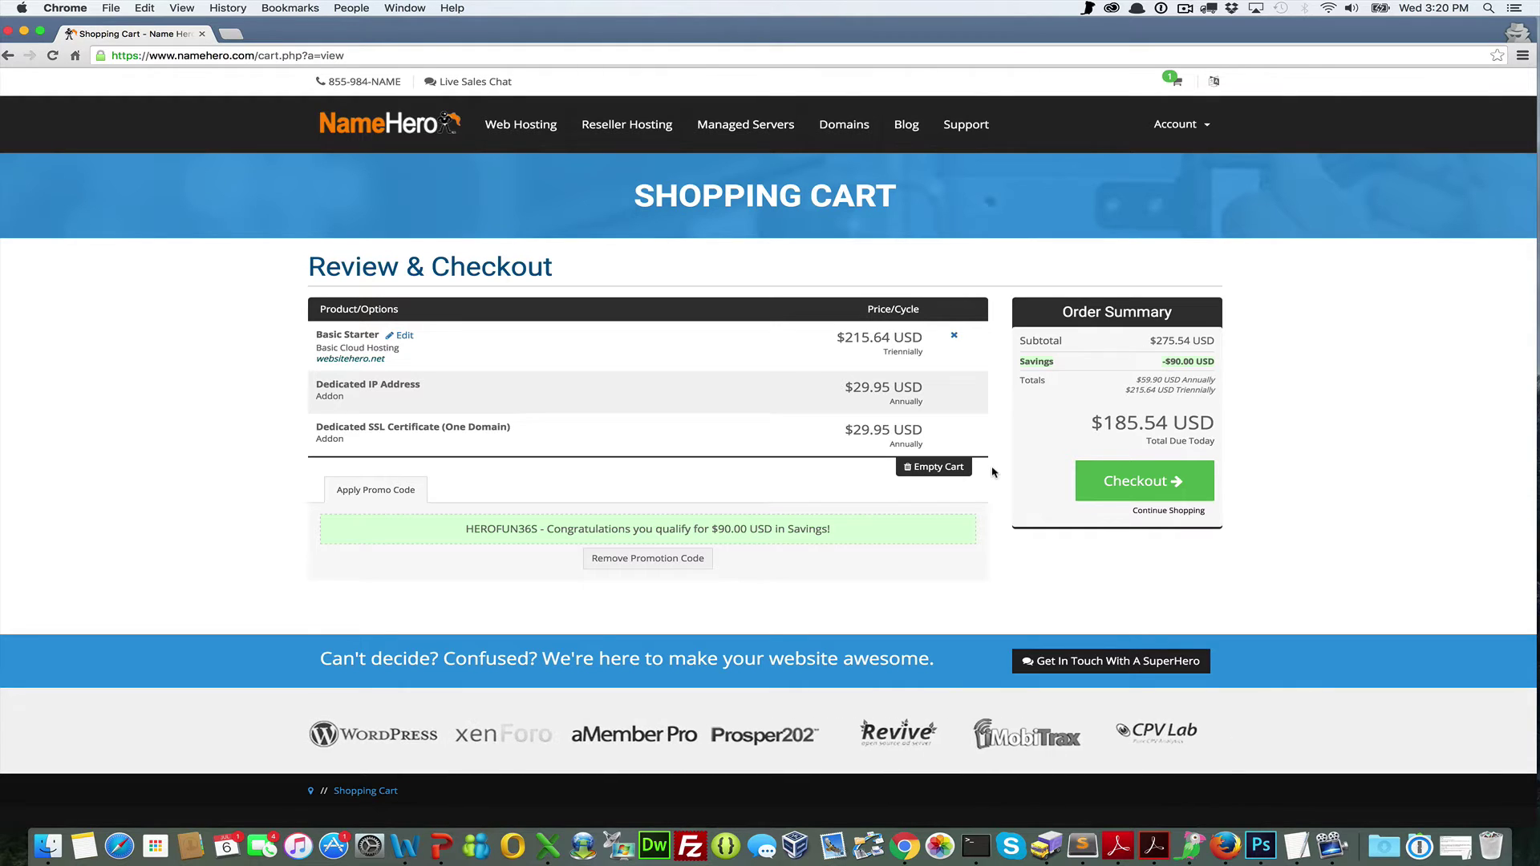
left_click(1173, 483)
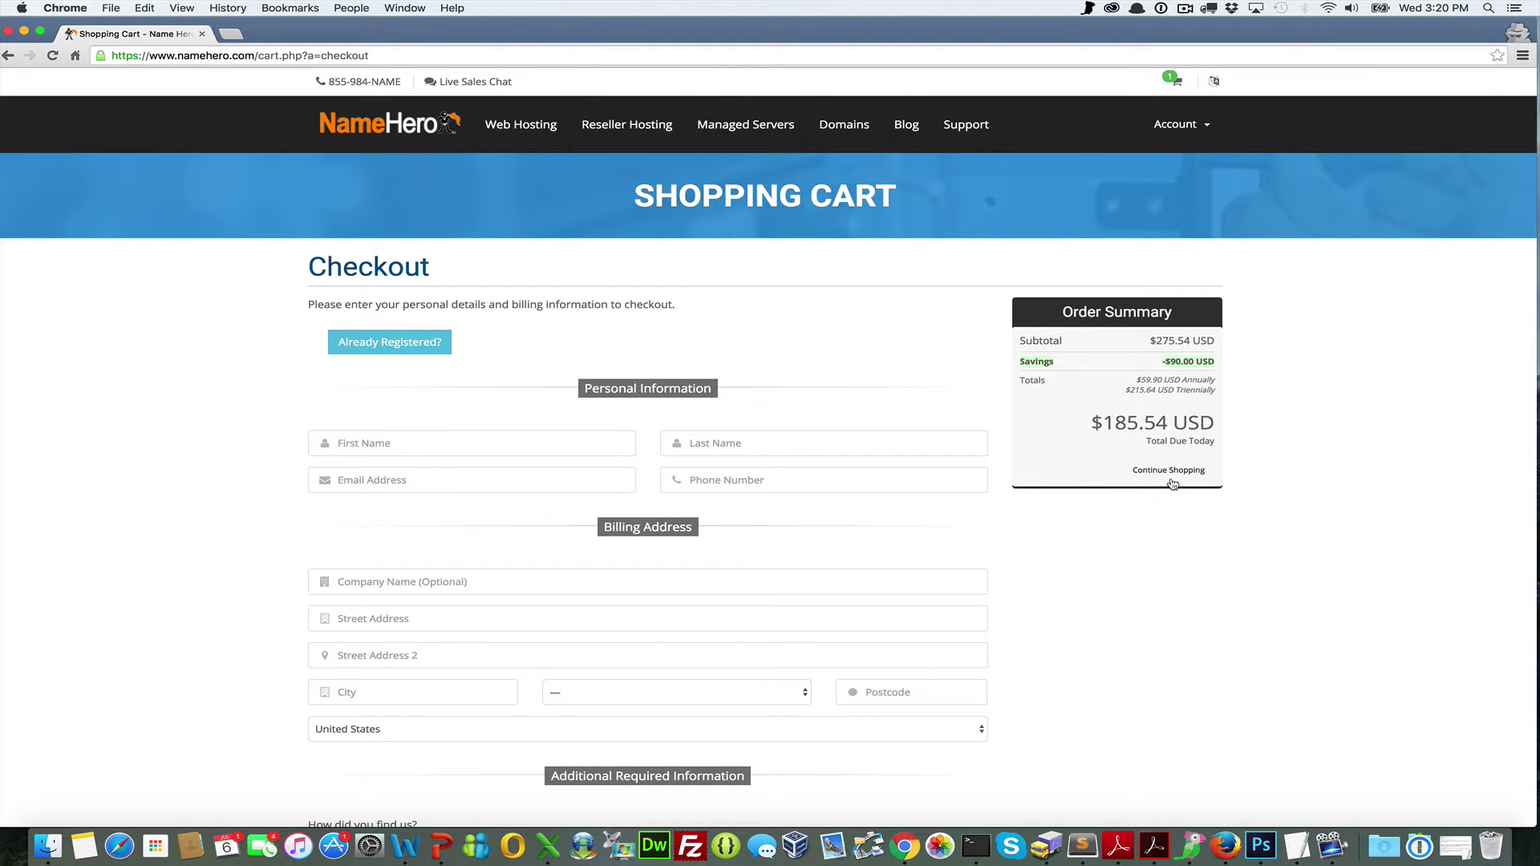
Finish the order and go to the Client Area dashboard showing the active Basic Starter plan
scroll(987, 469, "down", 15)
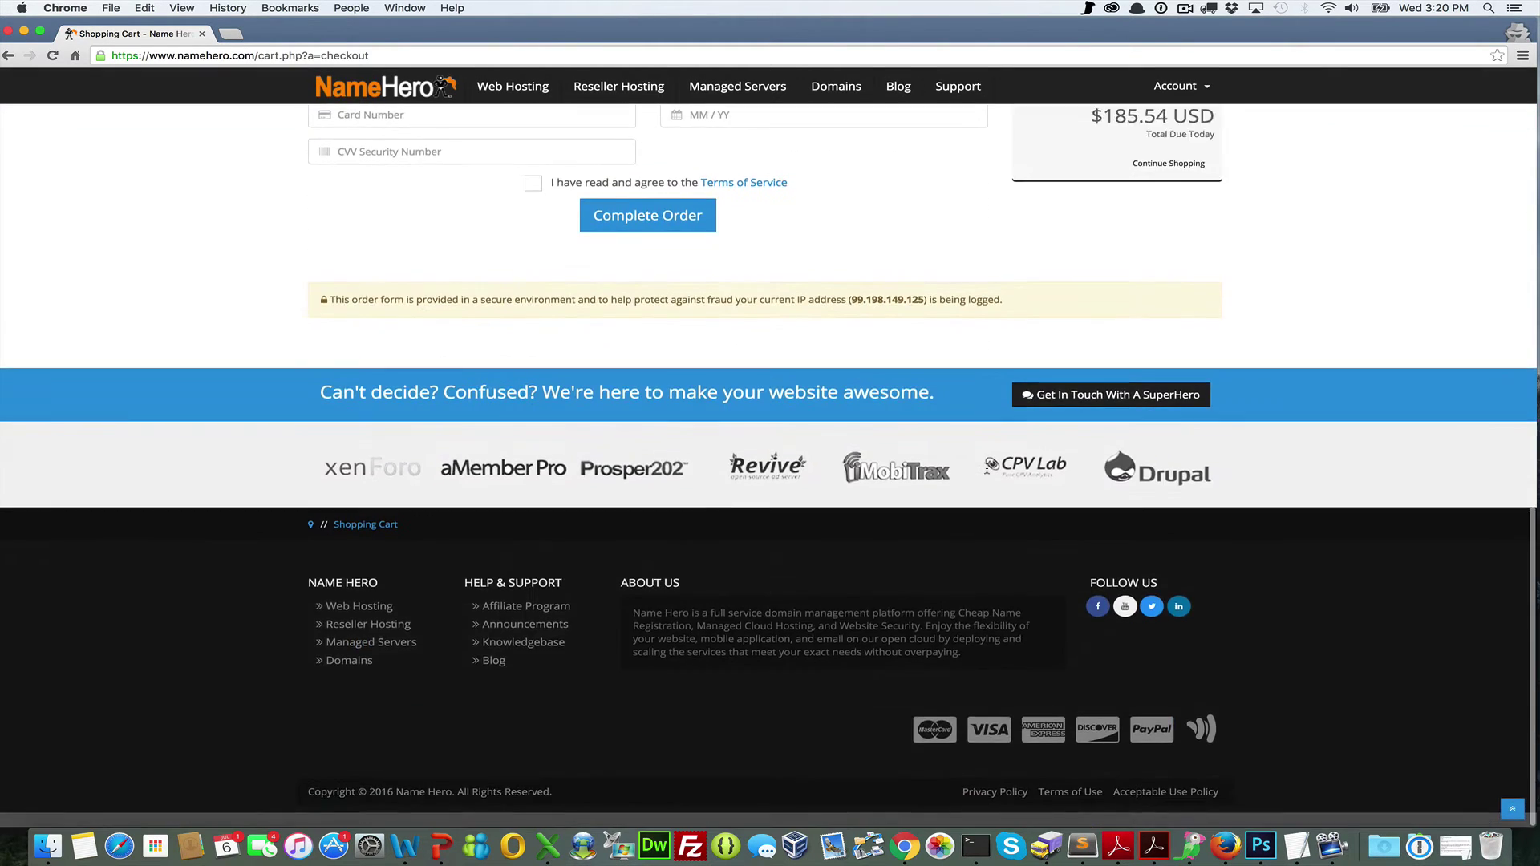
scroll(987, 468, "up", 15)
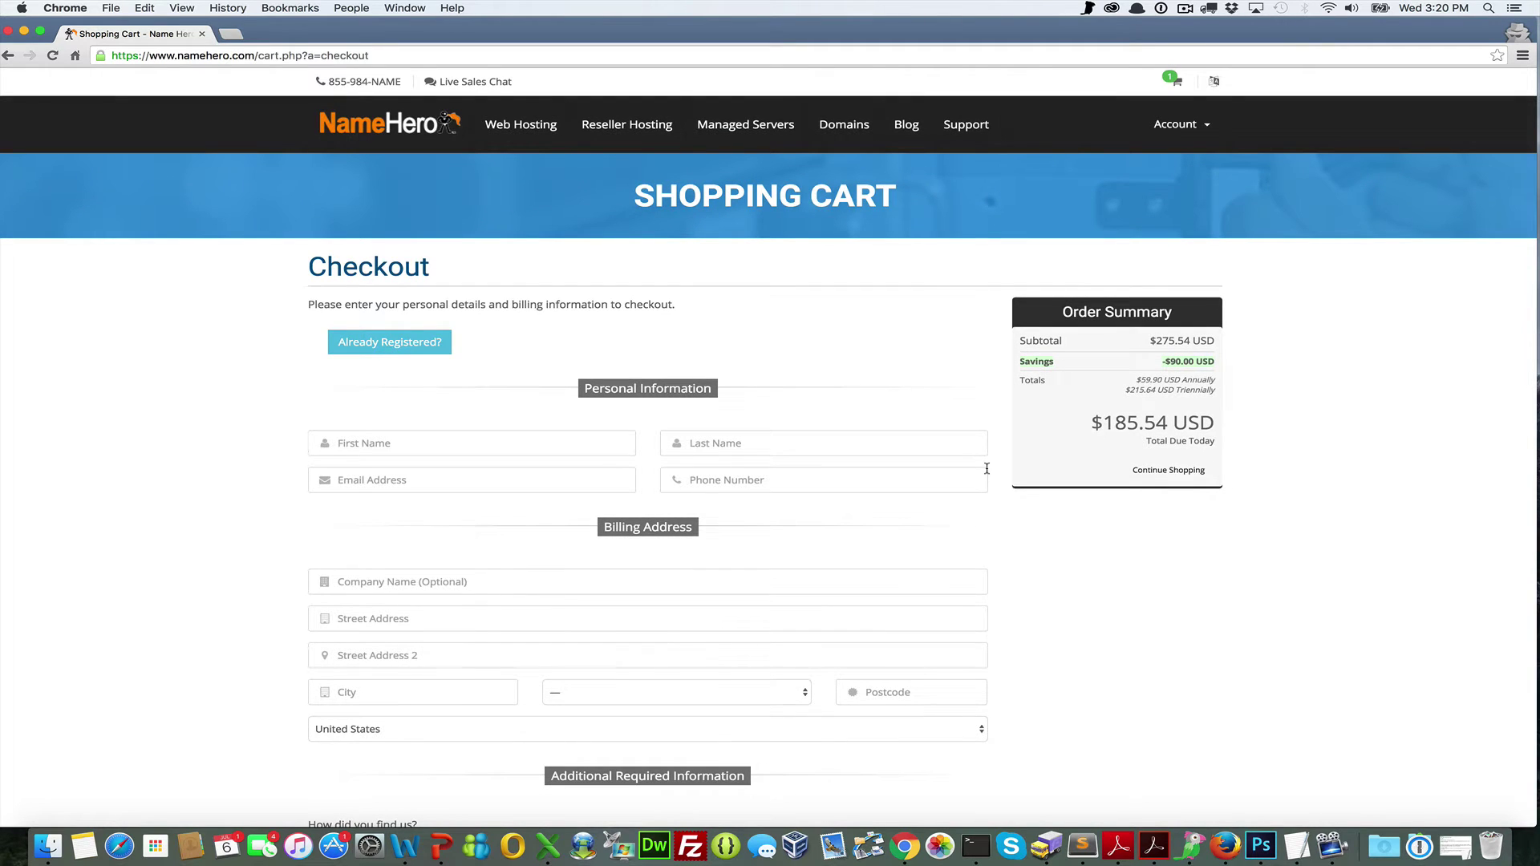
left_click(1186, 9)
left_click(1206, 53)
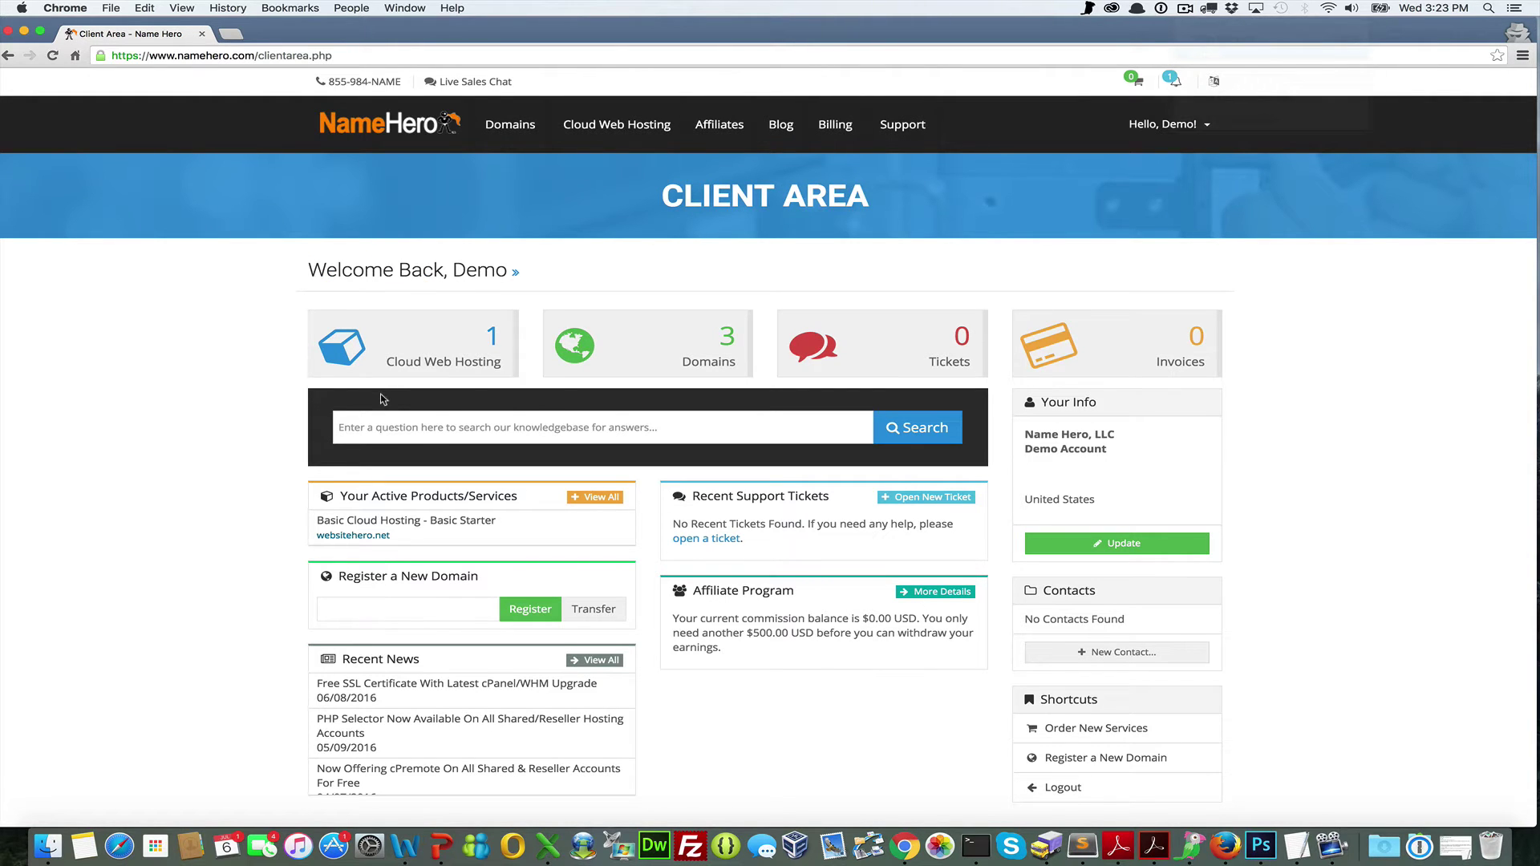
Open the websitehero.net Basic Starter details, highlight the ns1.namehero.net nameserver, then list My Domains
left_click(393, 373)
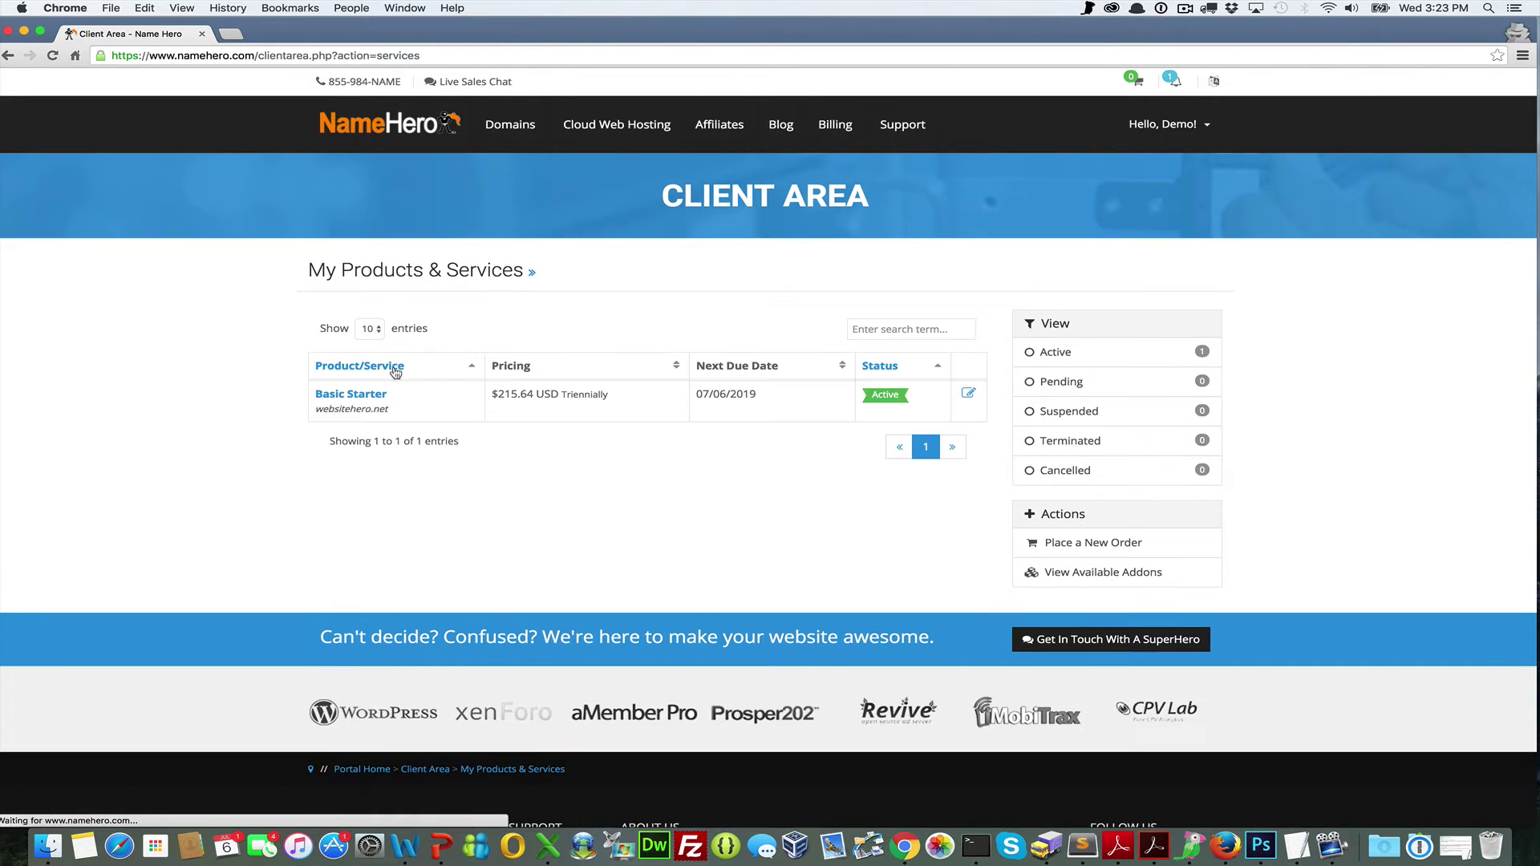
left_click(365, 401)
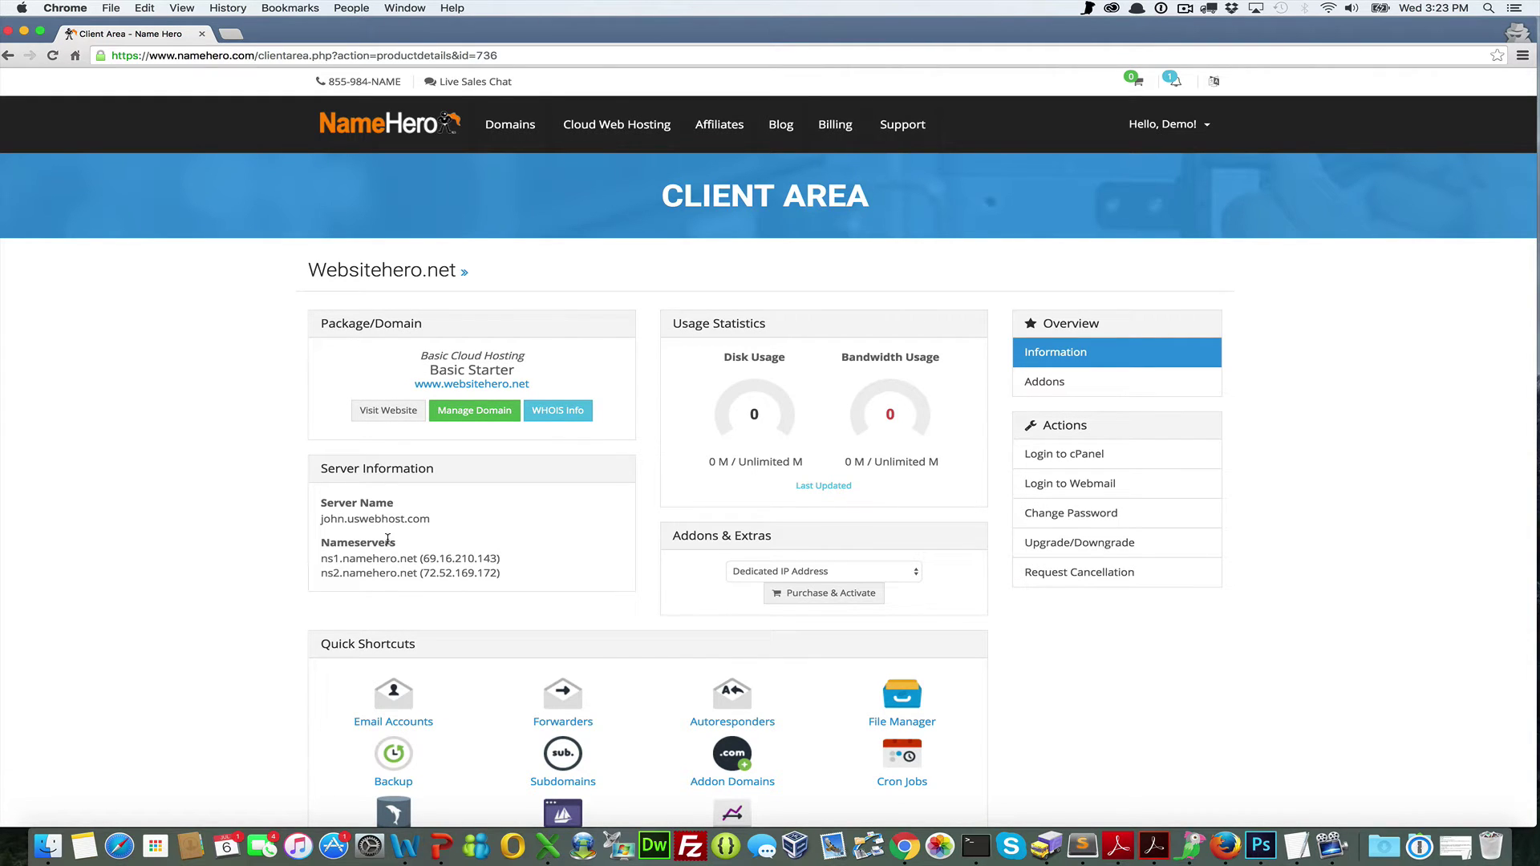
mouse_move(321, 560)
left_mouse_down()
mouse_move(502, 559)
mouse_move(315, 576)
left_mouse_up()
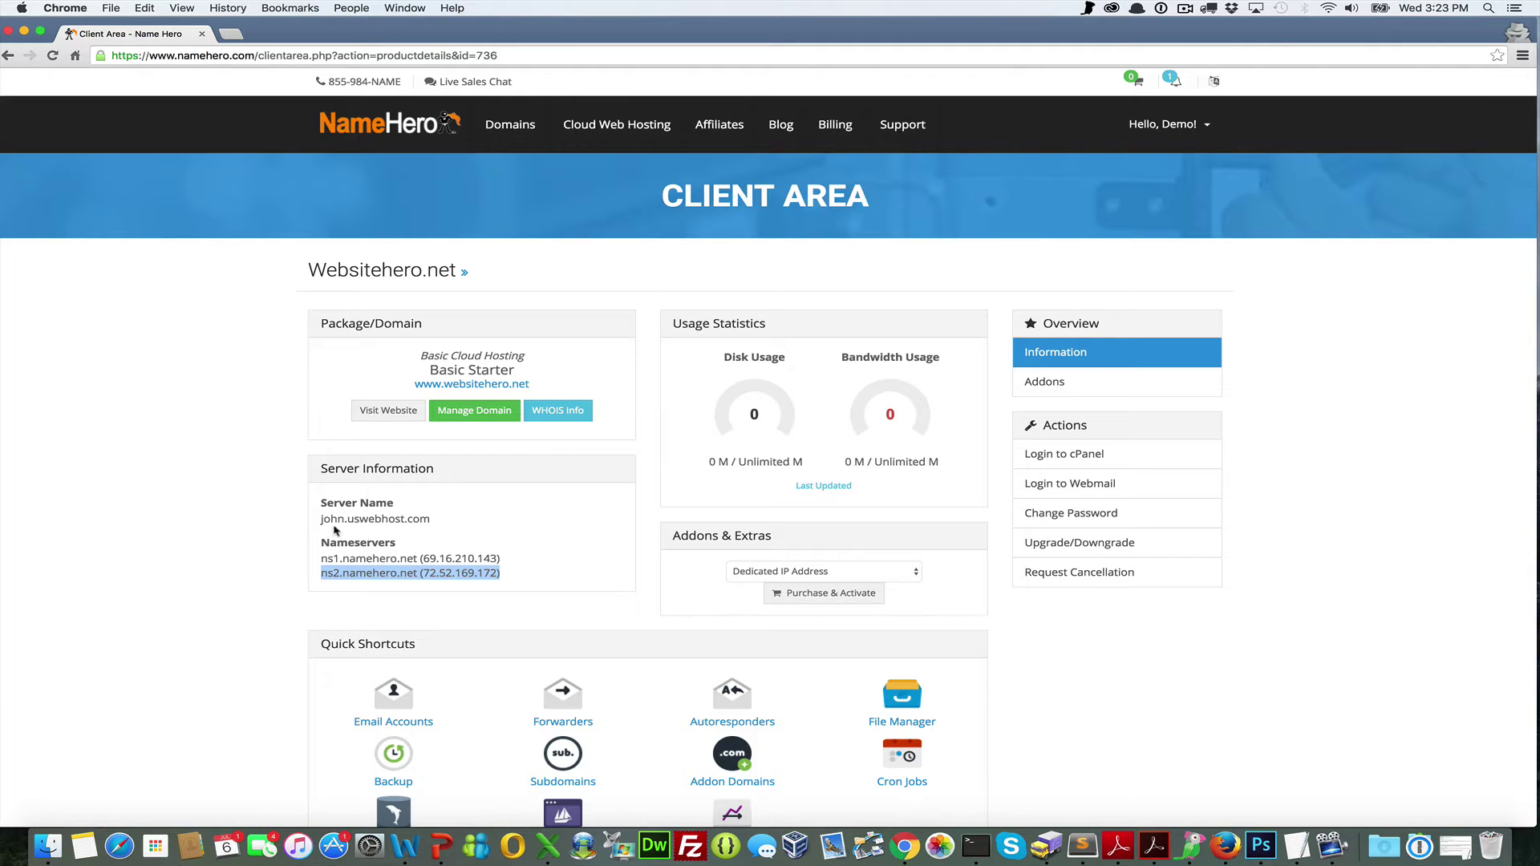
left_click(528, 166)
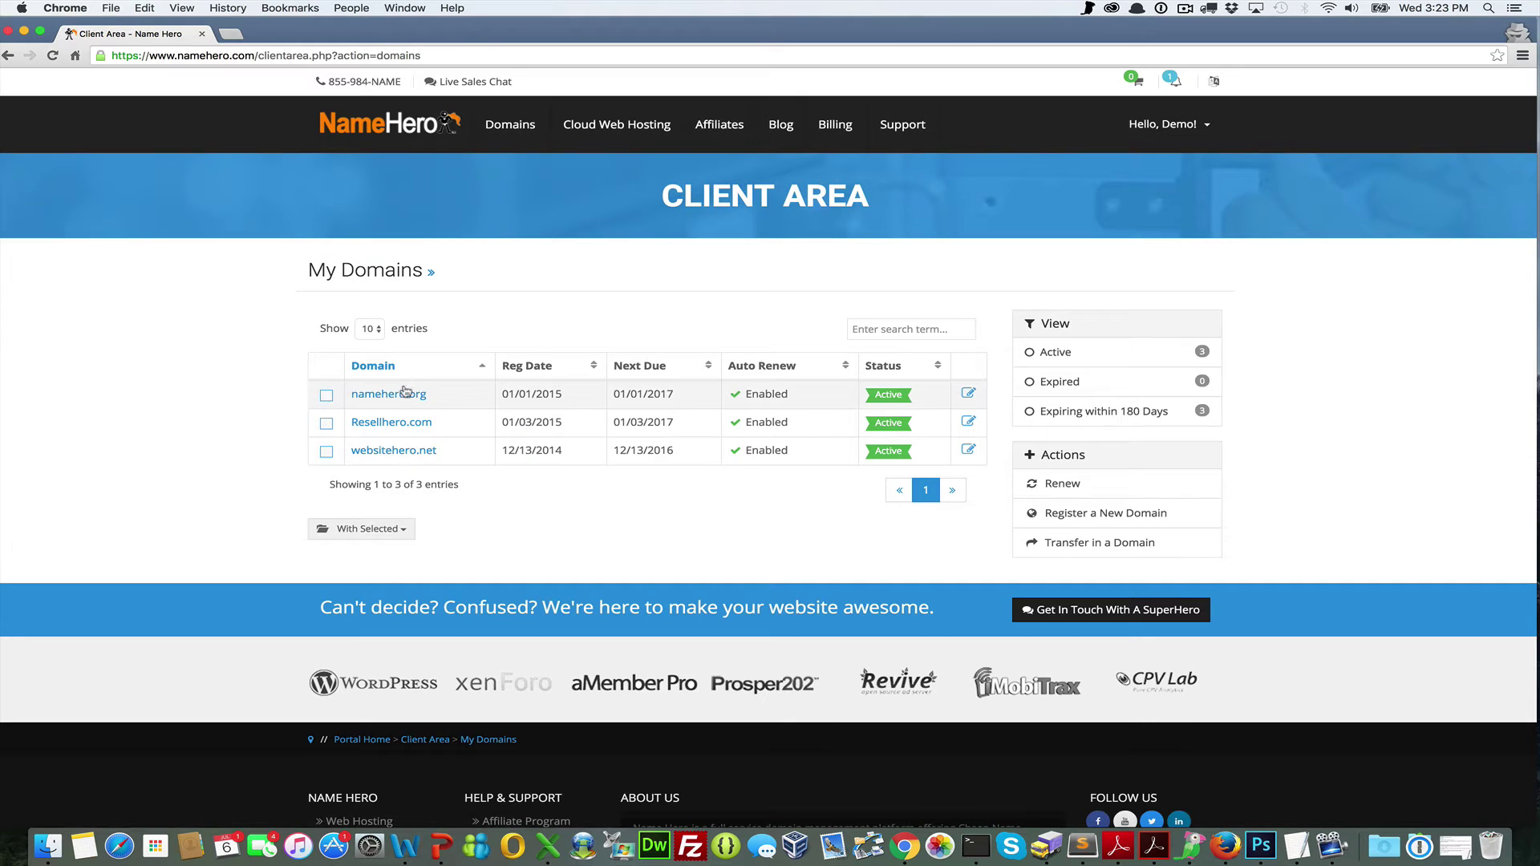
left_click(376, 449)
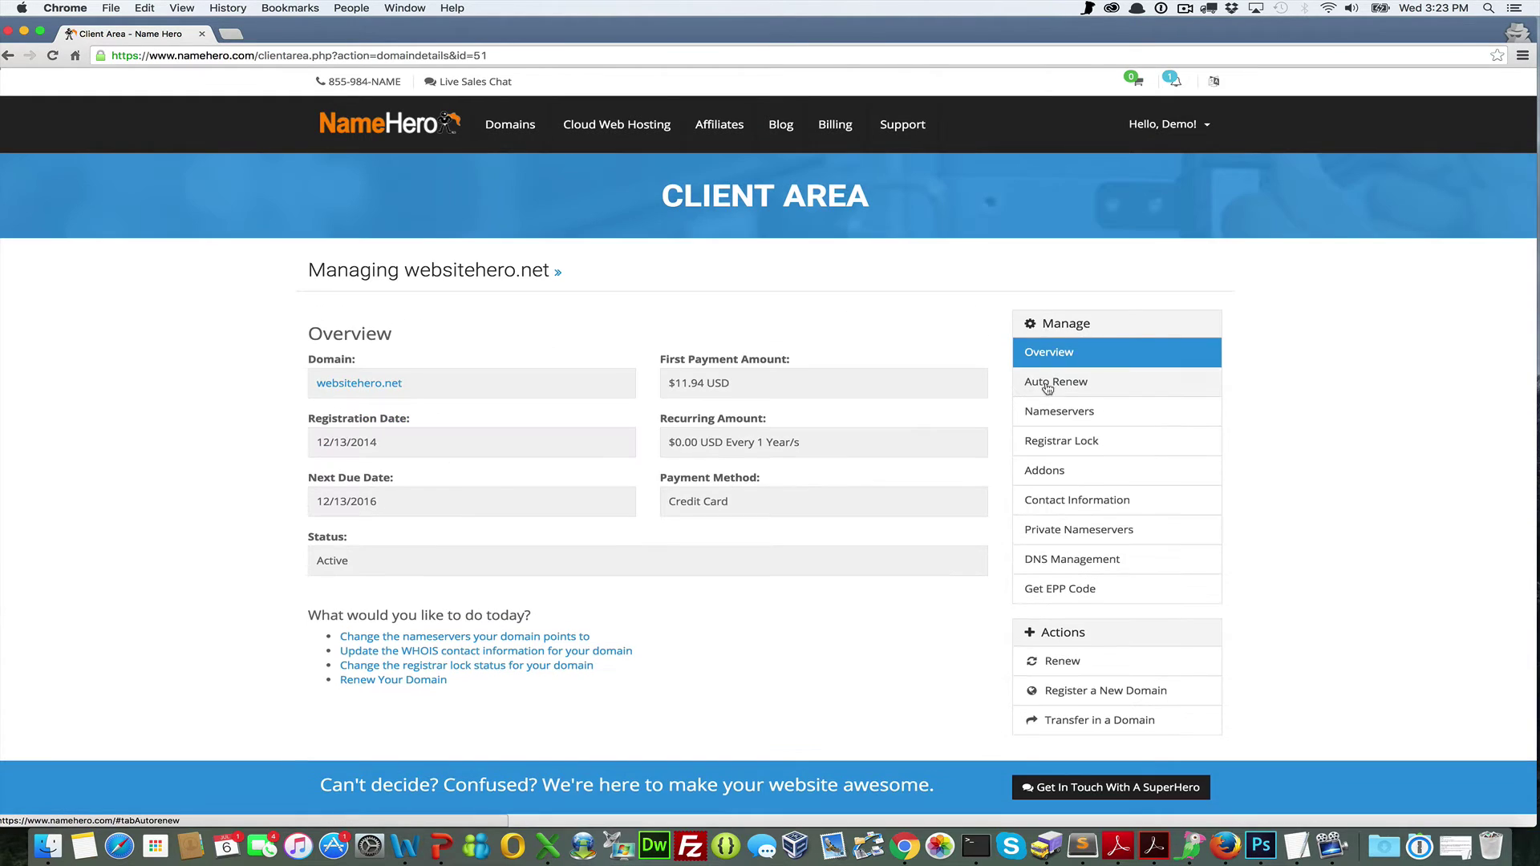
left_click(1067, 411)
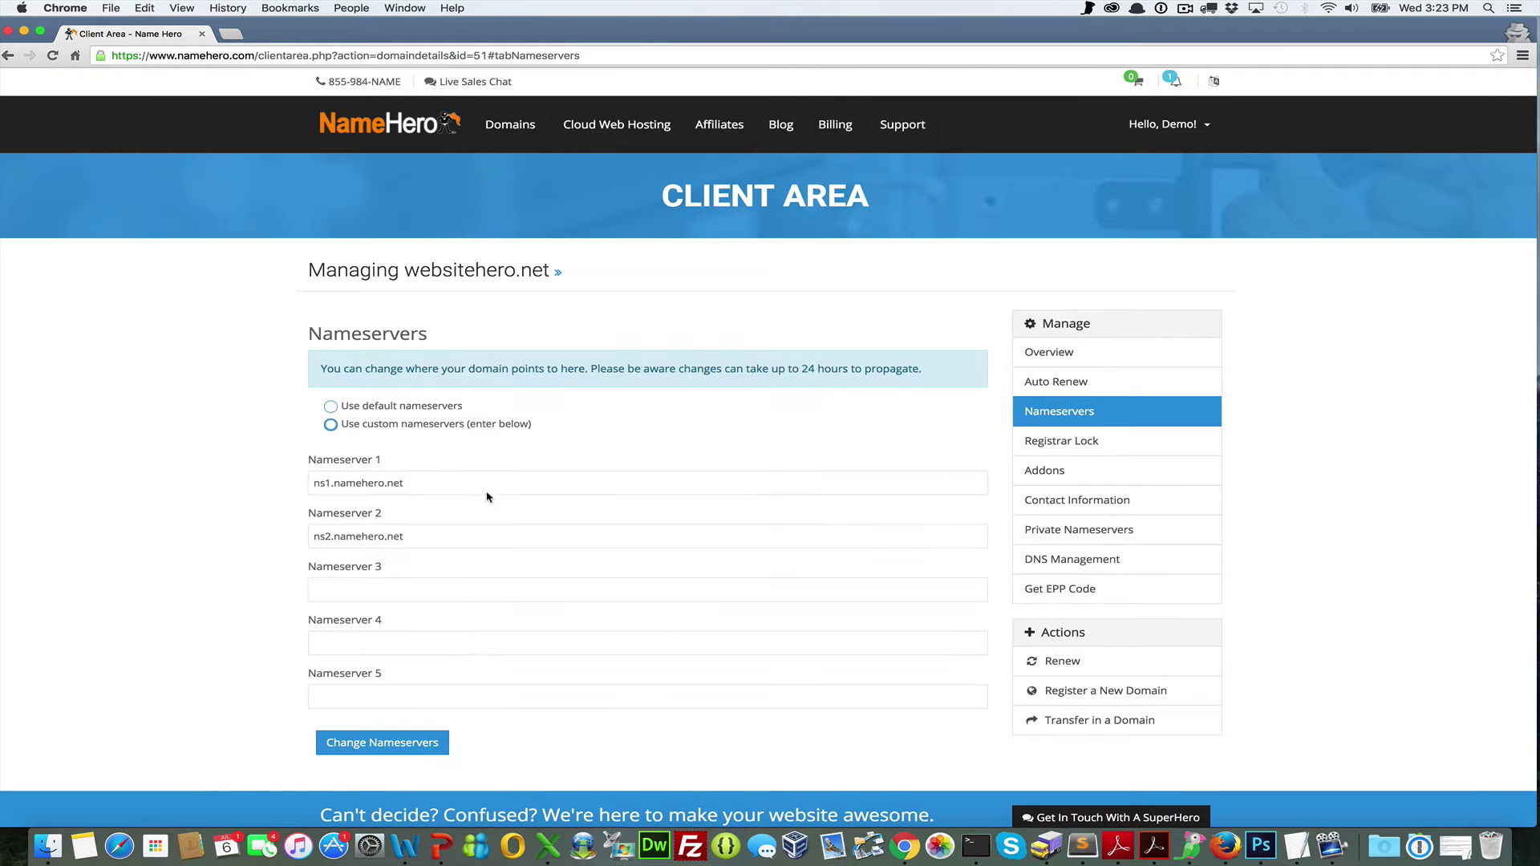
left_click_drag(436, 484, 301, 480)
left_click_drag(426, 535, 341, 534)
left_click(269, 520)
left_click(347, 121)
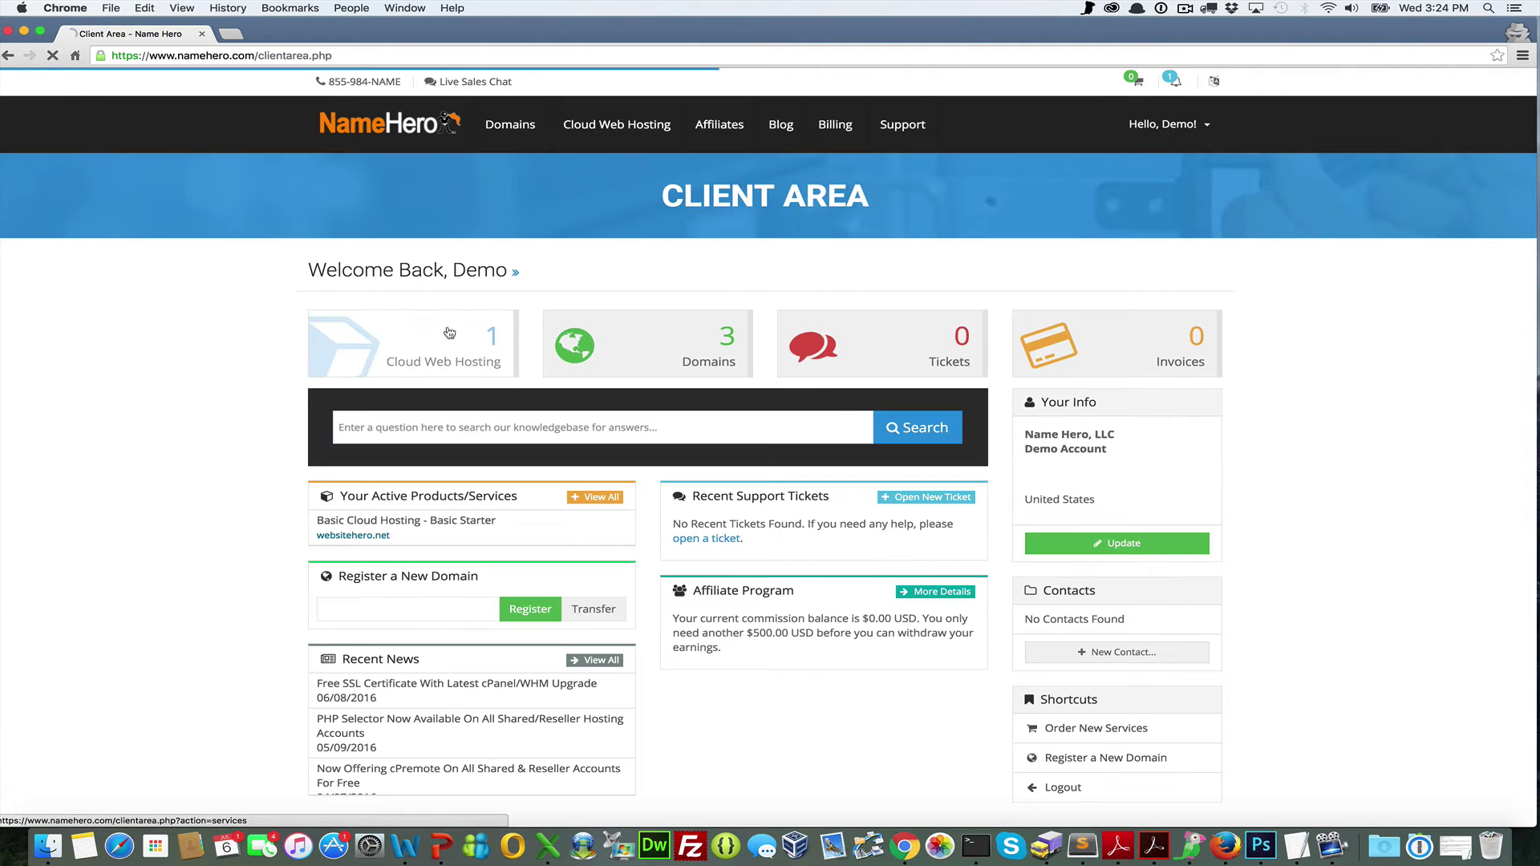
Open the websitehero.net Basic Starter product from Cloud Web Hosting and look over its details
left_click(447, 333)
left_click(363, 401)
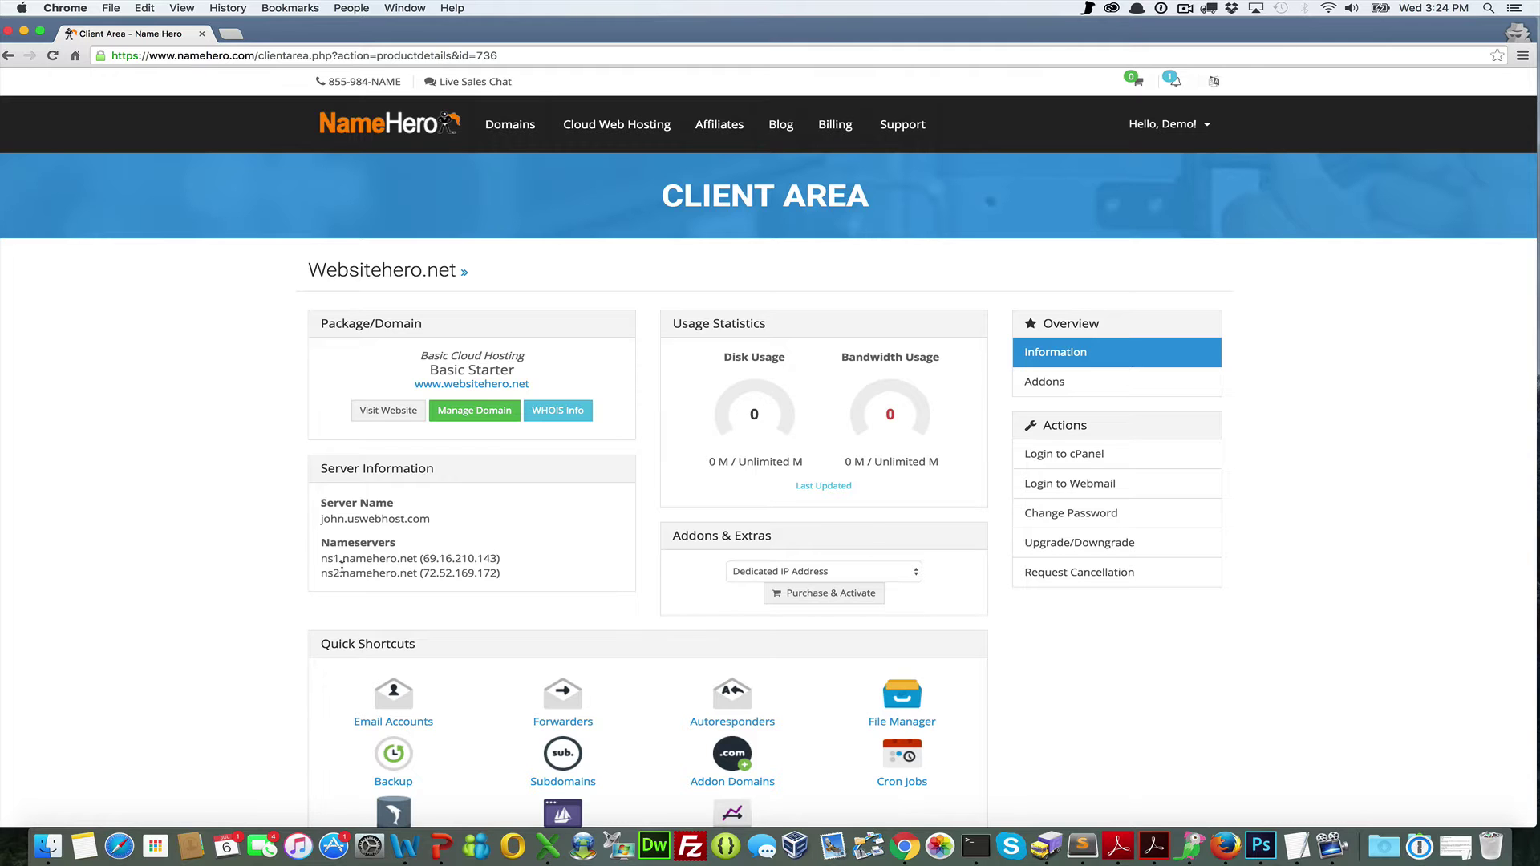
scroll(593, 509, "down", 5)
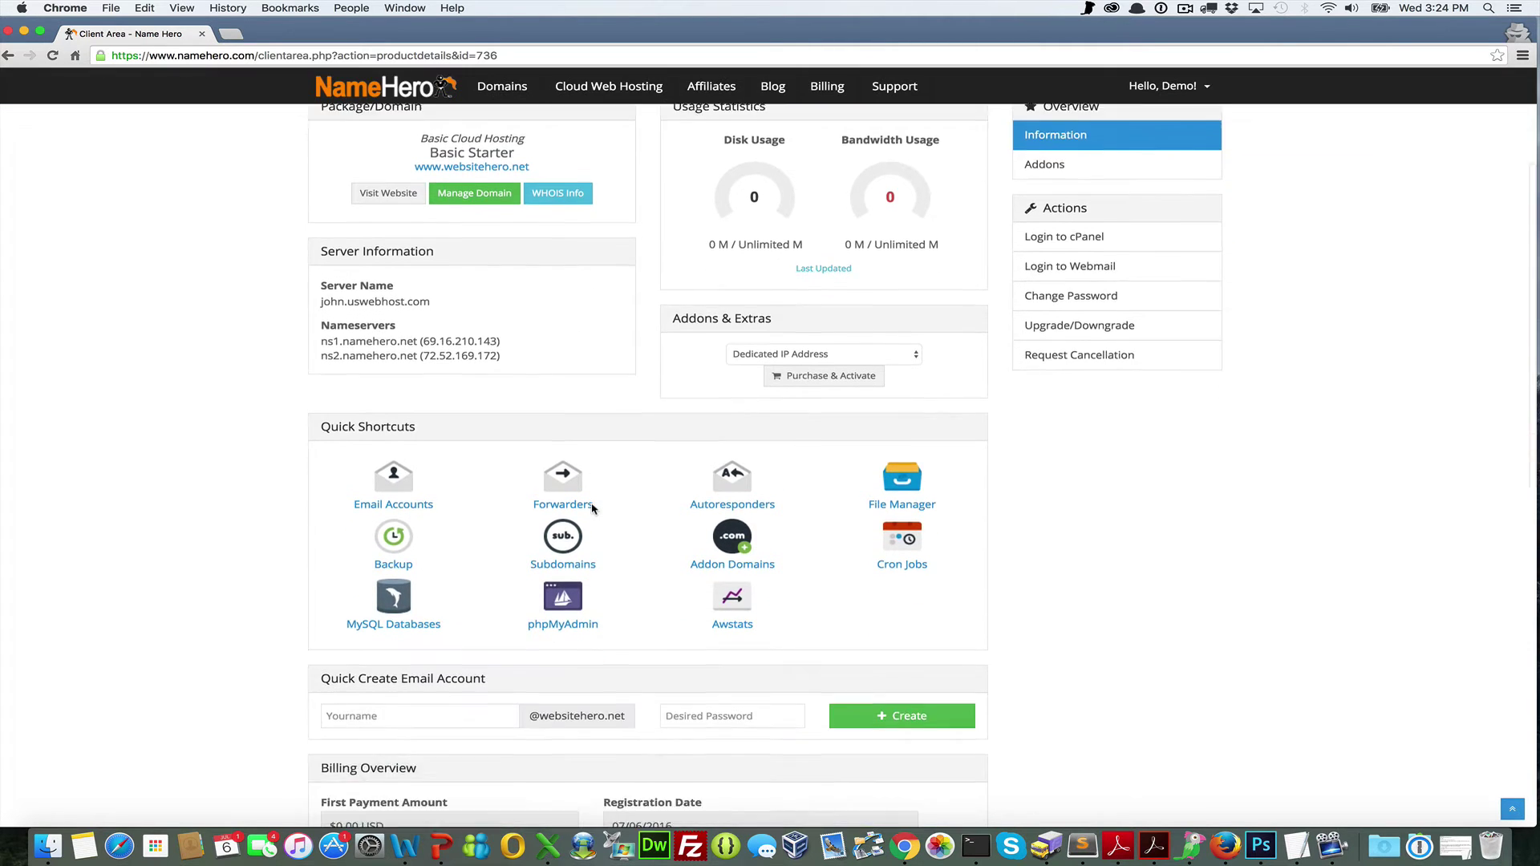
scroll(594, 509, "up", 6)
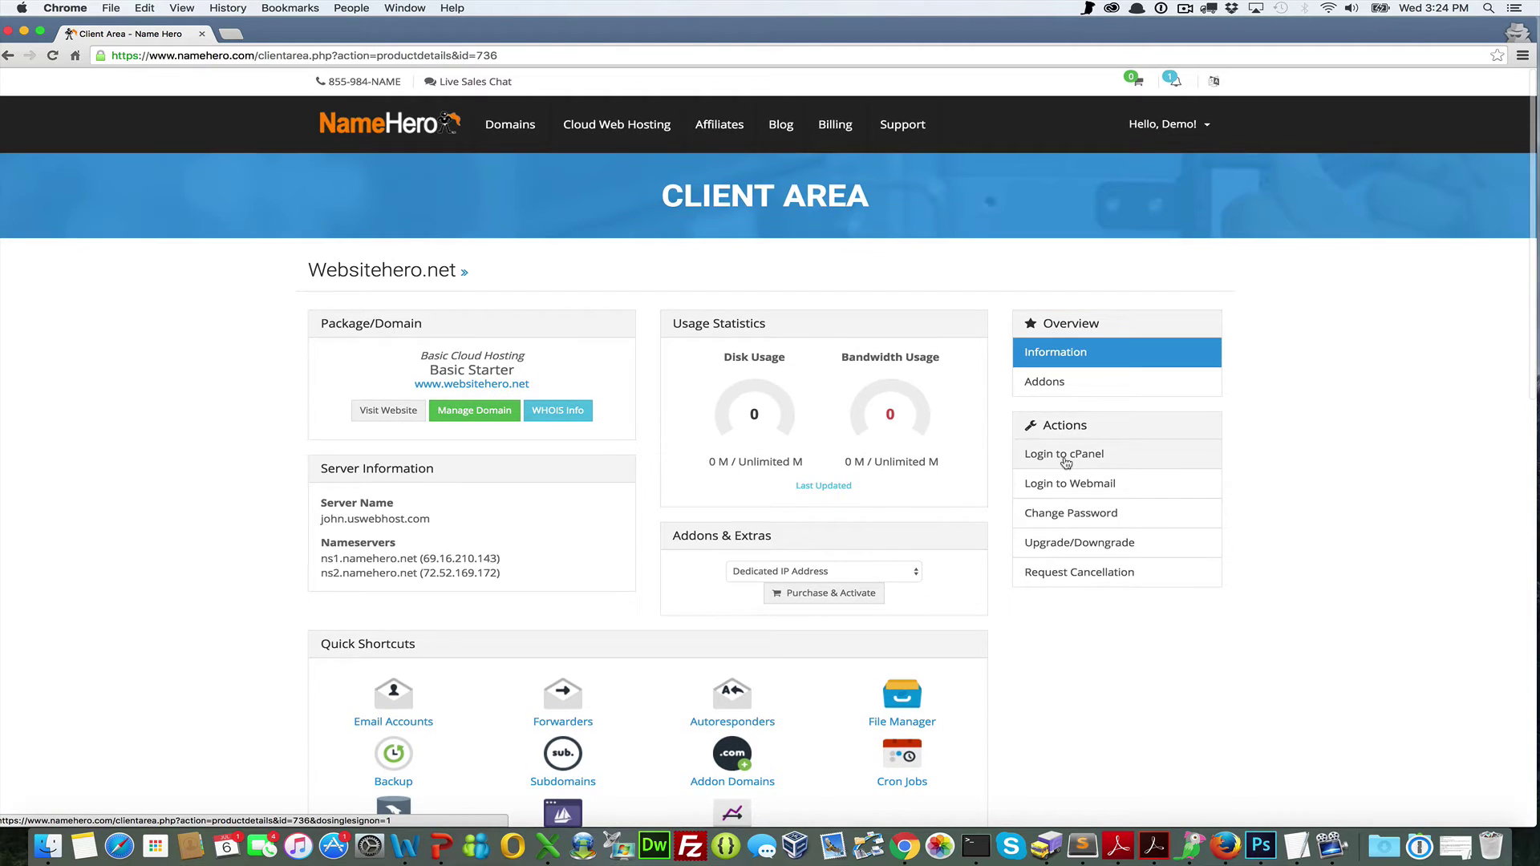
Log into cPanel for the websitehero.net account and scroll down the dashboard
left_click(1065, 462)
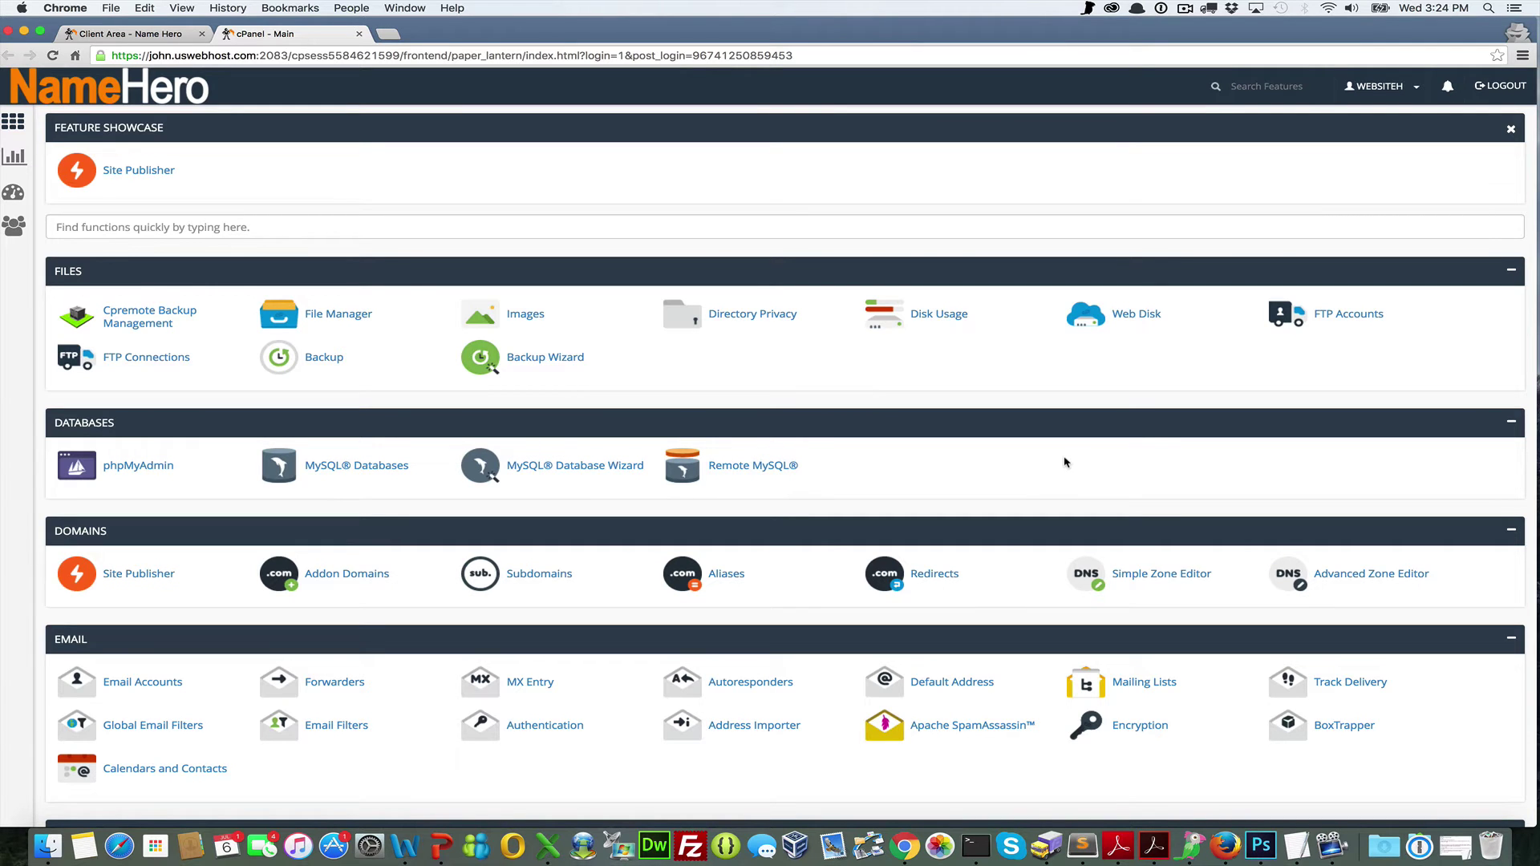
scroll(1065, 463, "down", 15)
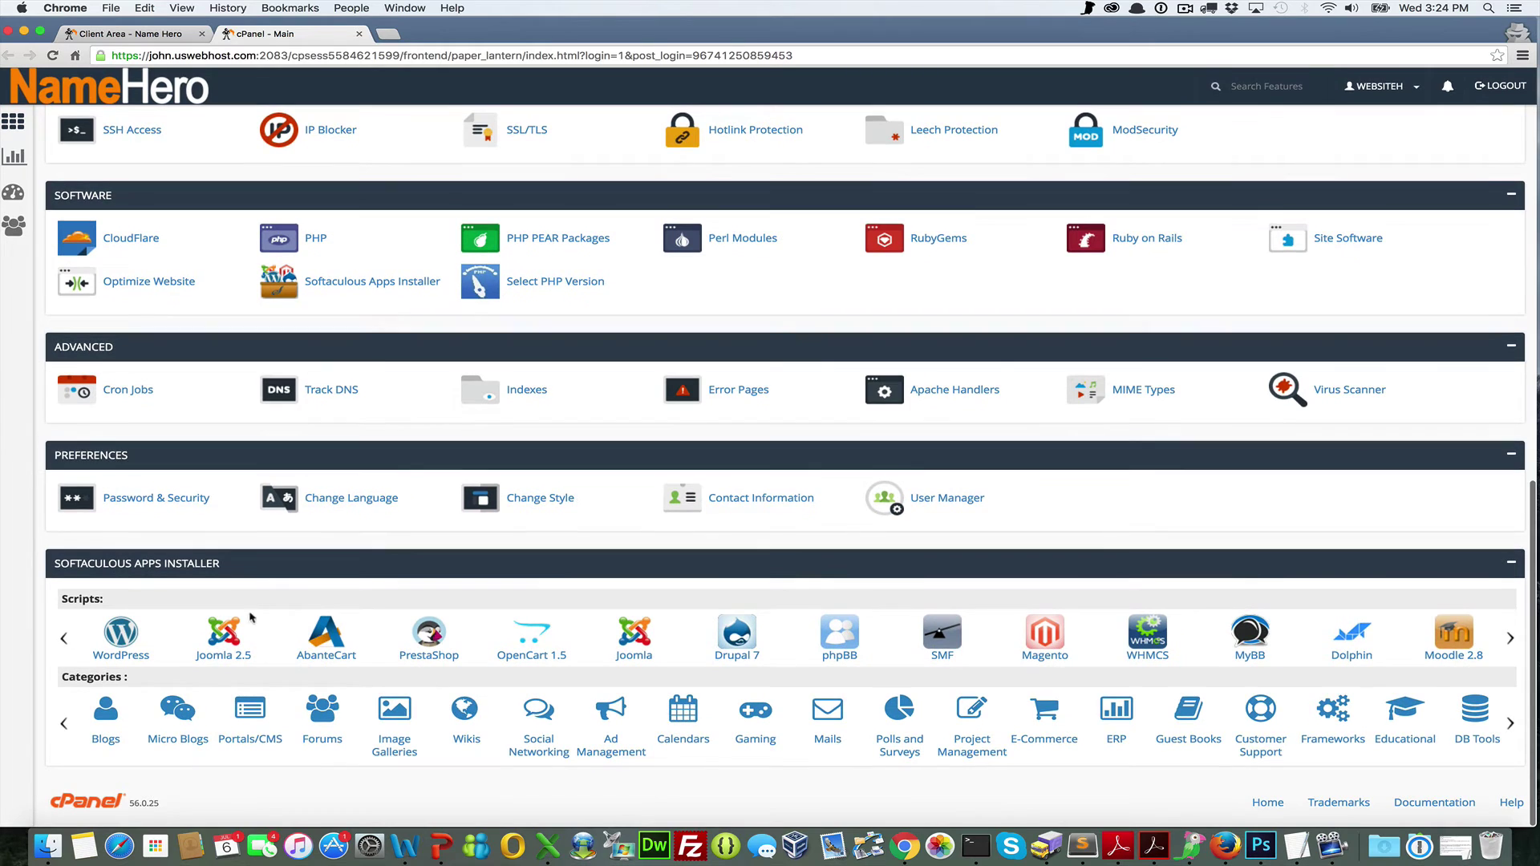
Start a new WordPress install in Softaculous and view the Choose Protocol options
left_click(124, 661)
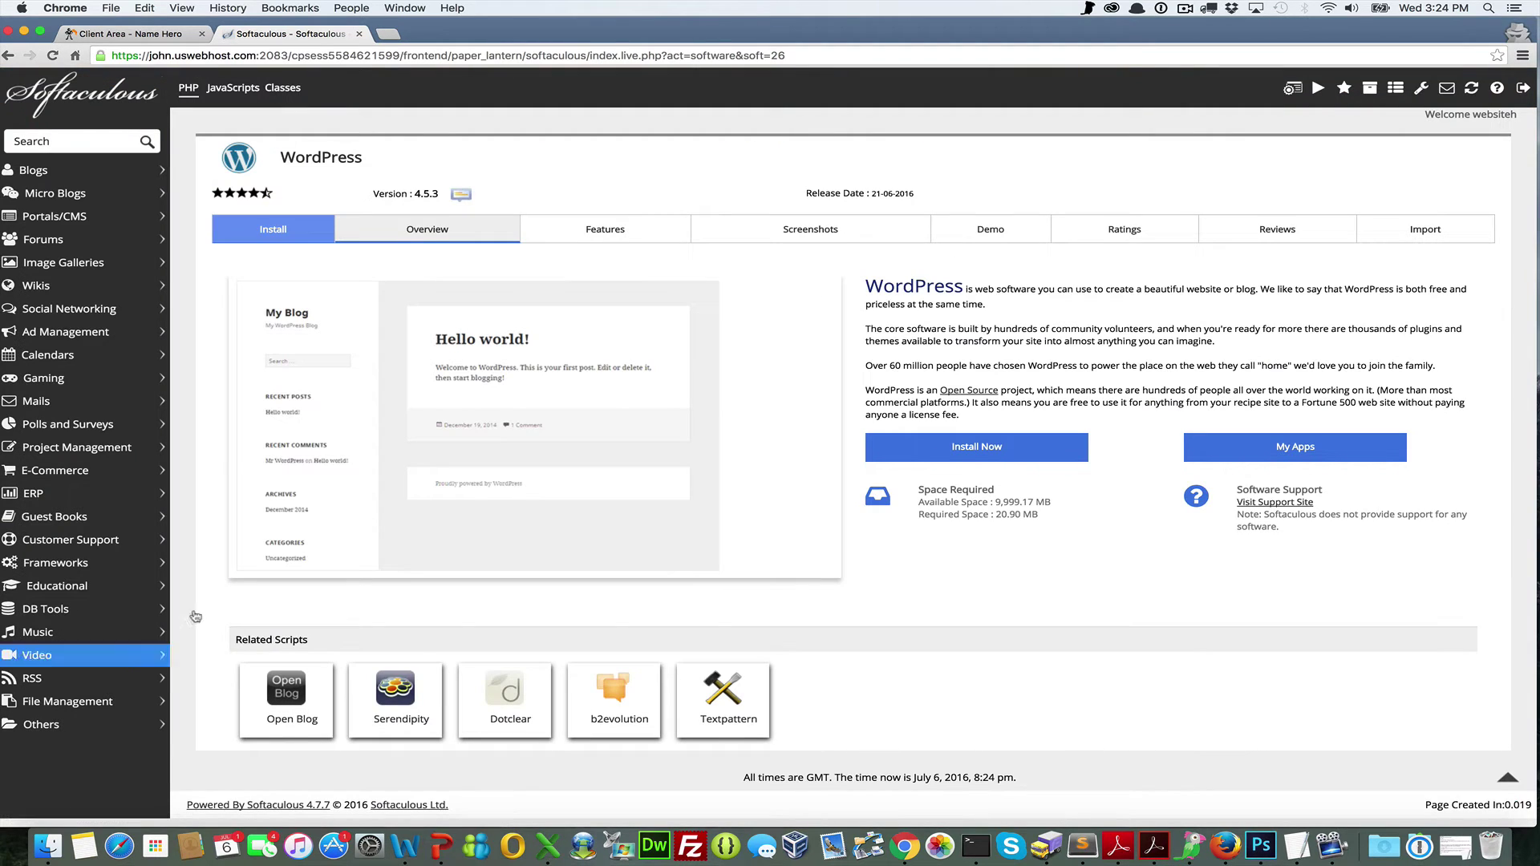
left_click(959, 448)
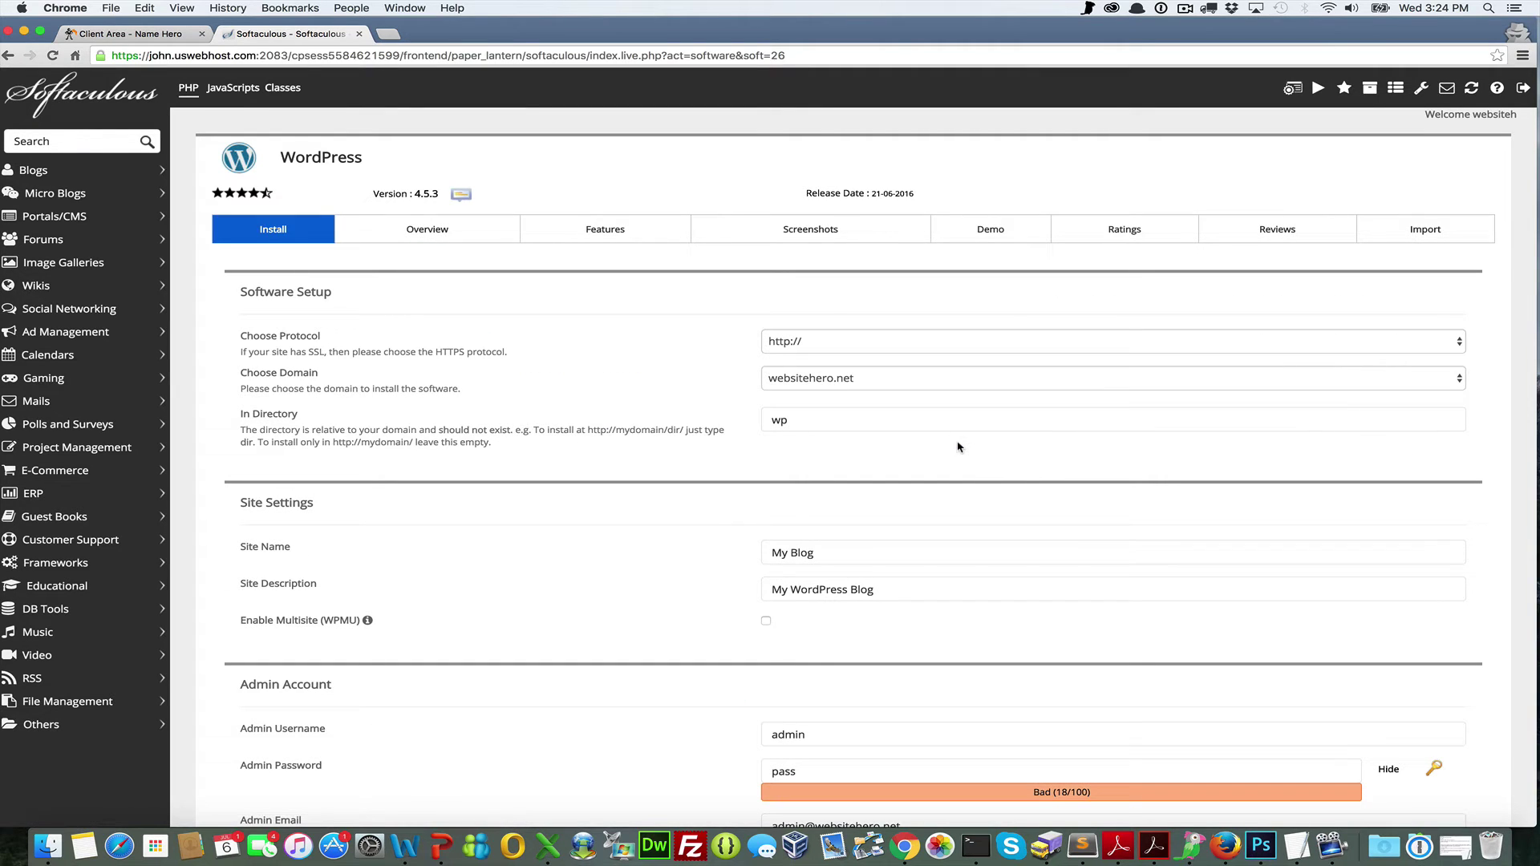
left_click(890, 341)
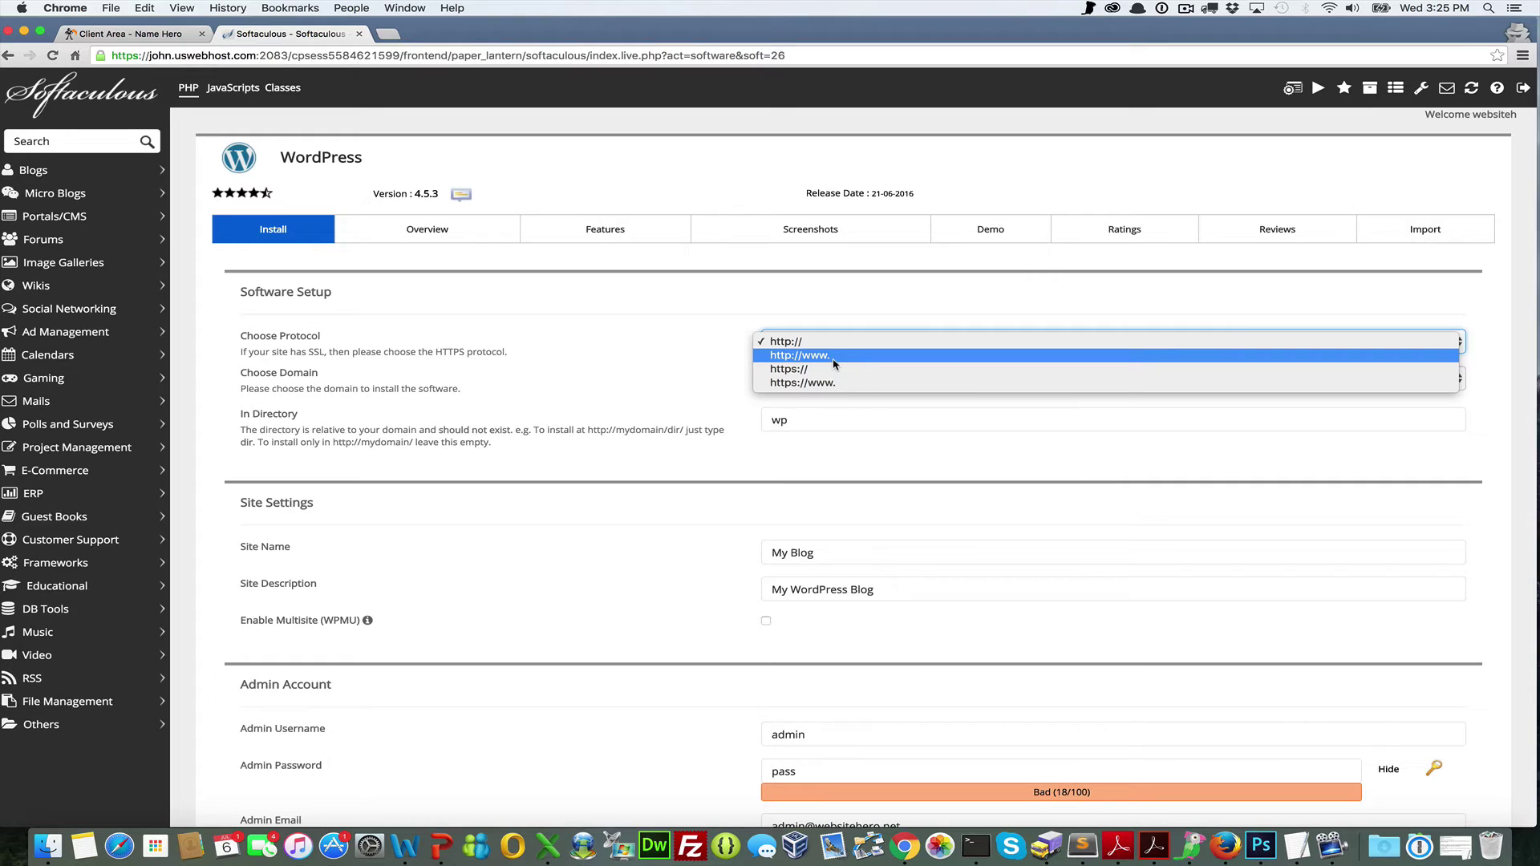
left_click(834, 365)
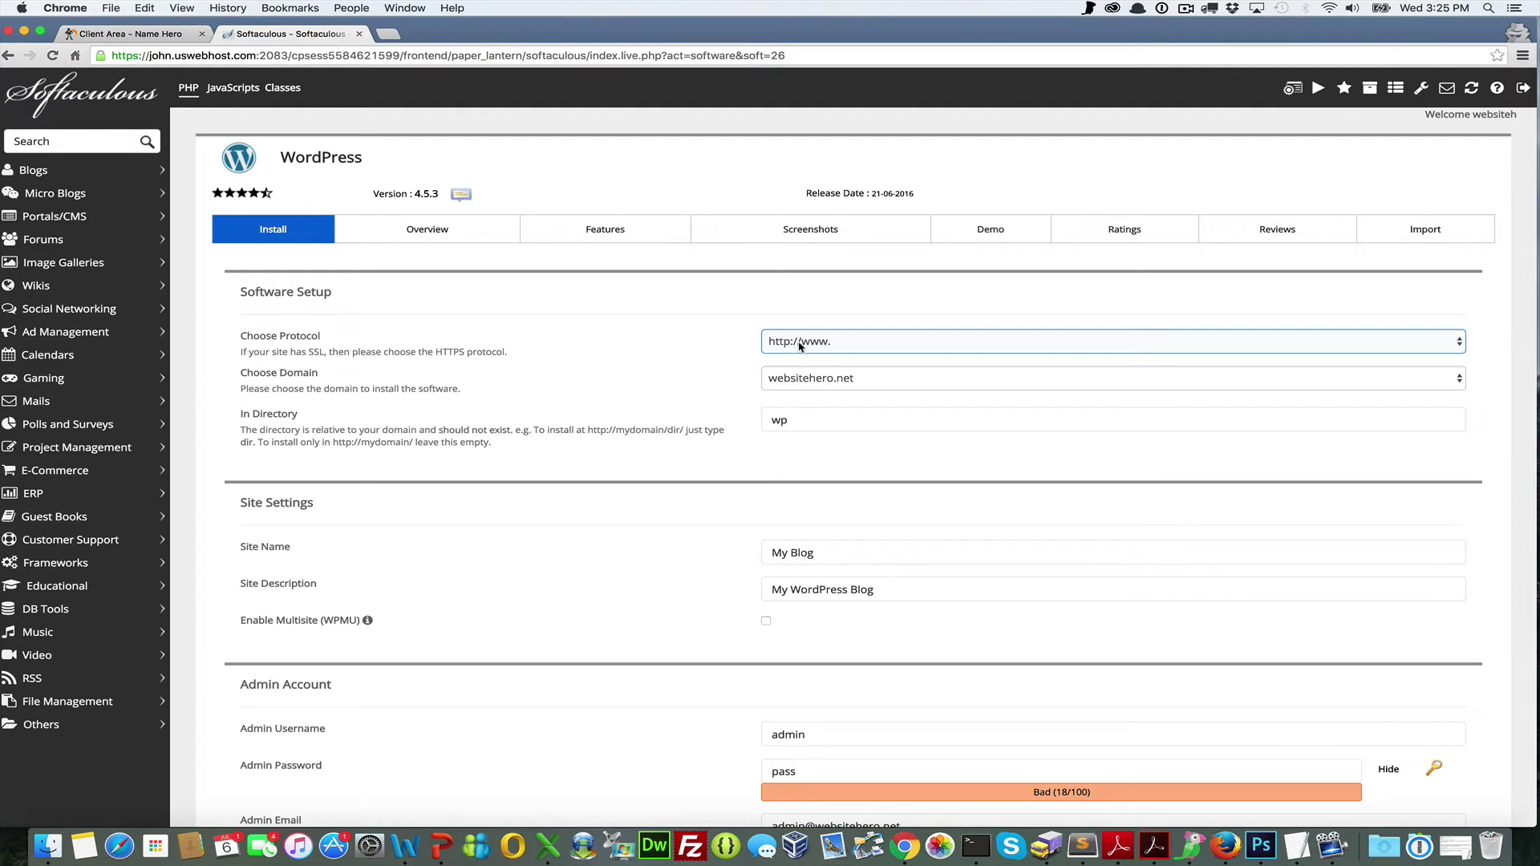
left_click(874, 382)
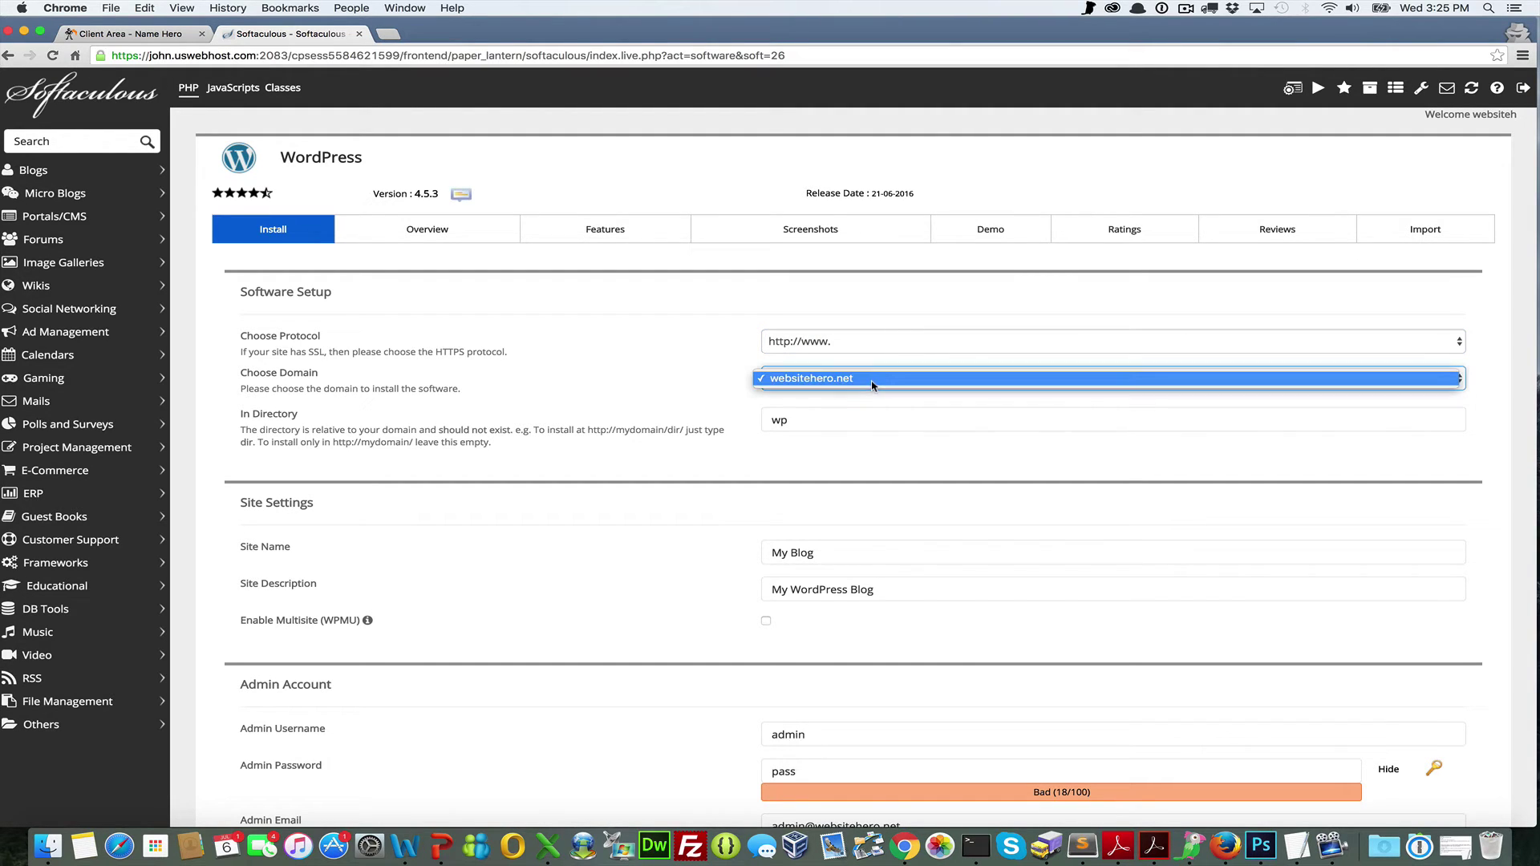
left_click(783, 384)
Delete 'wp' from the In Directory field, leaving it empty
left_click(775, 421)
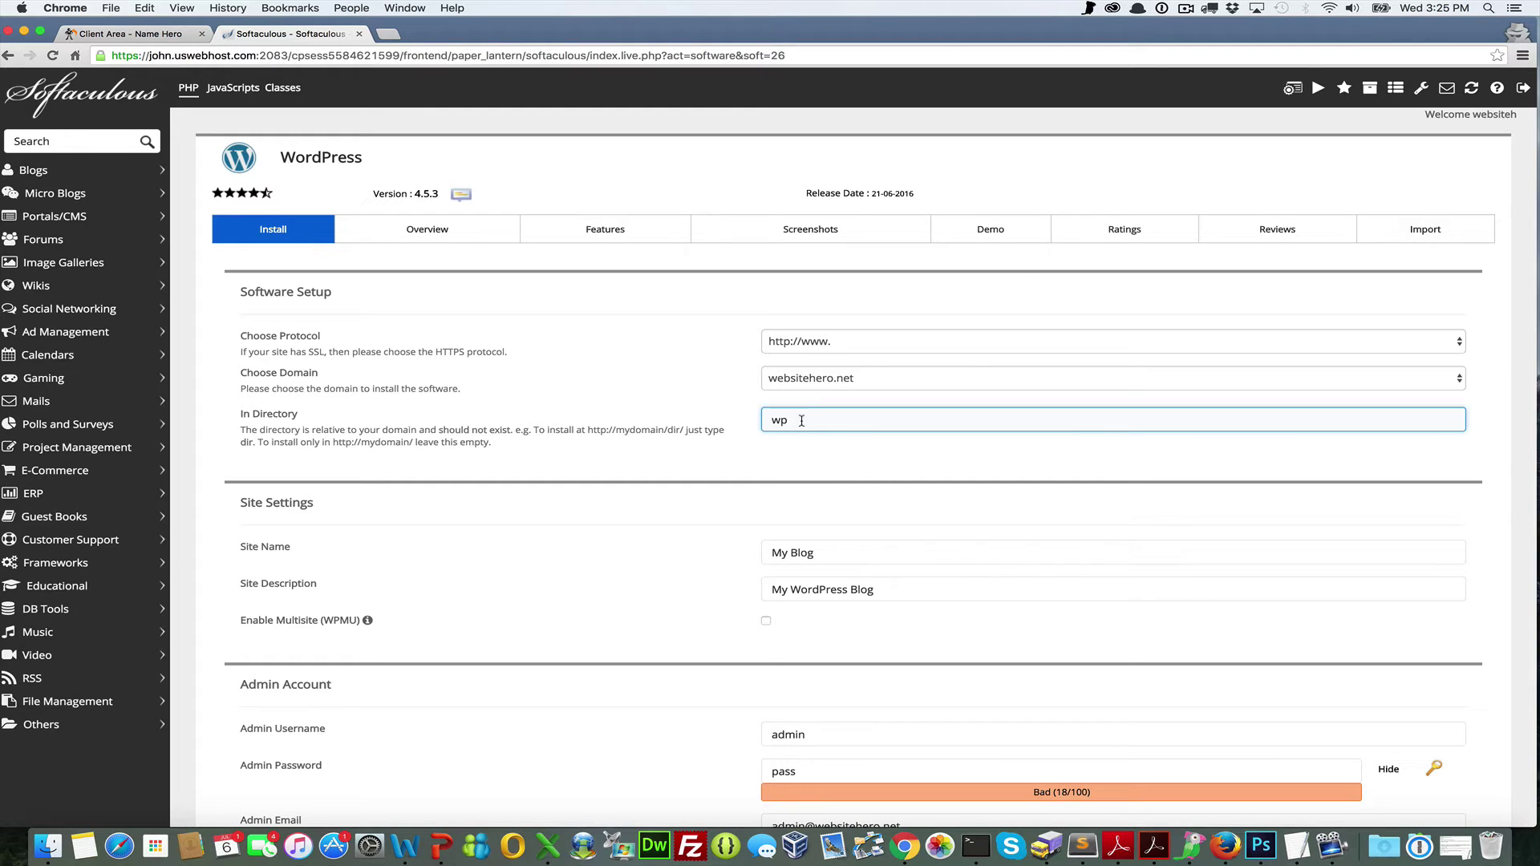
left_click_drag(802, 421, 714, 403)
key("BackSpace")
left_click(773, 446)
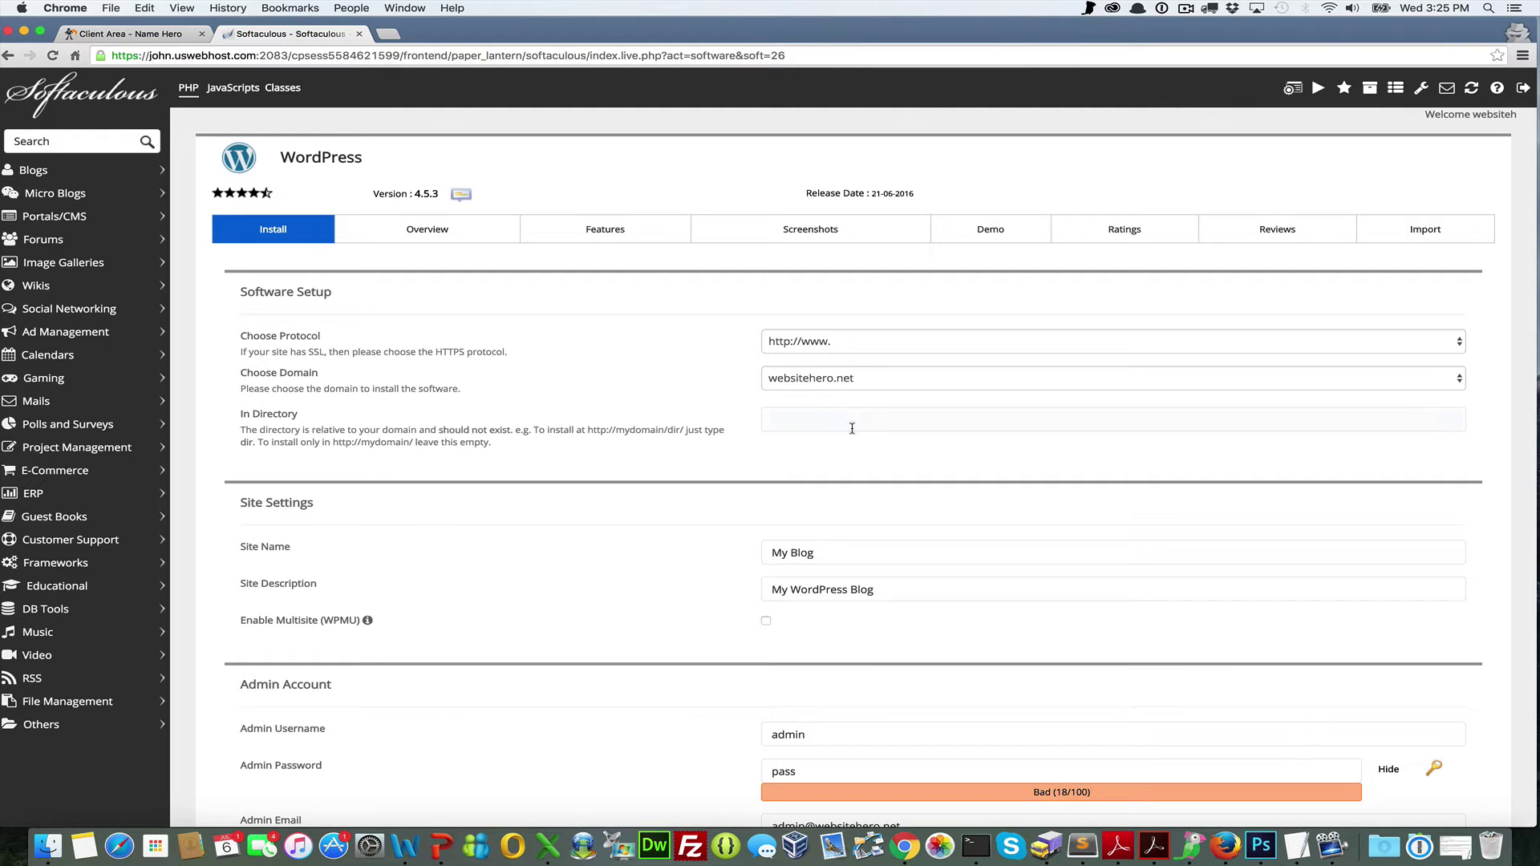
left_click(795, 415)
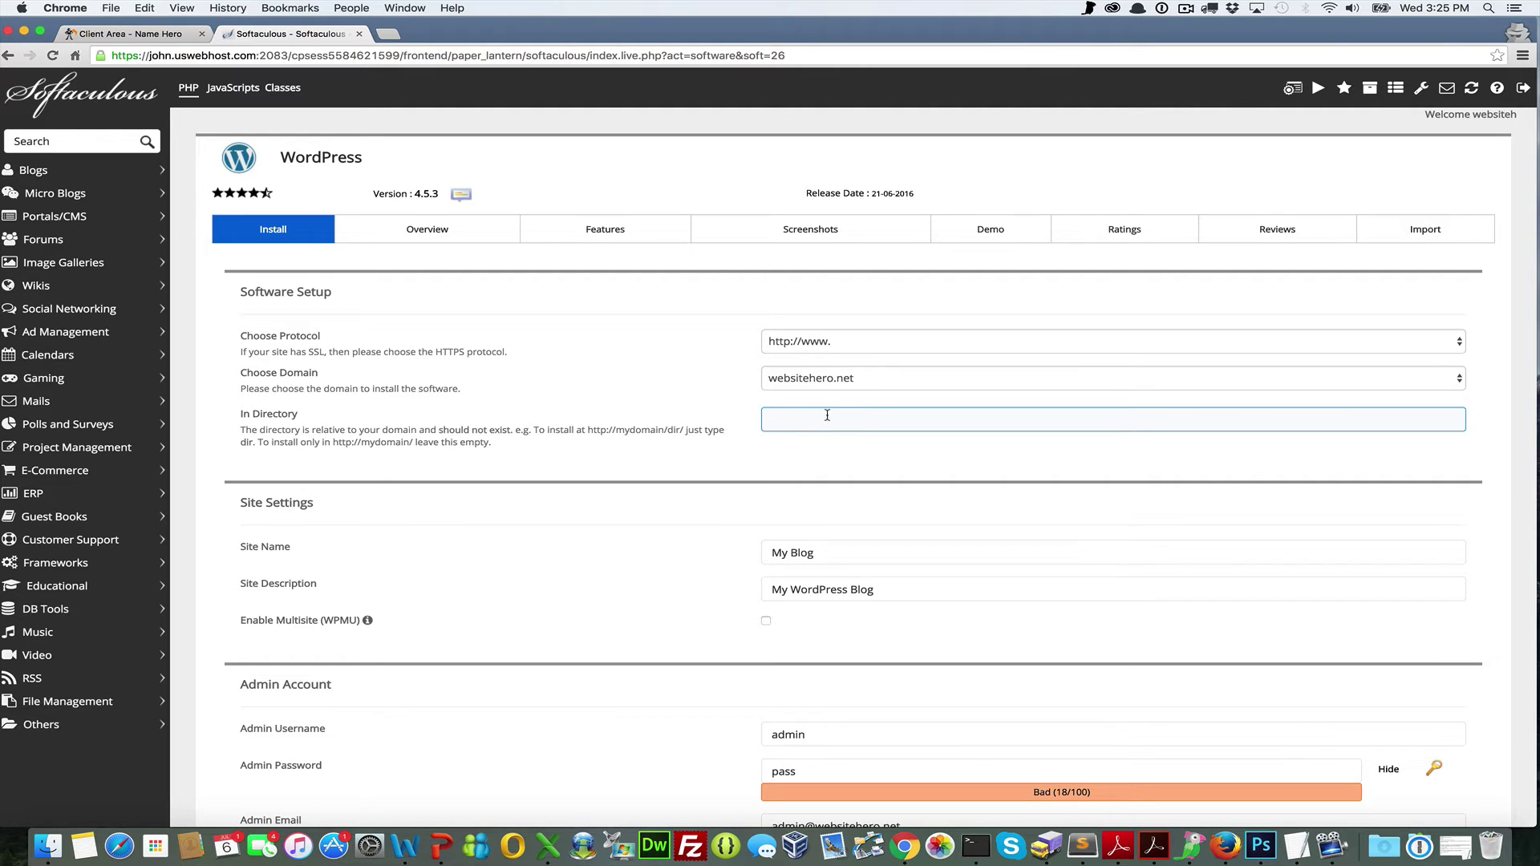
left_click(811, 383)
left_click(837, 421)
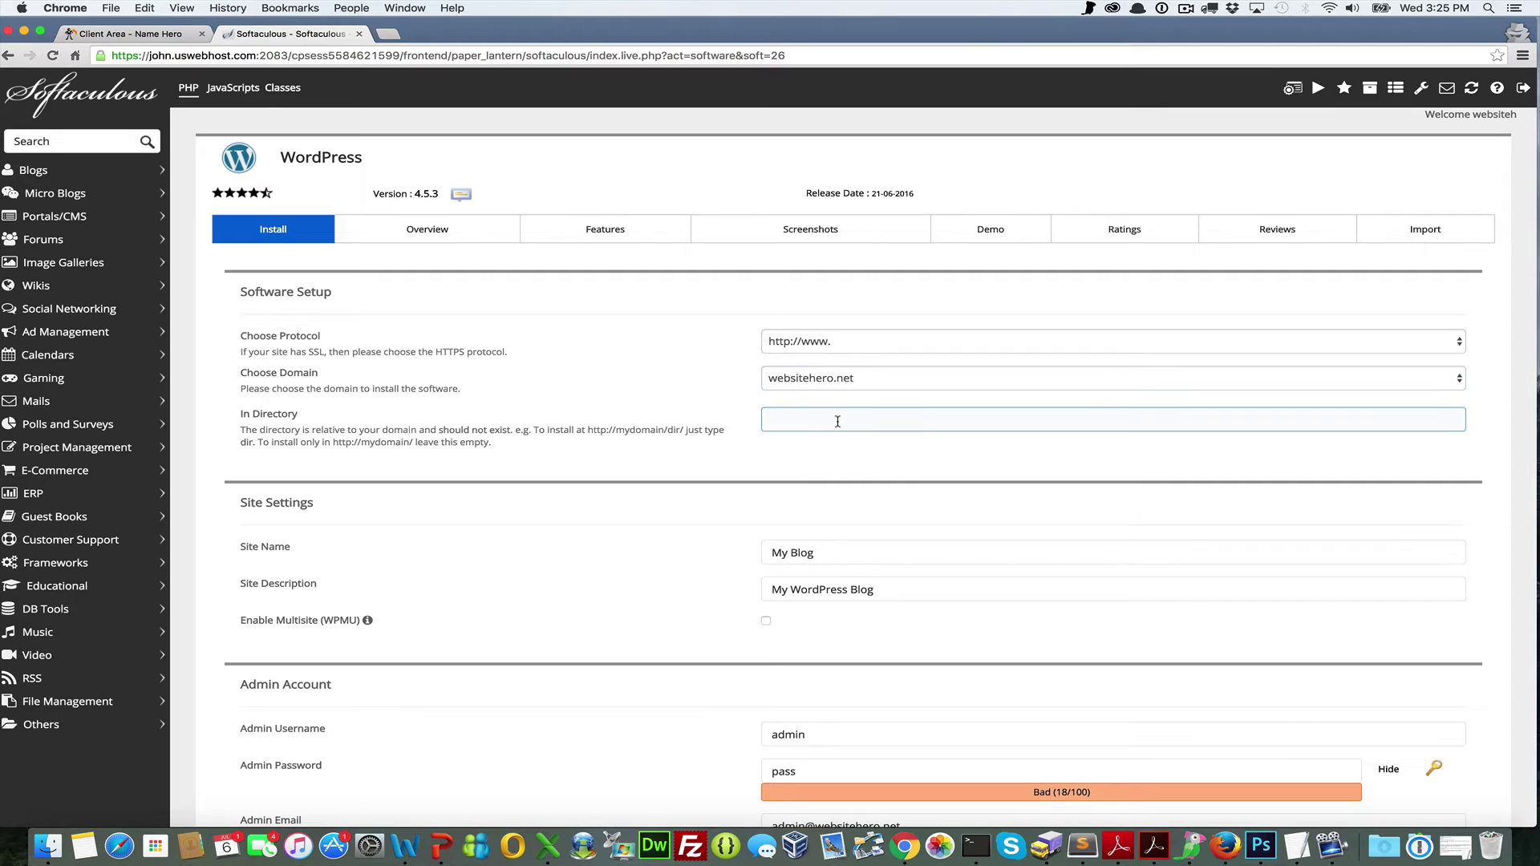
Replace the default site name My Blog with 'Website Hero'
left_click(859, 554)
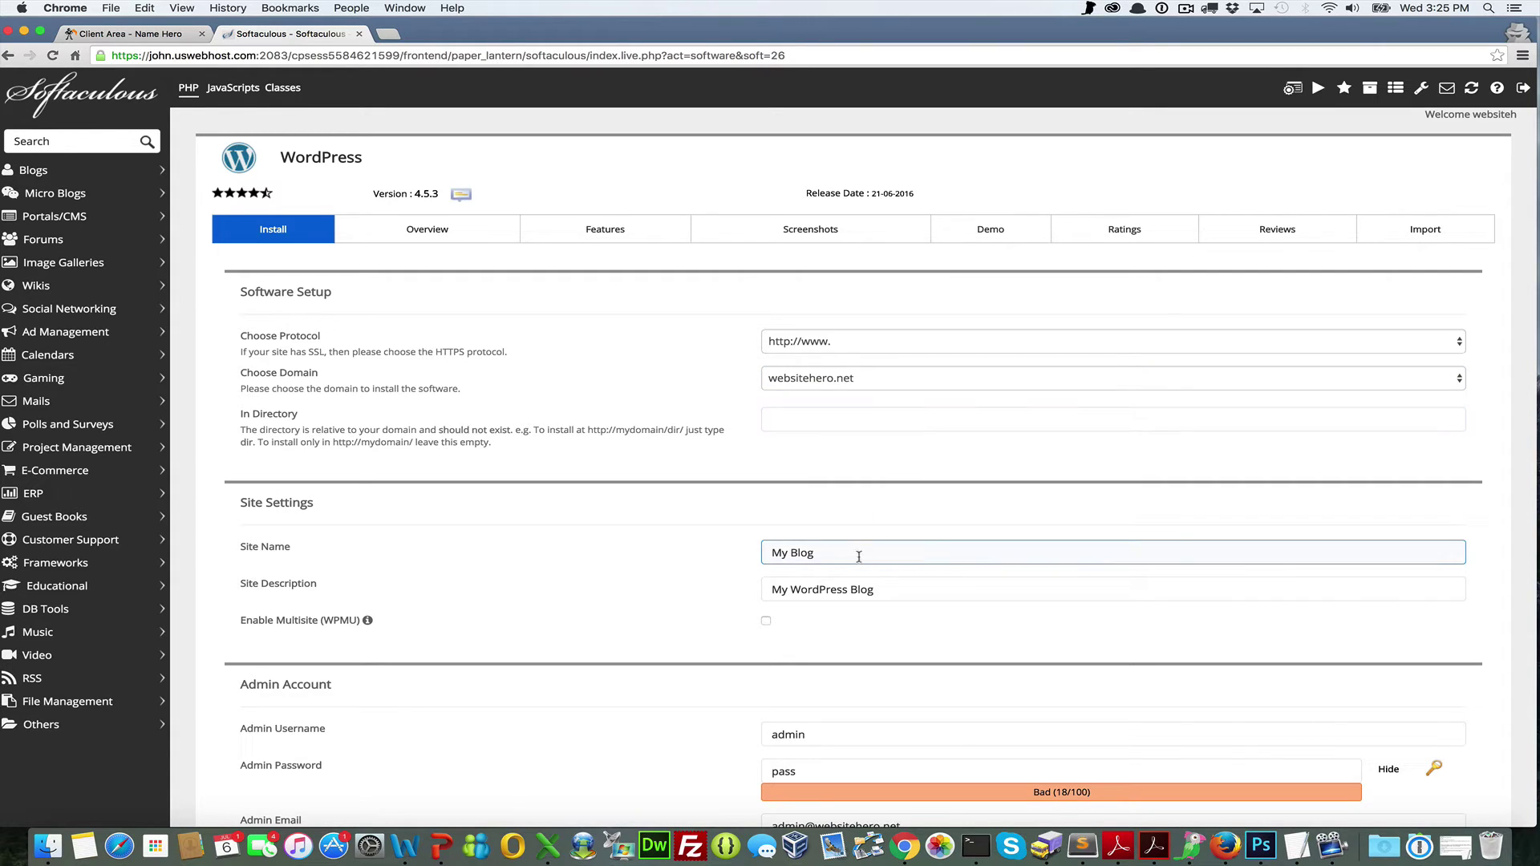
left_click_drag(850, 554, 673, 516)
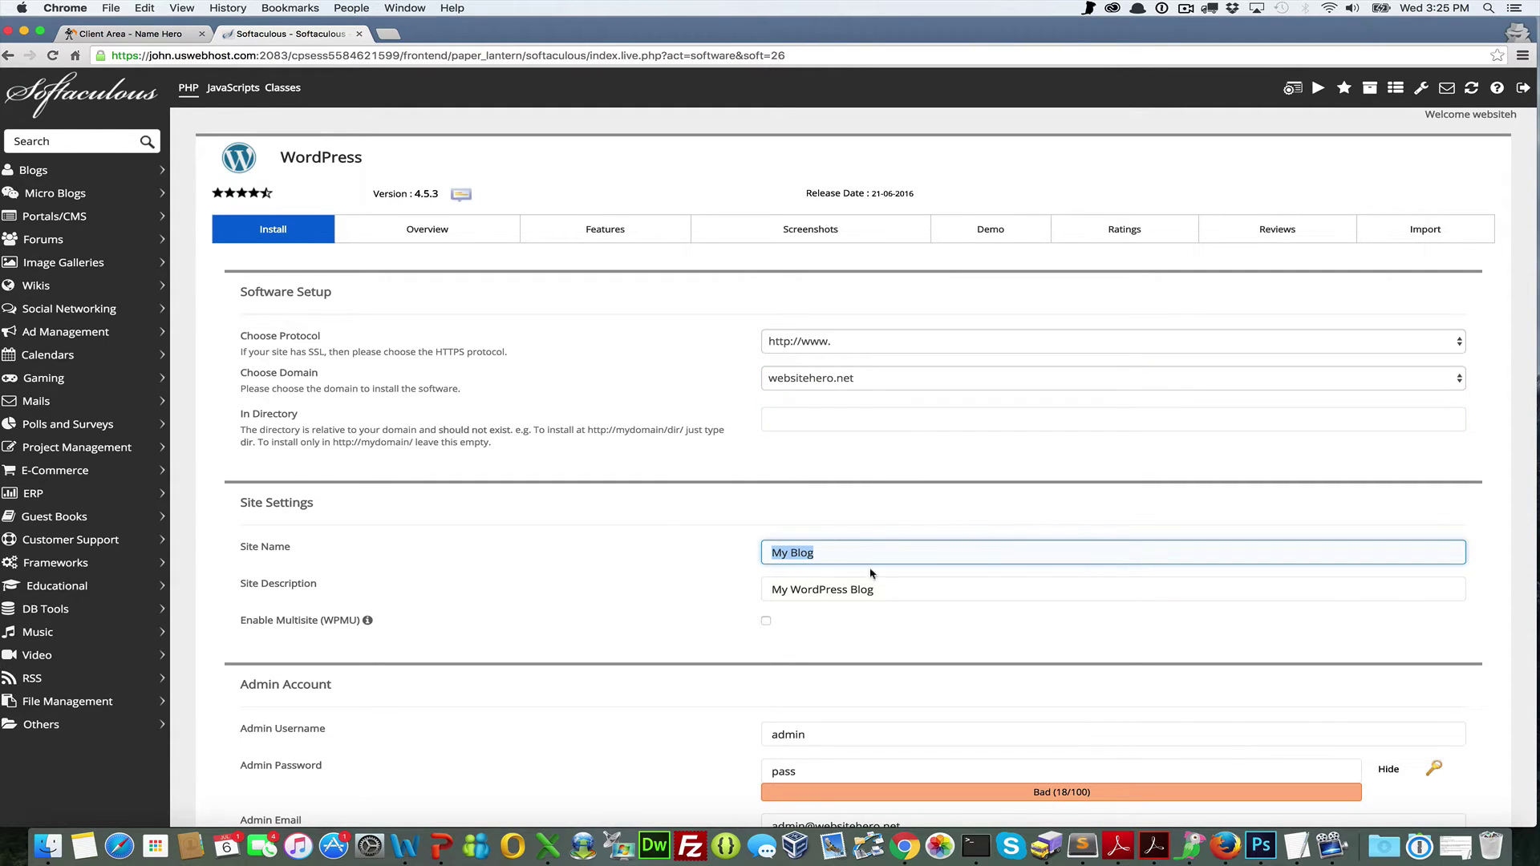
left_click(878, 590)
left_click_drag(882, 589, 708, 581)
left_click(842, 553)
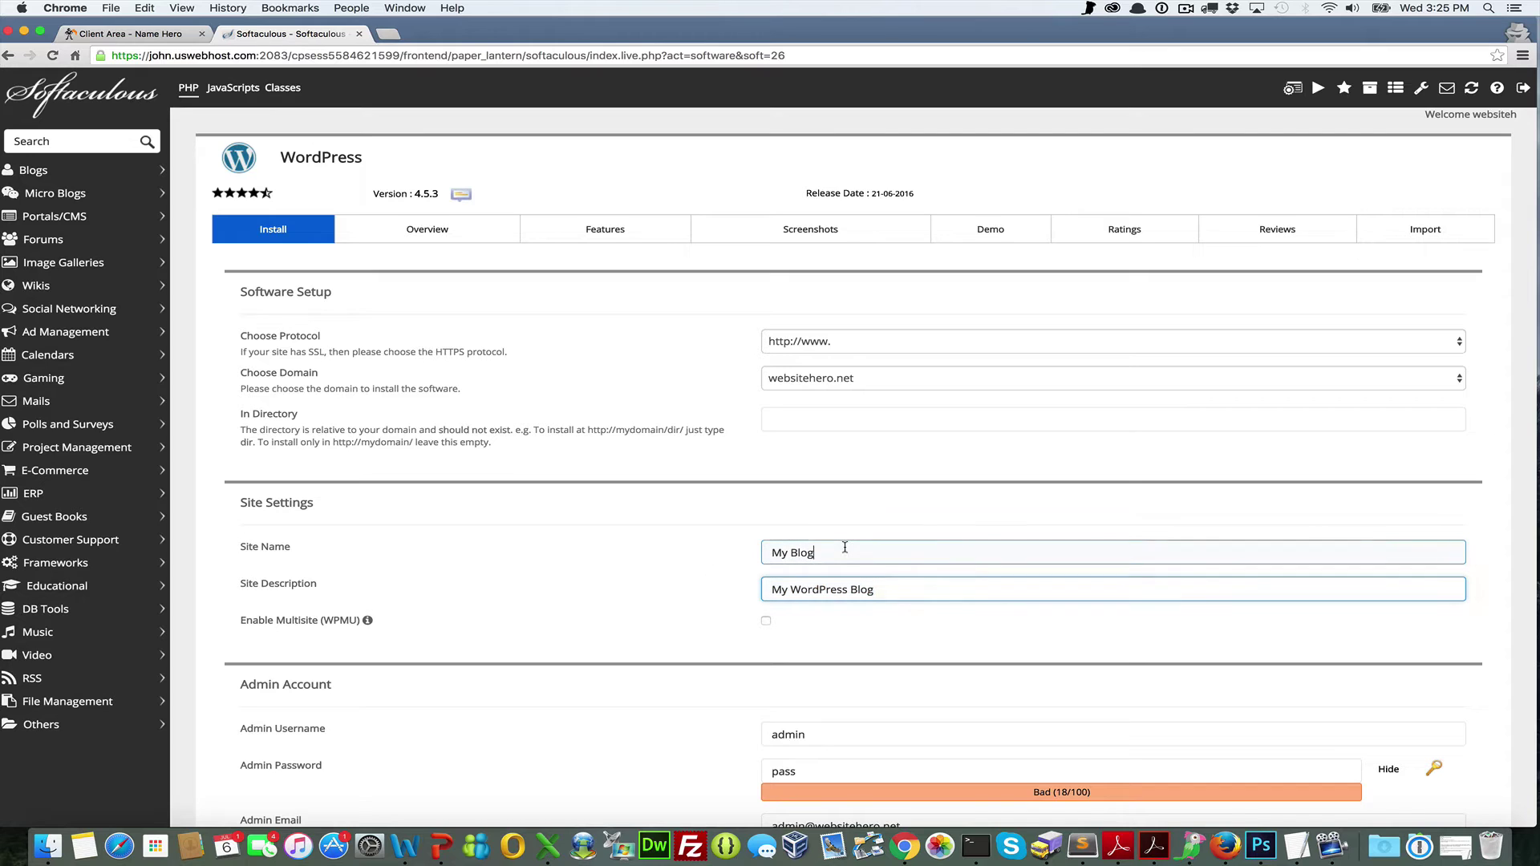
left_click_drag(843, 553, 639, 502)
type("Website Hero")
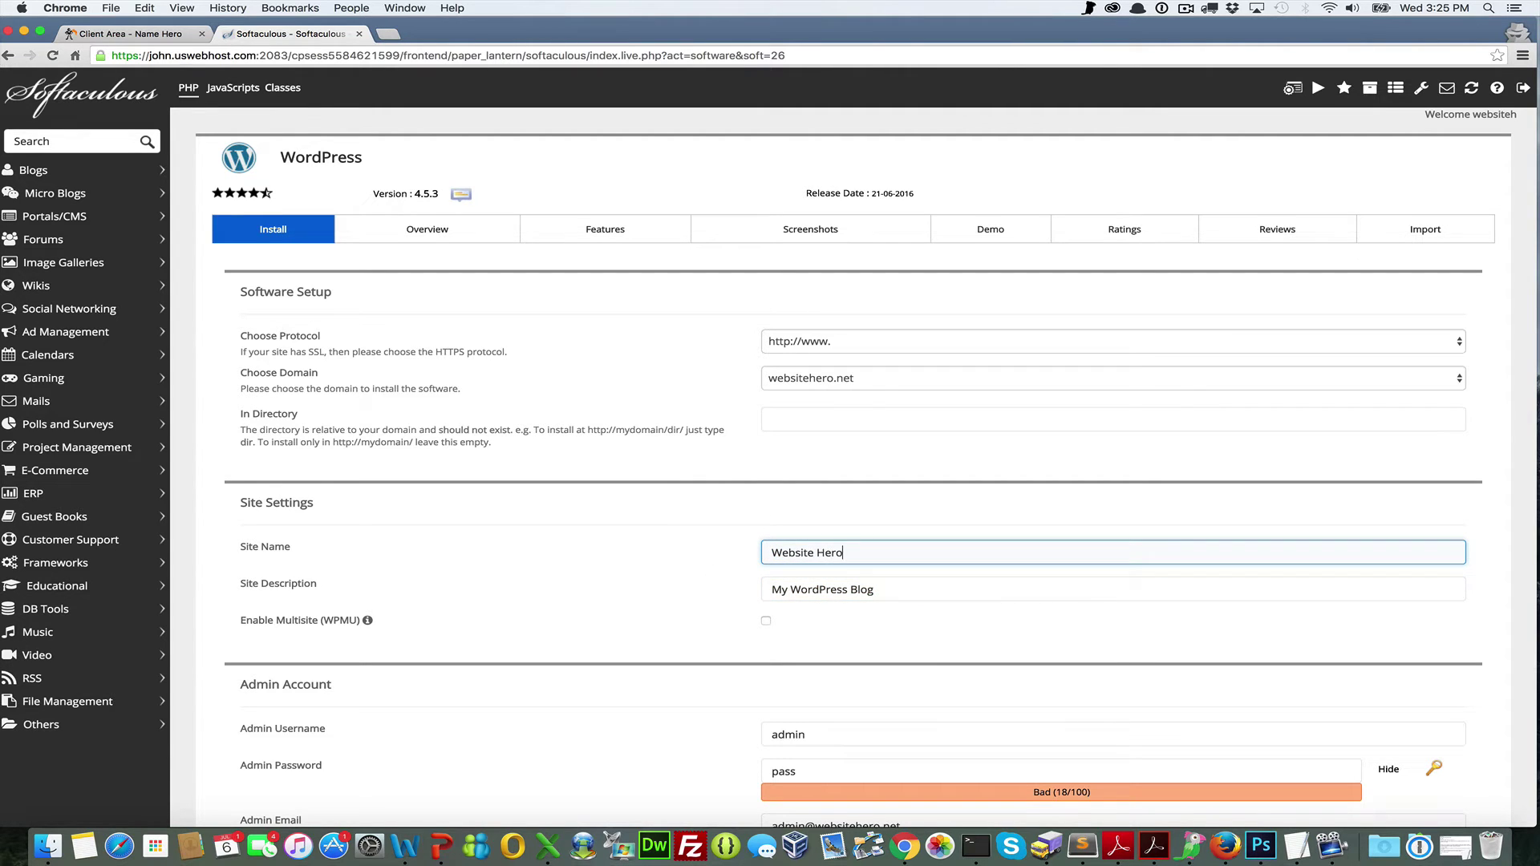
Set the site description to 'My cool new WordPress website'
key("Tab")
type("My co")
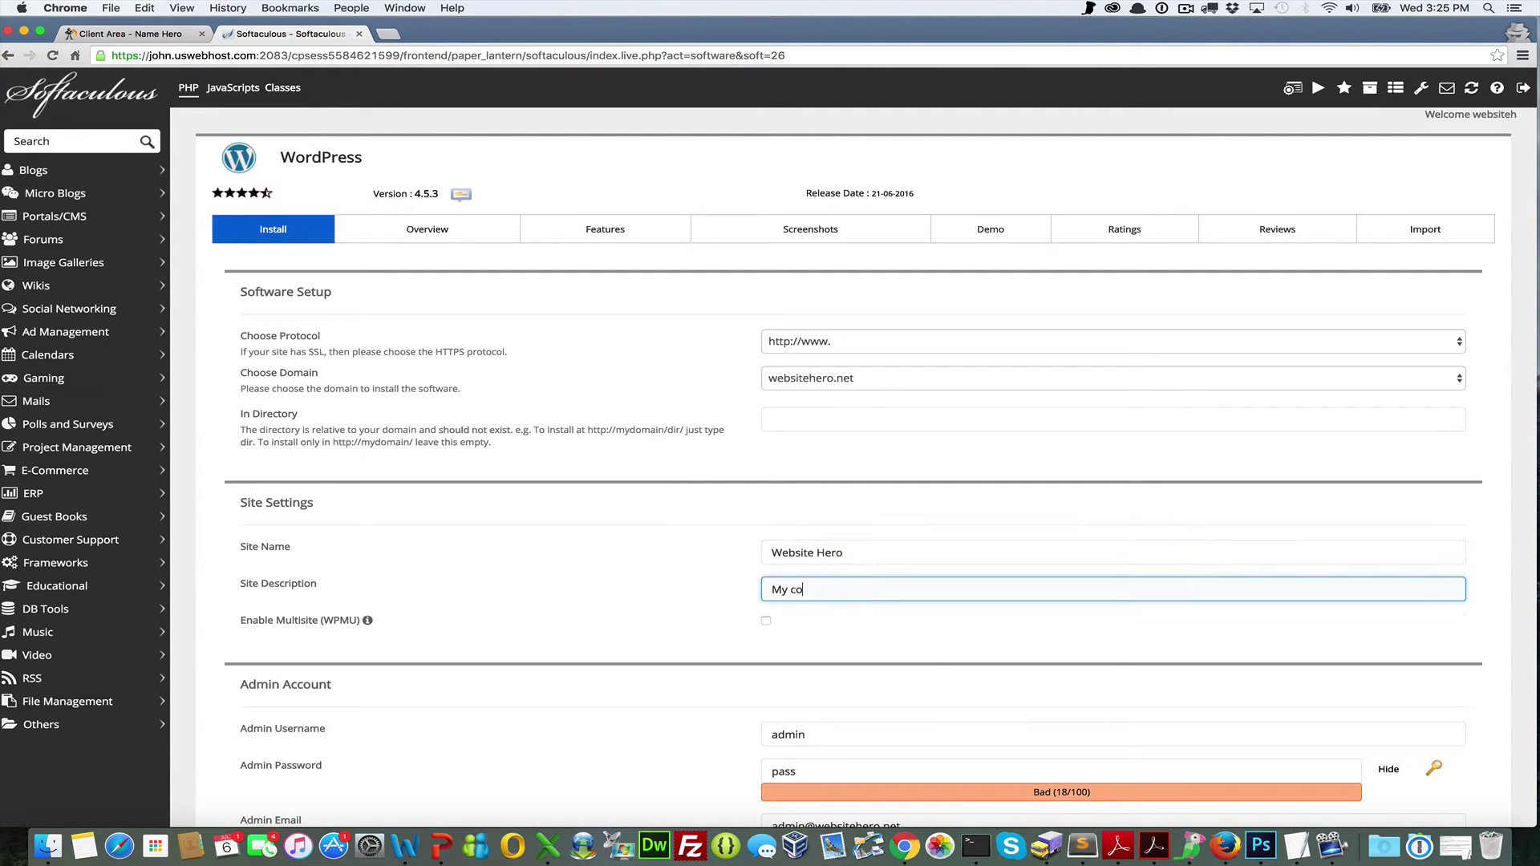
type("ol new WordPress website")
left_click(676, 629)
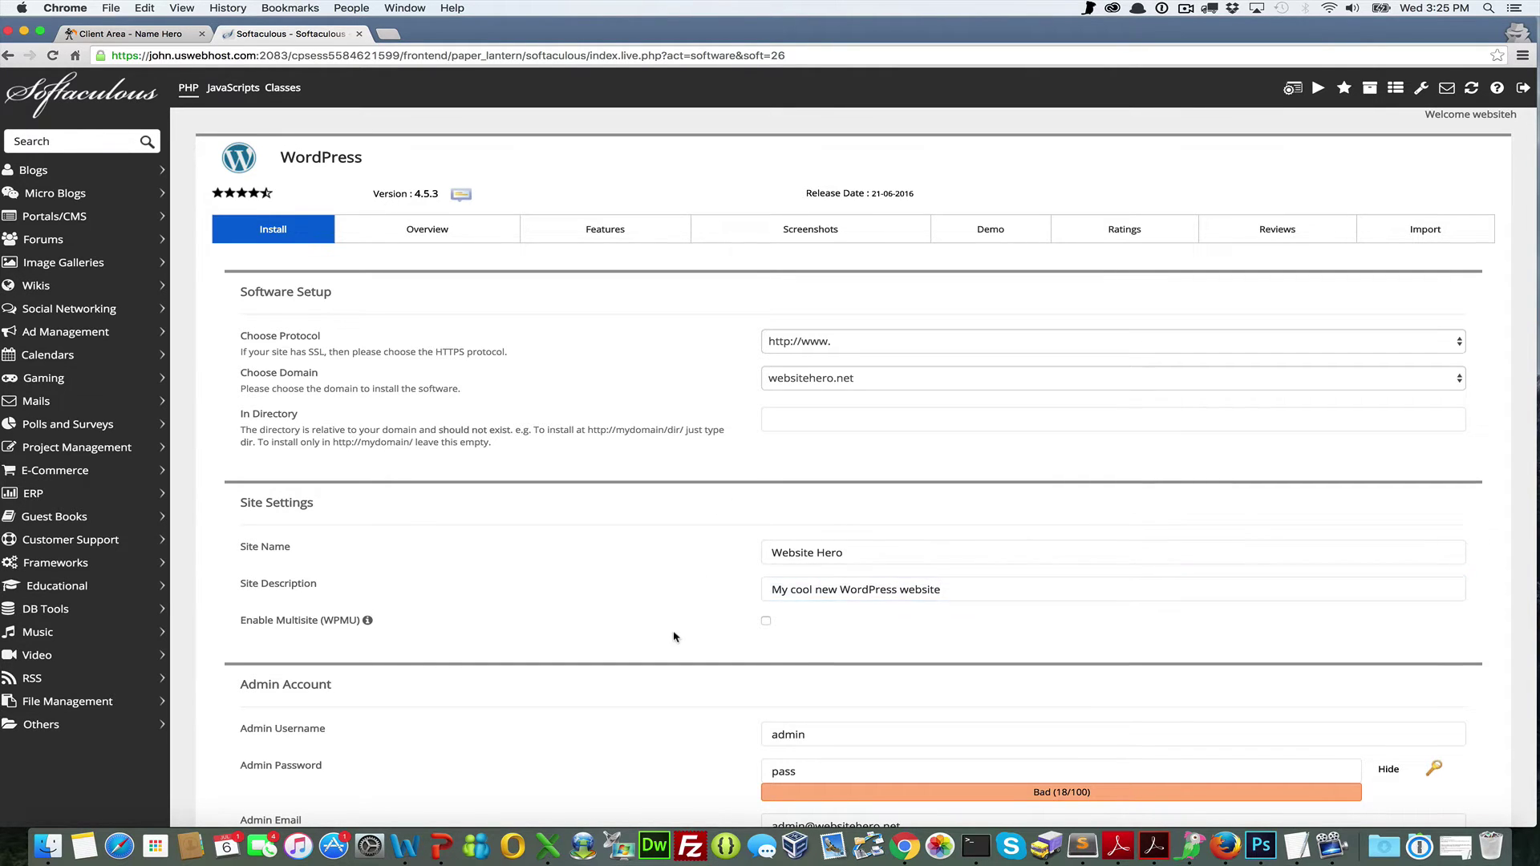
scroll(674, 633, "down", 3)
left_click_drag(869, 492, 629, 440)
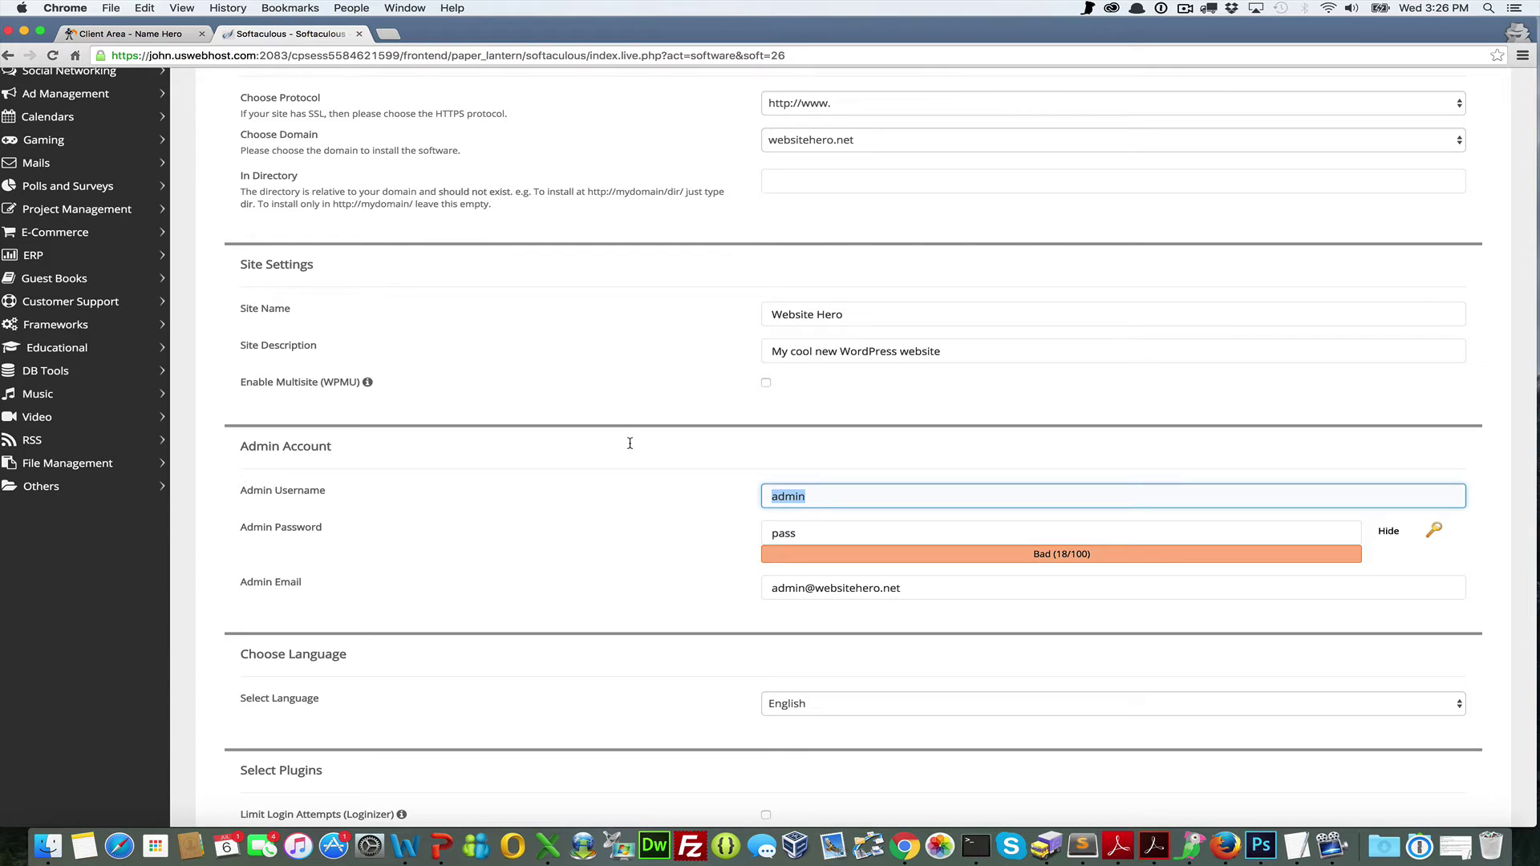
Enter a new admin username and generate a strong random admin password
type("website@hero1")
left_click(1435, 532)
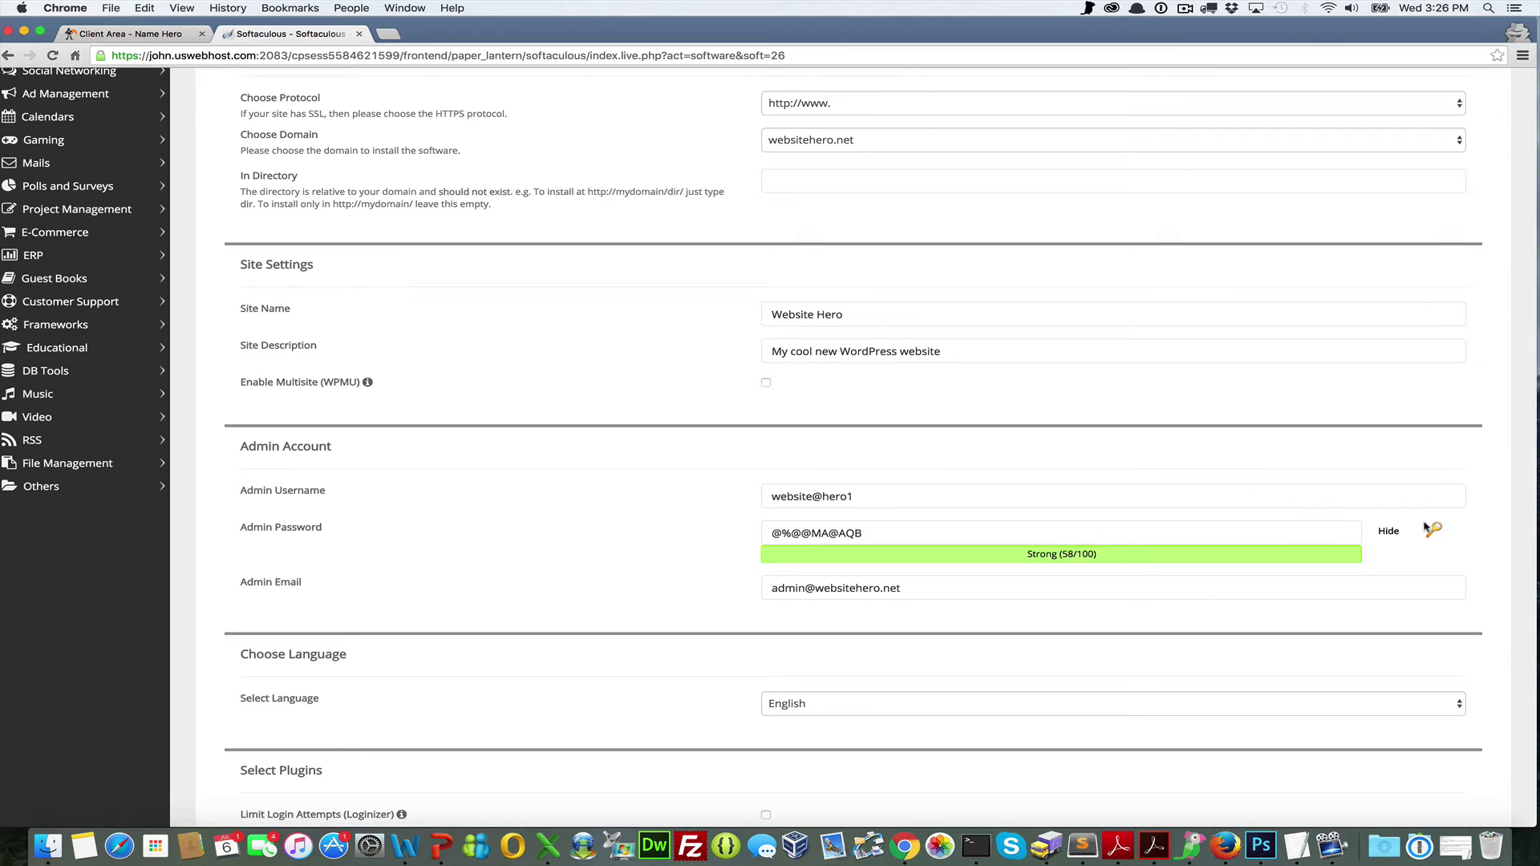
left_click(1435, 532)
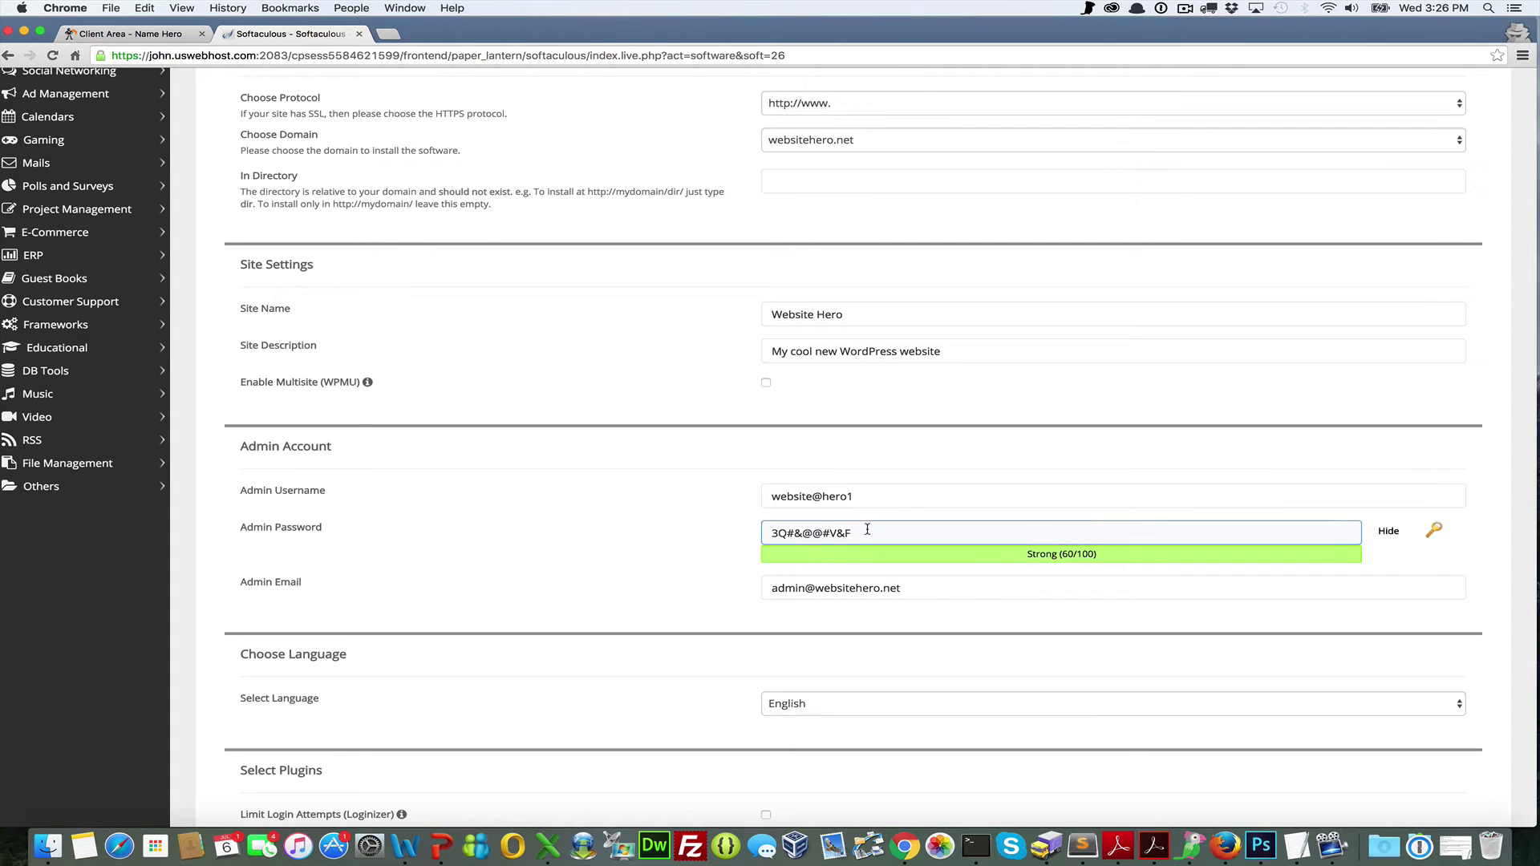
Review the admin e-mail address and leave it unchanged
left_click(953, 588)
left_click_drag(915, 591, 756, 572)
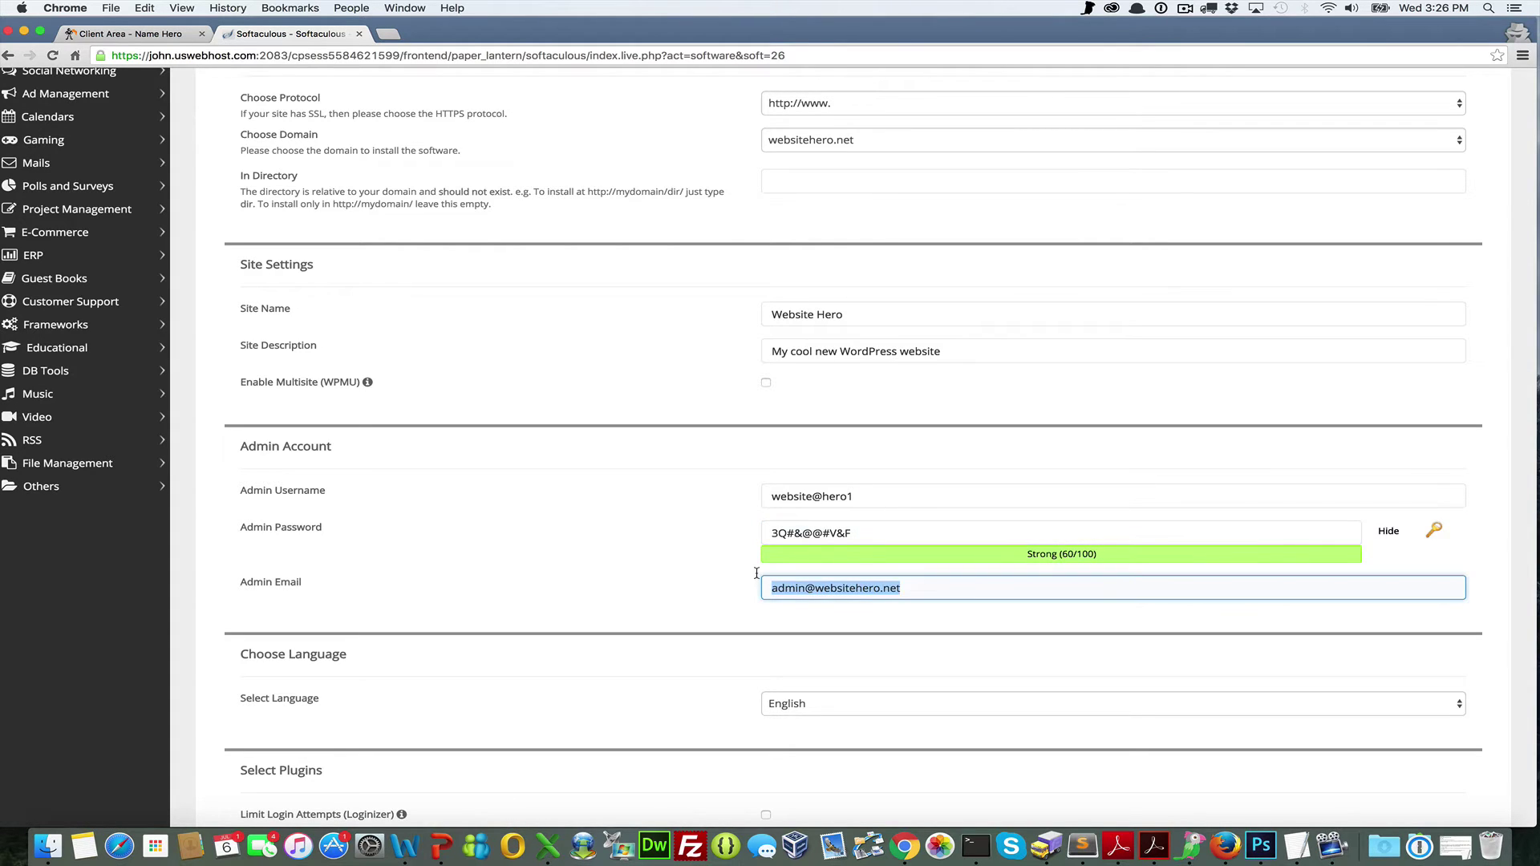
left_click(787, 610)
scroll(789, 601, "down", 1)
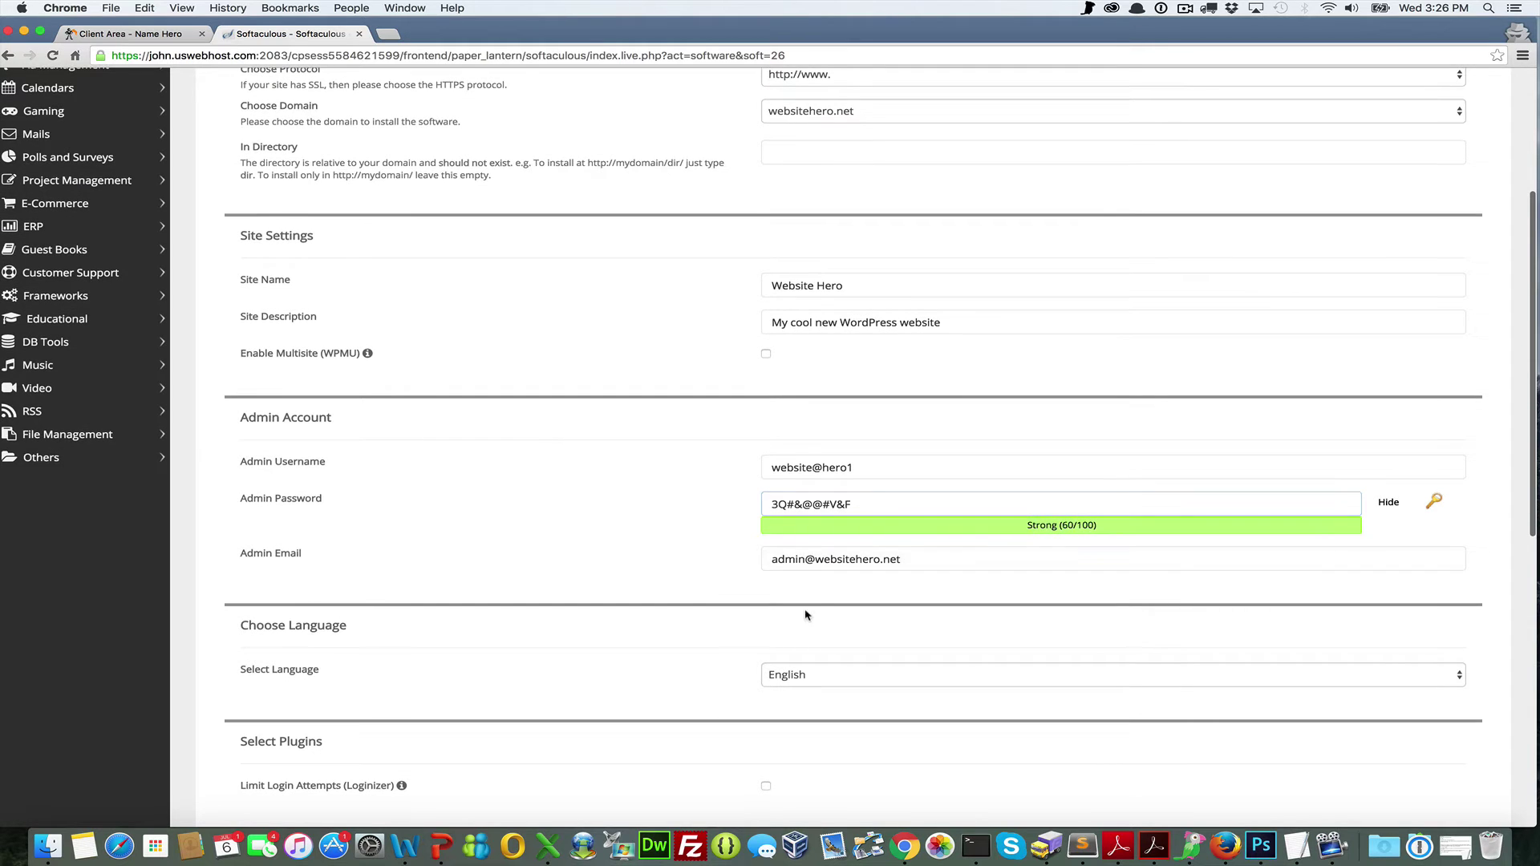
scroll(807, 586, "down", 3)
scroll(807, 584, "down", 6)
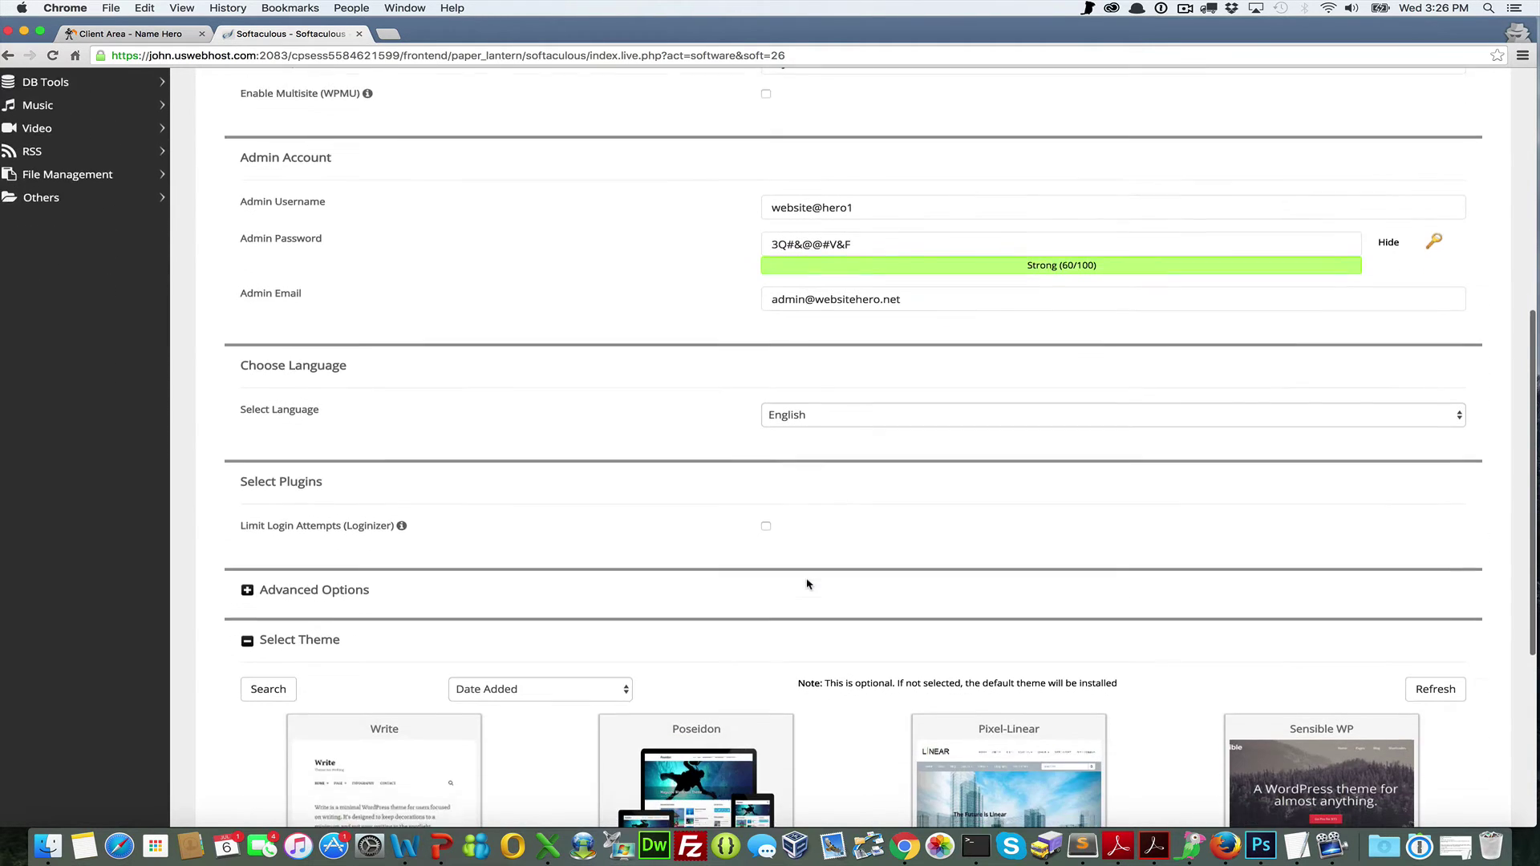
scroll(808, 585, "down", 1)
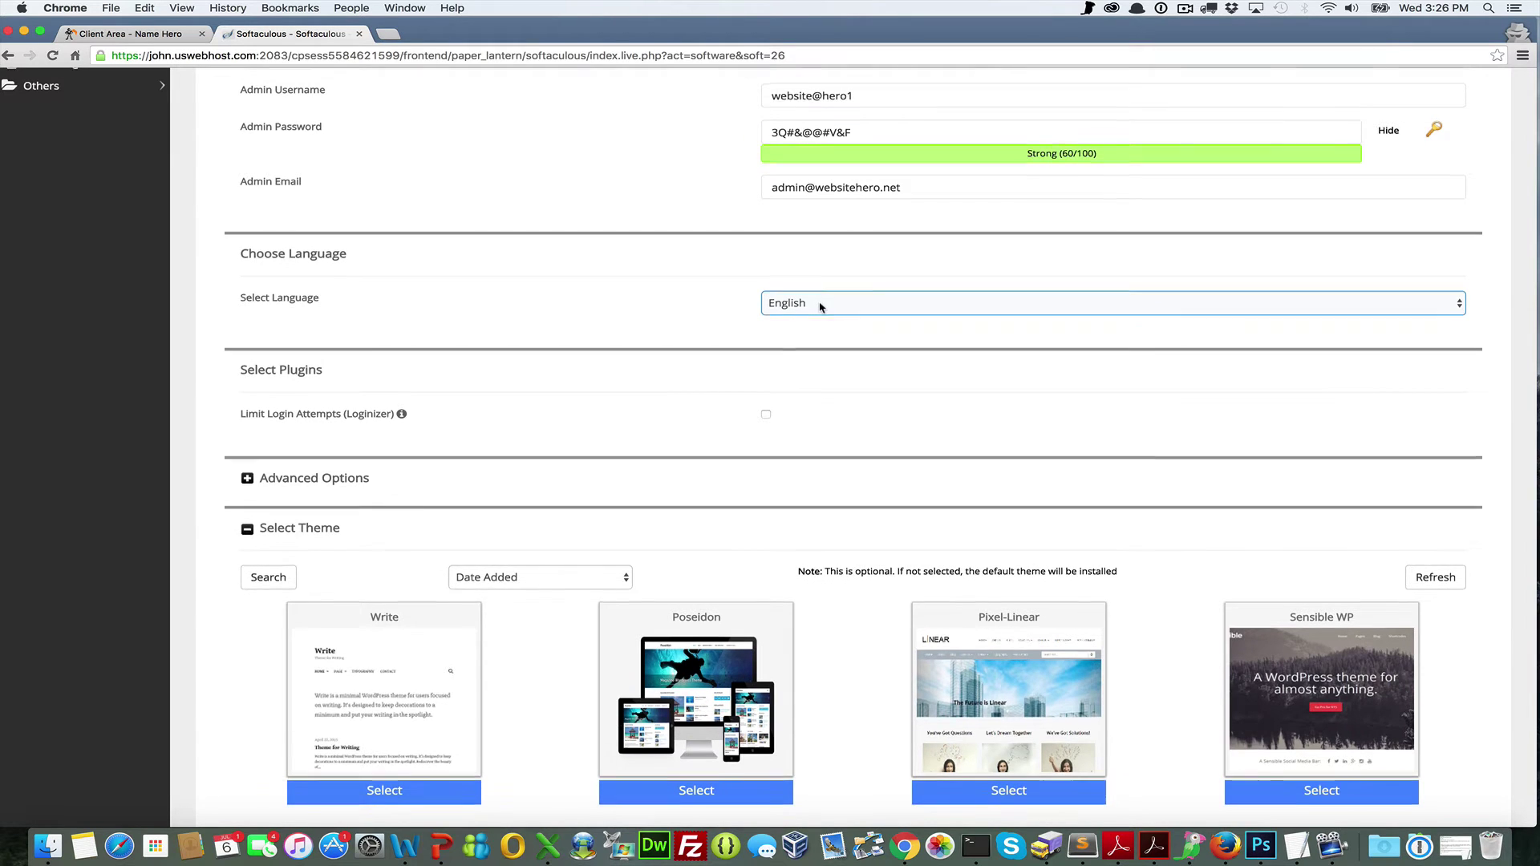
Expand Advanced Options and tick Auto Upgrade for WordPress core, plugins and themes
scroll(818, 307, "down", 2)
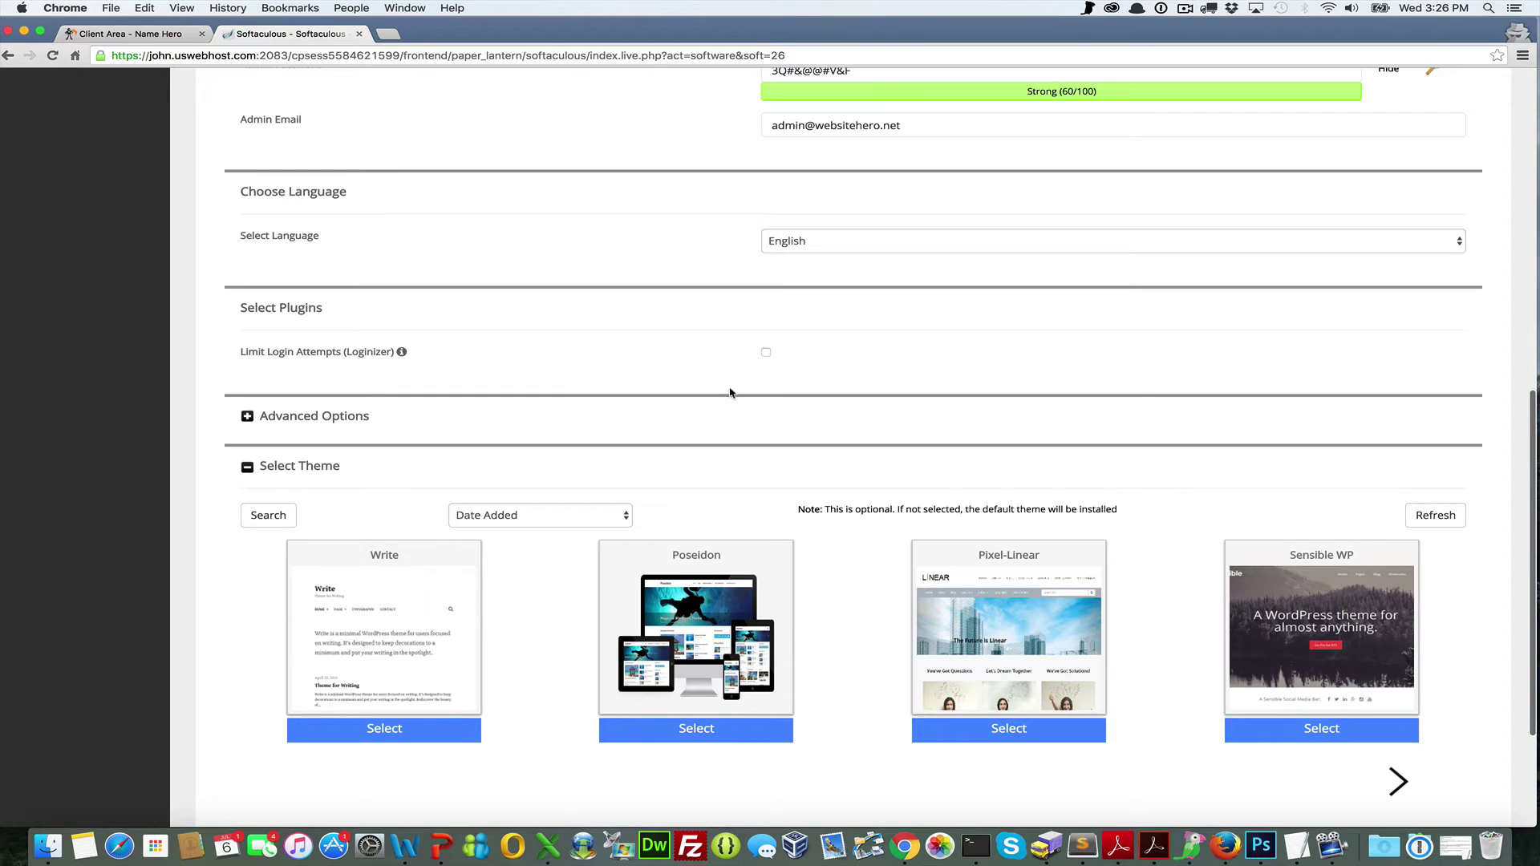
left_click(327, 417)
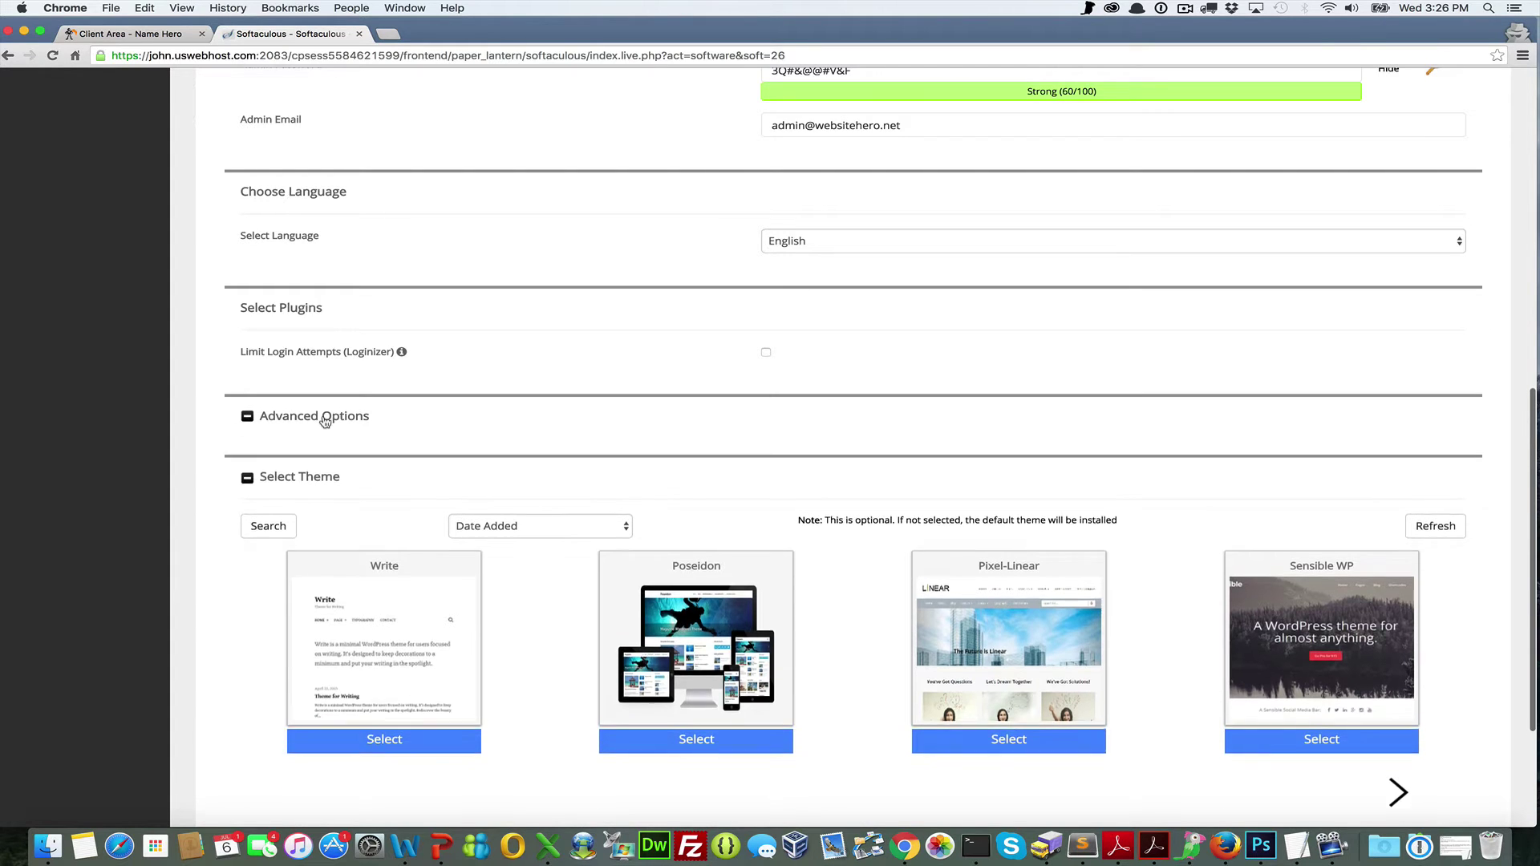
scroll(418, 516, "down", 1)
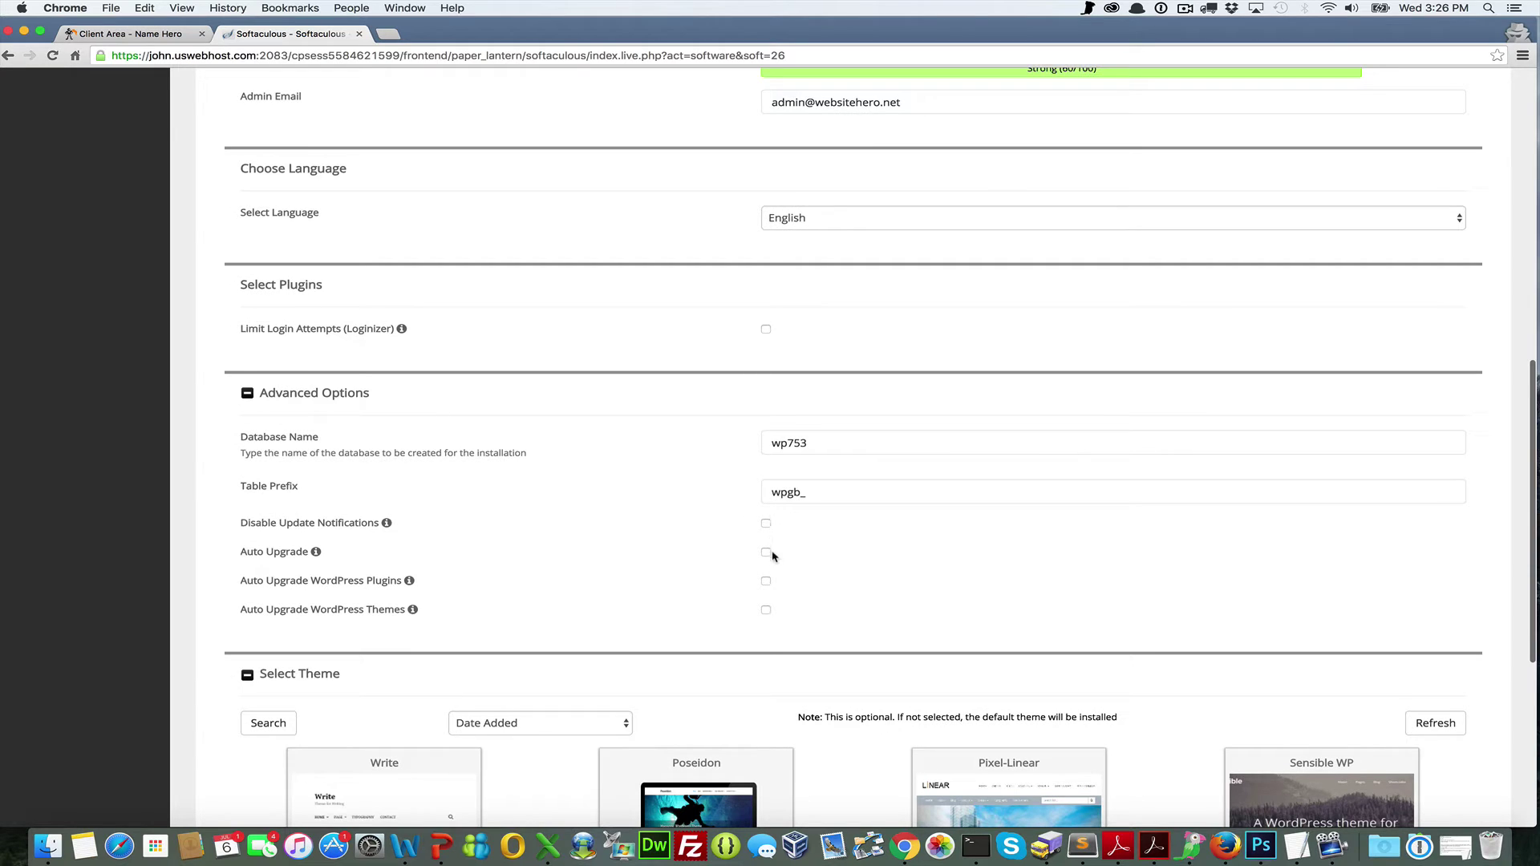
left_click(766, 611)
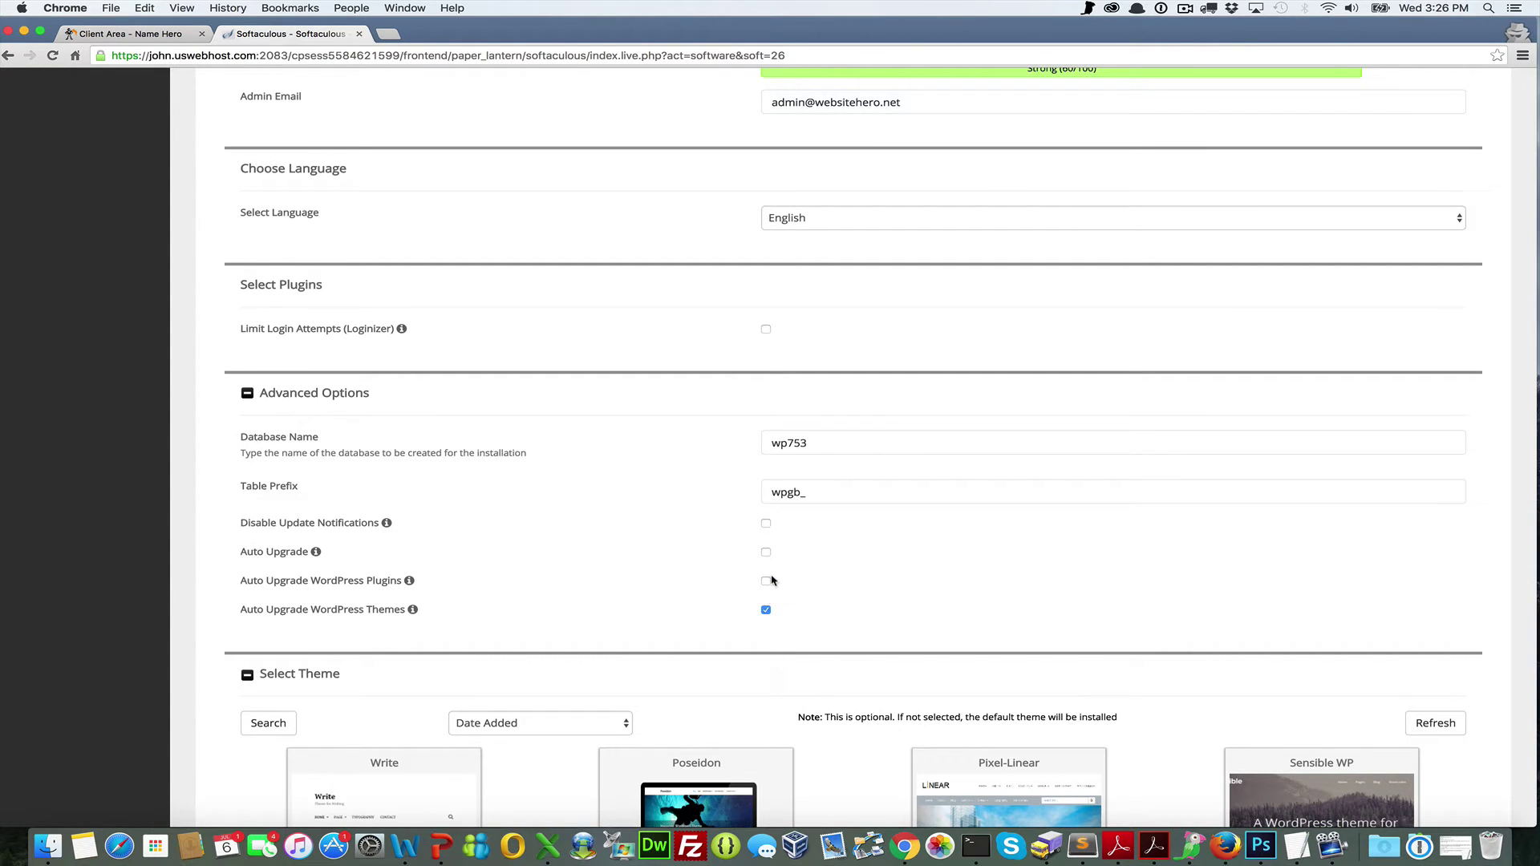
left_click(766, 554)
left_click(765, 583)
scroll(766, 588, "down", 5)
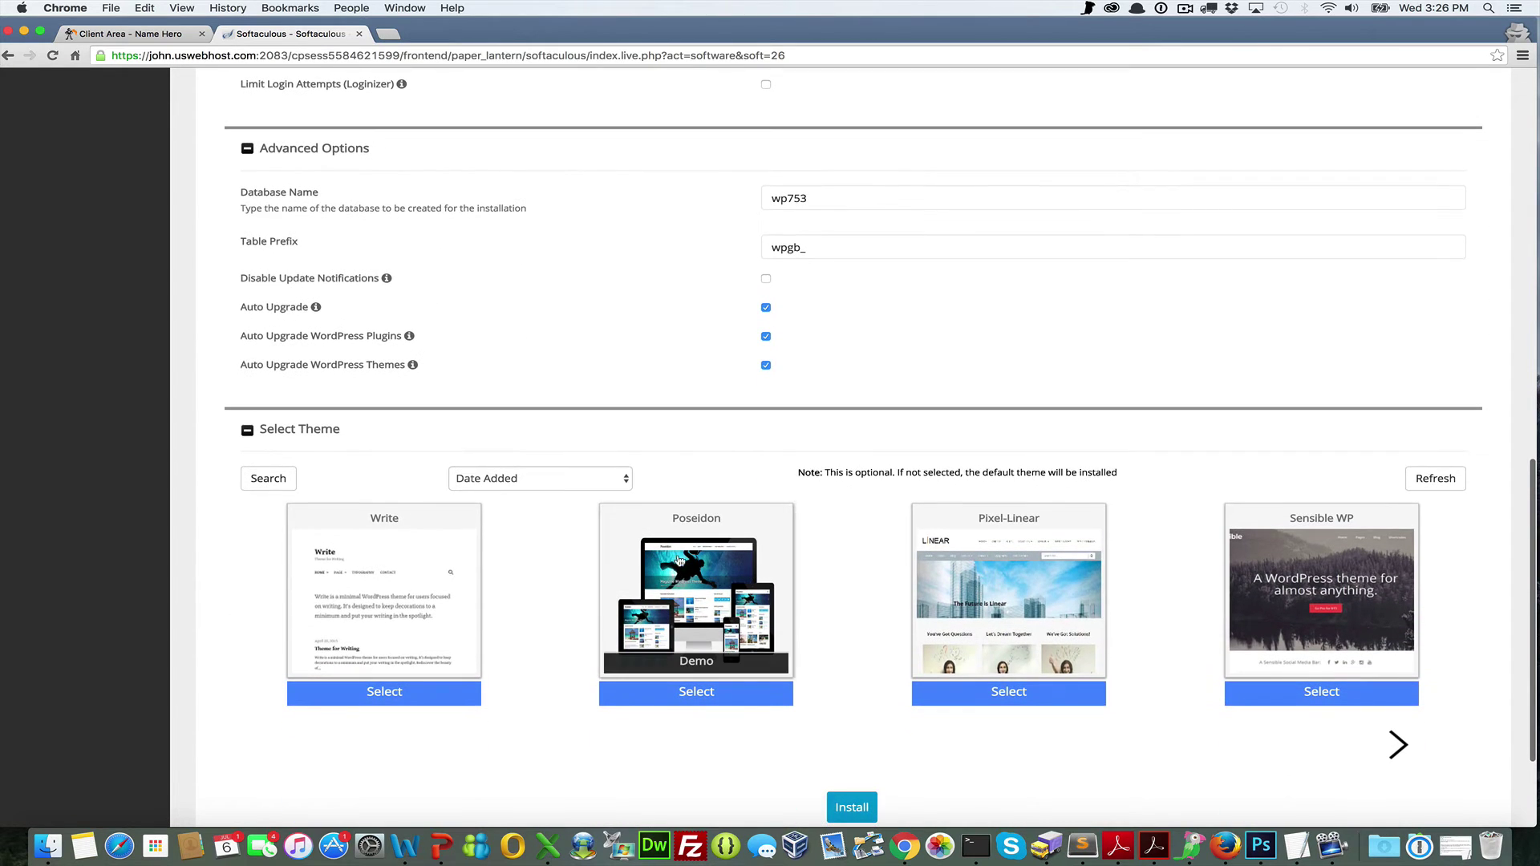
Browse the theme list and select Tyros as the theme
left_click(598, 477)
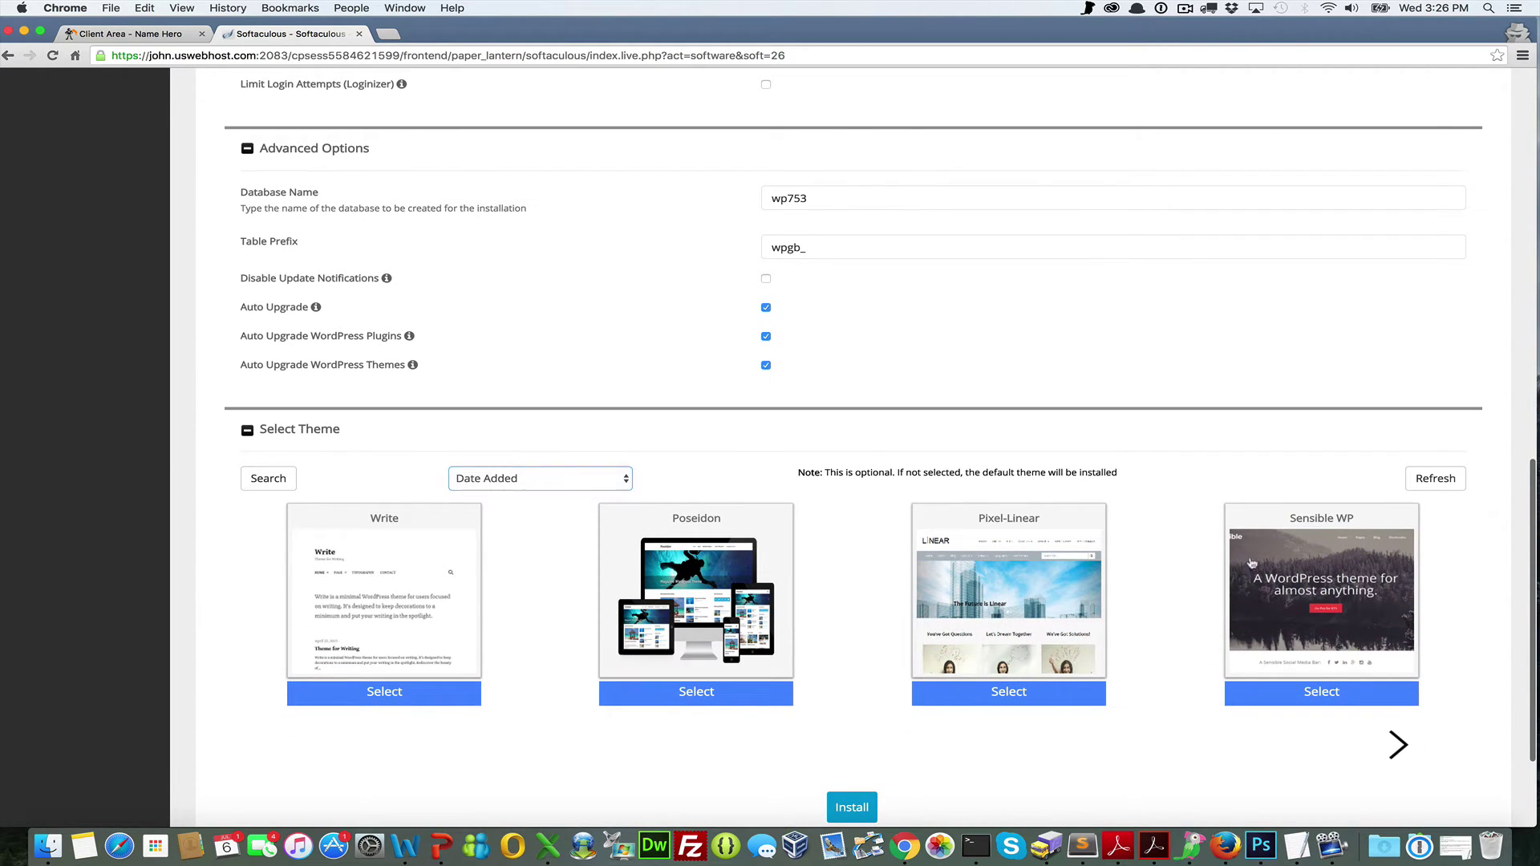
left_click(1396, 738)
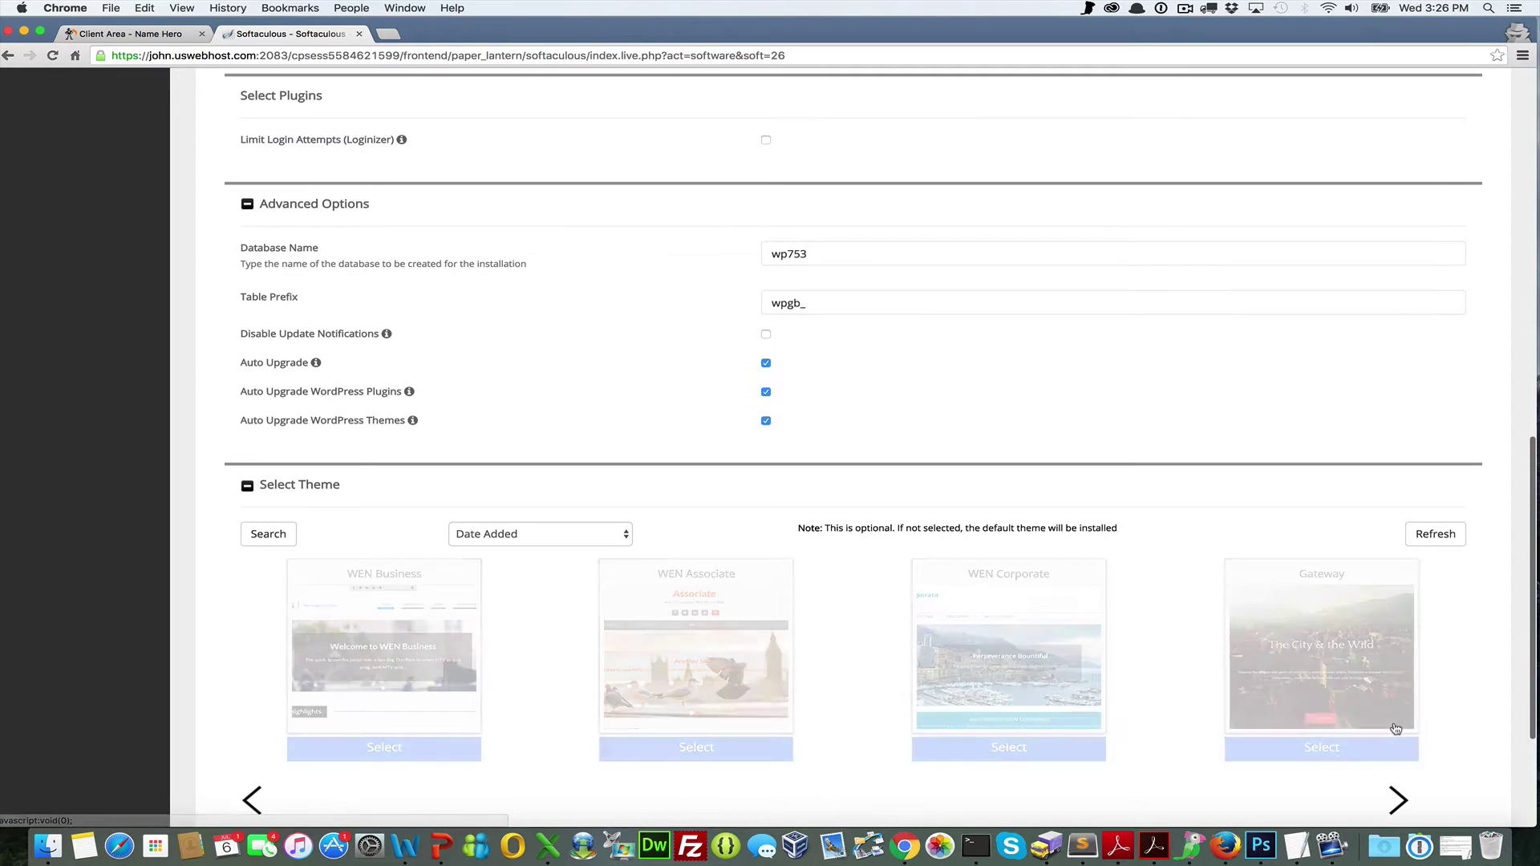
scroll(1187, 682, "down", 3)
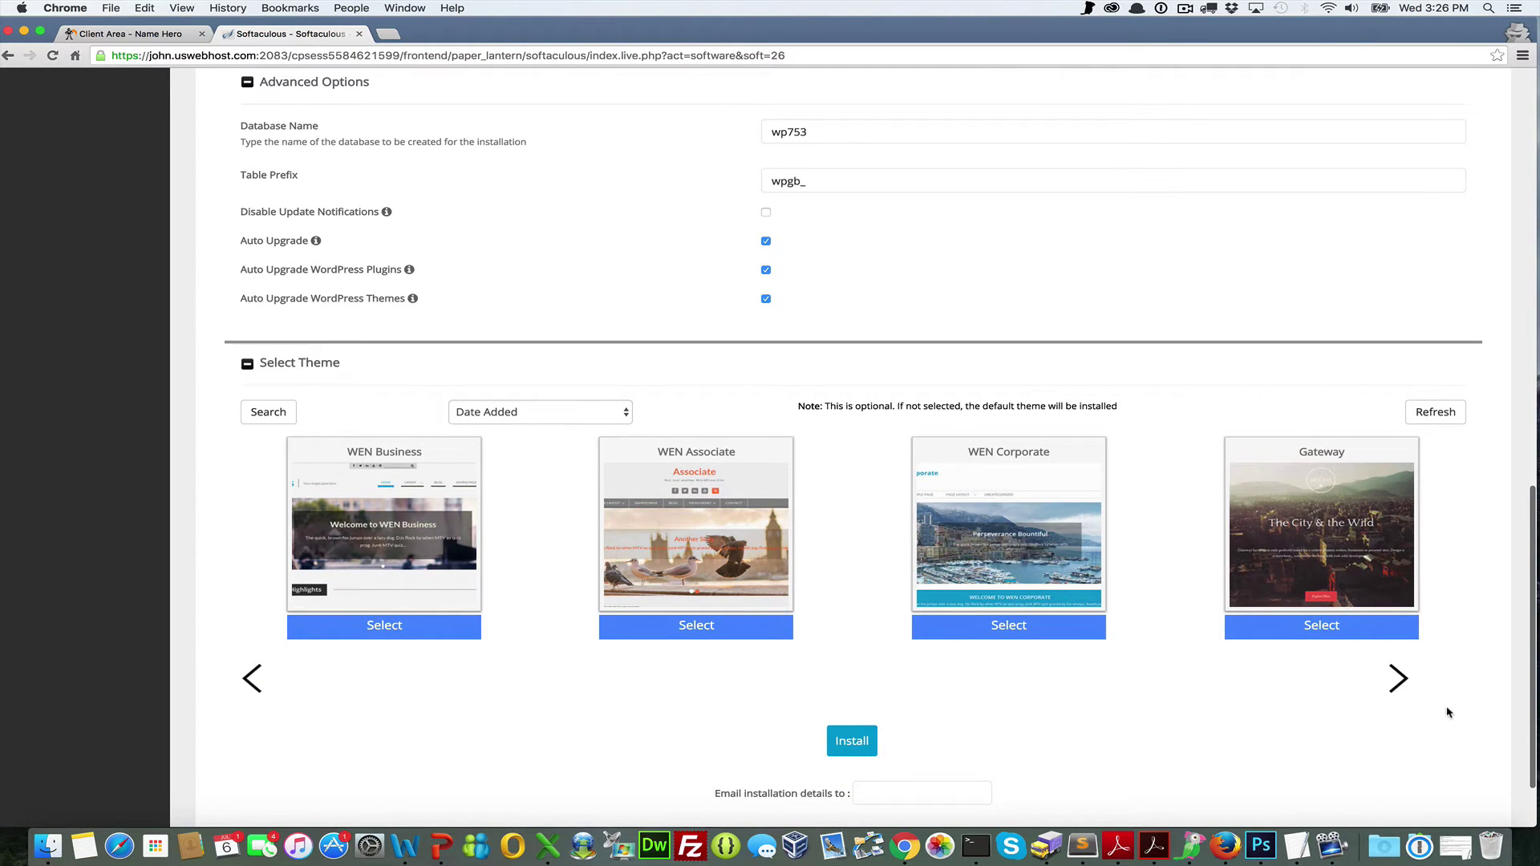
left_click(1410, 695)
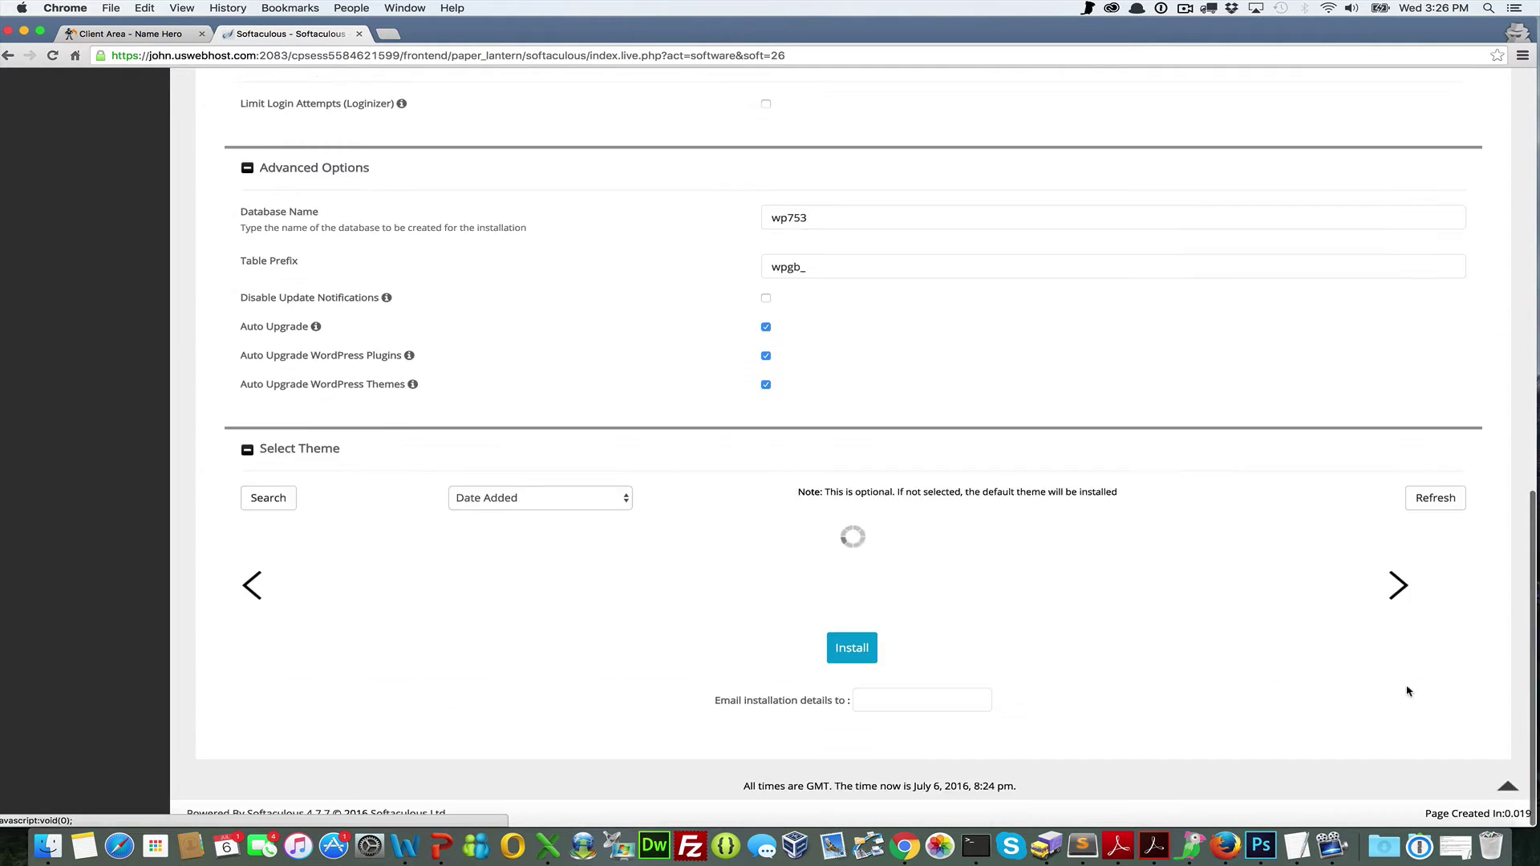
scroll(537, 626, "down", 3)
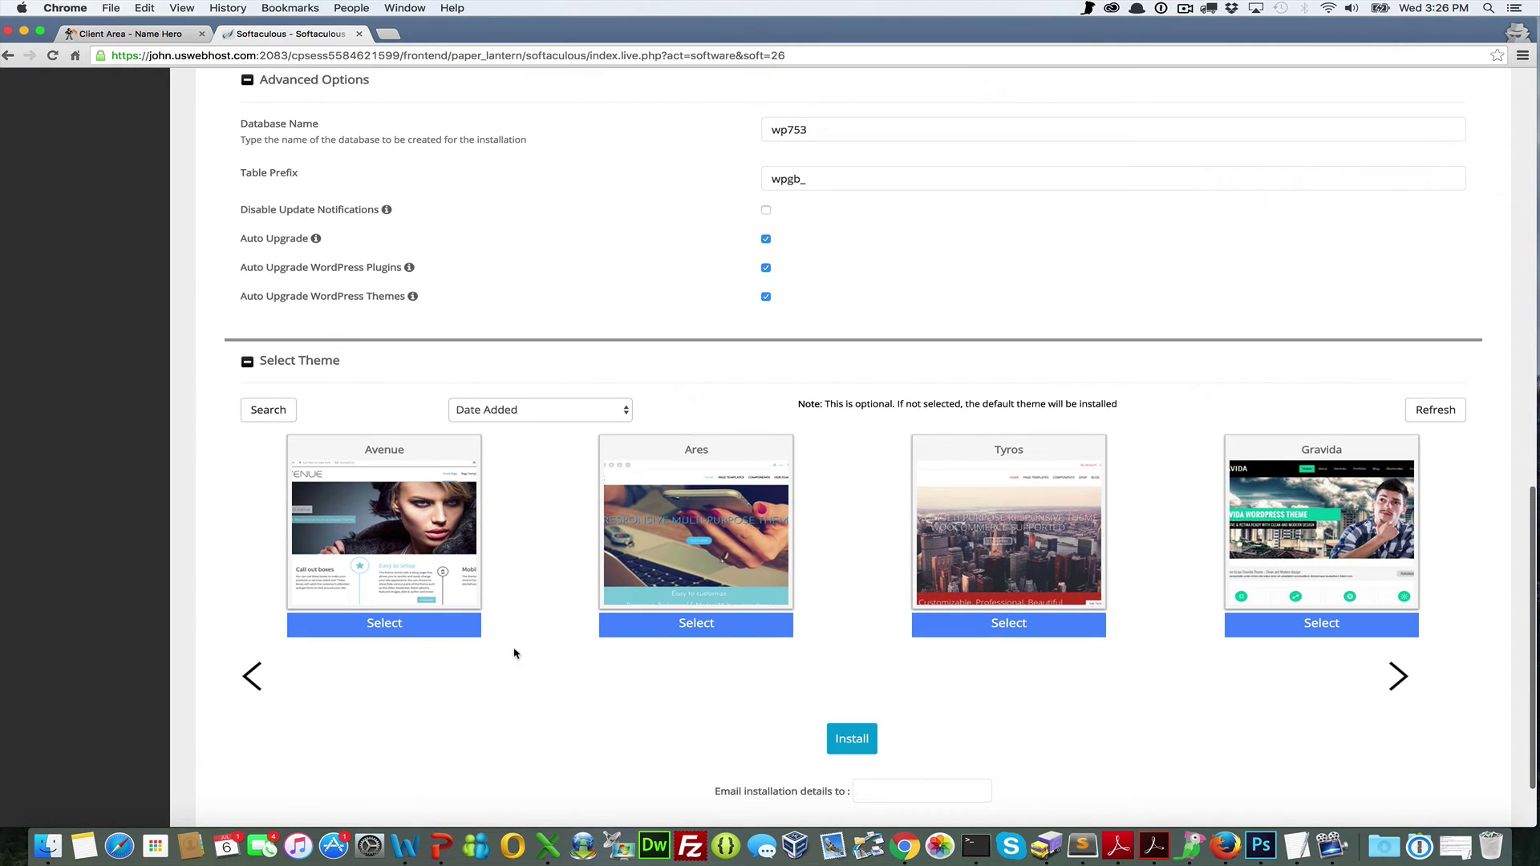
left_click(1020, 631)
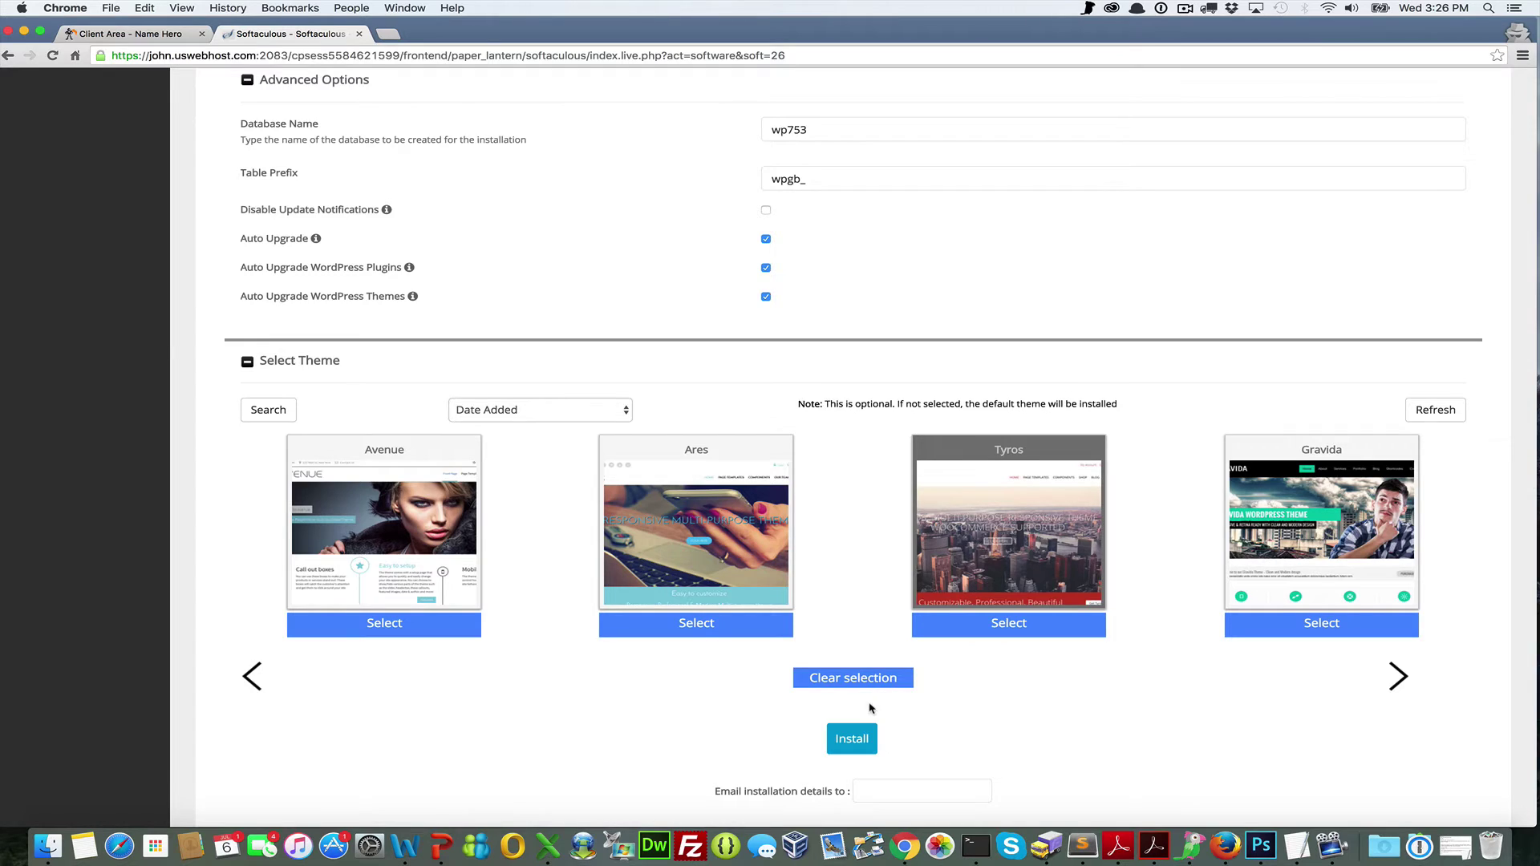
scroll(869, 709, "down", 2)
Fill the 'Email installation details to' field from the autofill suggestion
left_click(903, 718)
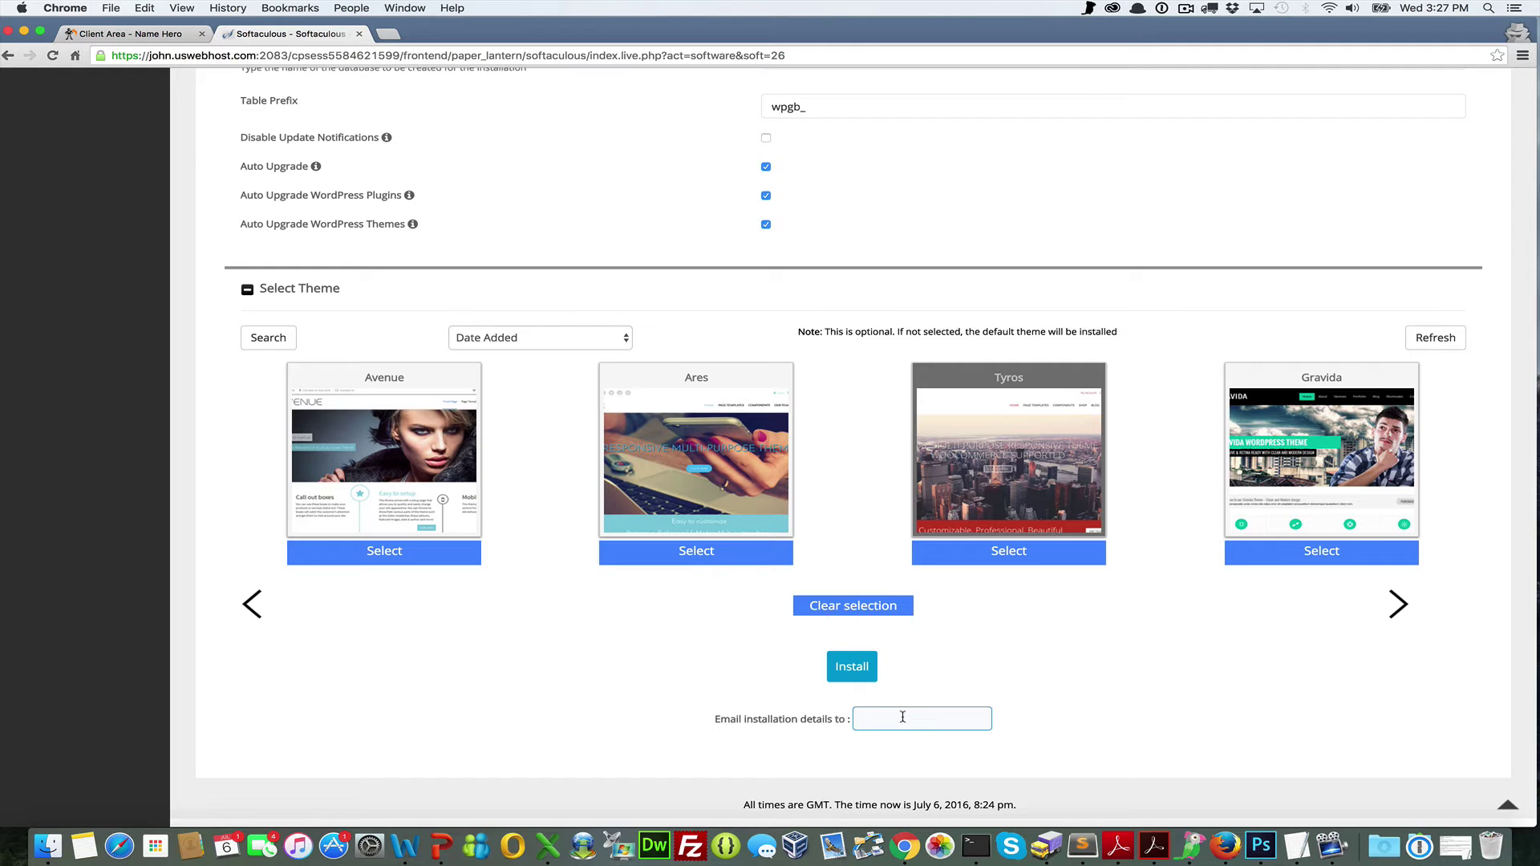
type("contact")
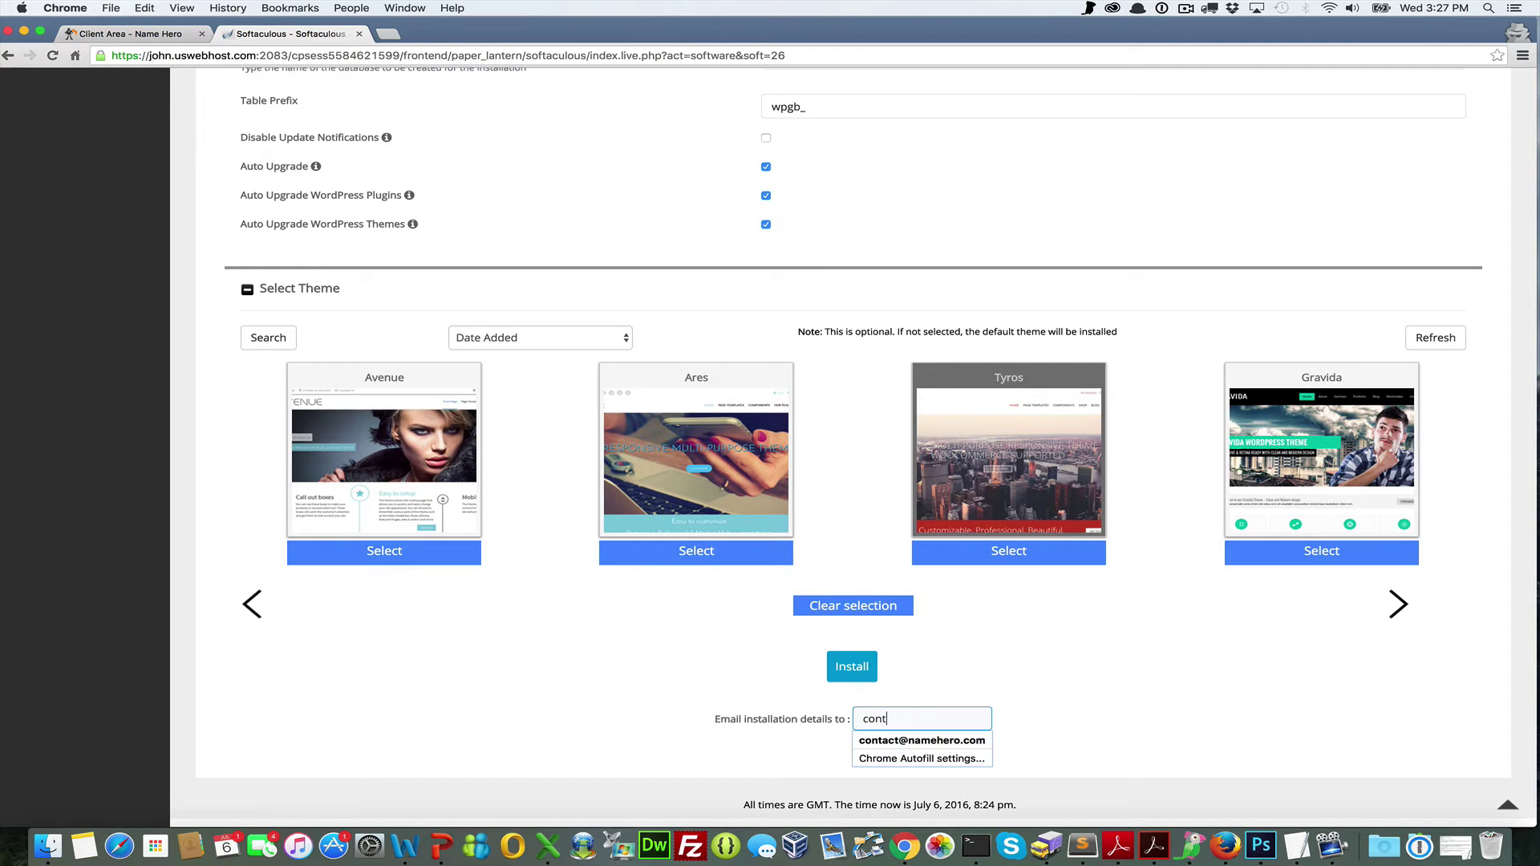
left_click(900, 742)
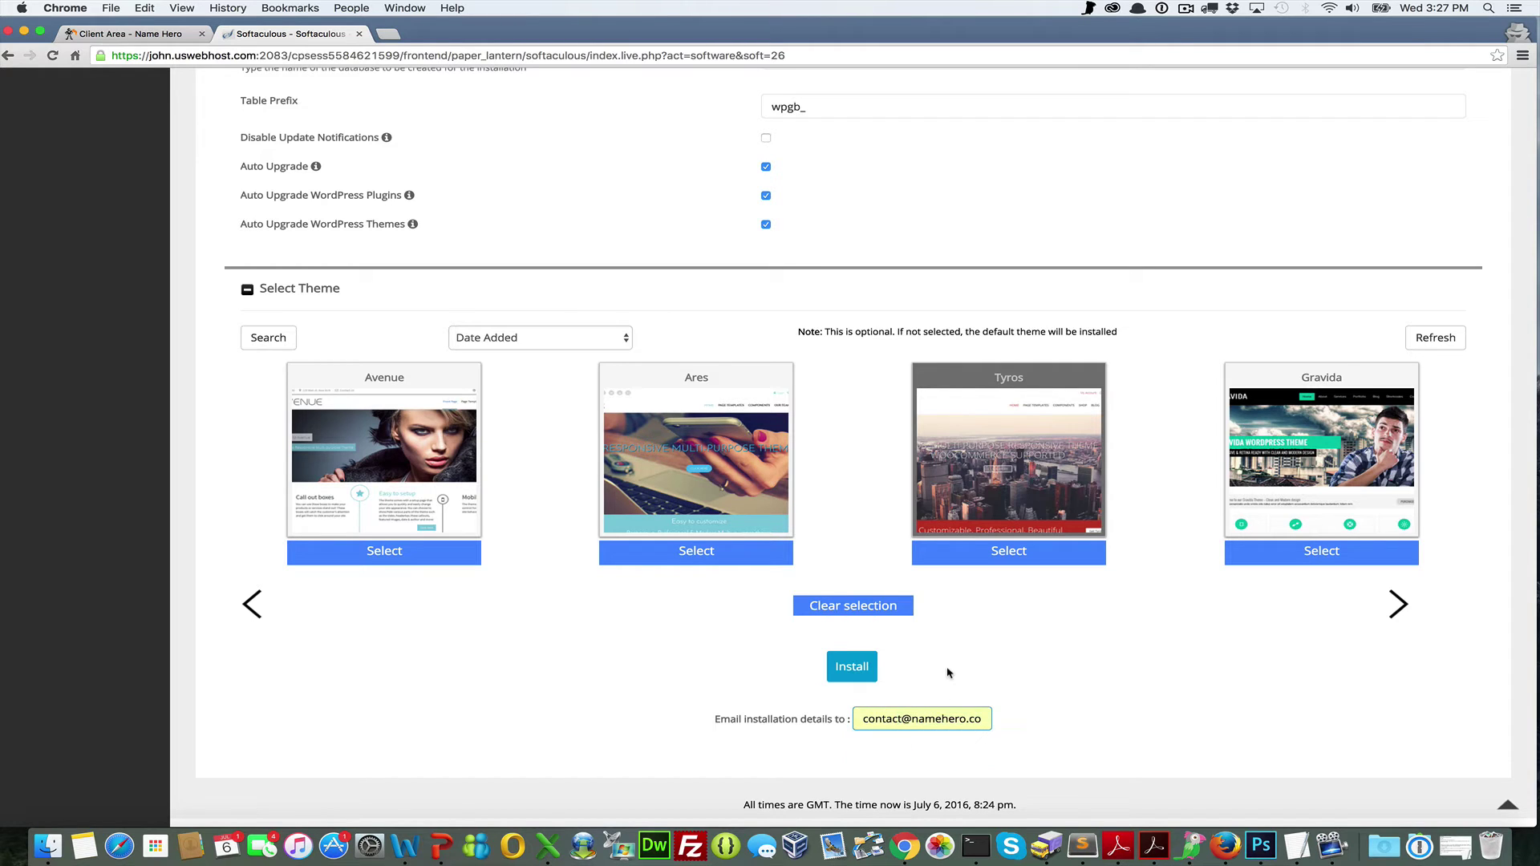
Install WordPress on websitehero.net and open the live site in a new tab
left_click(902, 712)
left_click(838, 674)
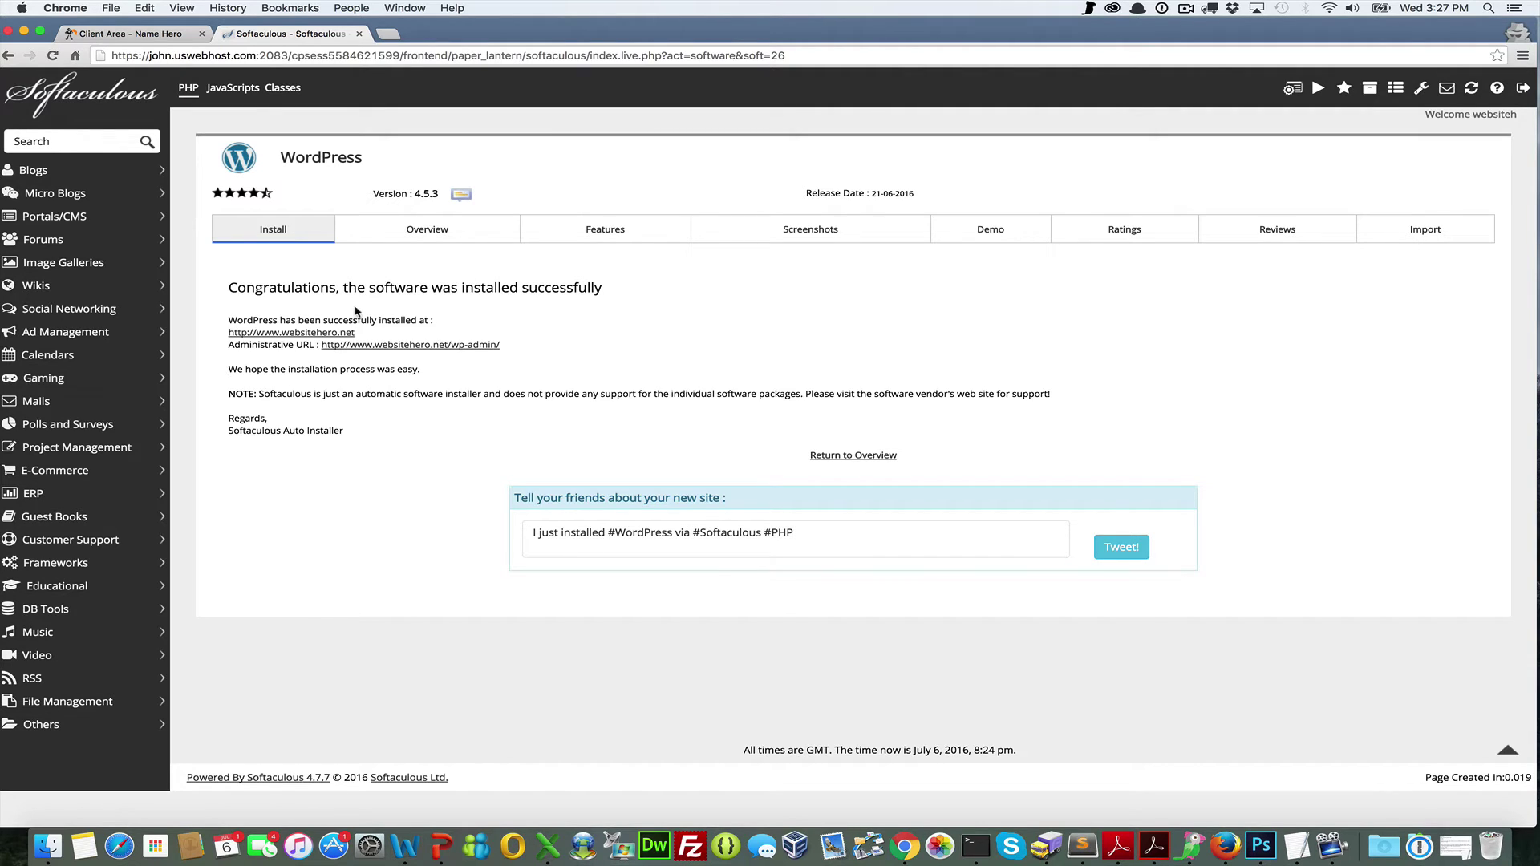
left_click(335, 335)
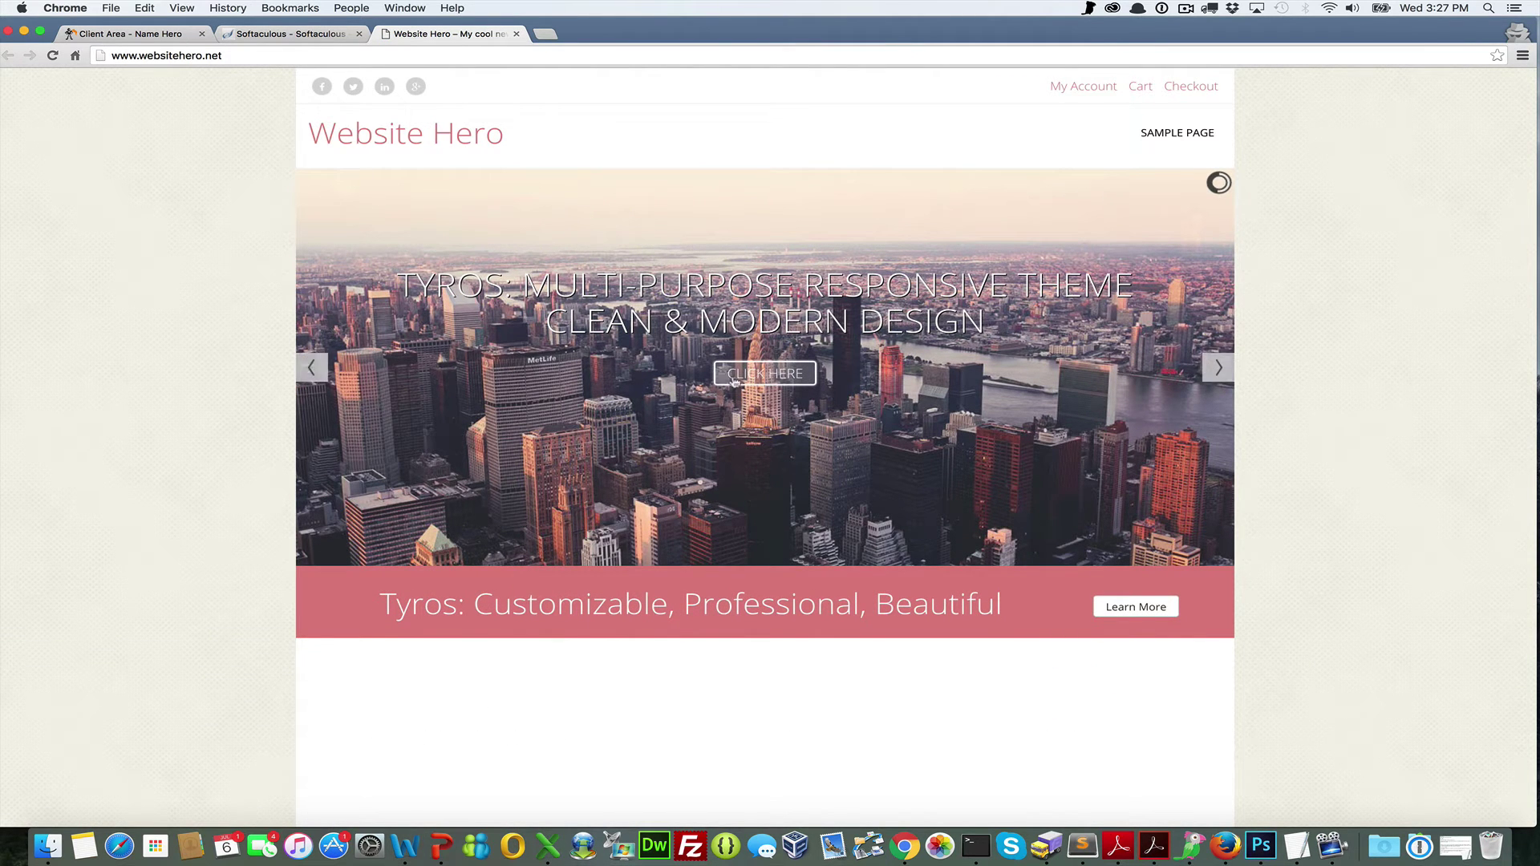
Try the slider's CLICK HERE link, the Cart page and the title link, then return to Softaculous
scroll(1230, 407, "down", 5)
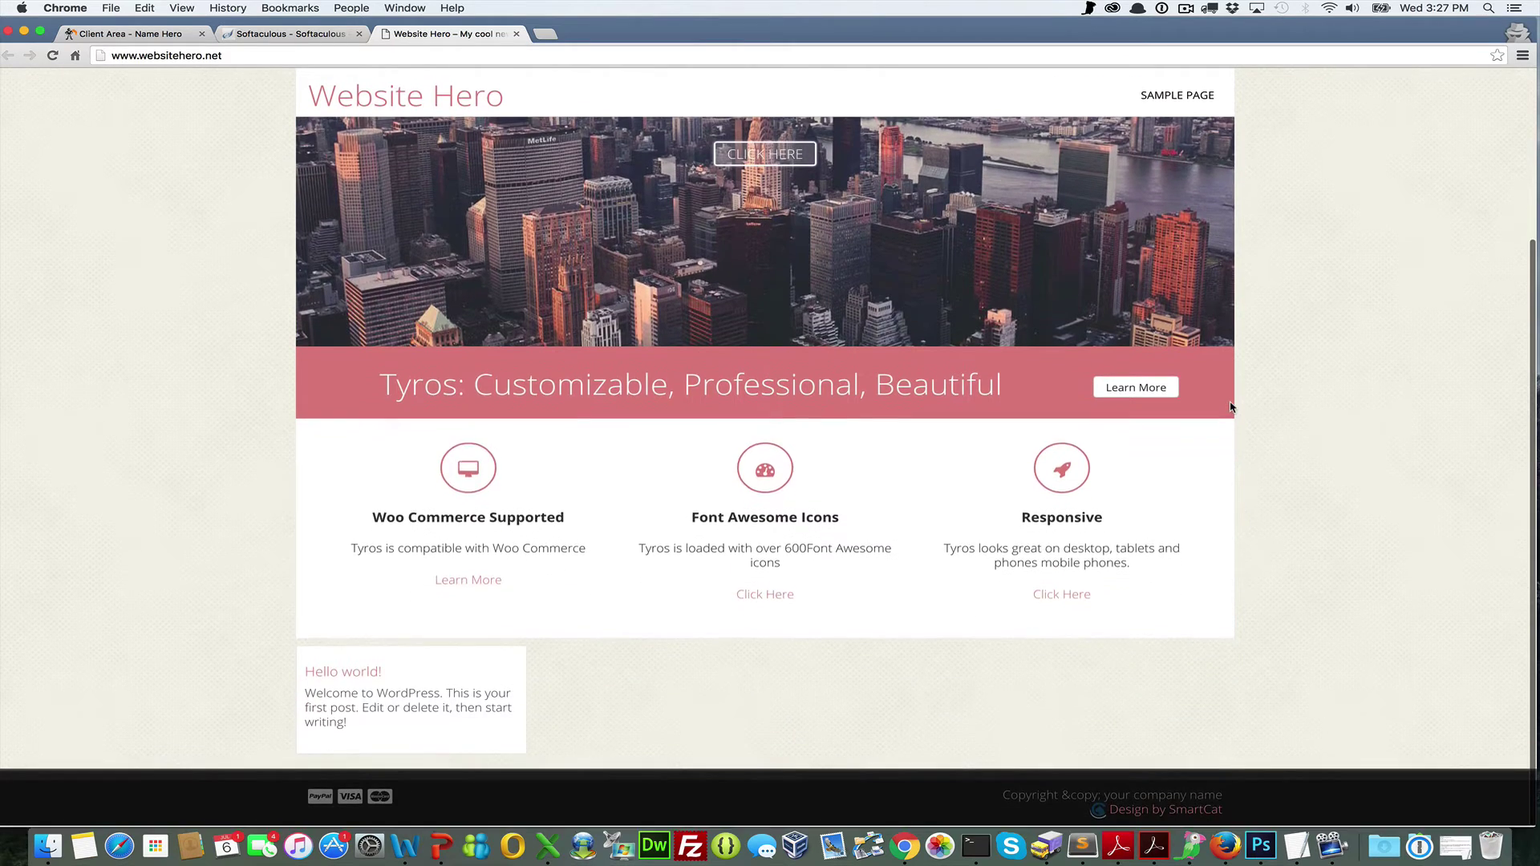
scroll(847, 435, "up", 5)
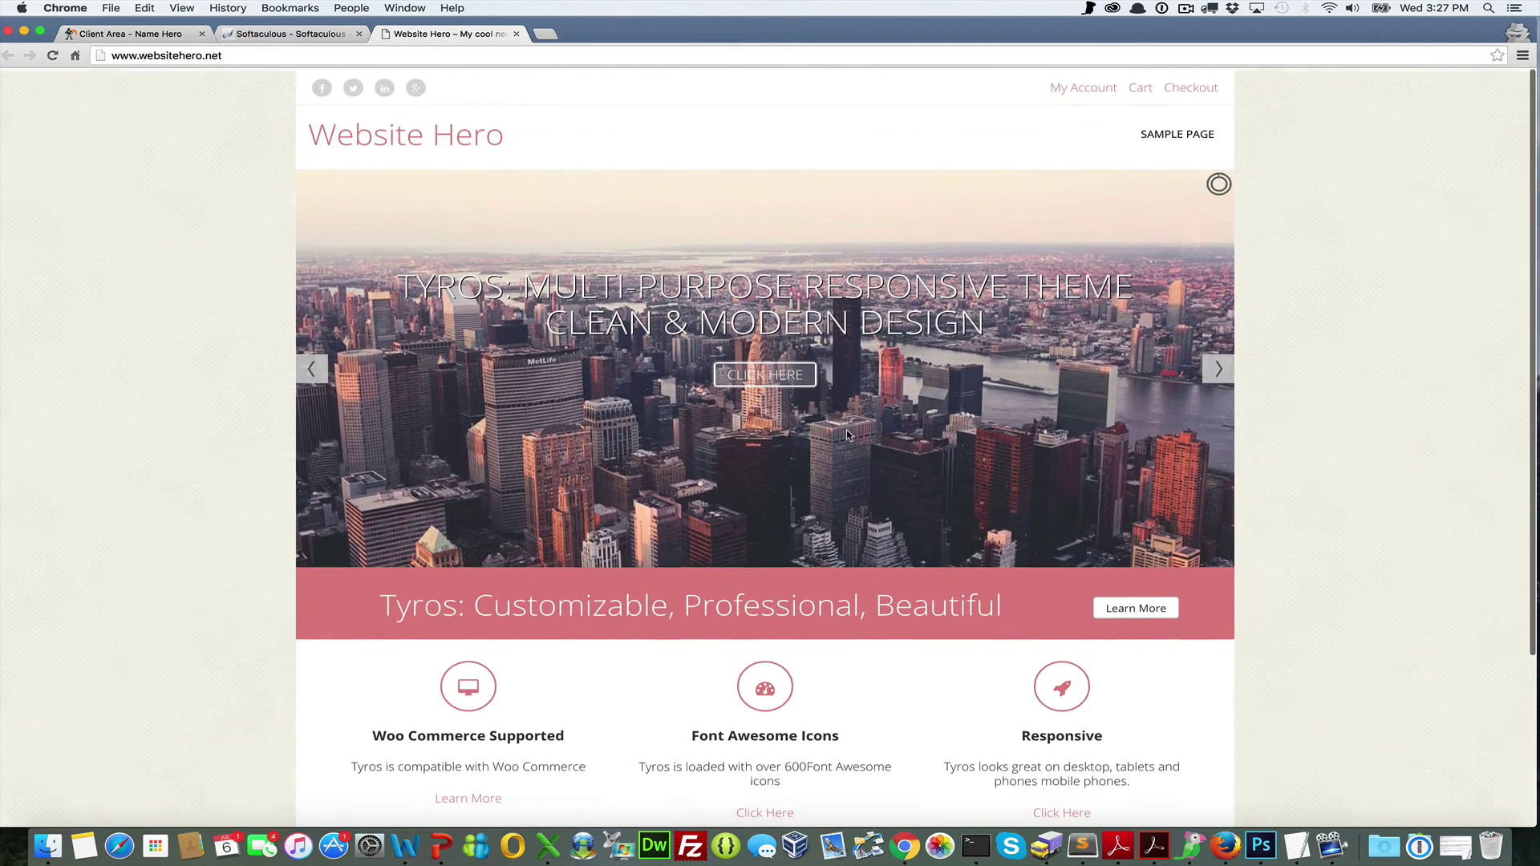
left_click(740, 375)
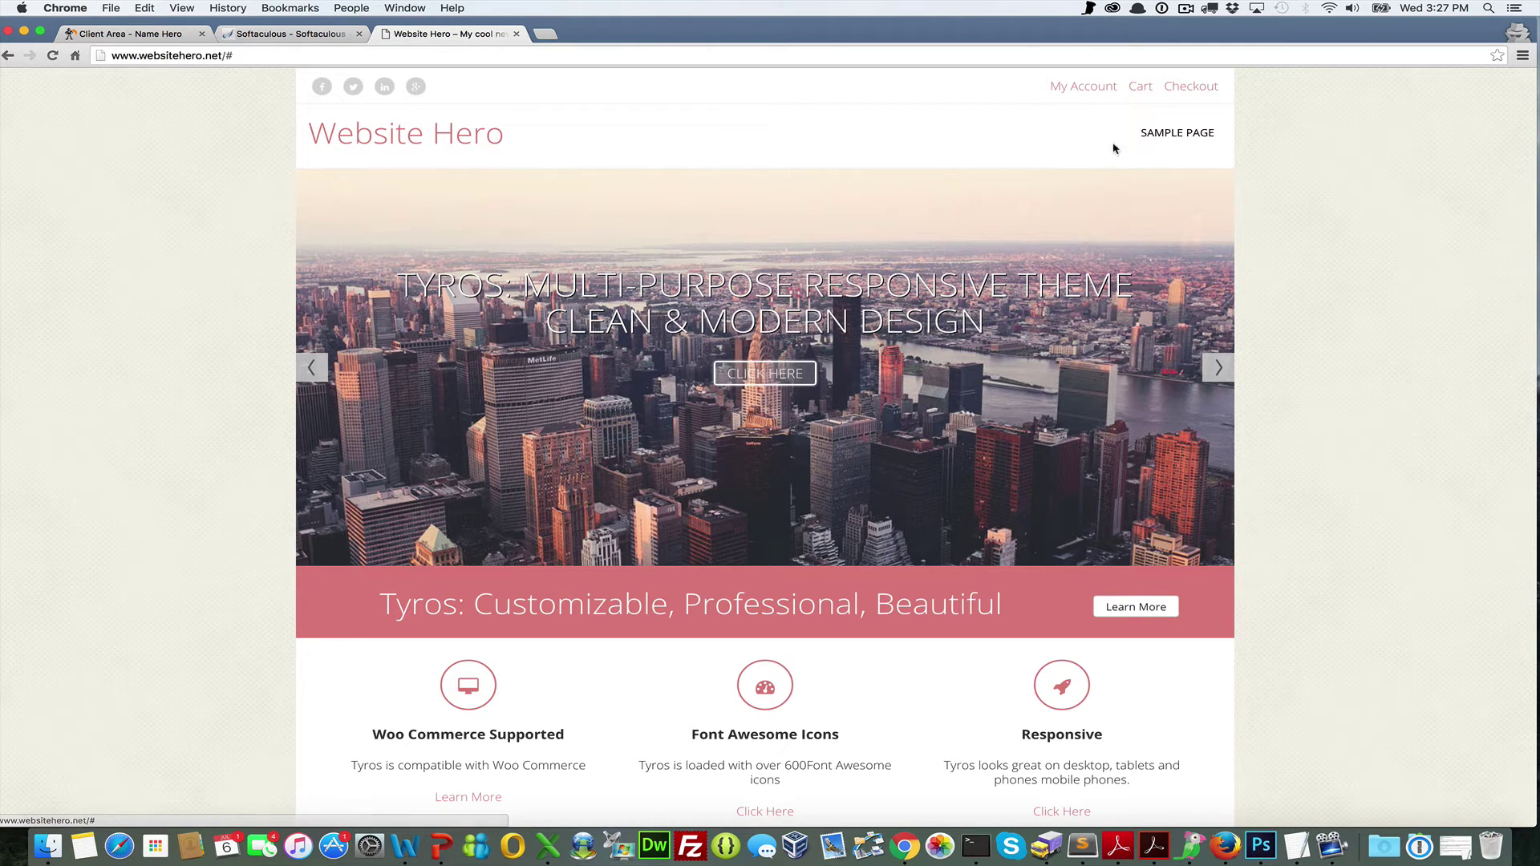
left_click(1141, 86)
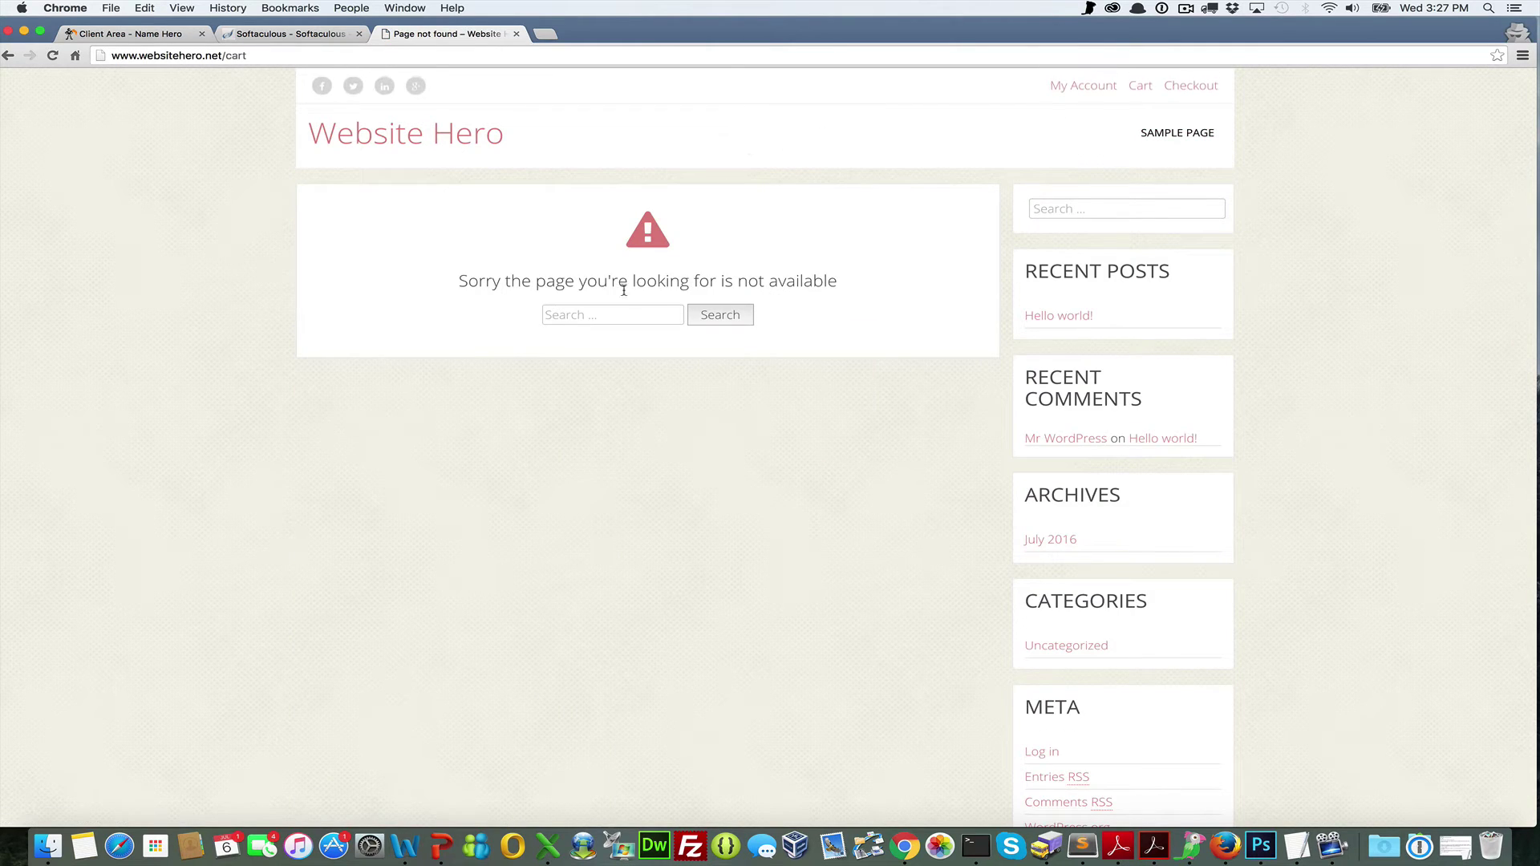
left_click(406, 143)
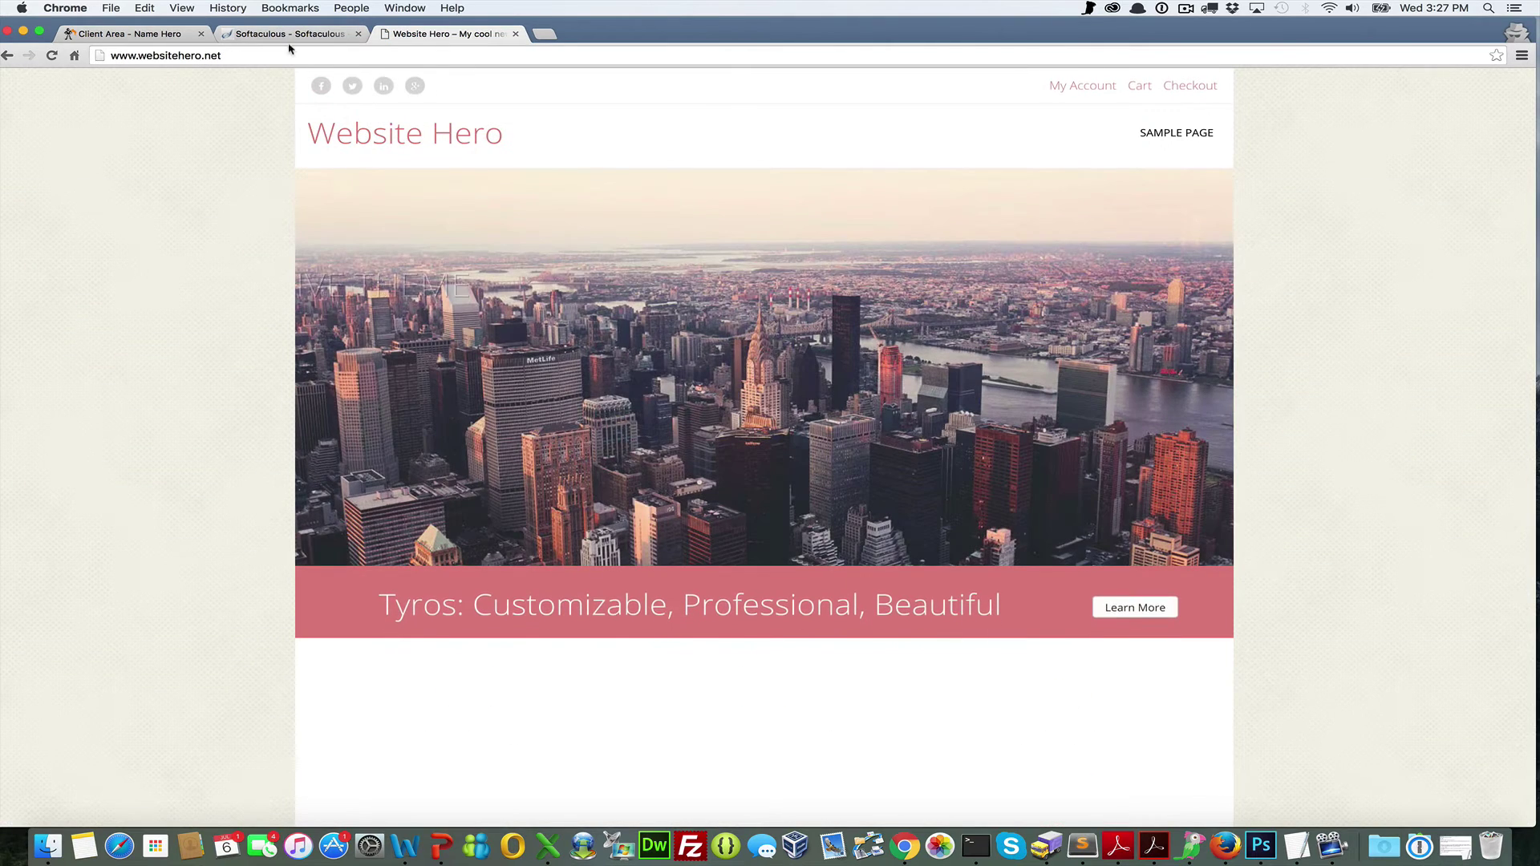
left_click(282, 33)
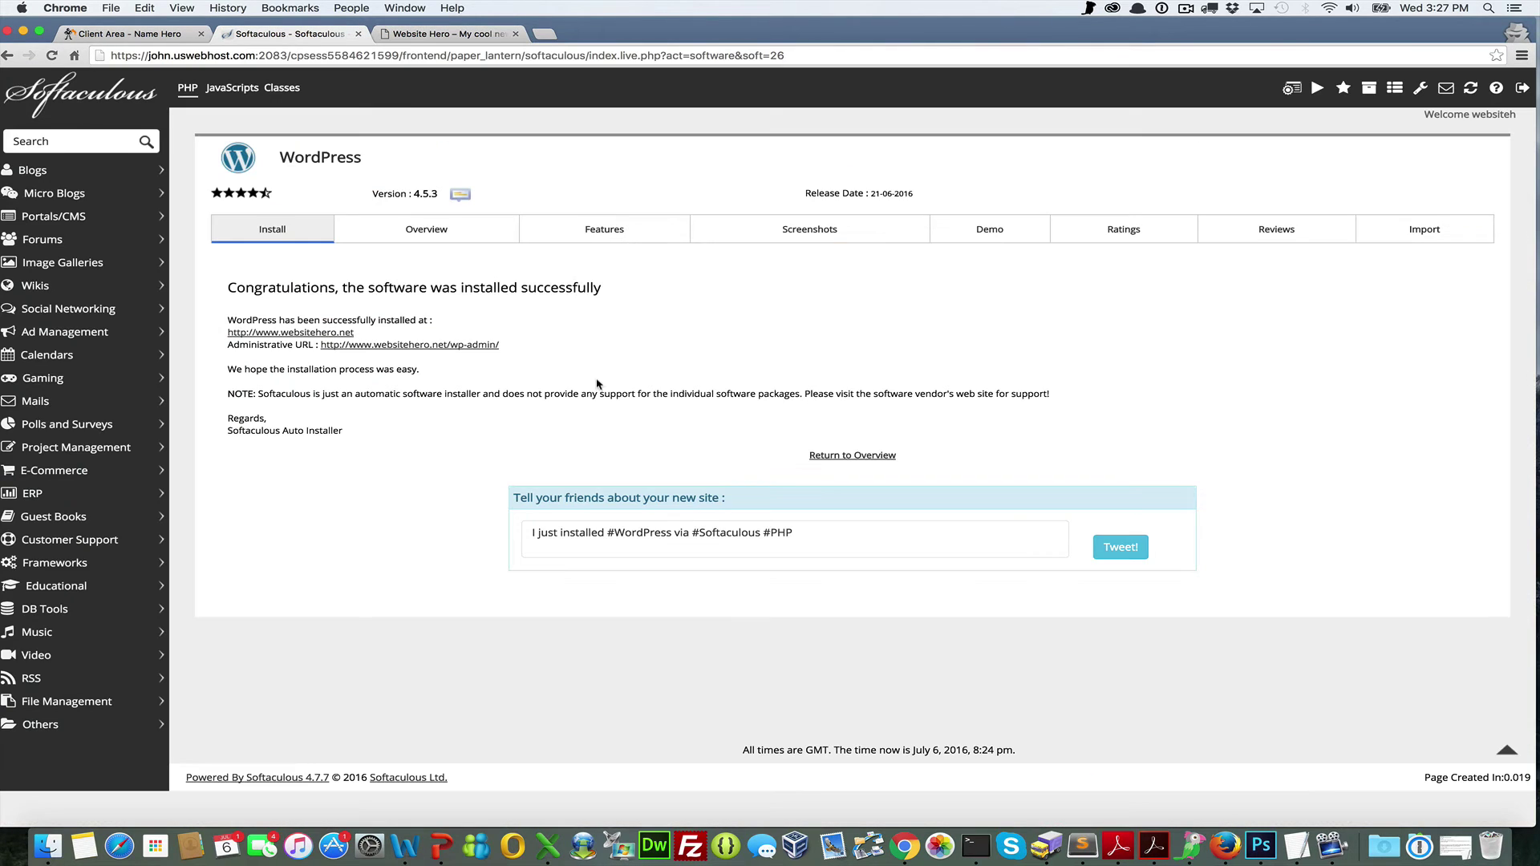
Open the /wp-admin login page from the Administrative URL, then return to the homepage tab
left_click(433, 345)
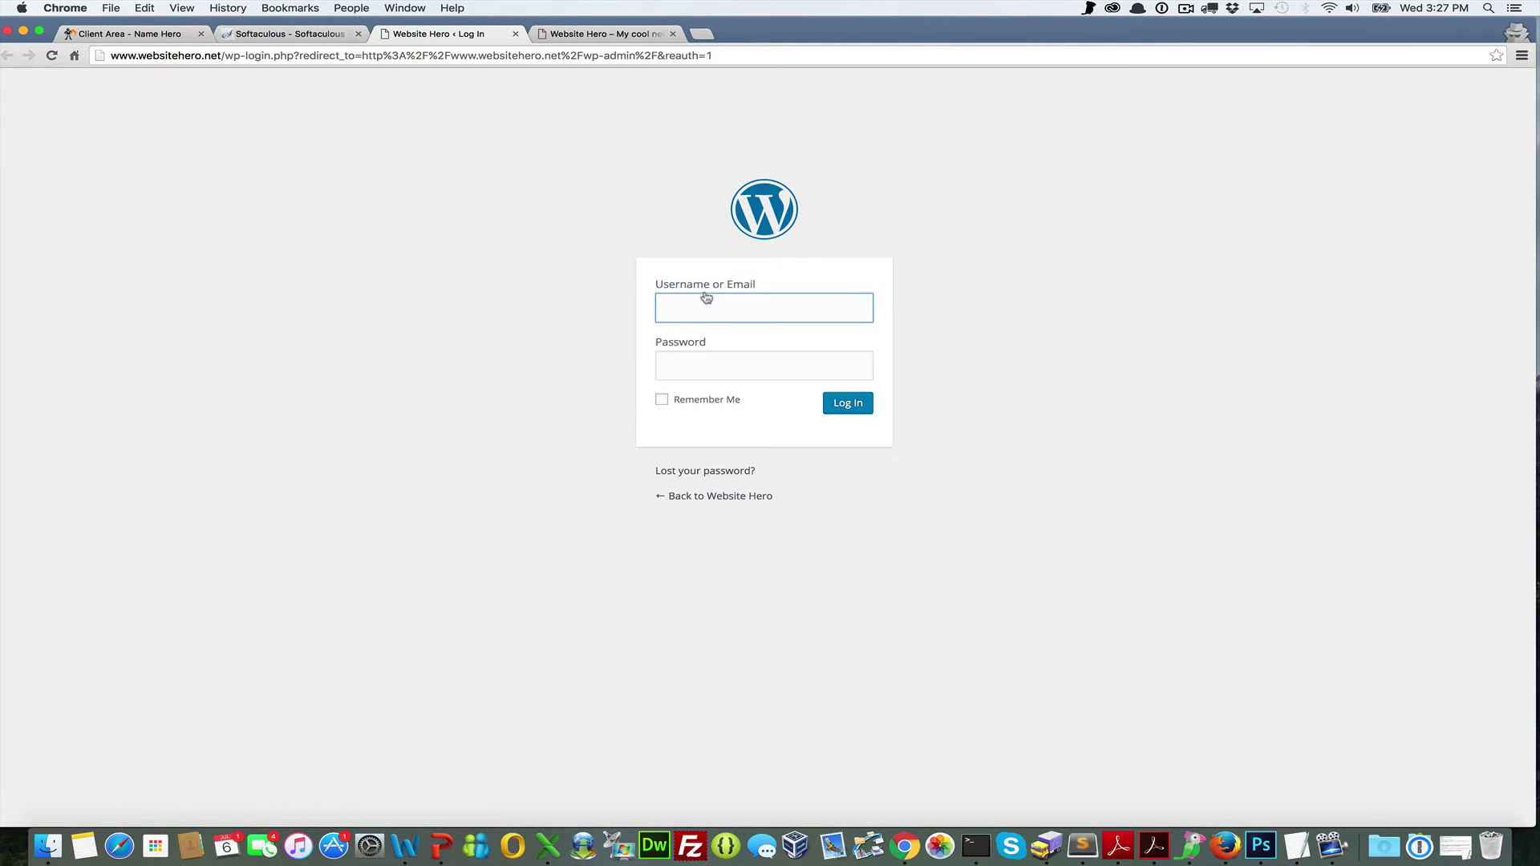
left_click(697, 365)
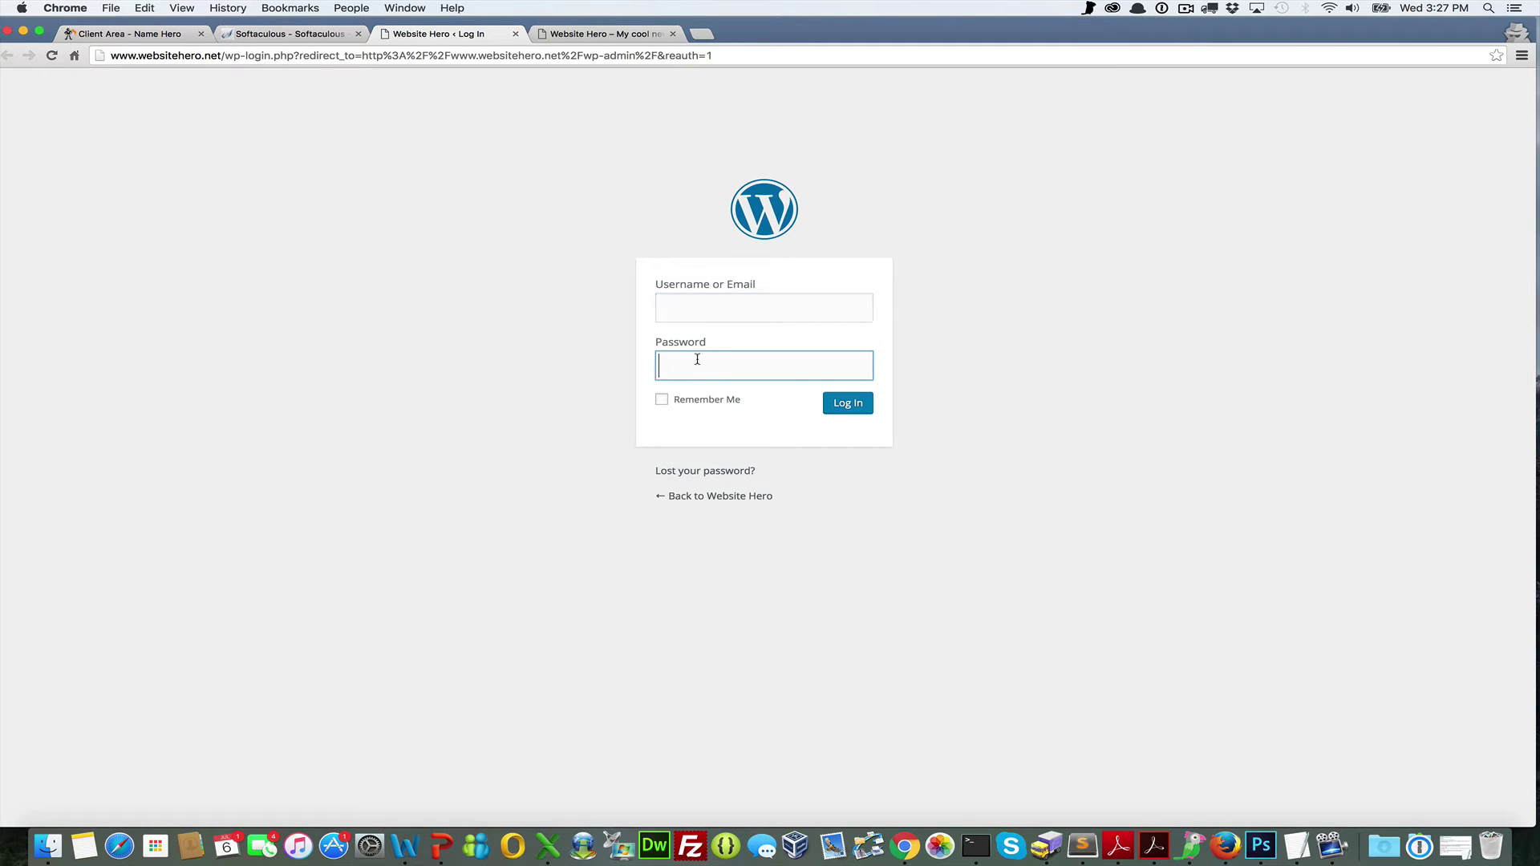
left_click(698, 303)
left_click(697, 367)
left_click(698, 310)
left_click(701, 368)
left_click(697, 298)
left_click(686, 371)
left_click(687, 309)
left_click(566, 33)
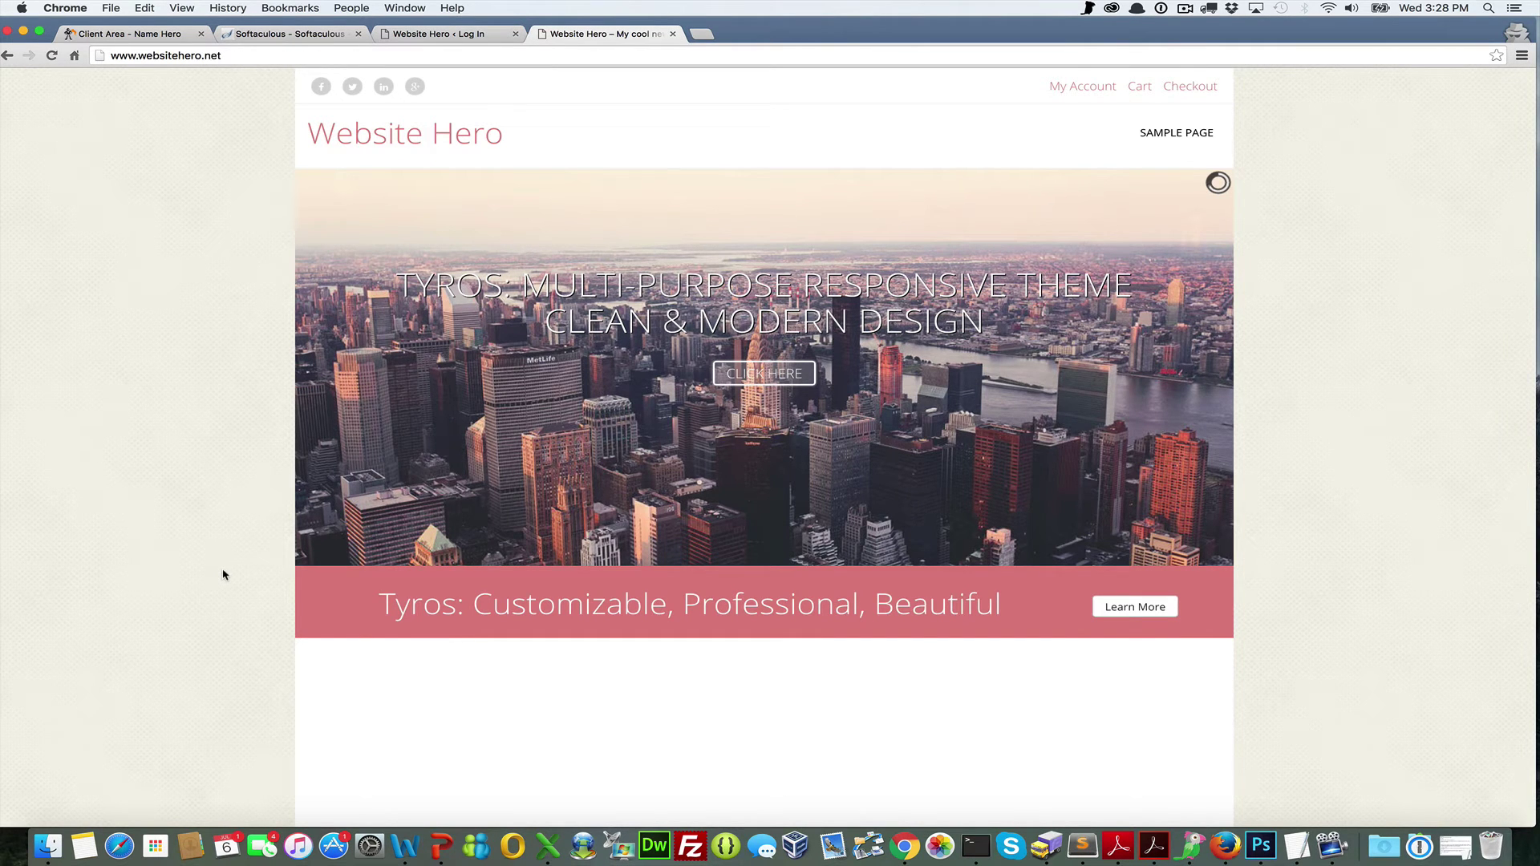
Scroll through the homepage slider and feature columns, then go back to the Softaculous tab
scroll(375, 501, "down", 3)
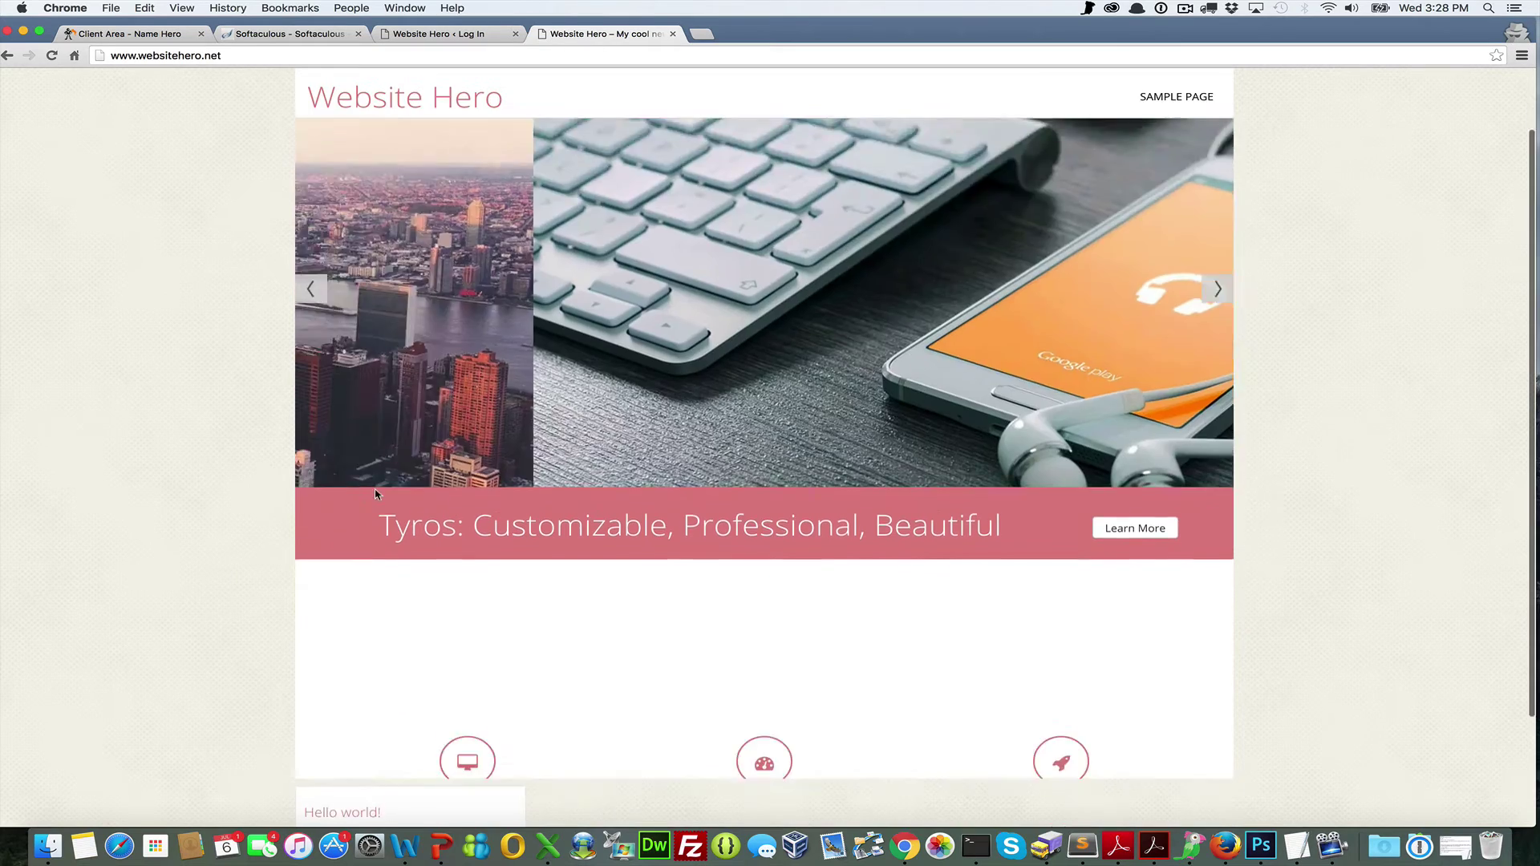
scroll(376, 494, "up", 3)
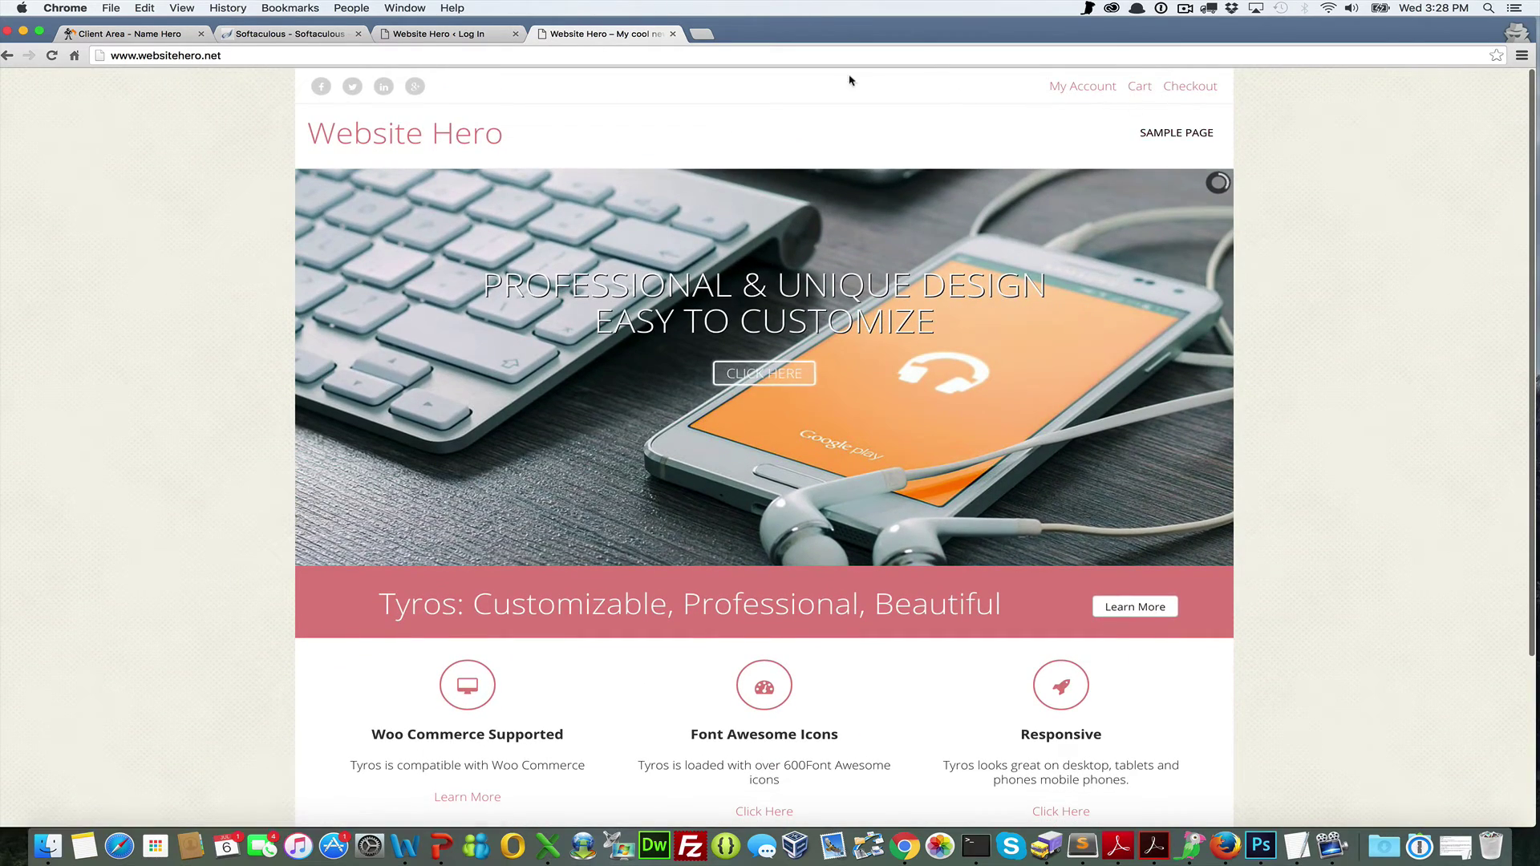
left_click(297, 34)
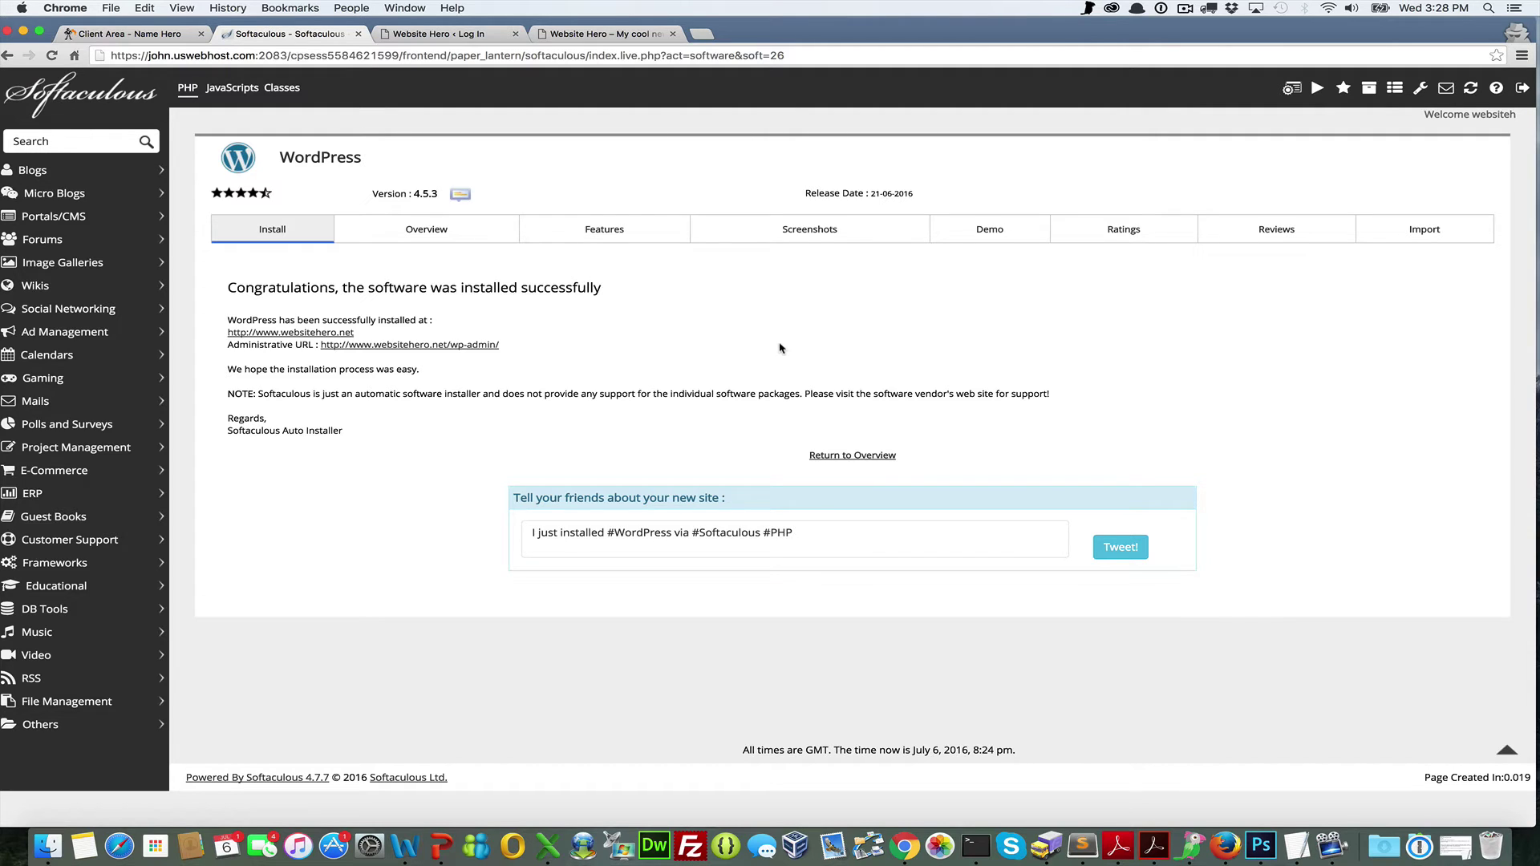
Return to the NameHero client area, switch to Desktop 1, and advance to the Reseller Cloud Hosting slide
left_click(125, 36)
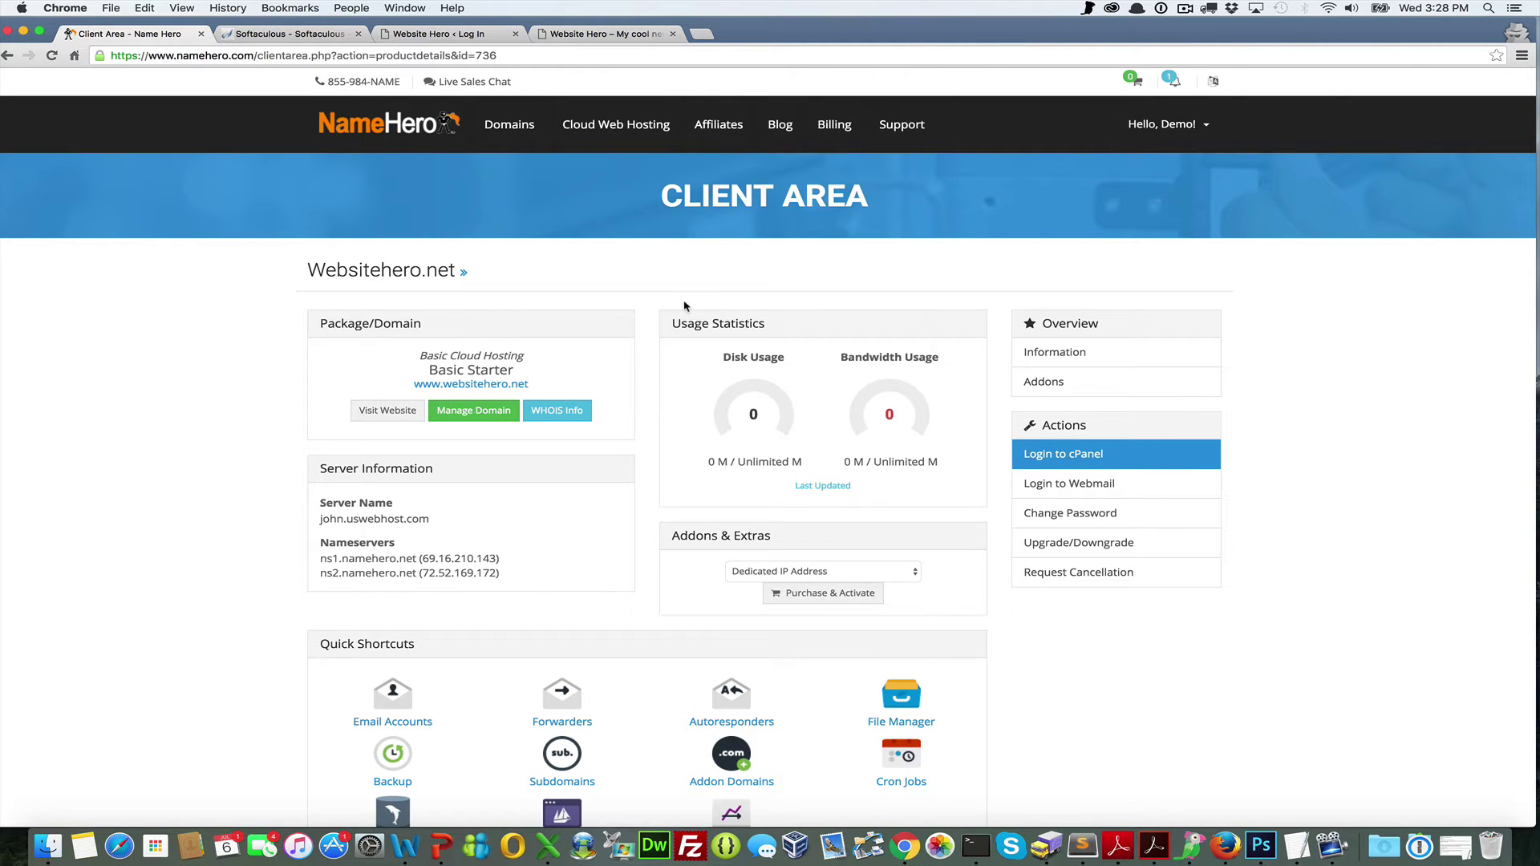
key("ctrl+Up")
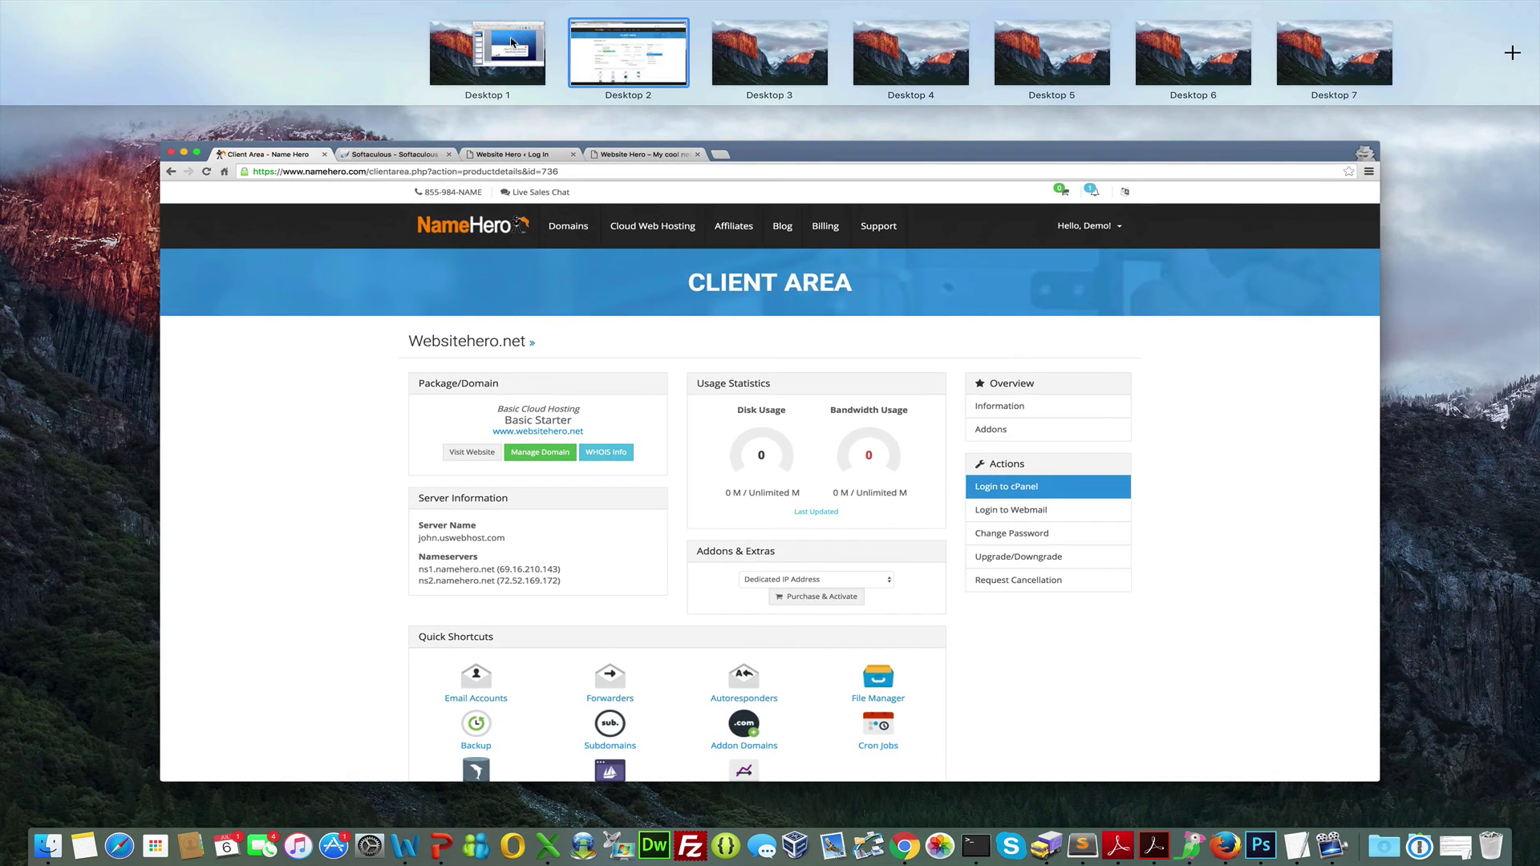
left_click(532, 56)
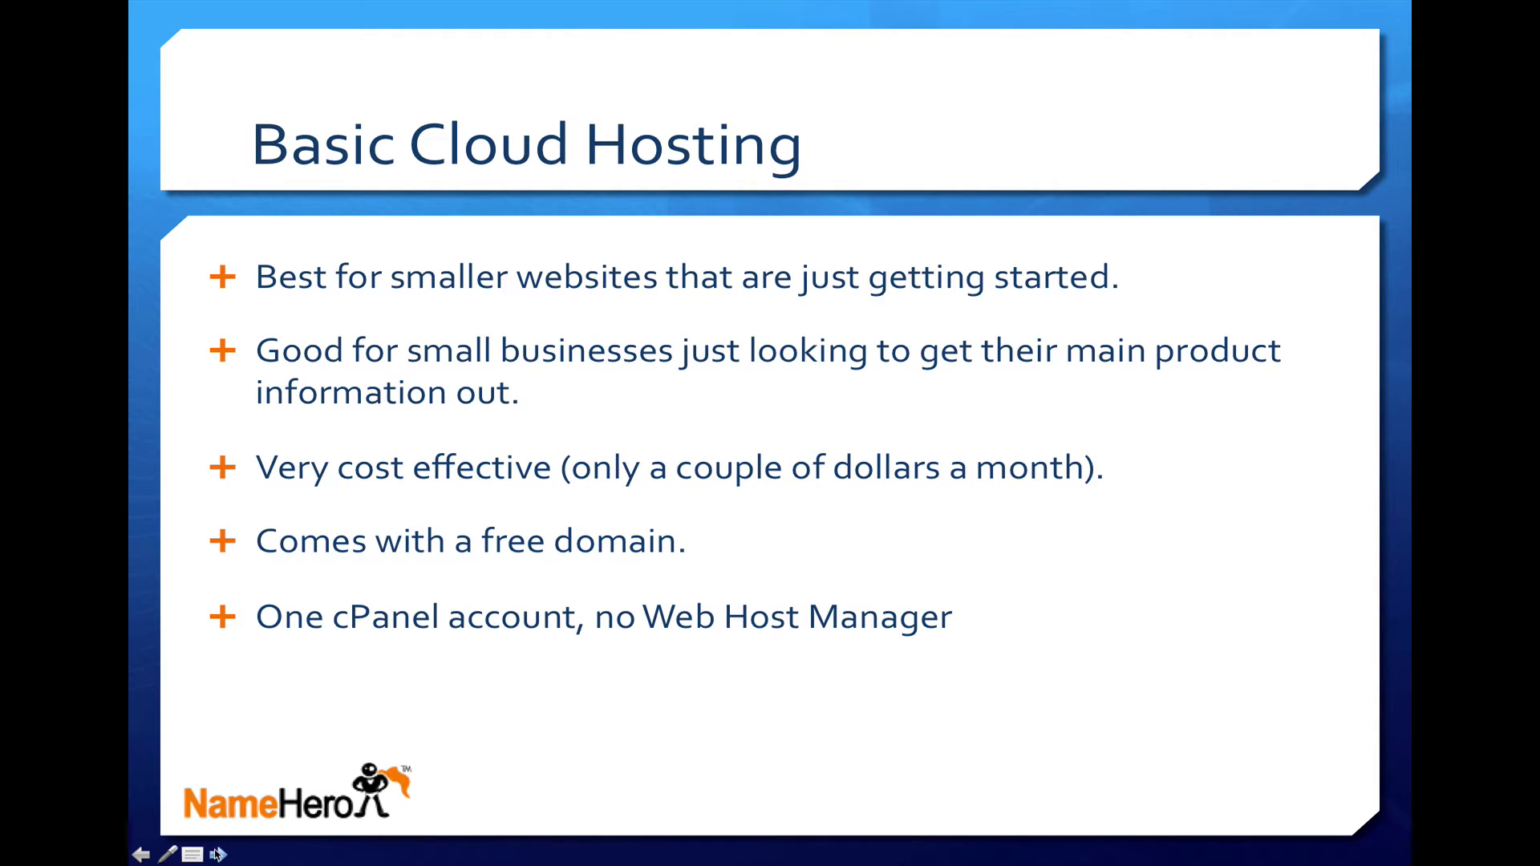
left_click(218, 856)
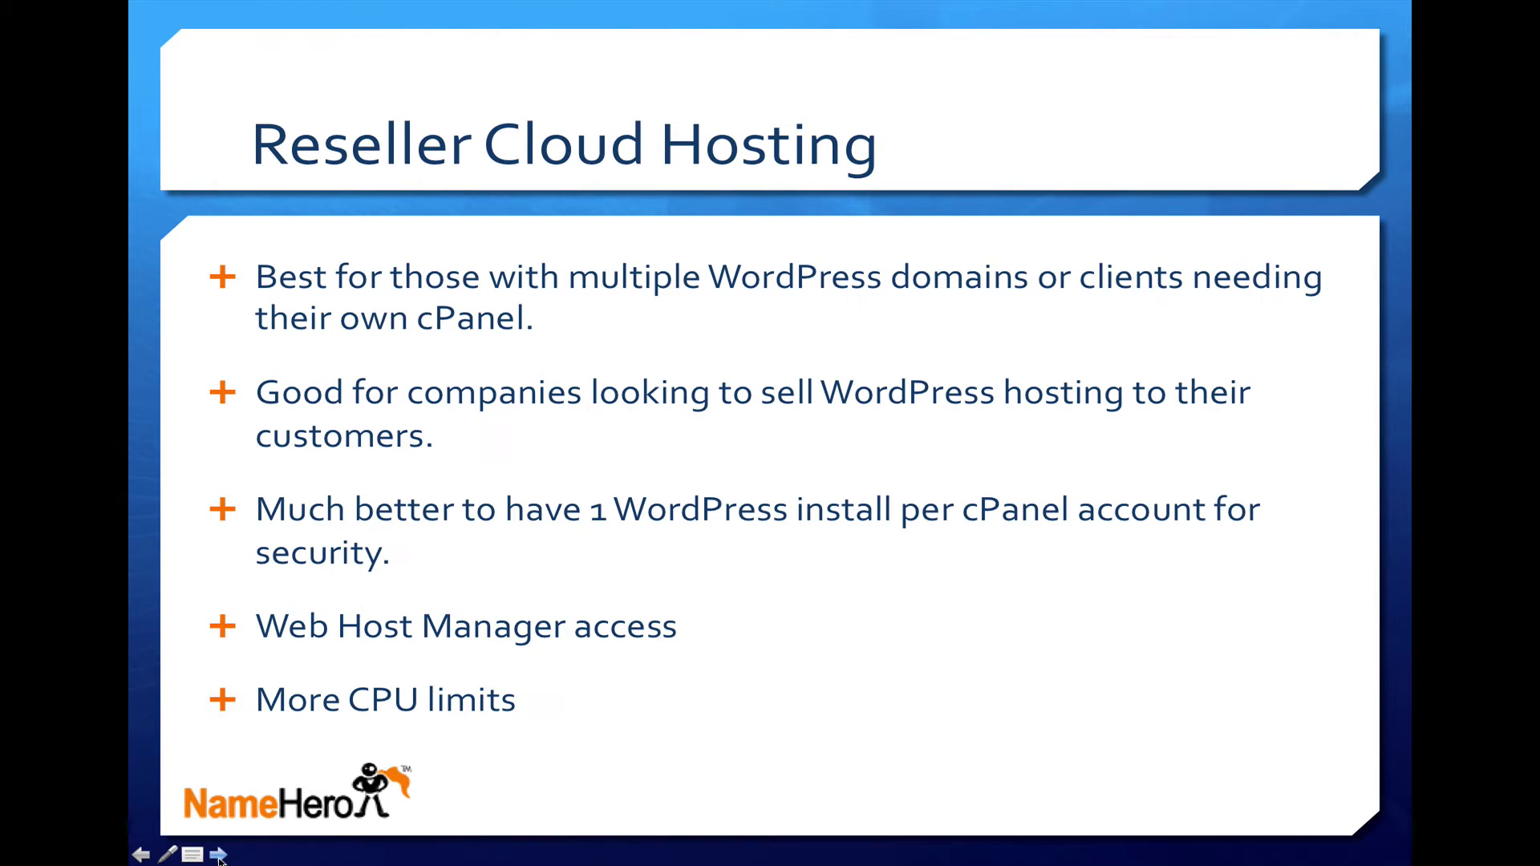
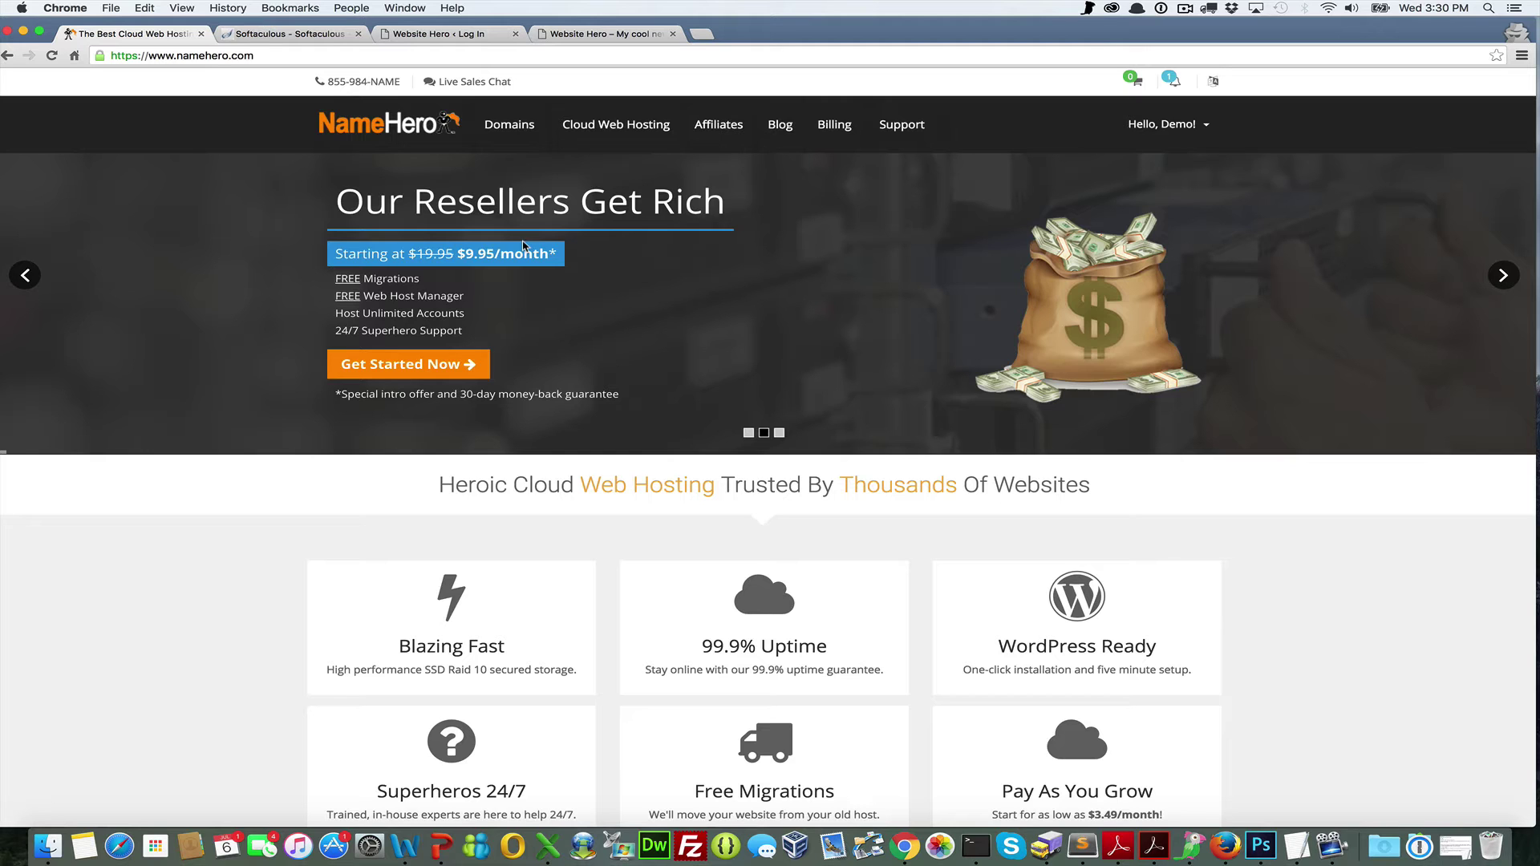
Compare the Startup, Entrepreneur and Corporate reseller plans, then order the $9.95/mo Startup plan
left_click(414, 367)
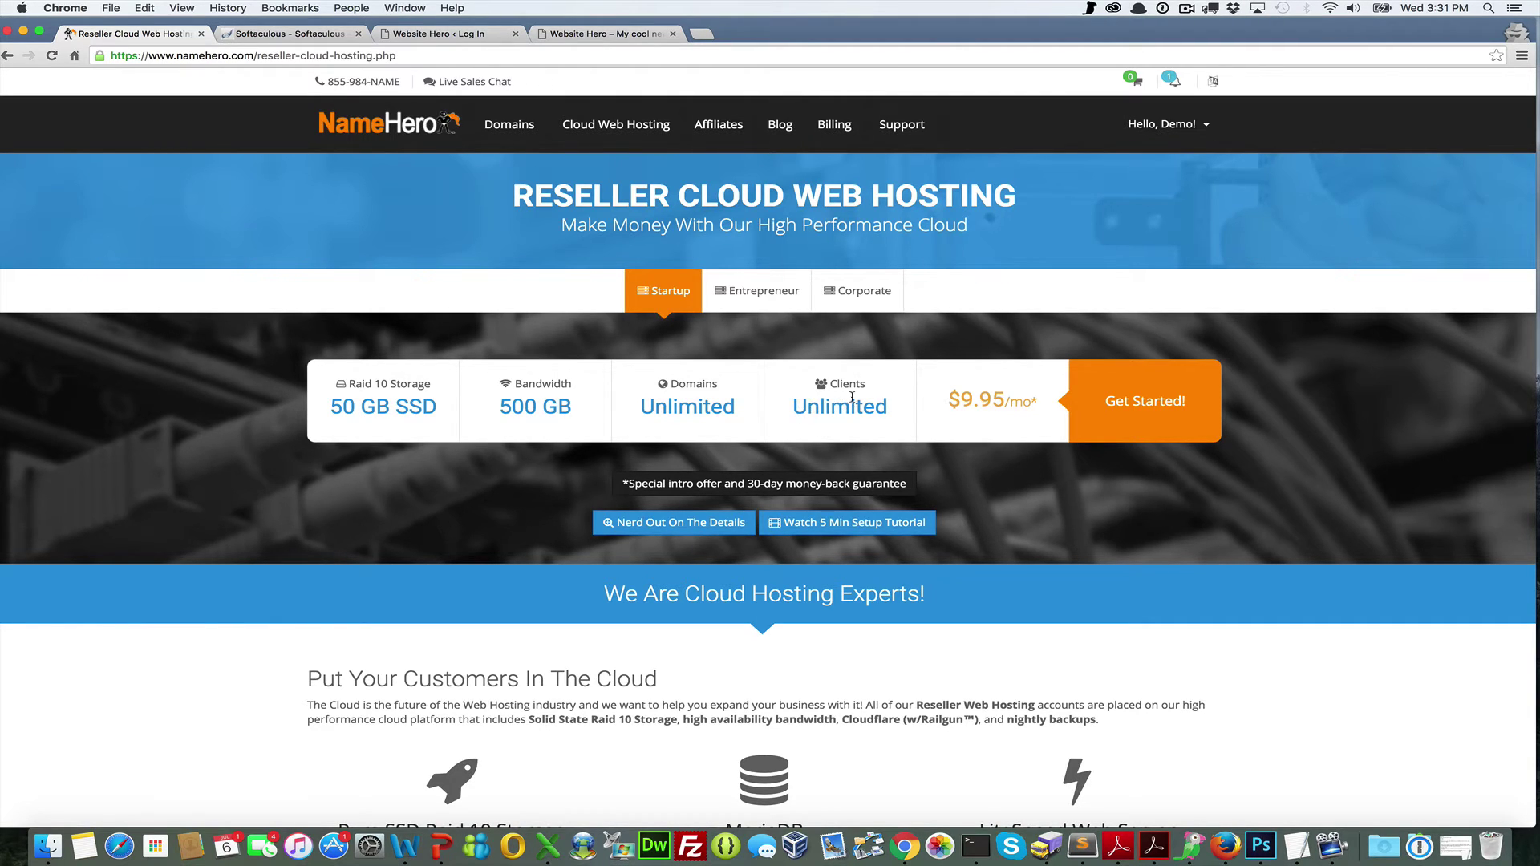
left_click(791, 287)
left_click(841, 289)
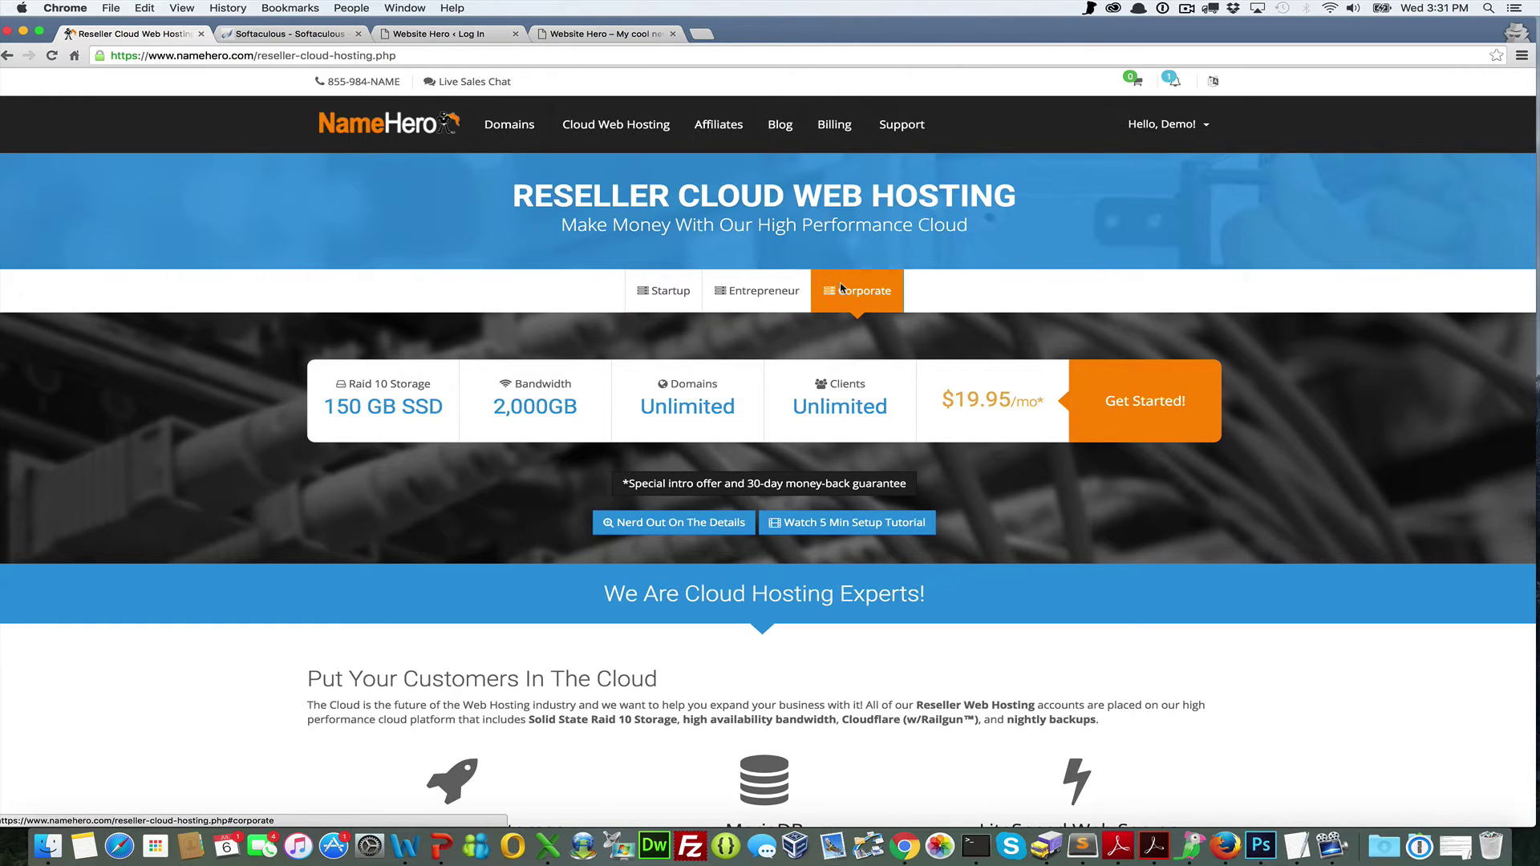
left_click(692, 285)
left_click(746, 282)
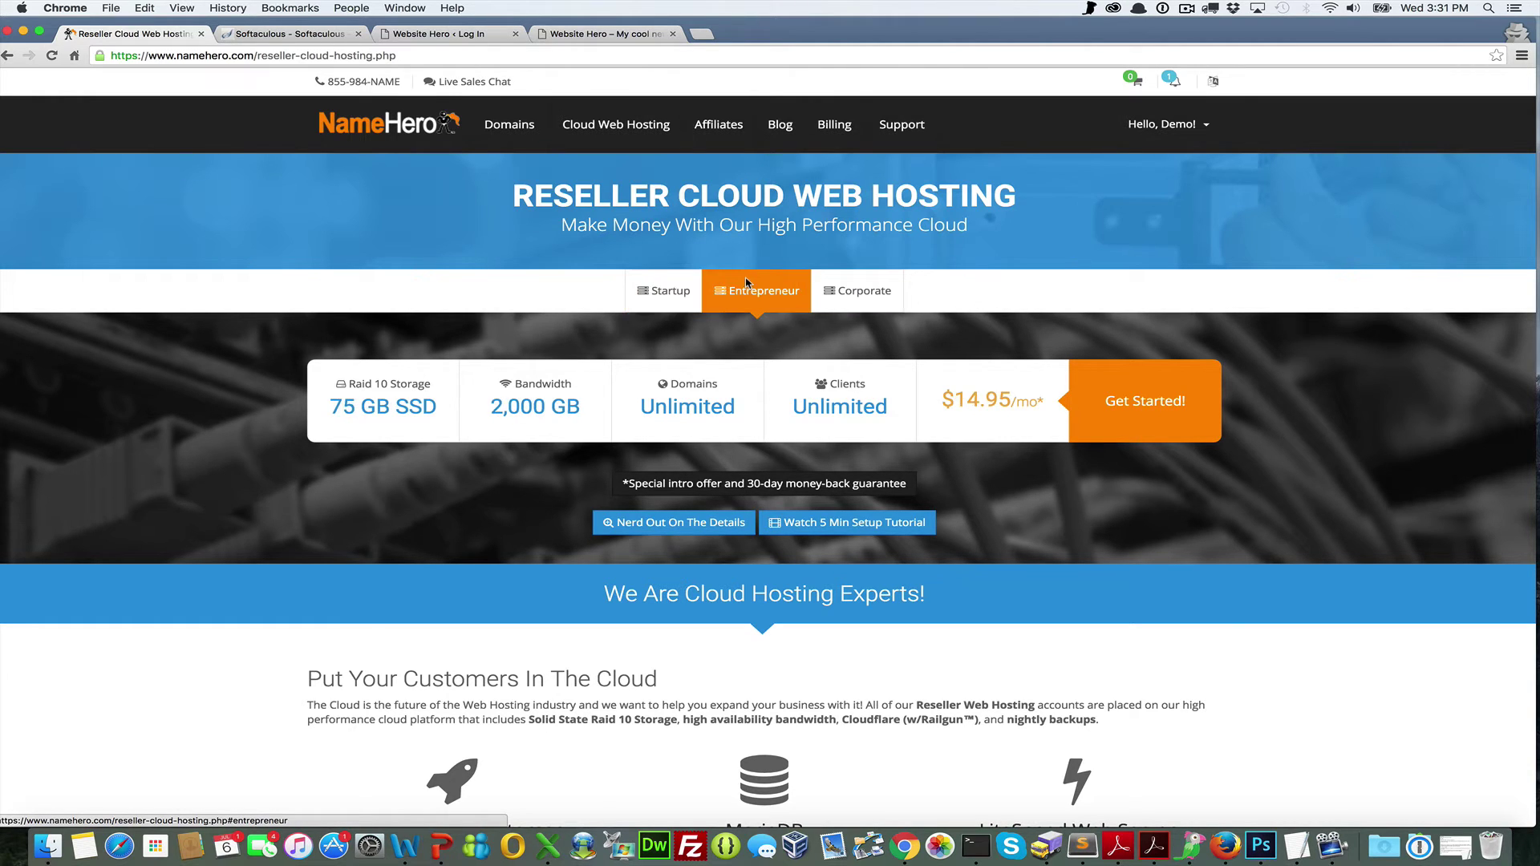
left_click(826, 288)
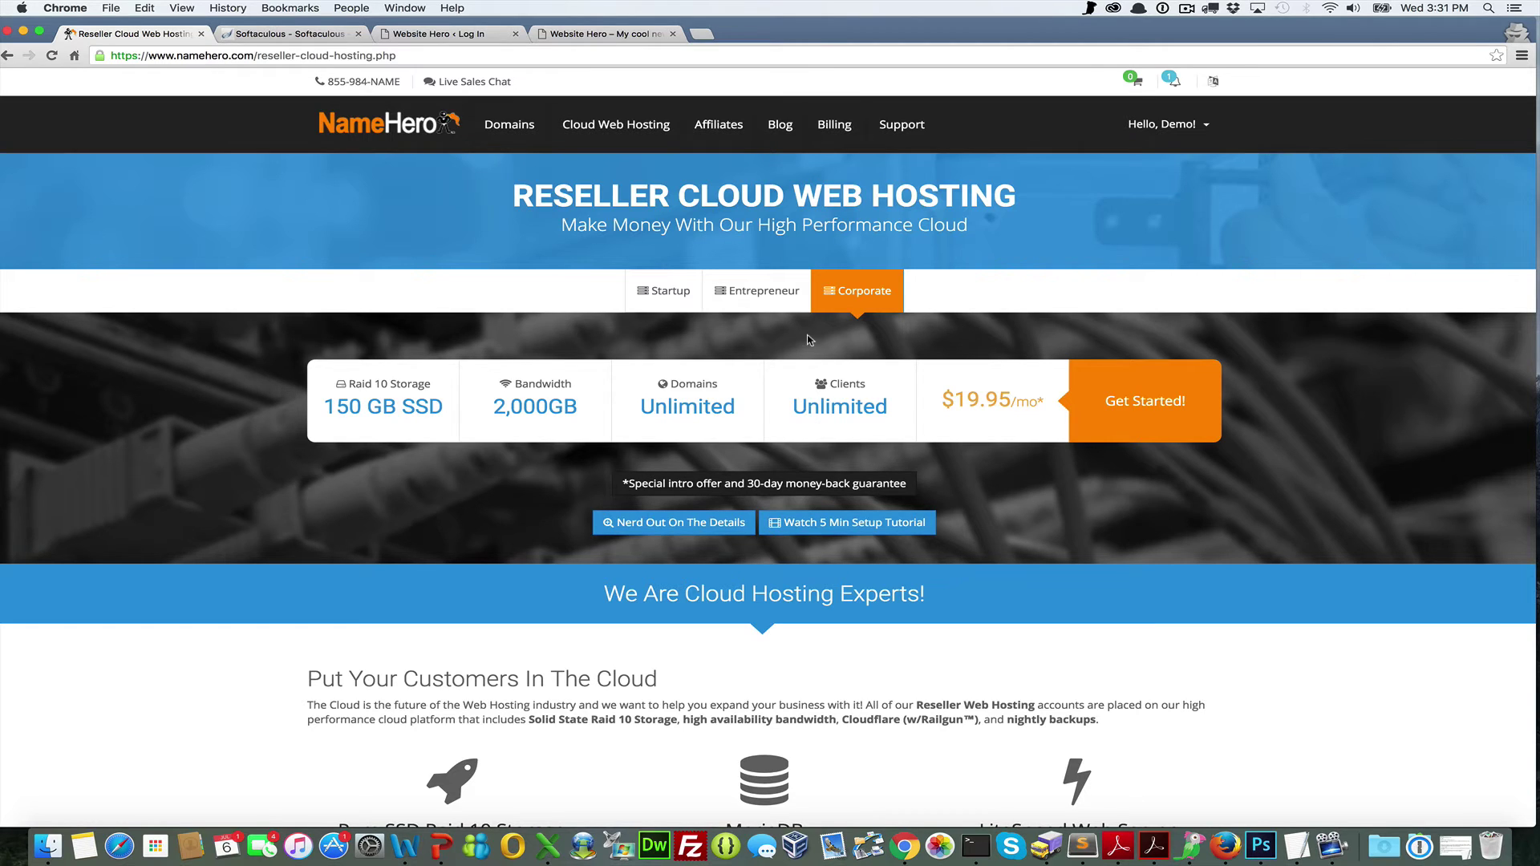
left_click(767, 294)
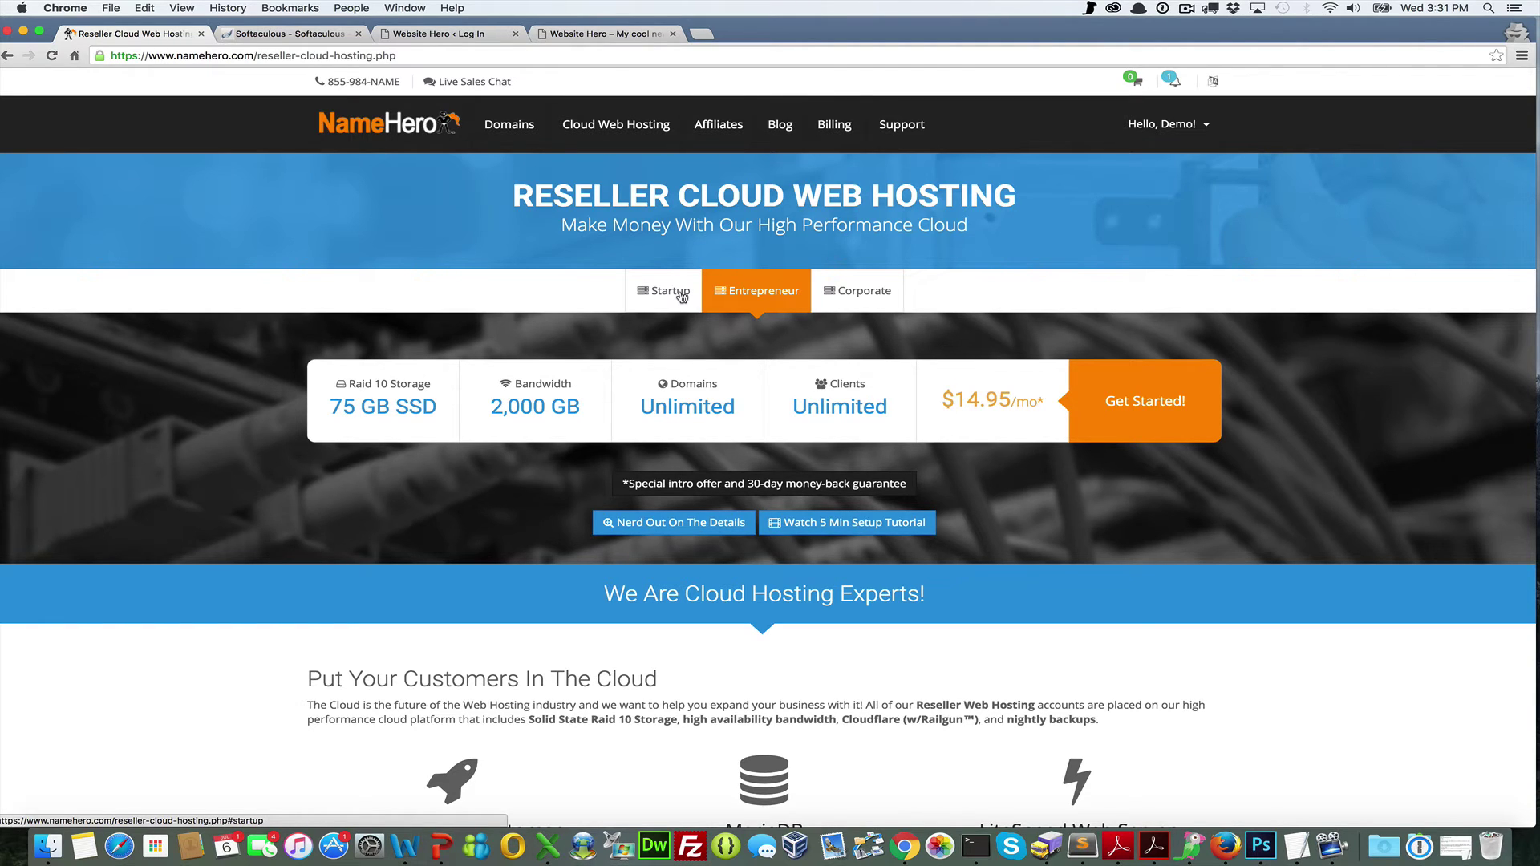
left_click(681, 295)
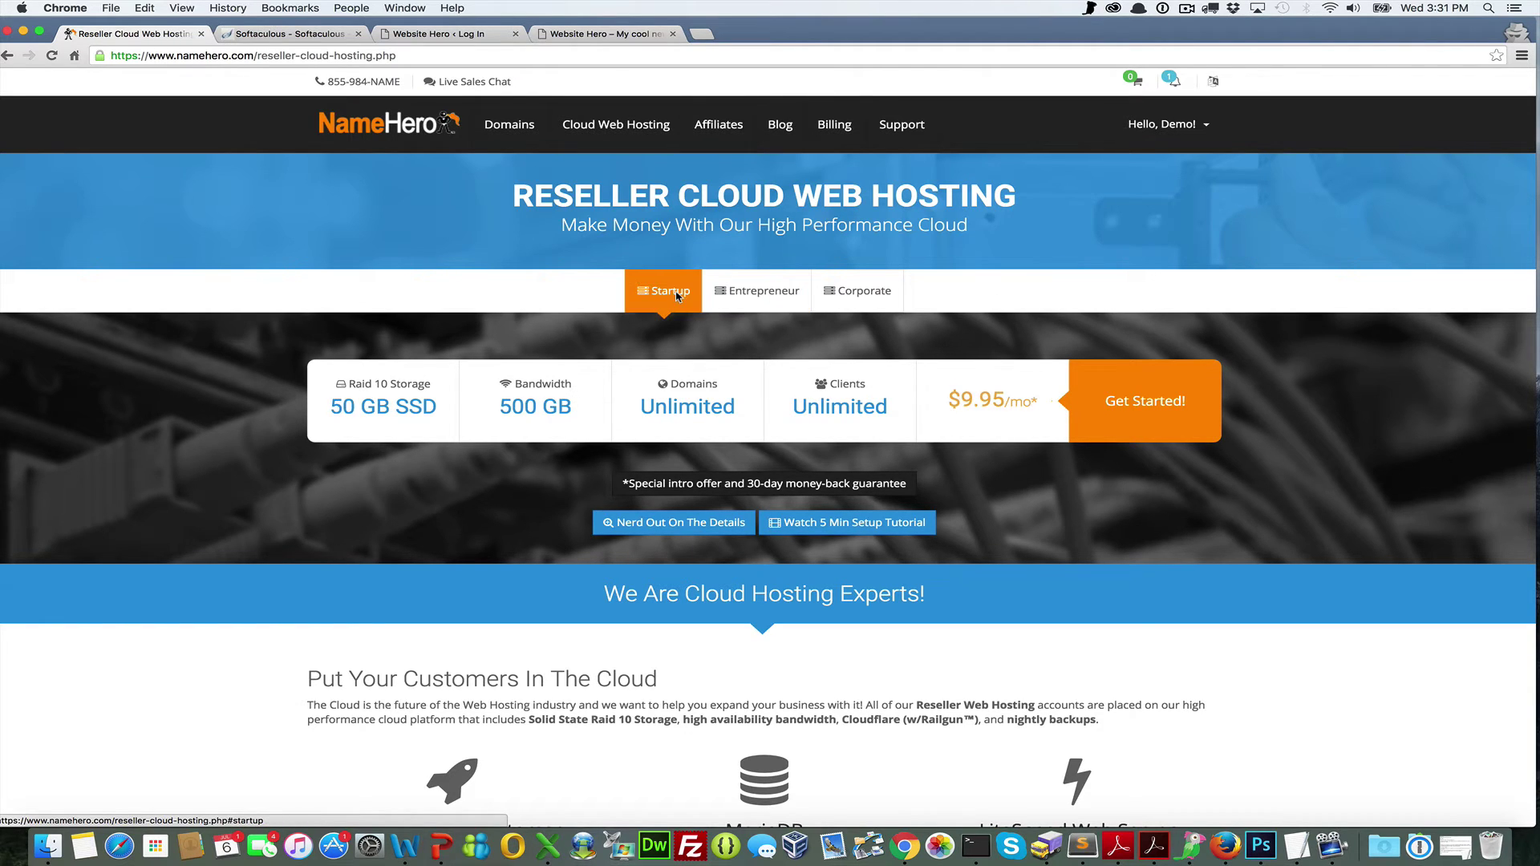
left_click(855, 293)
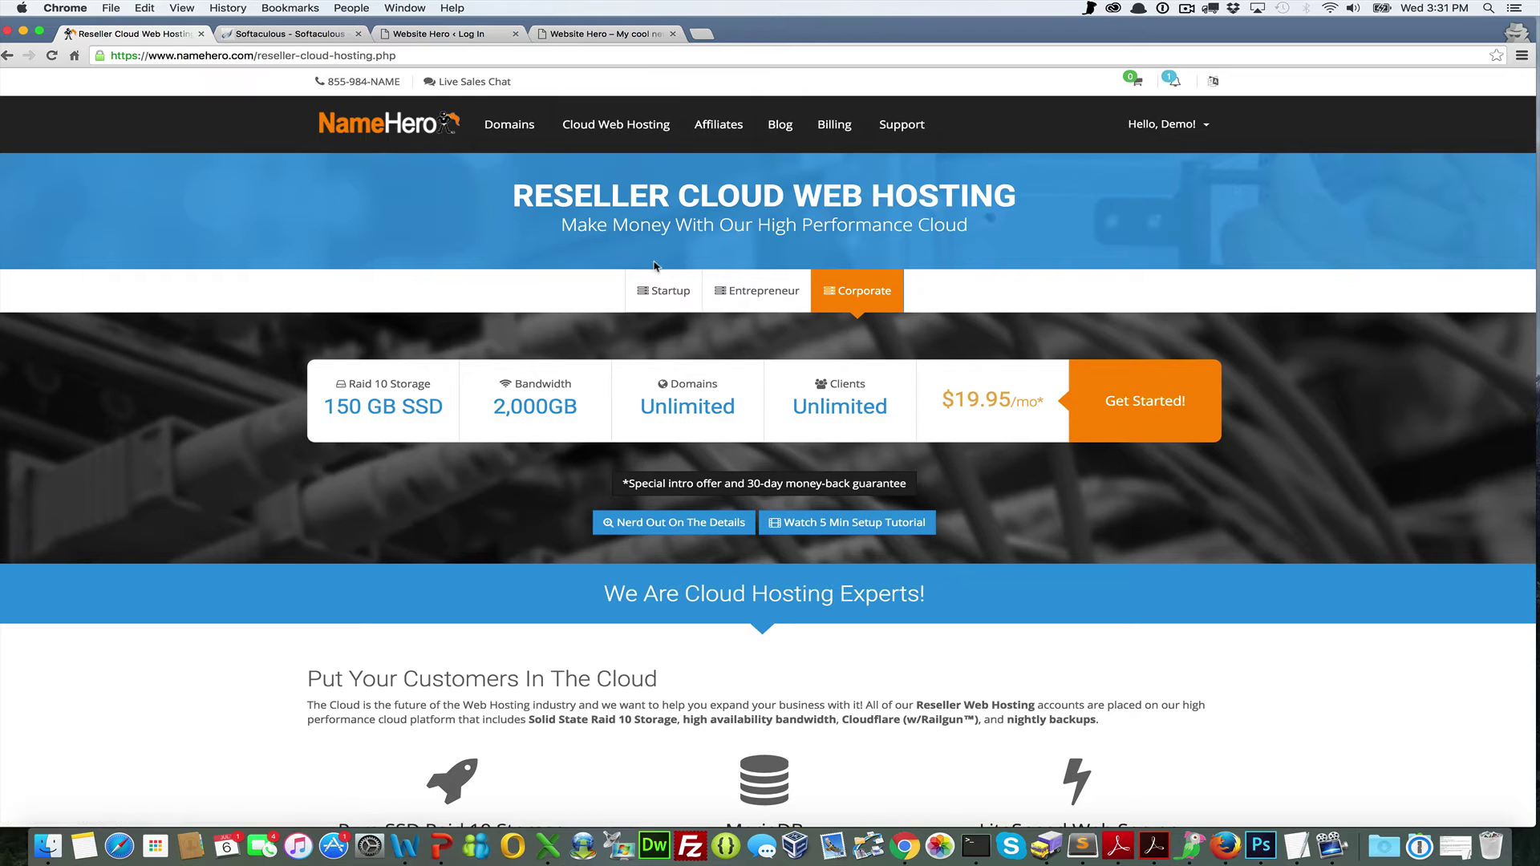
left_click(641, 288)
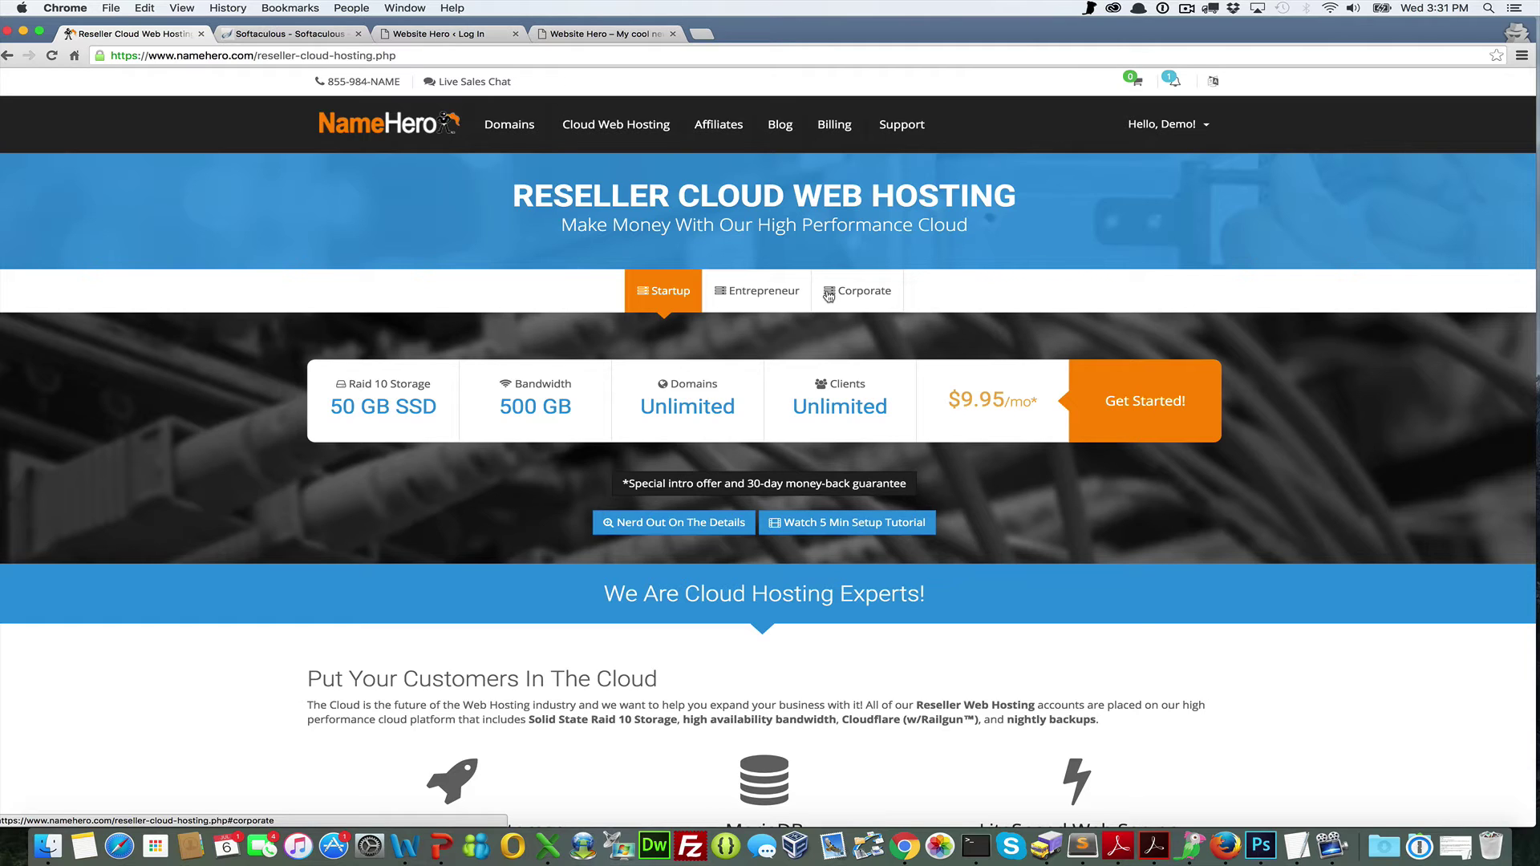
left_click(1149, 403)
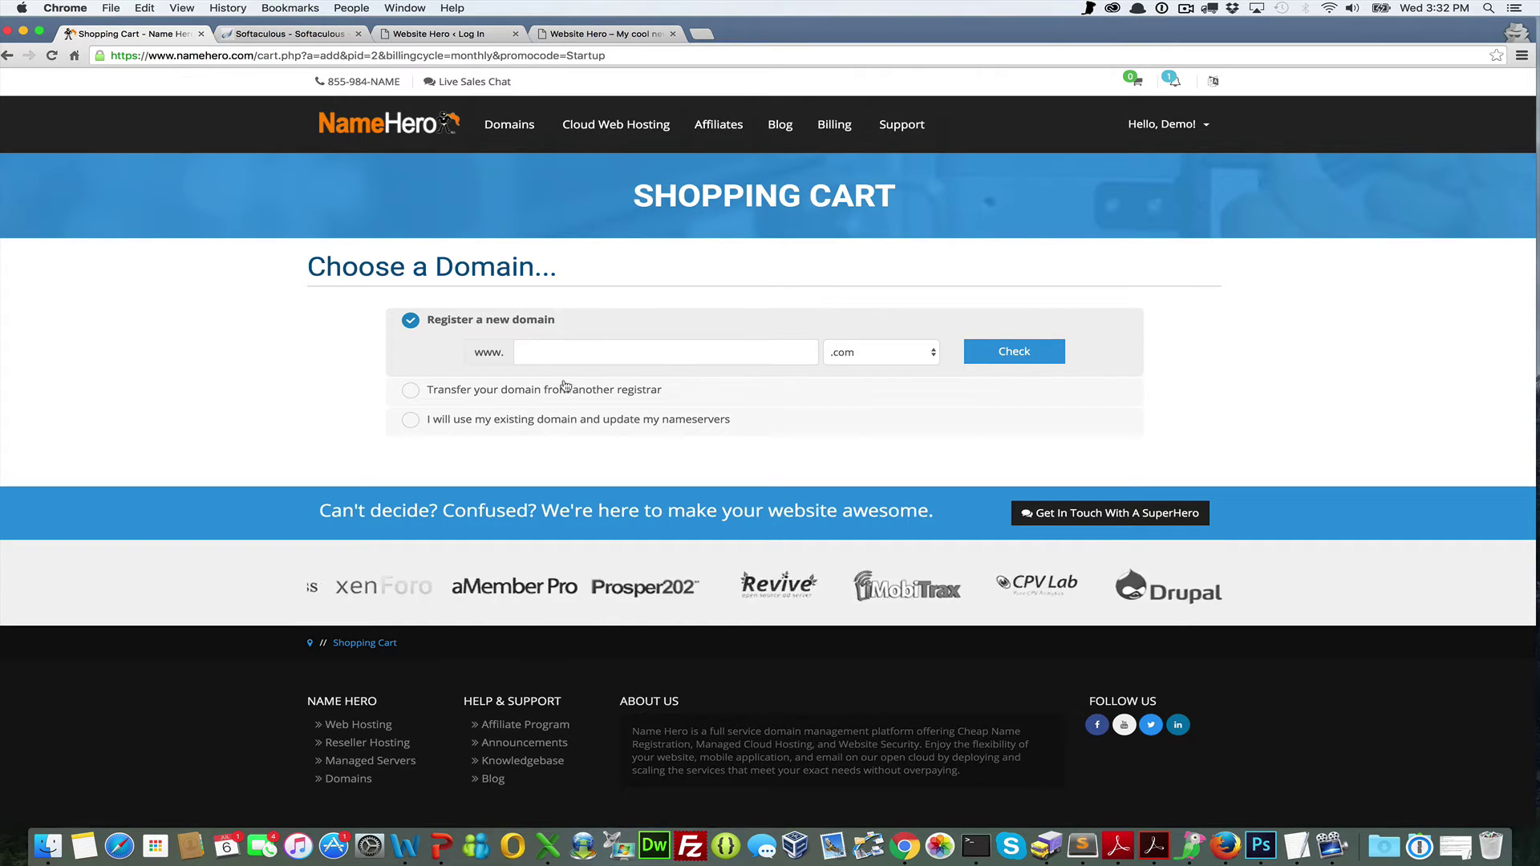
Choose the existing-domain option and enter resellhero with the com extension
left_click(618, 420)
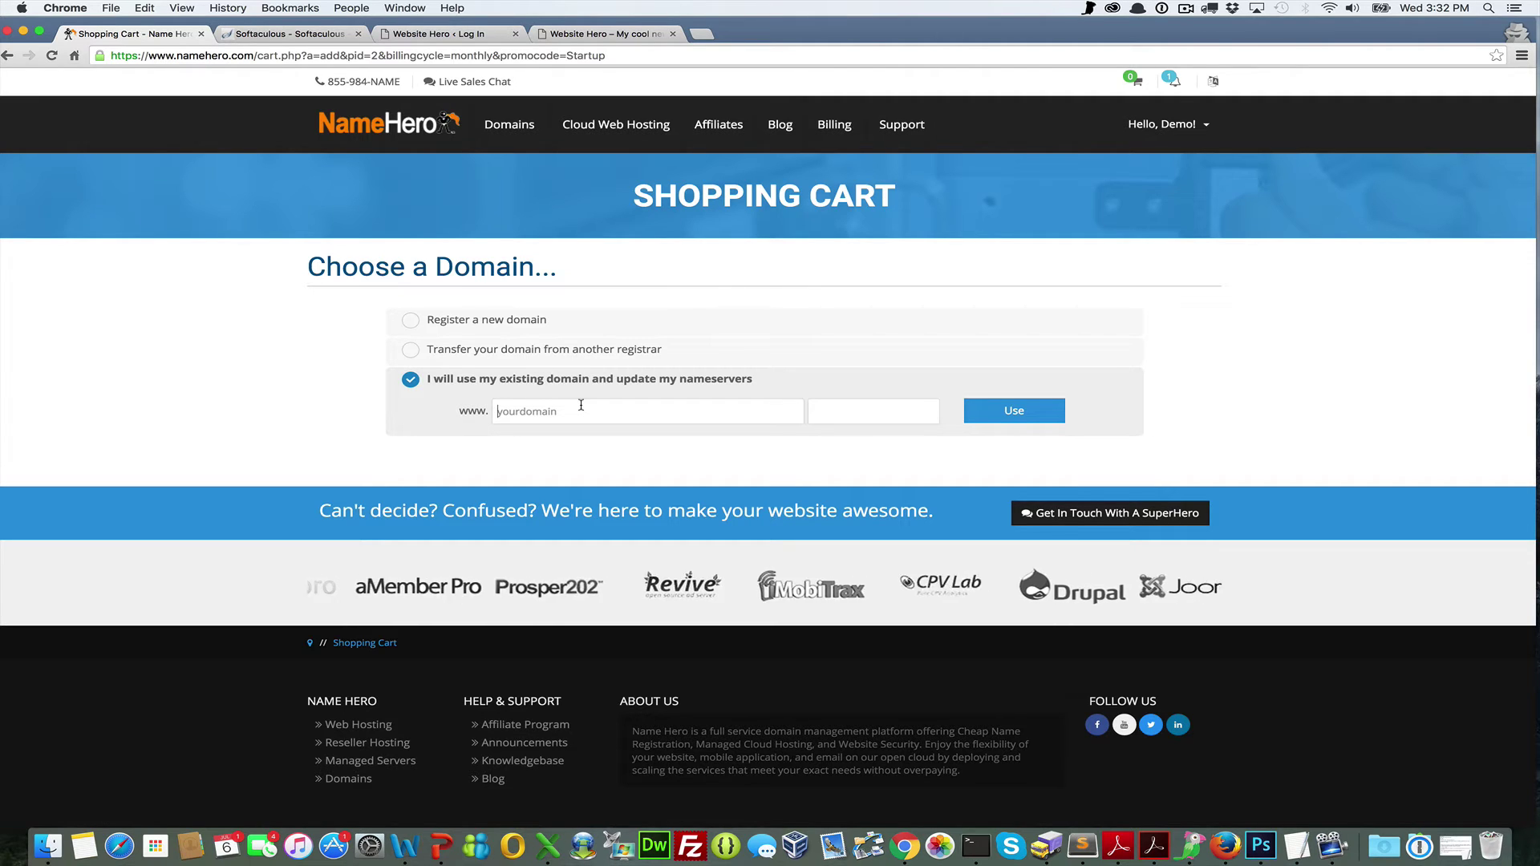
type("resell")
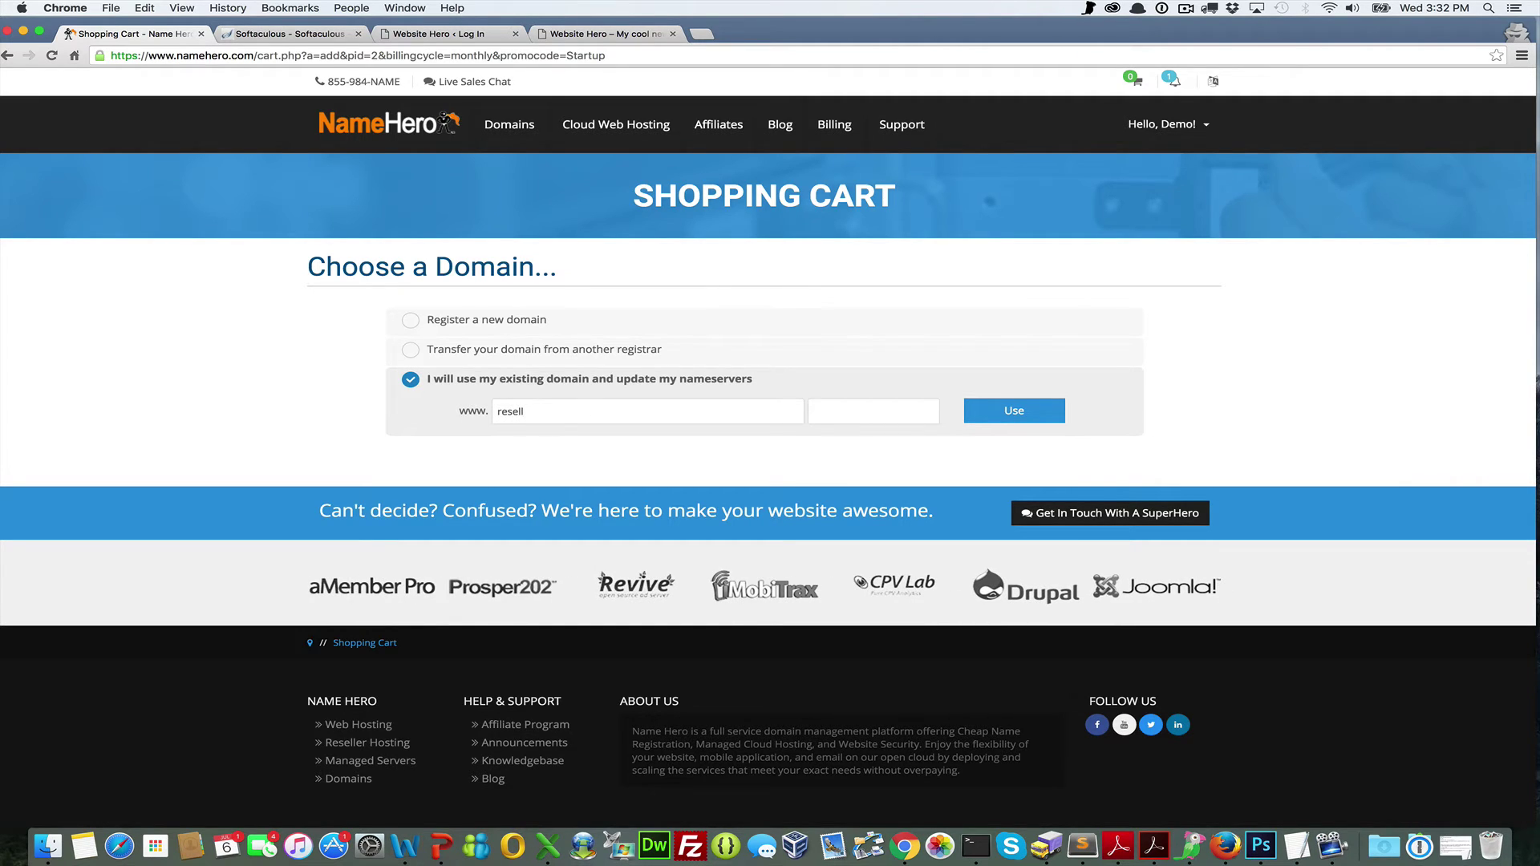
type("hero")
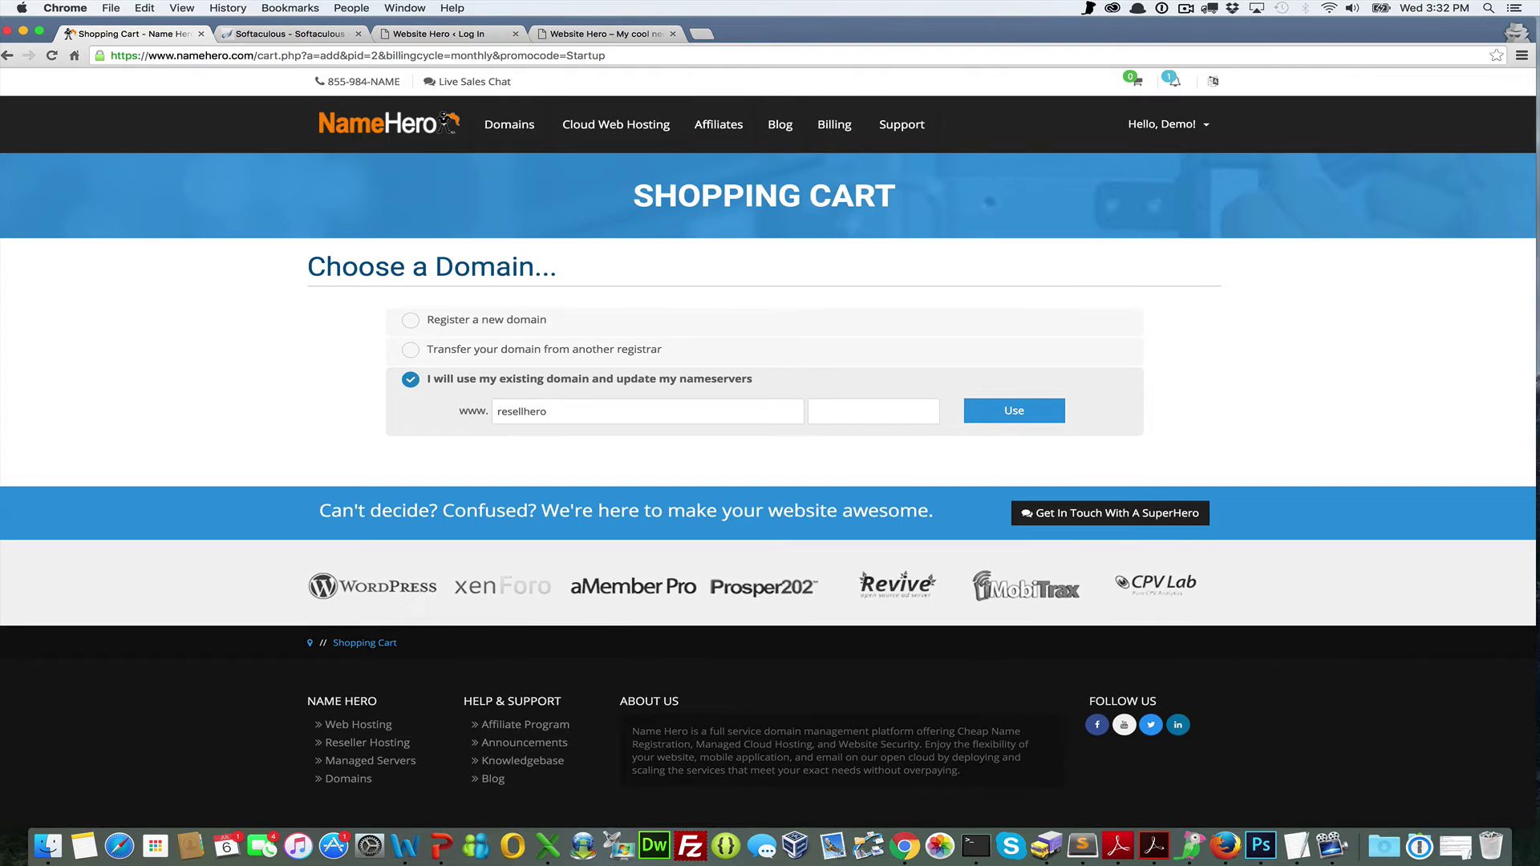
type("com")
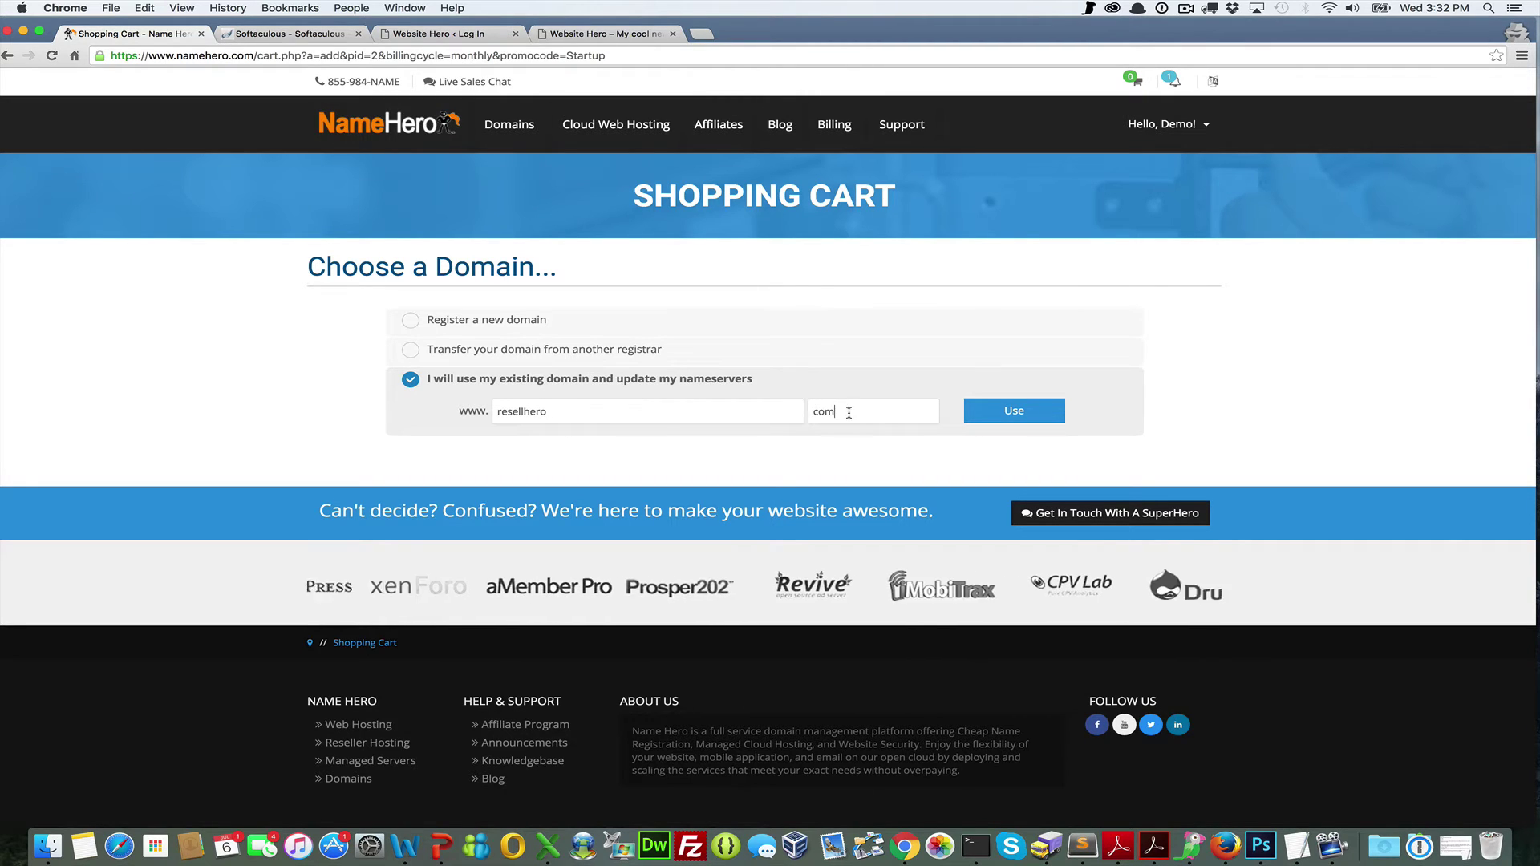
double_click(823, 411)
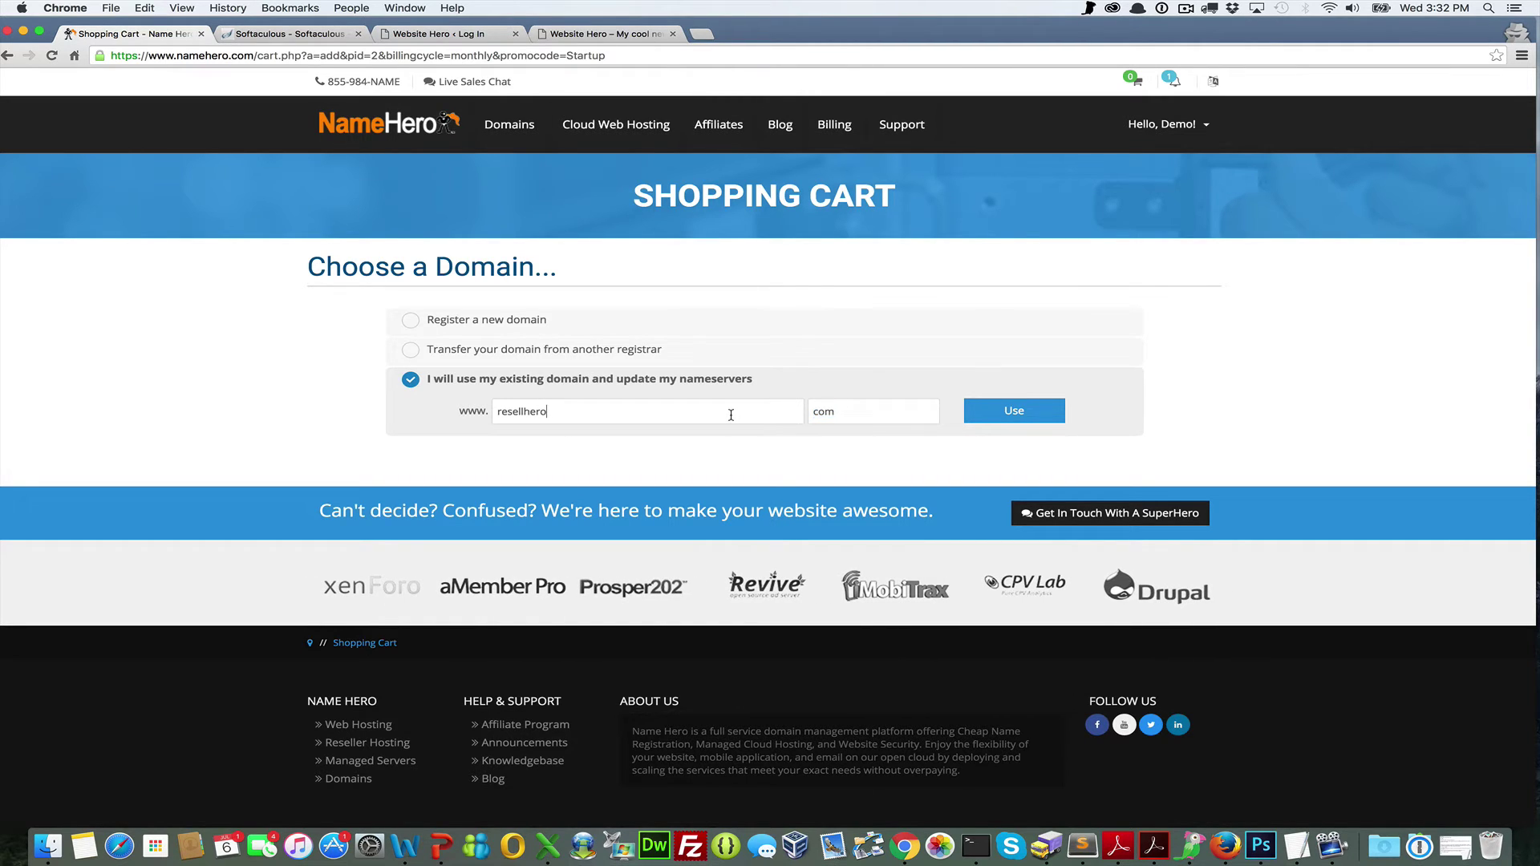
left_click_drag(657, 412, 485, 412)
left_click(472, 454)
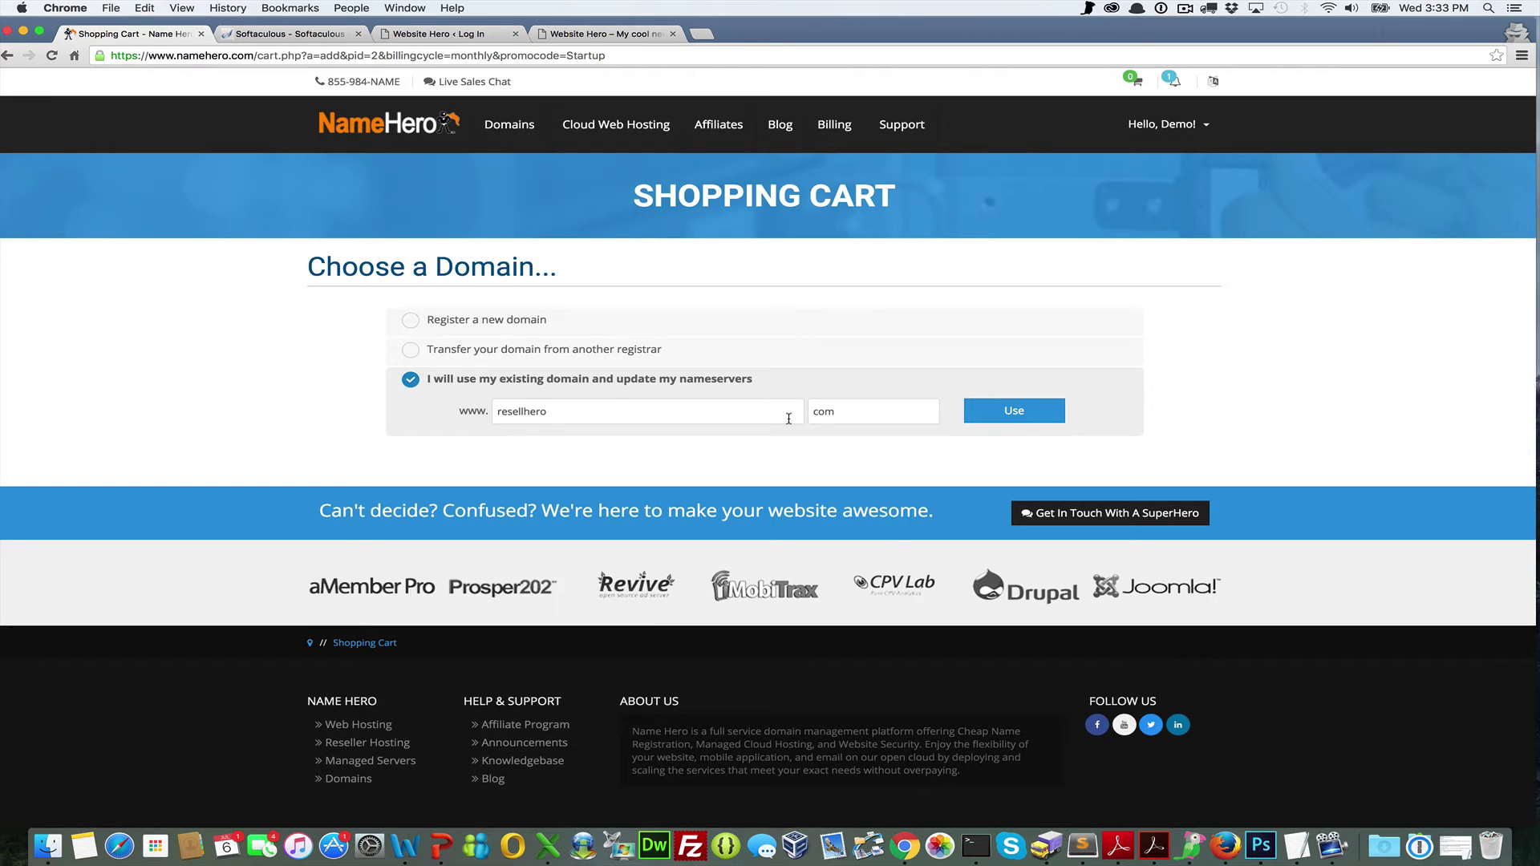
Submit resellhero.com and keep Monthly billing for the Startup plan with no addons
left_click(984, 416)
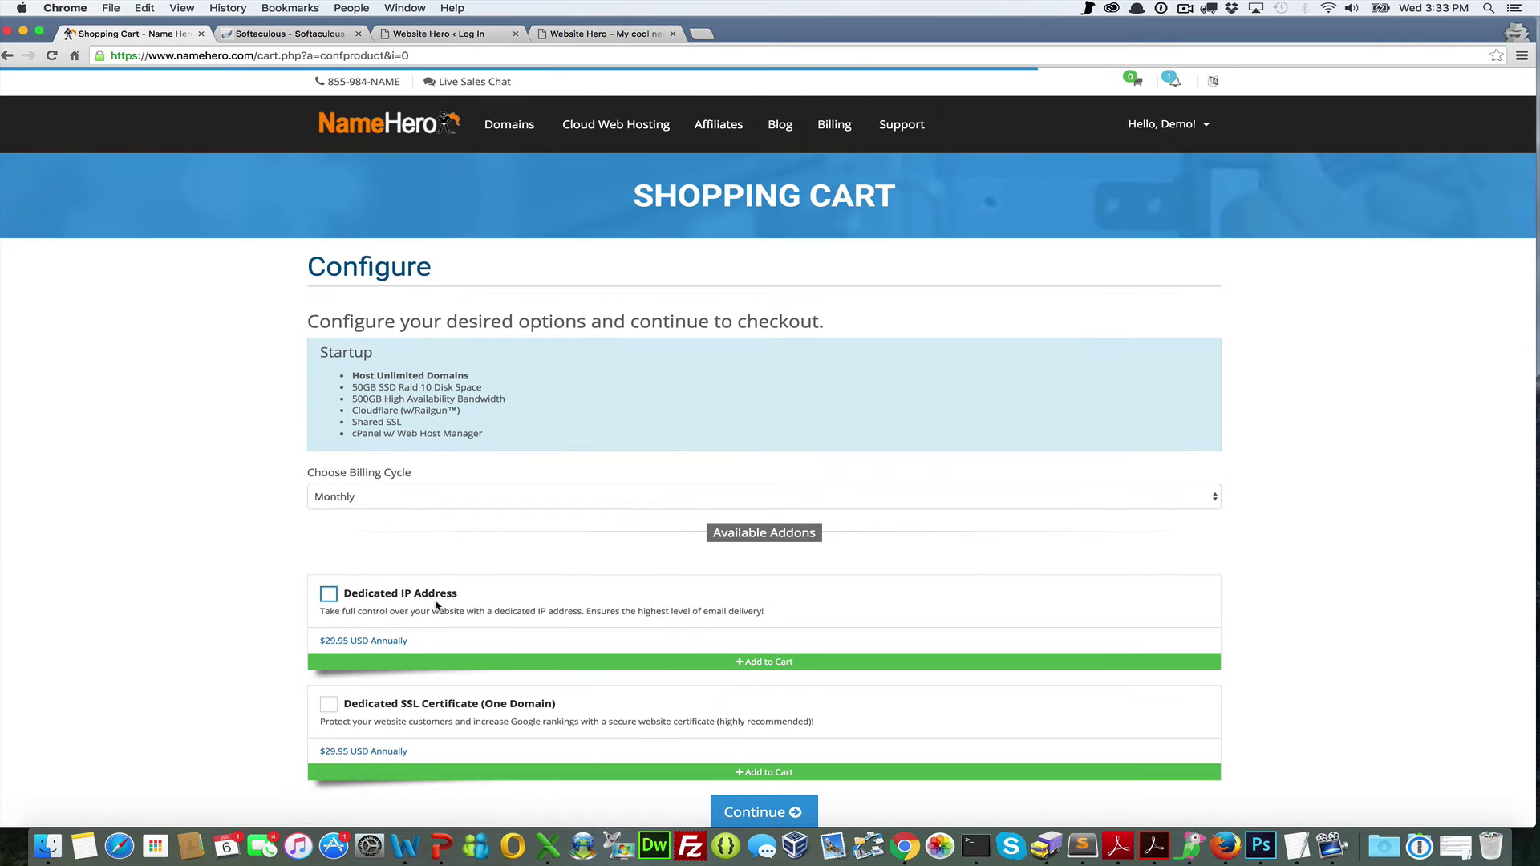
scroll(438, 605, "down", 1)
scroll(437, 605, "down", 1)
left_click(455, 471)
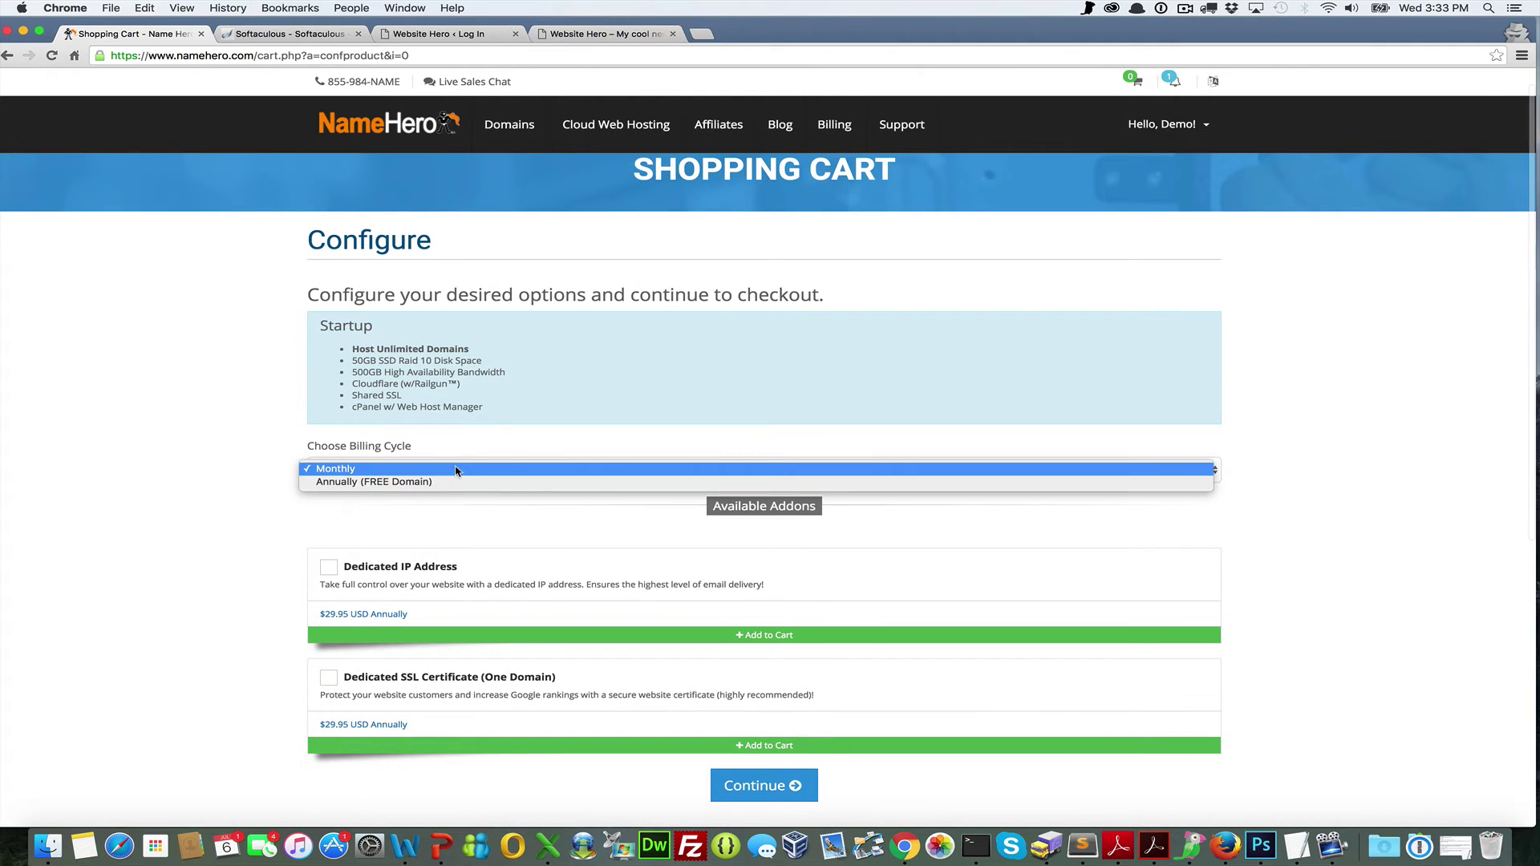
left_click(455, 471)
left_click(428, 477)
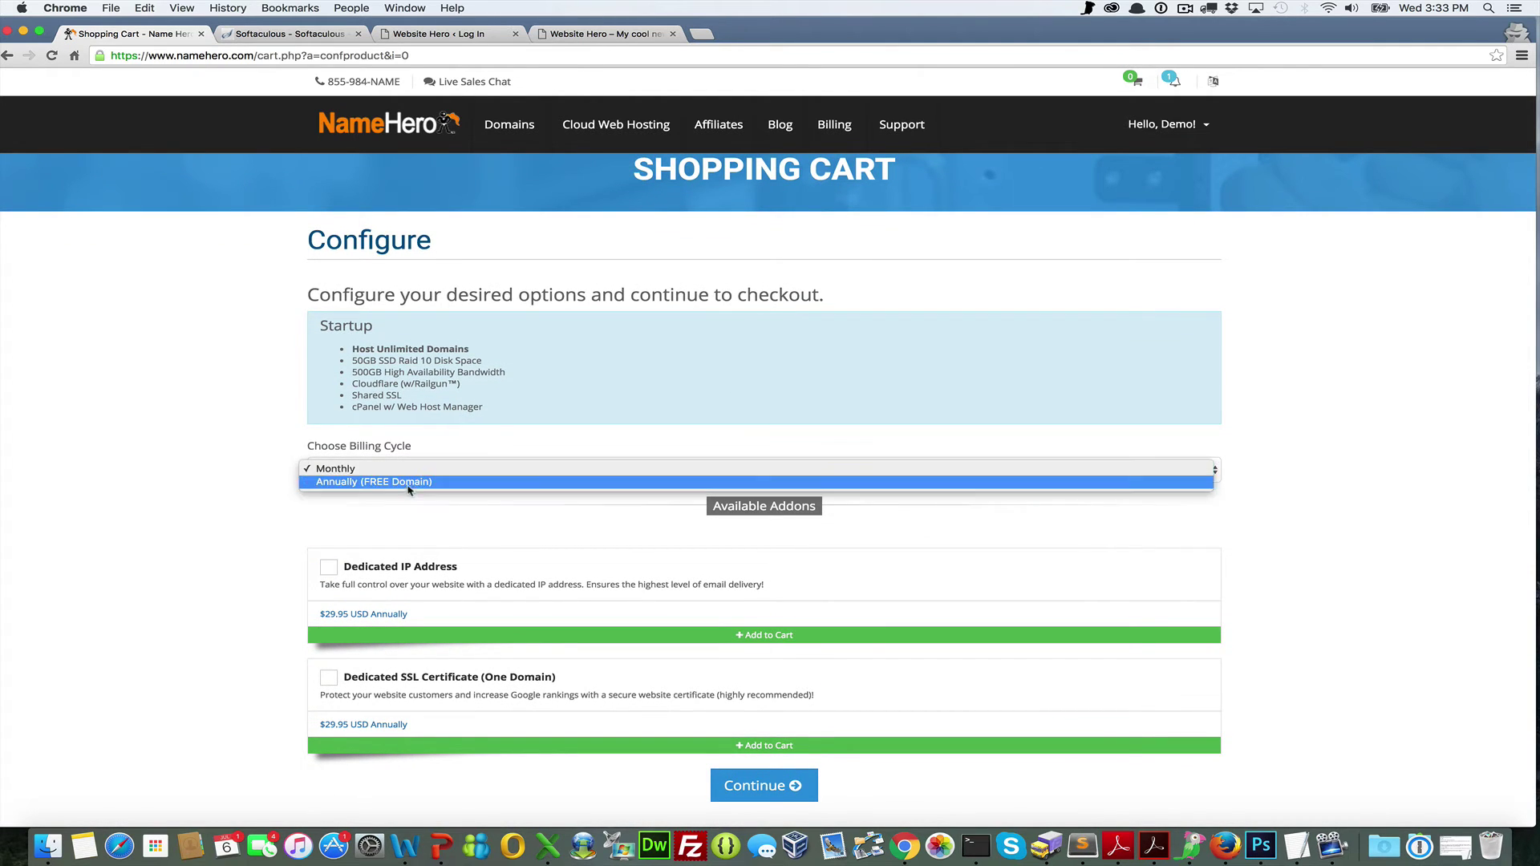
left_click(417, 469)
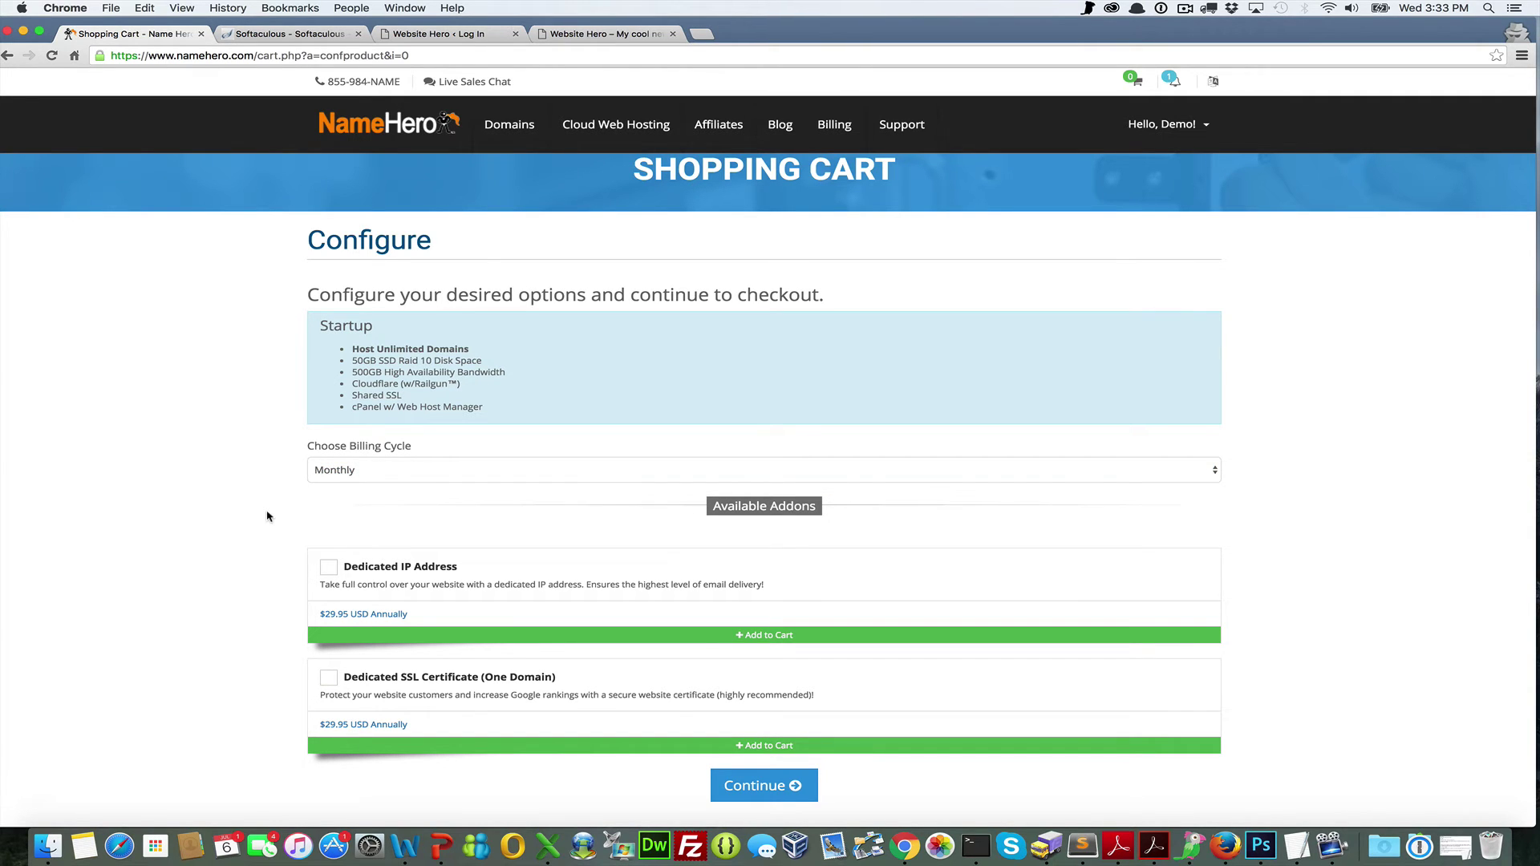
scroll(267, 516, "down", 3)
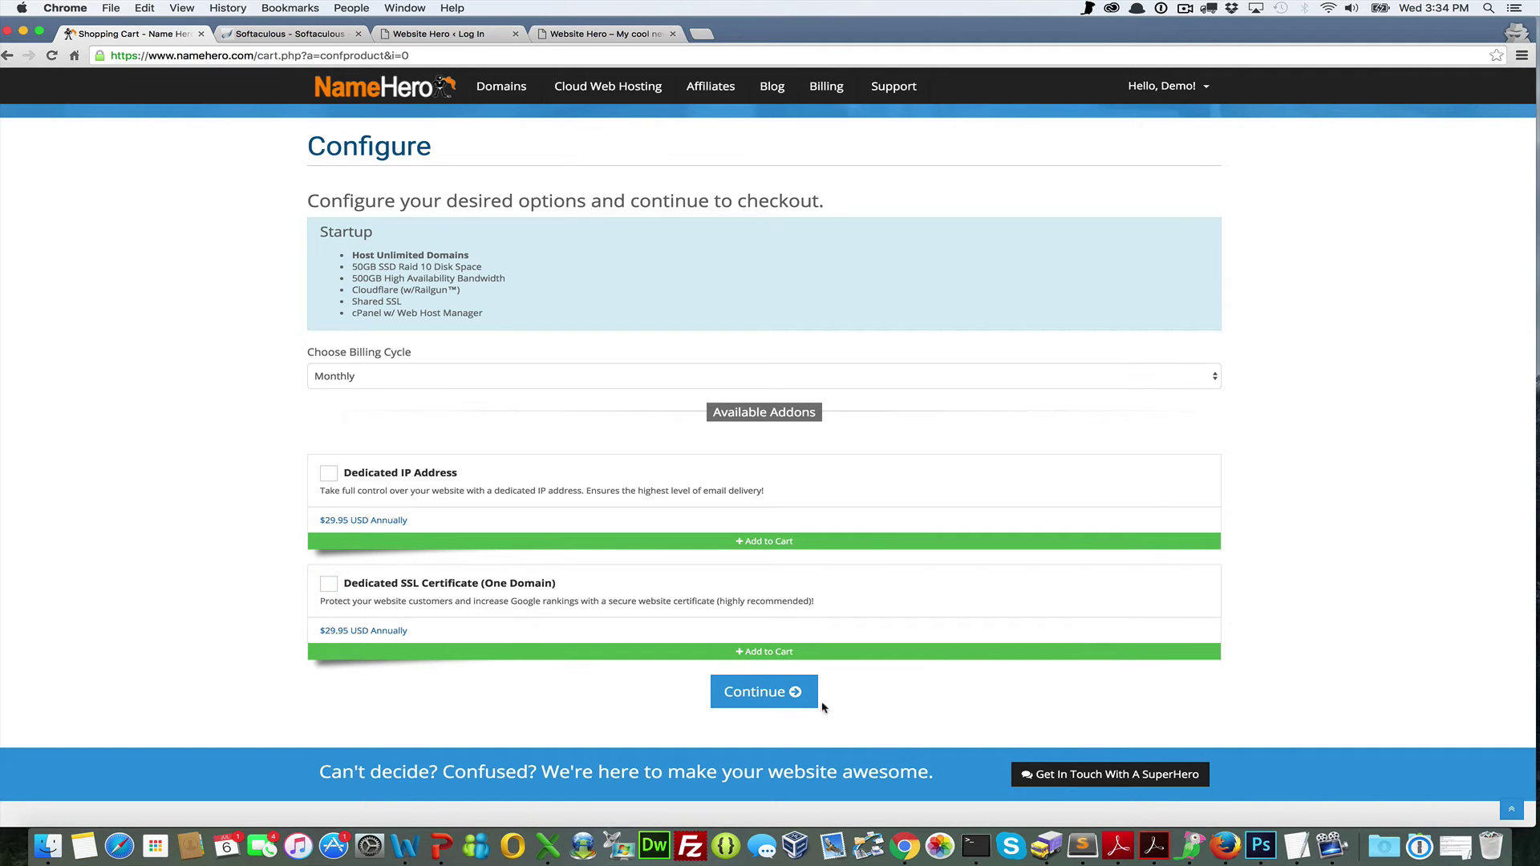
Check out the Startup order and open the resellhero.com service details in the client area
left_click(796, 701)
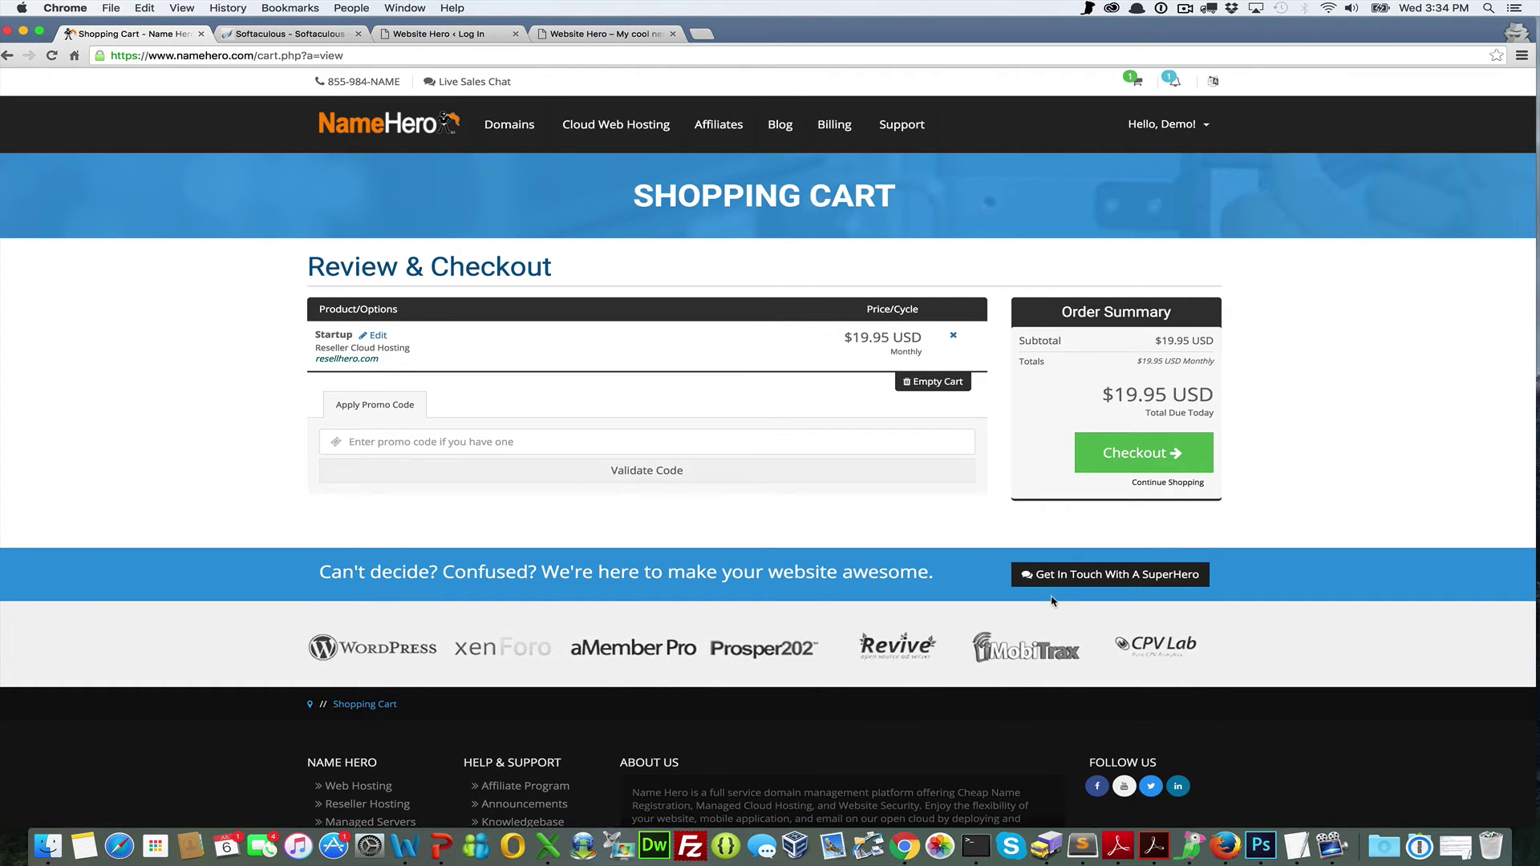
left_click(1185, 9)
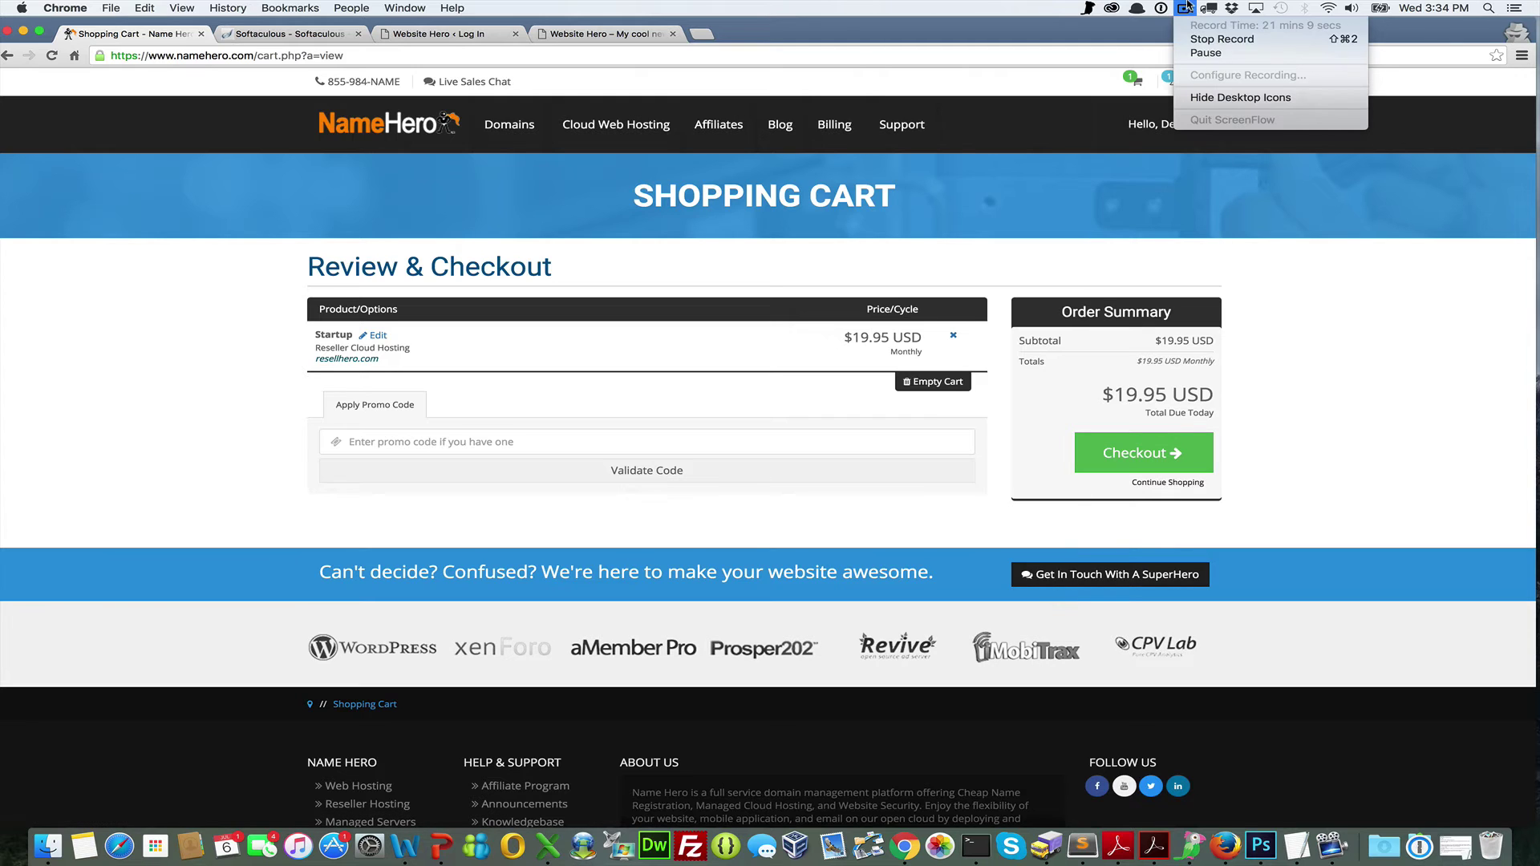
left_click(1193, 54)
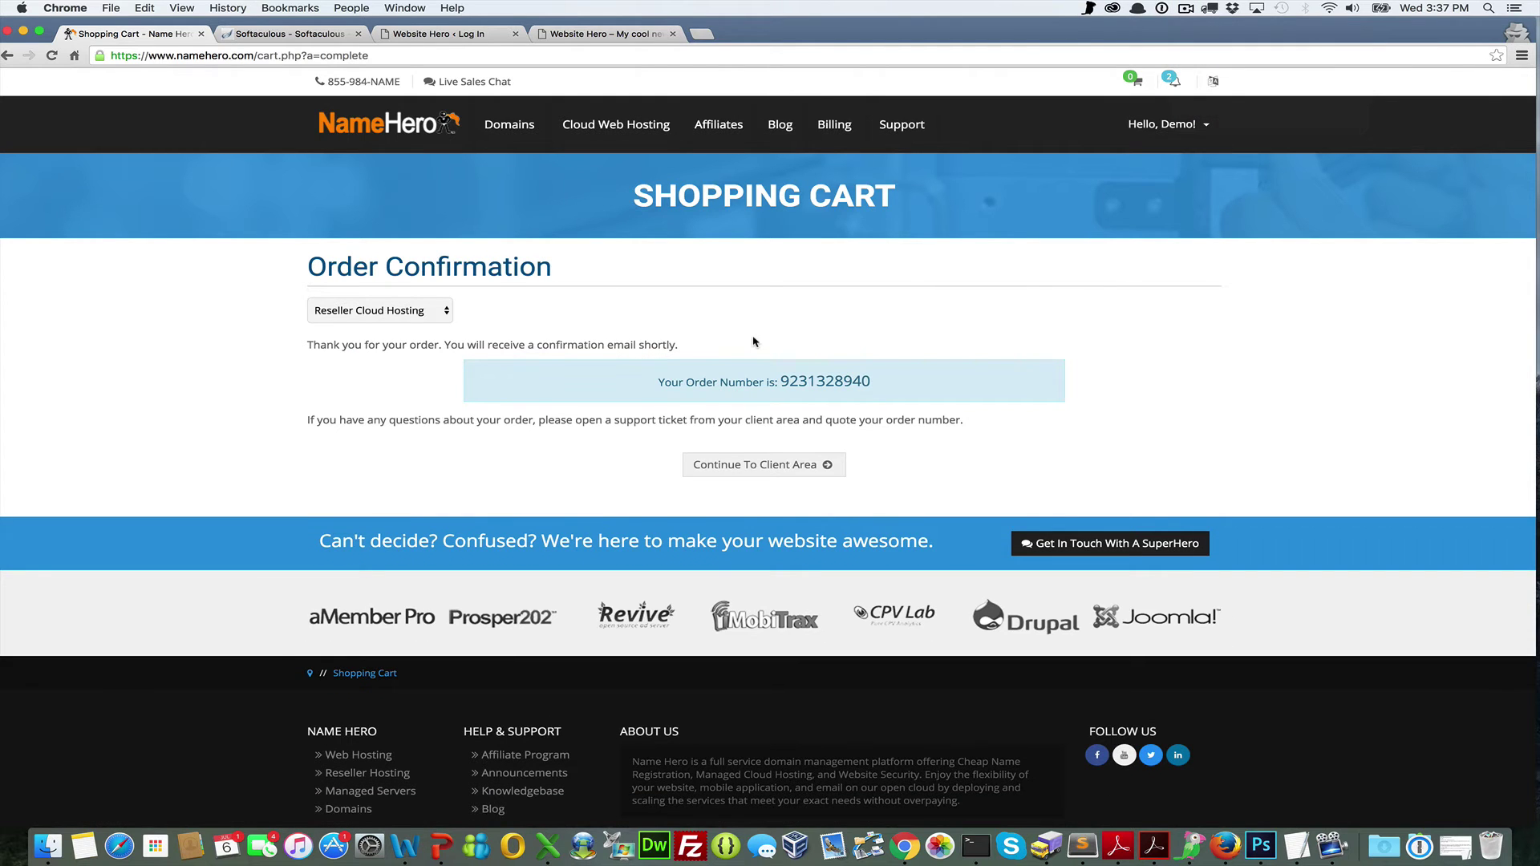
left_click(770, 465)
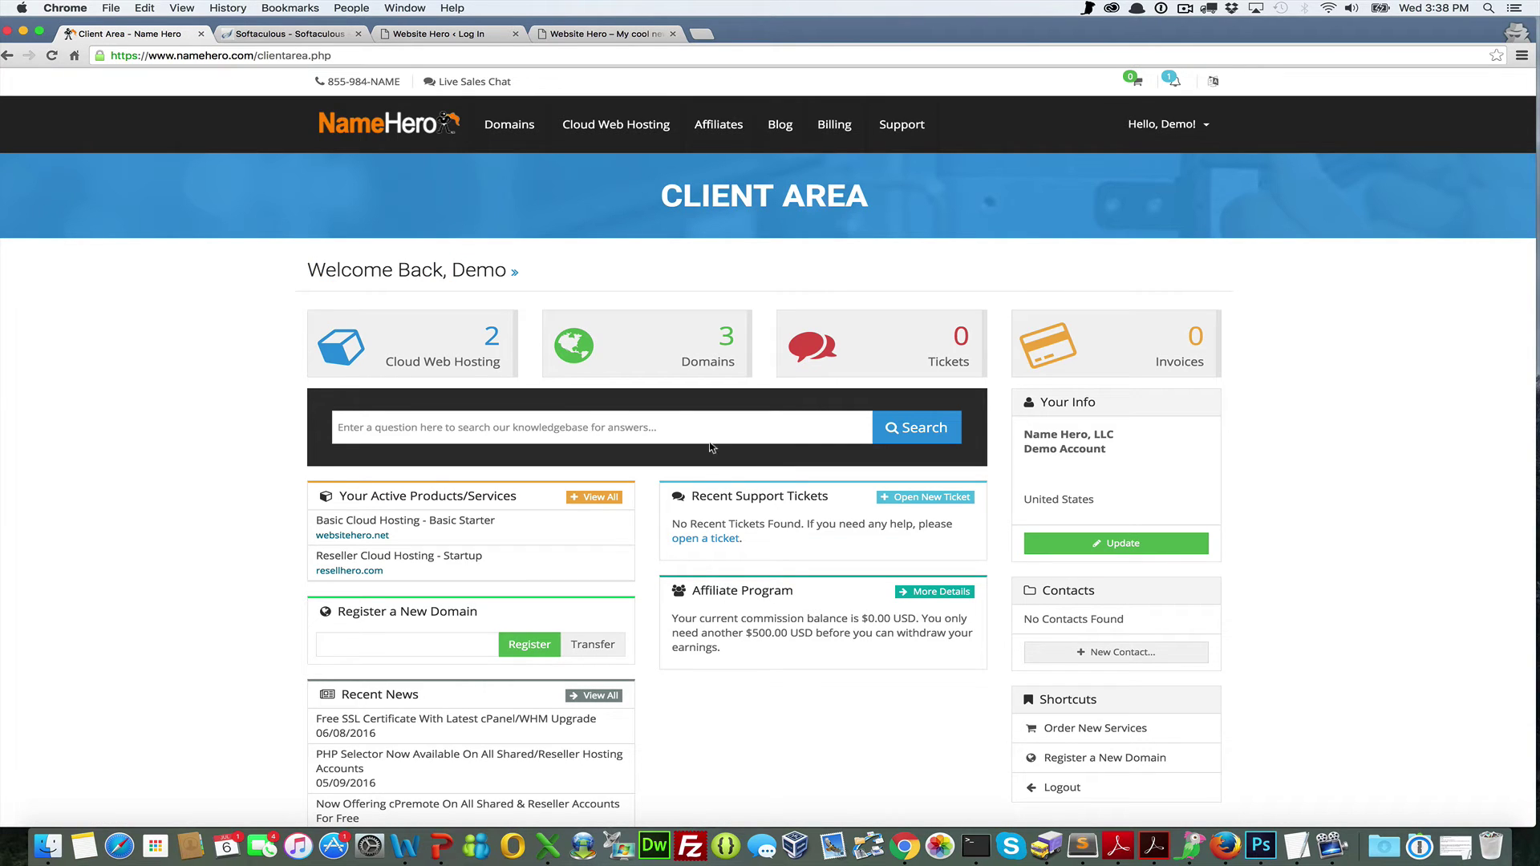
left_click(429, 359)
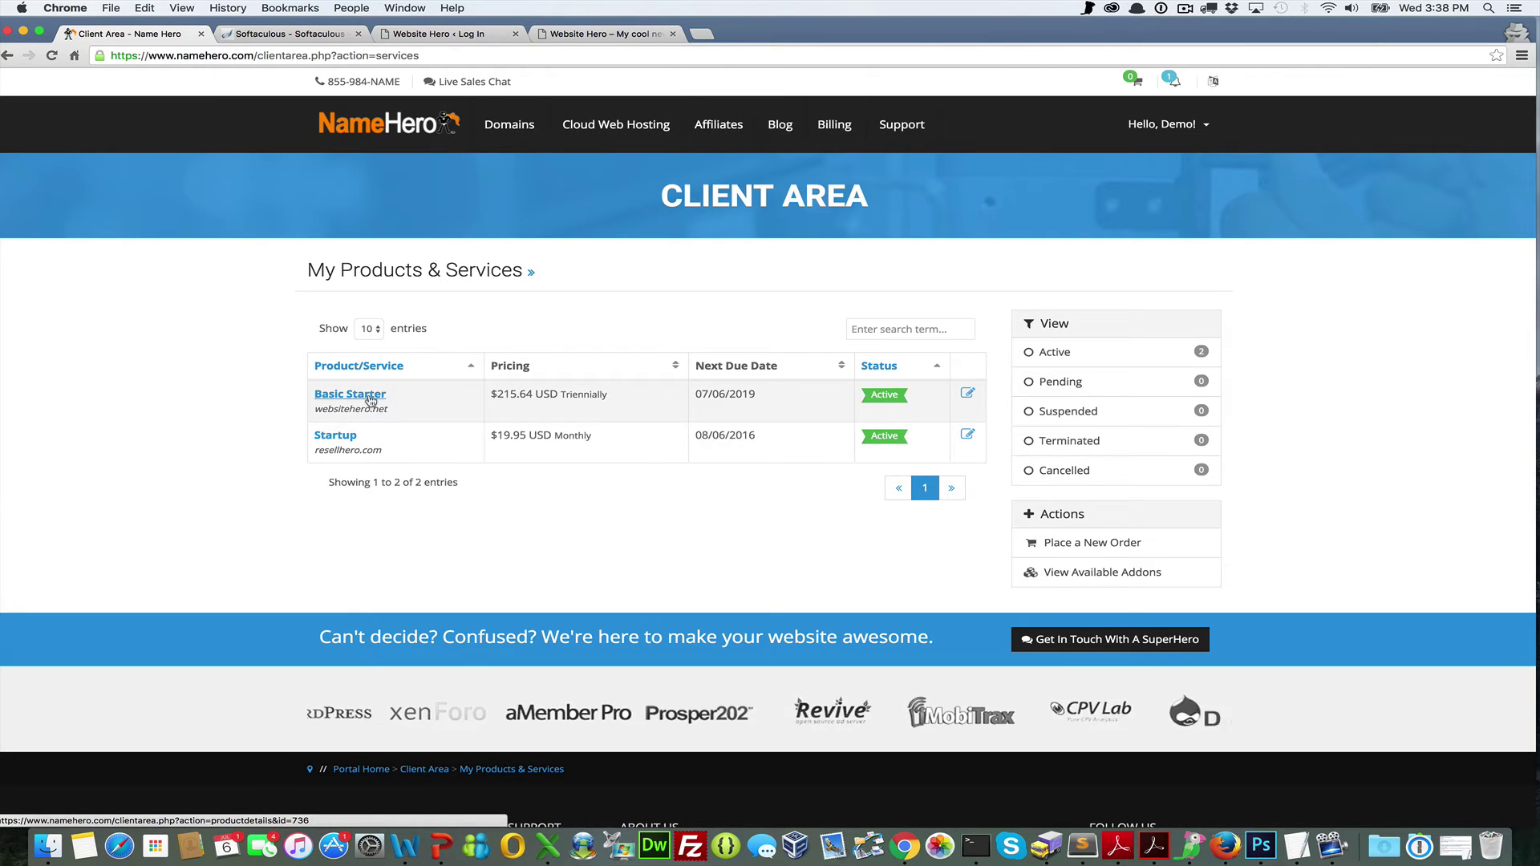
left_click(323, 441)
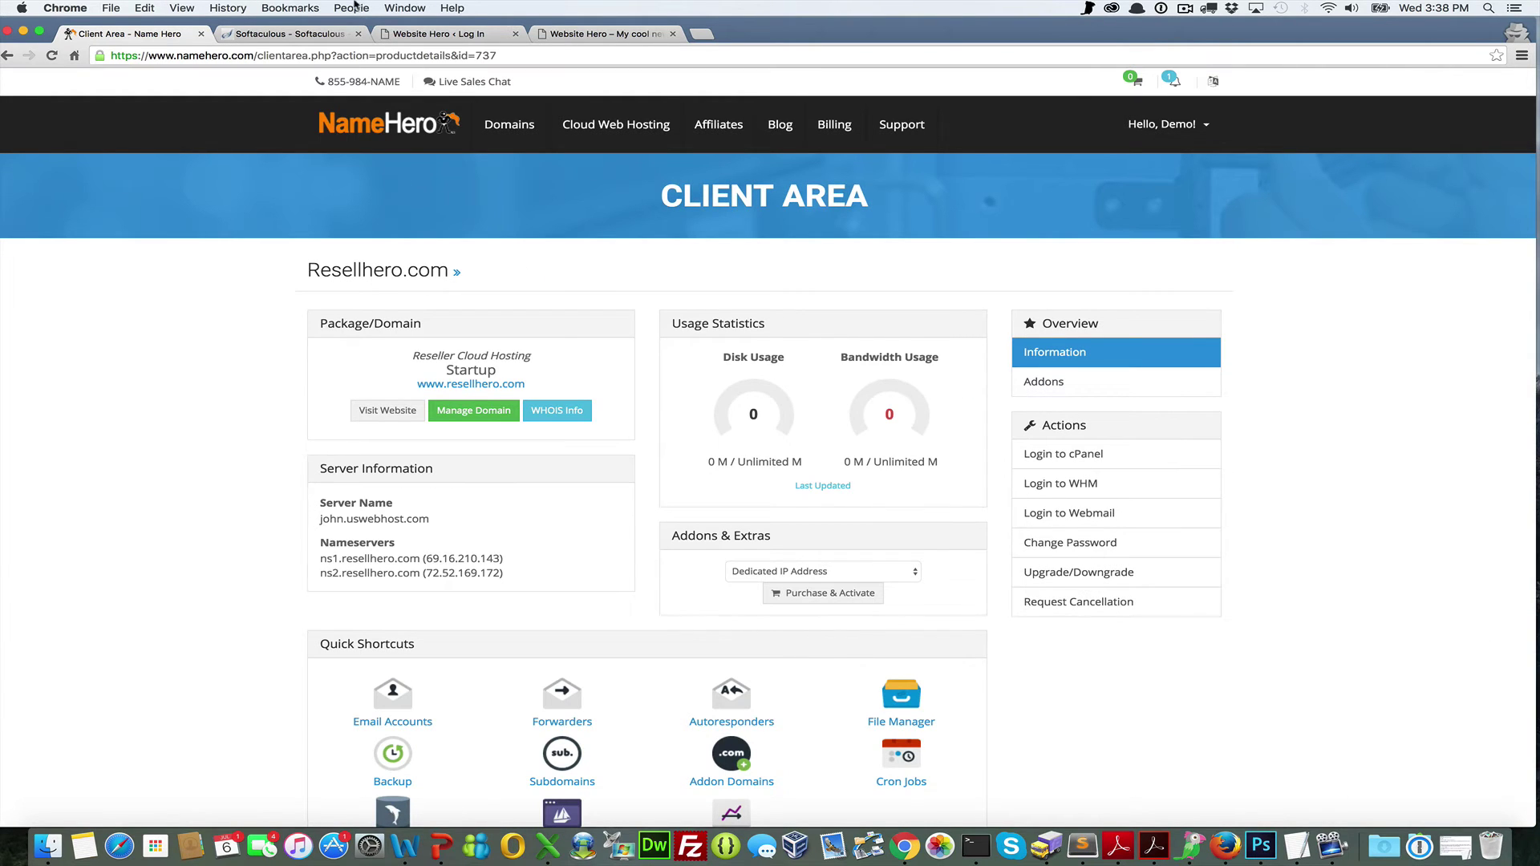
Close the Softaculous tab and both Website Hero tabs
left_click(359, 34)
left_click(359, 34)
left_click(359, 33)
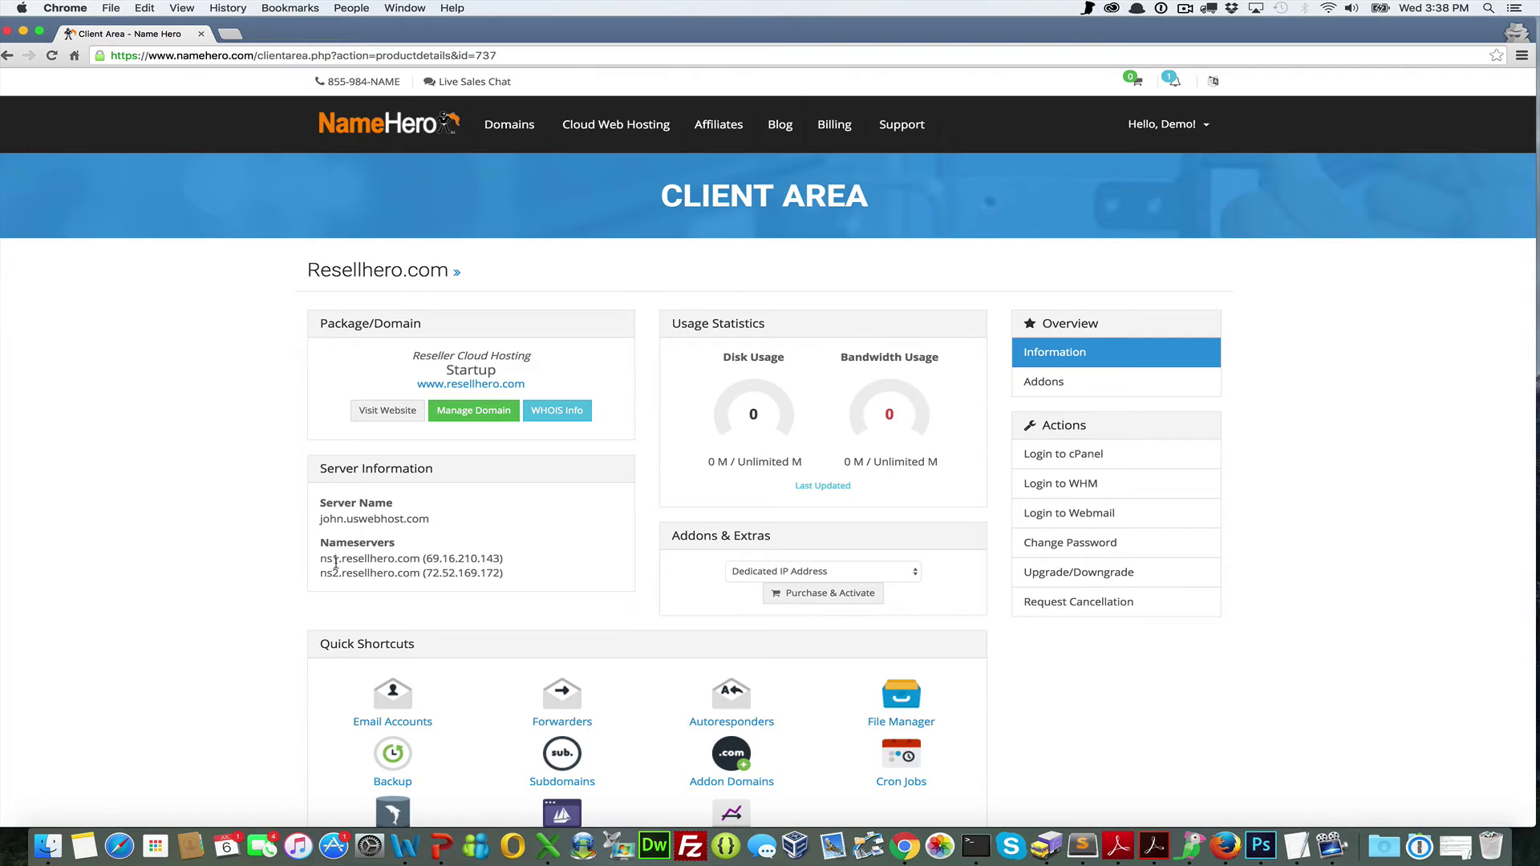
Review the ns1.resellhero.com and ns2.resellhero.com entries under Server Information
left_click_drag(320, 556, 506, 574)
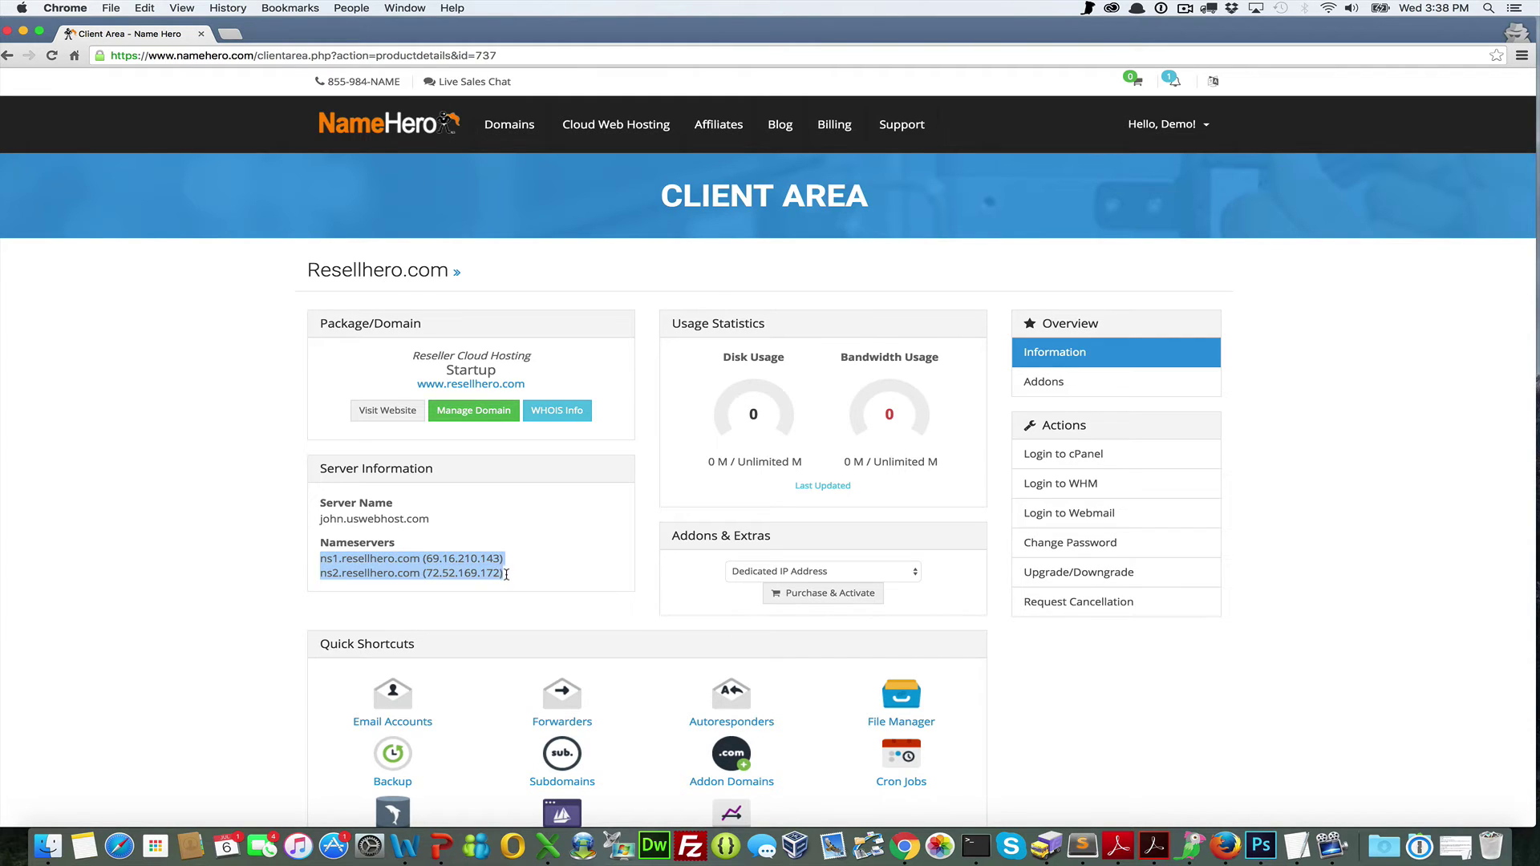
left_click(341, 562)
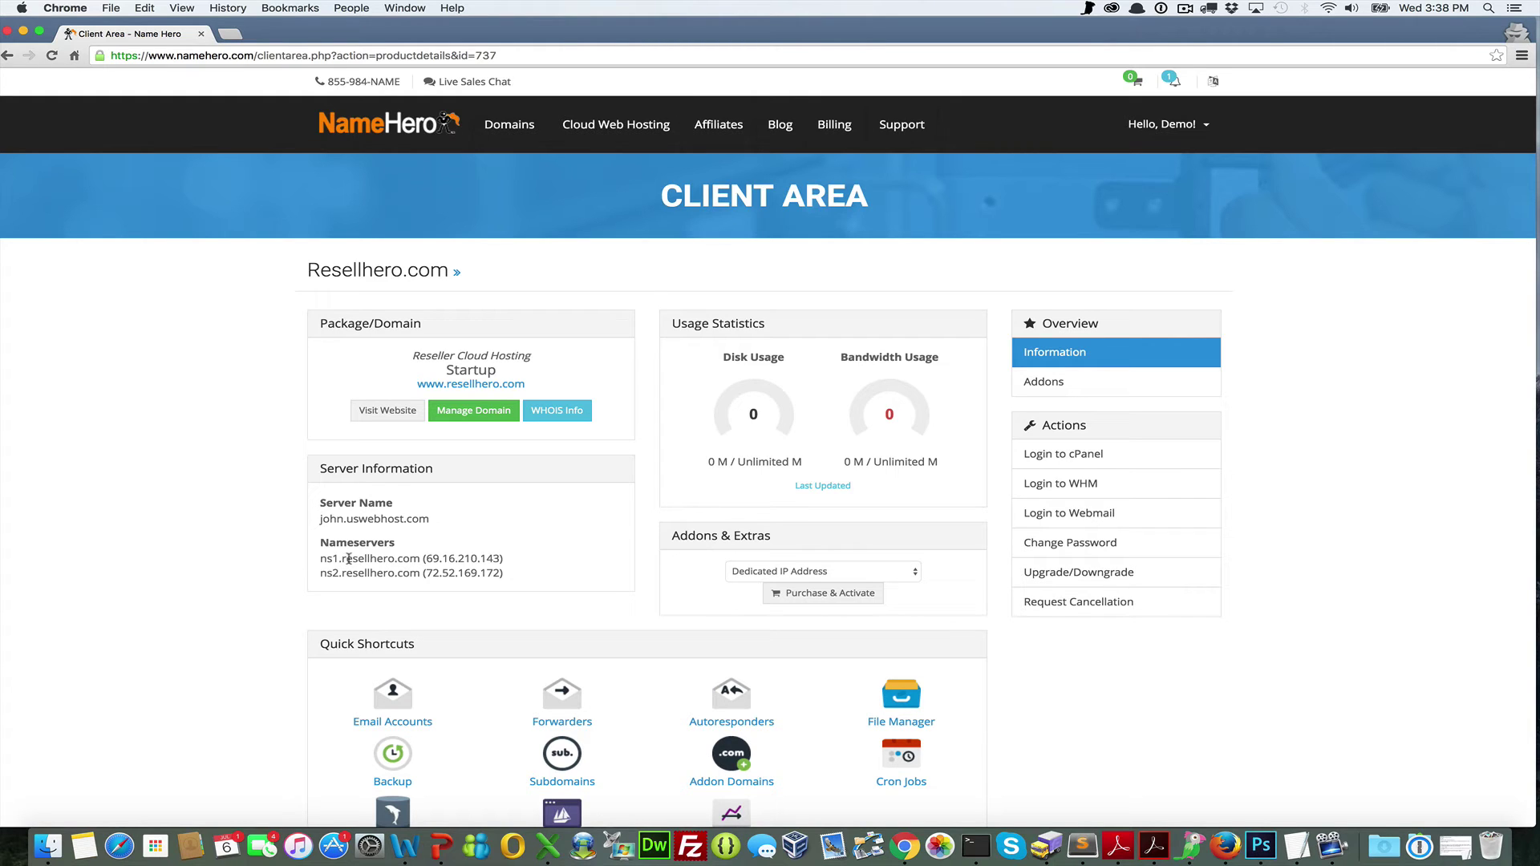
left_click_drag(342, 560, 499, 558)
left_click(226, 456)
mouse_move(489, 125)
mouse_move(506, 158)
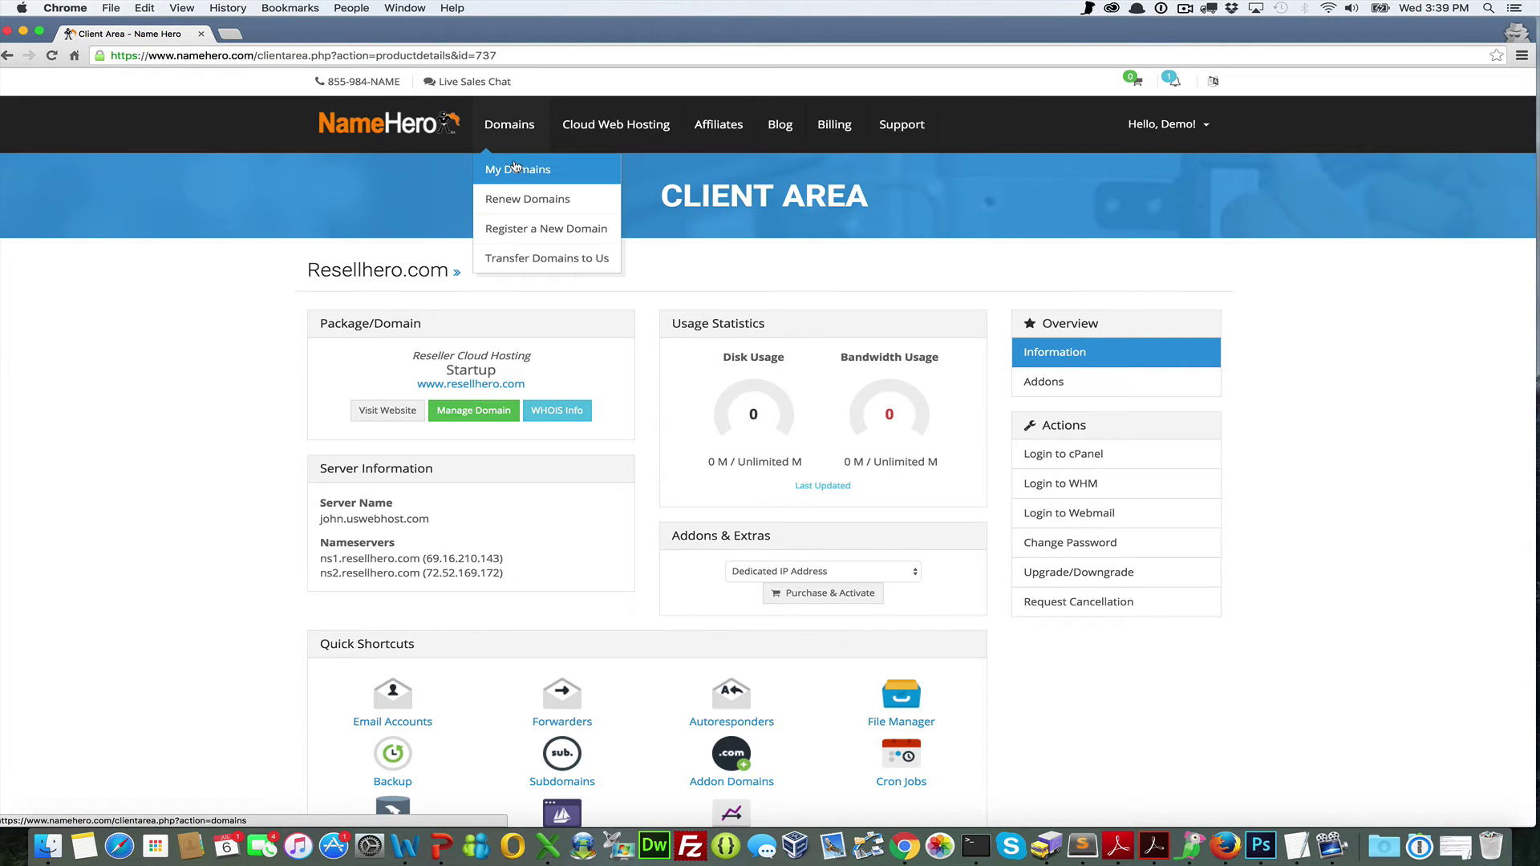
Open the Private Nameservers form for Resellhero.com from My Domains
left_click(510, 171)
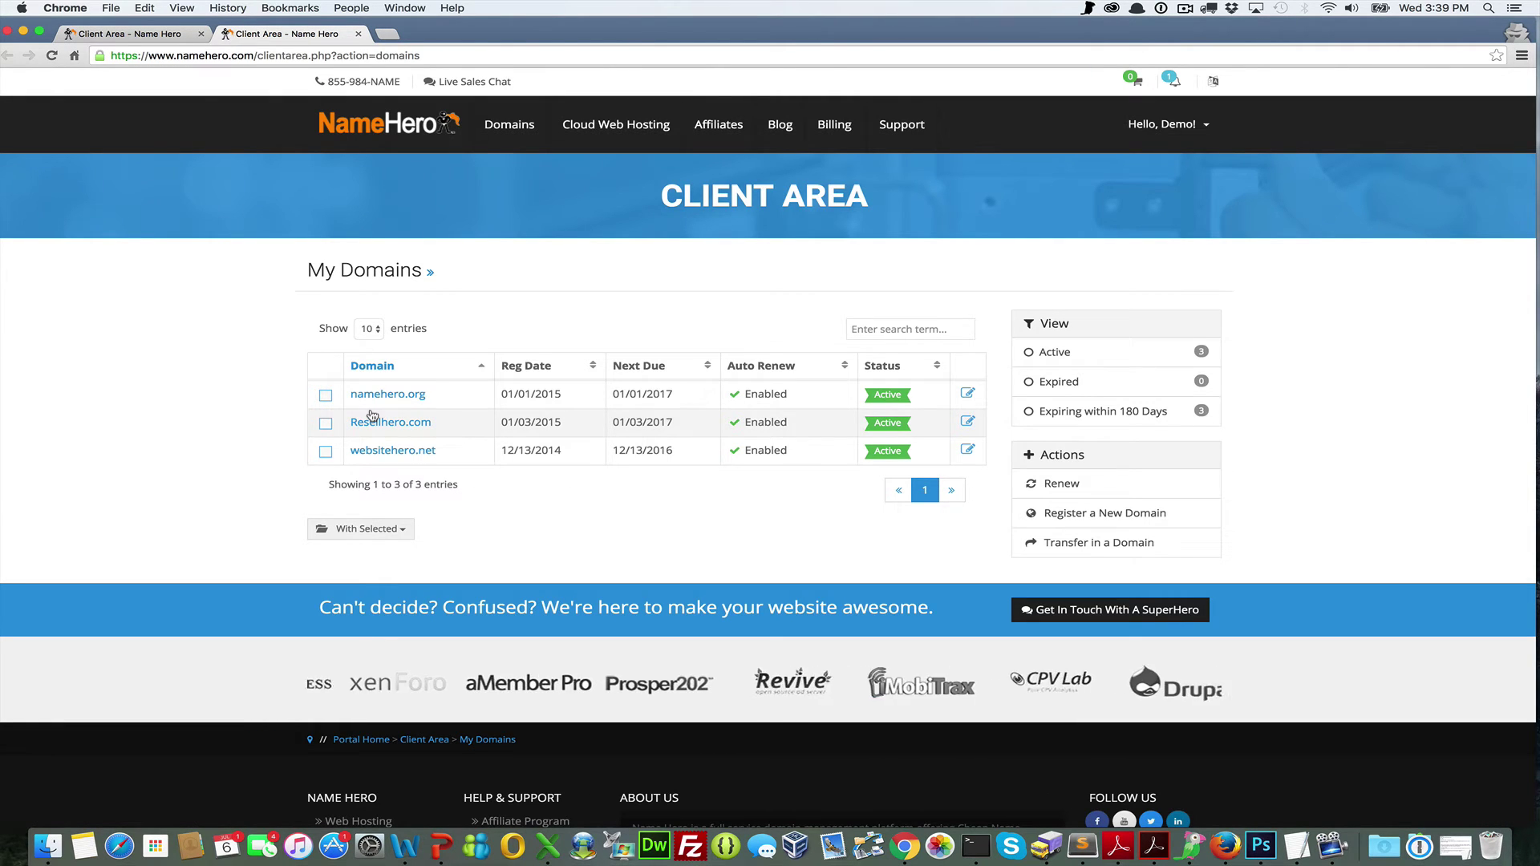
left_click(376, 425)
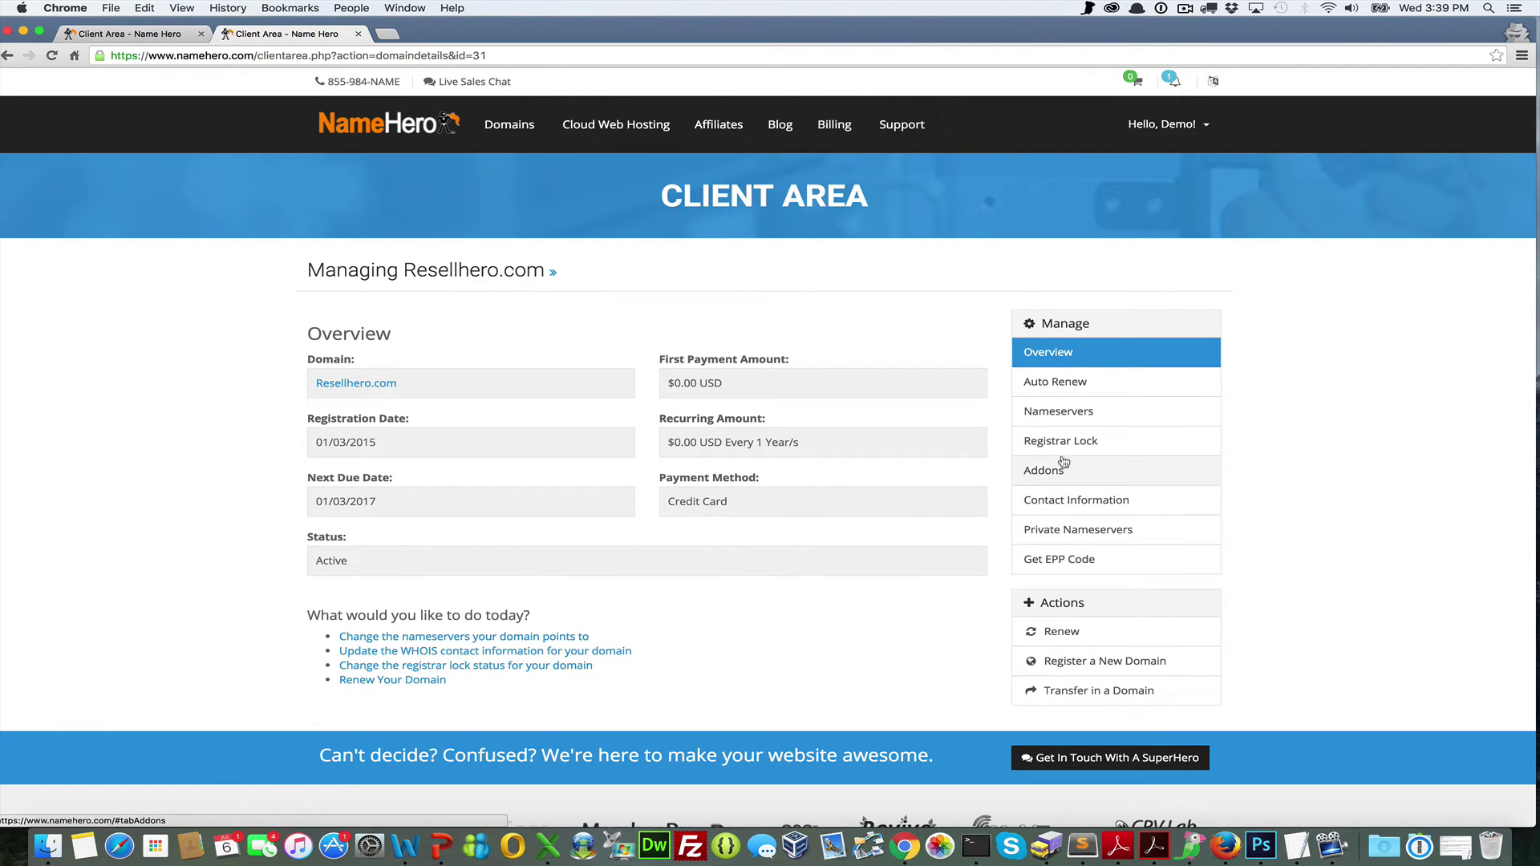
left_click(1050, 527)
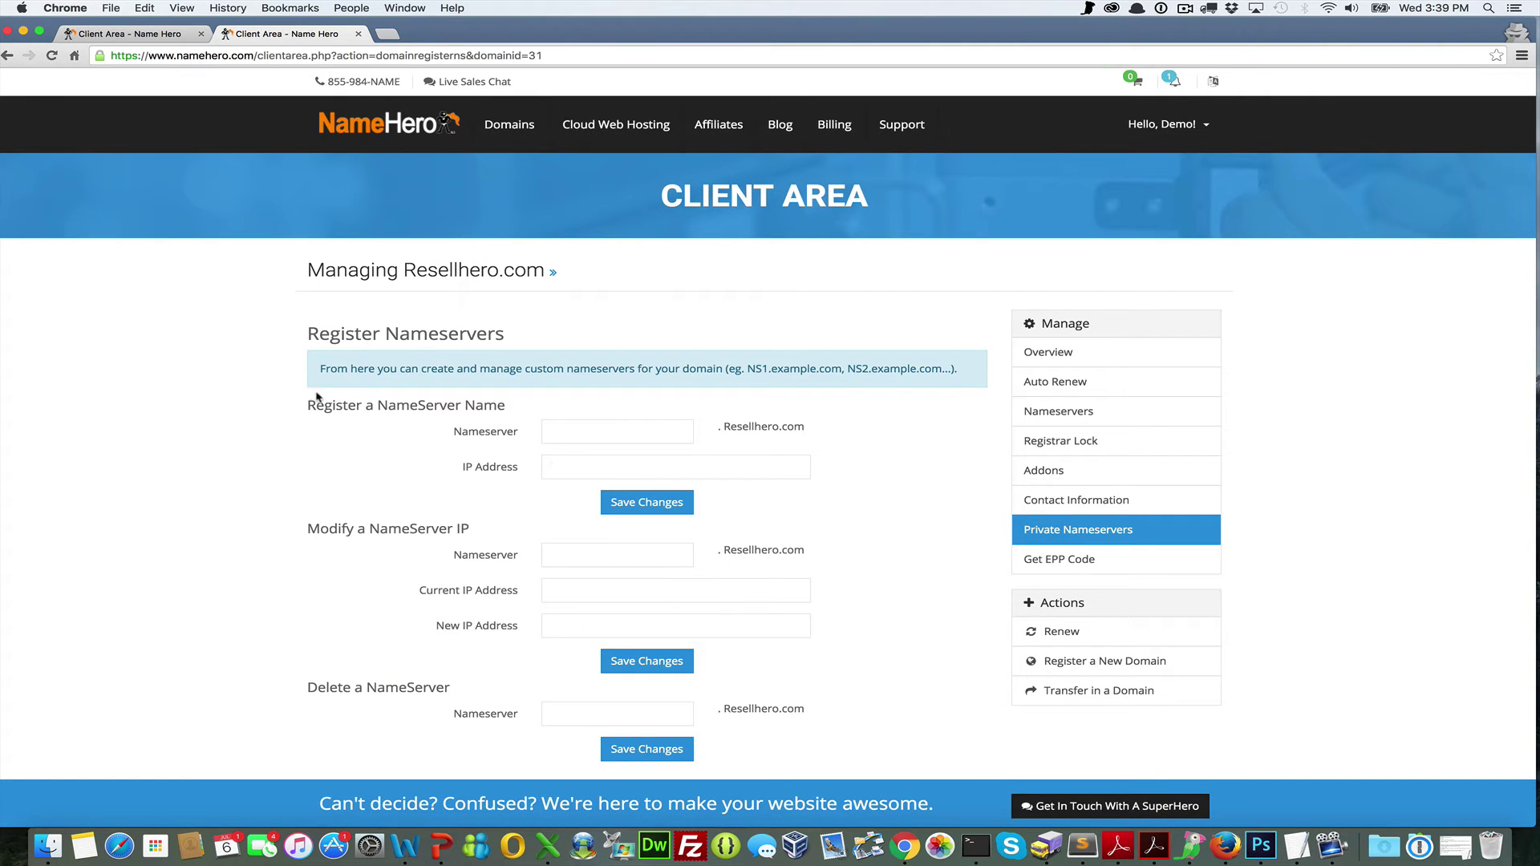
Register nameserver ns1 with IP 69.16.210.143 copied from the overview tab
type("ns1")
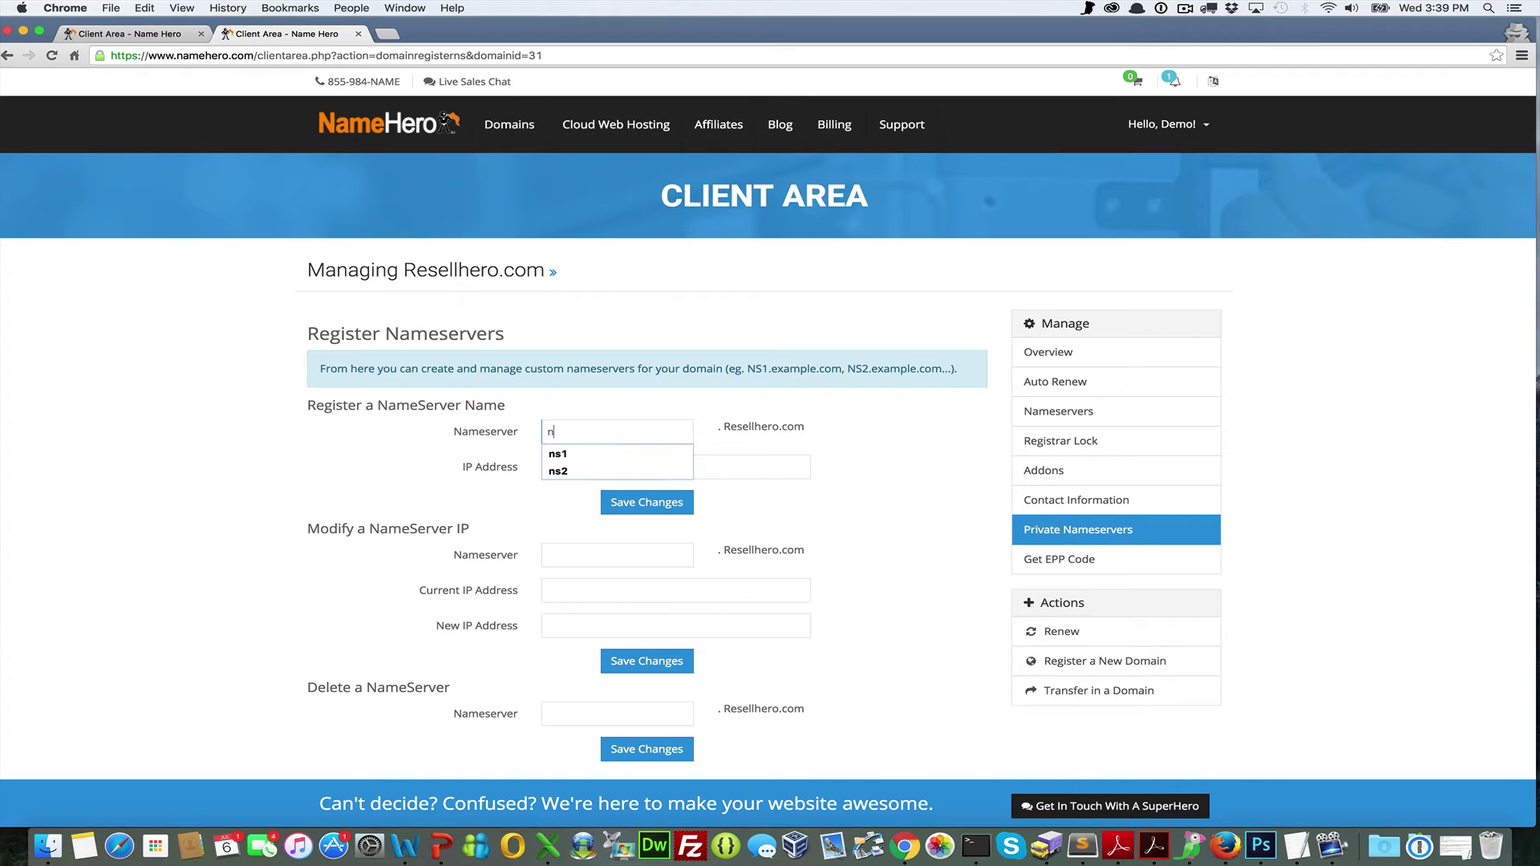
left_click(124, 30)
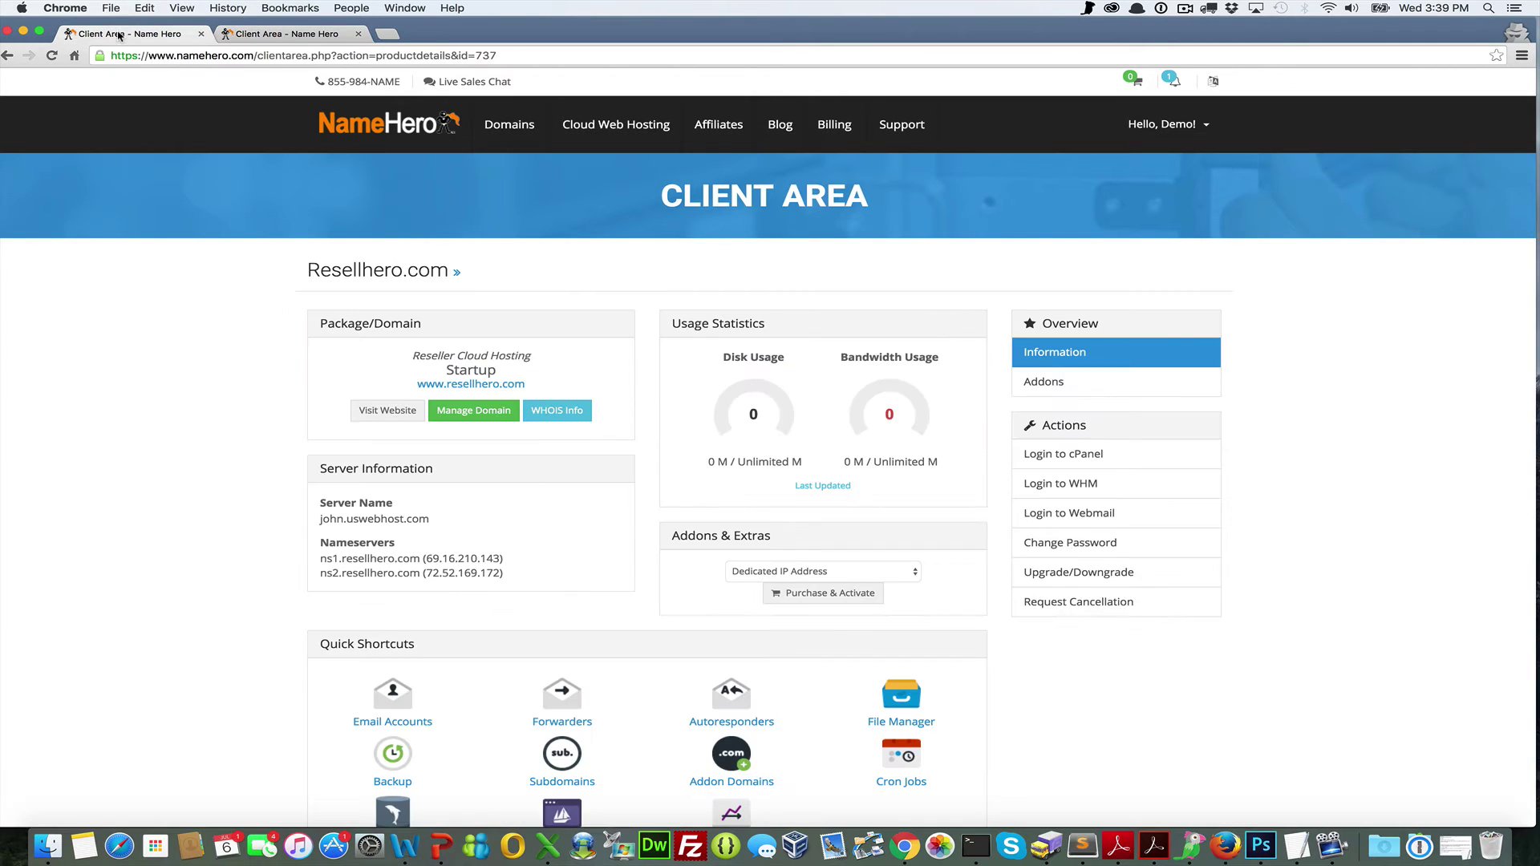
left_click_drag(426, 562, 498, 562)
key("super+c")
key("ctrl+Tab")
left_click(564, 467)
key("super+v")
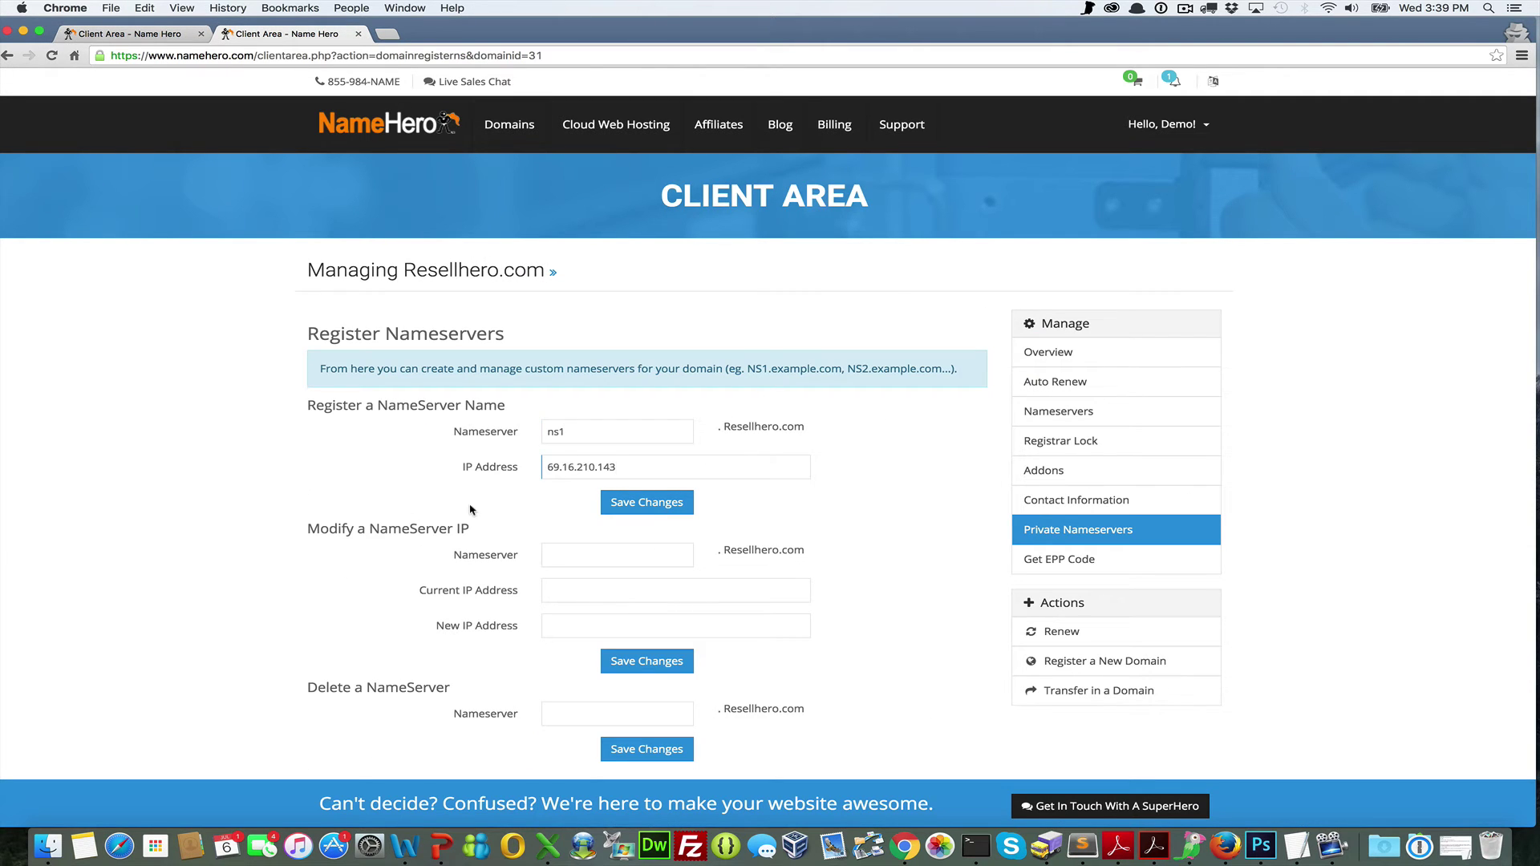
left_click(665, 502)
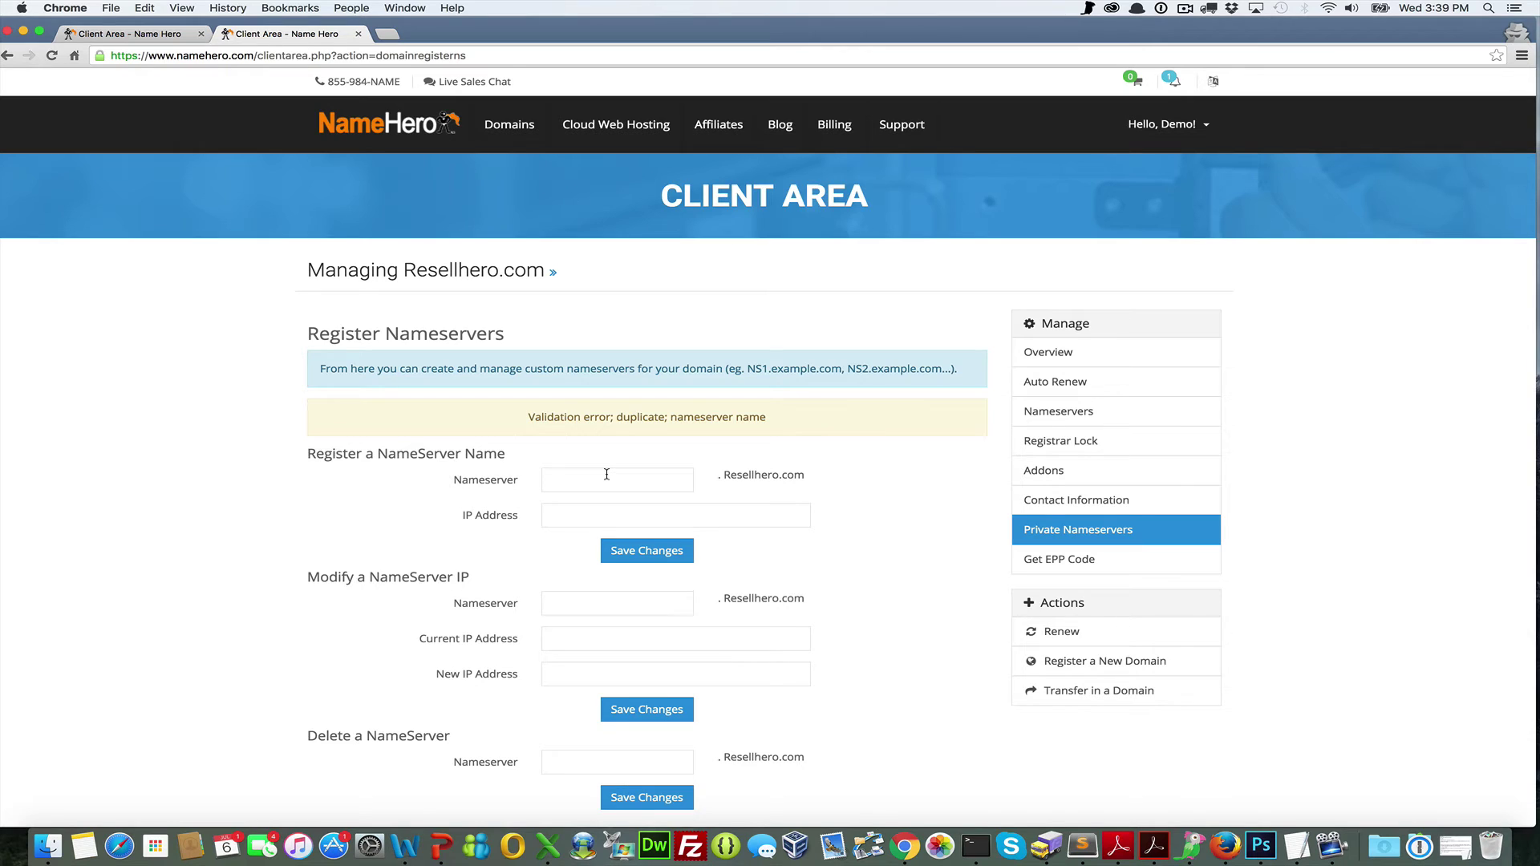
Register nameserver ns2 with IP 72.52.169.172 copied from the overview tab
type("ns2")
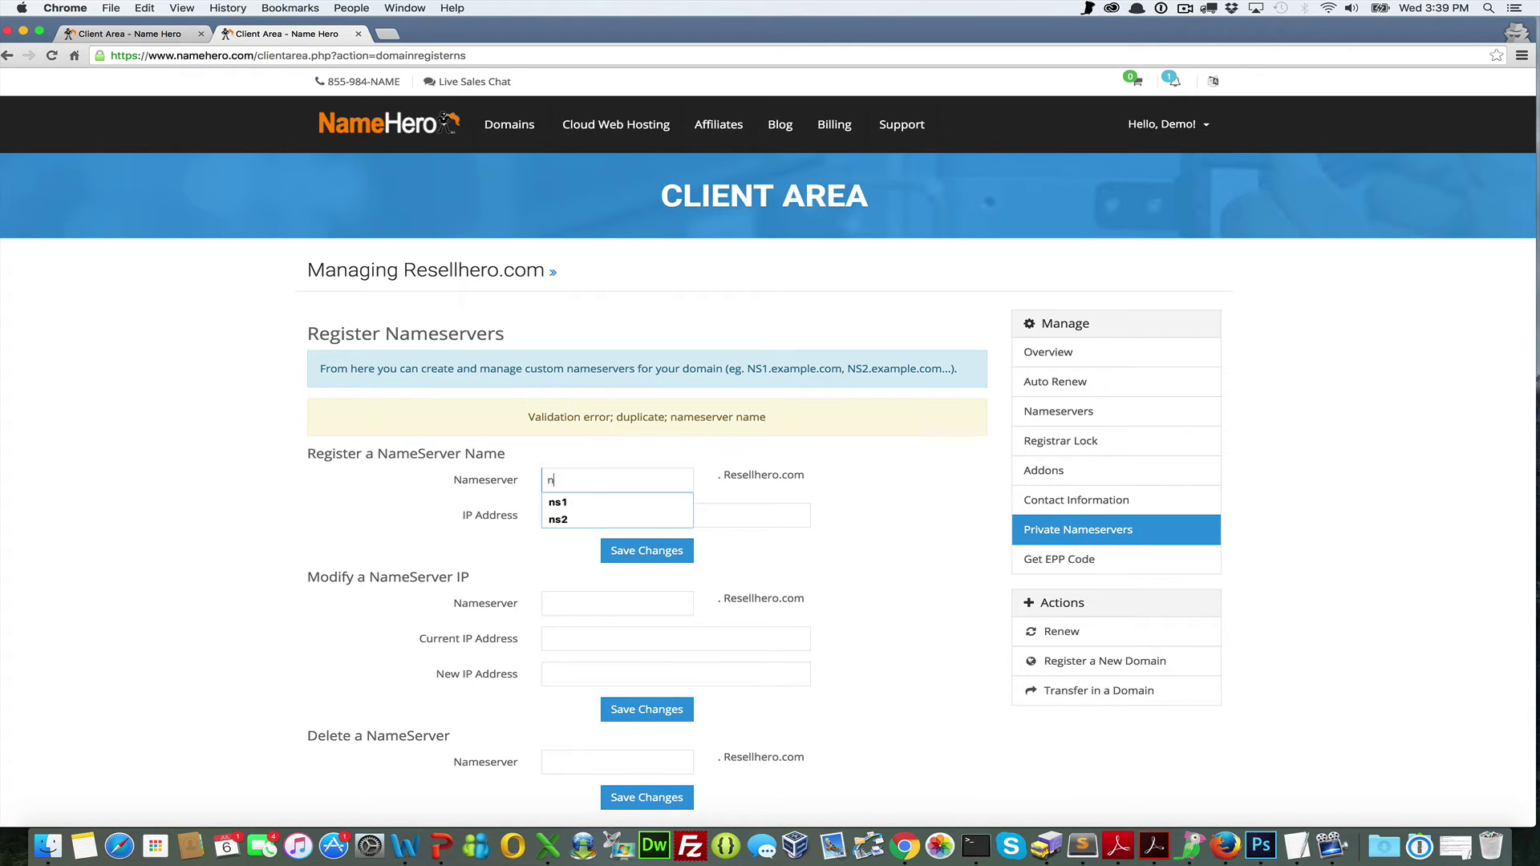
left_click(128, 34)
left_click_drag(426, 573, 502, 573)
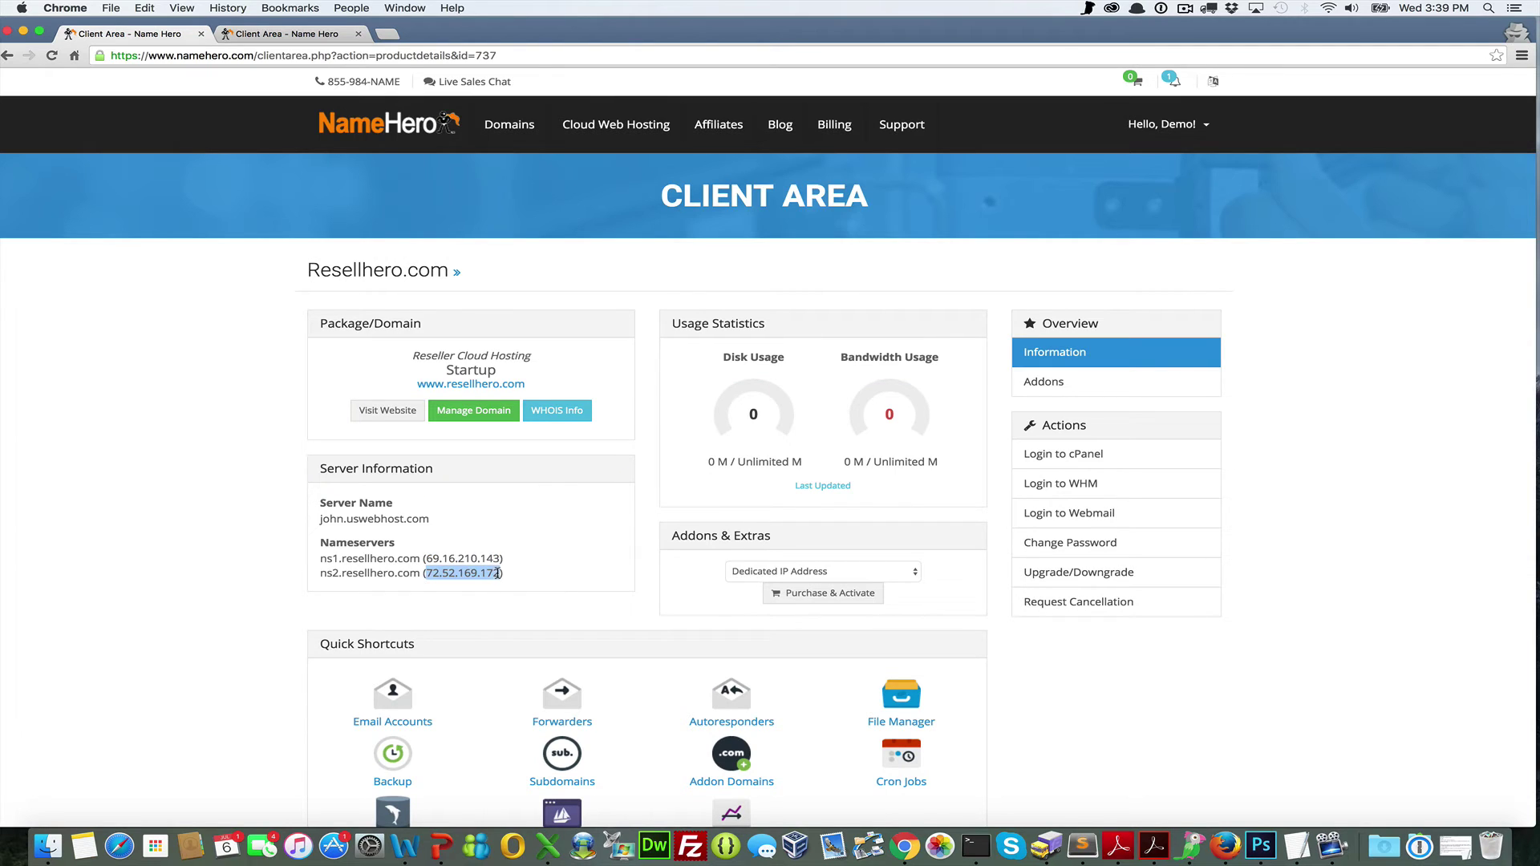
key("super+c")
key("ctrl+Tab")
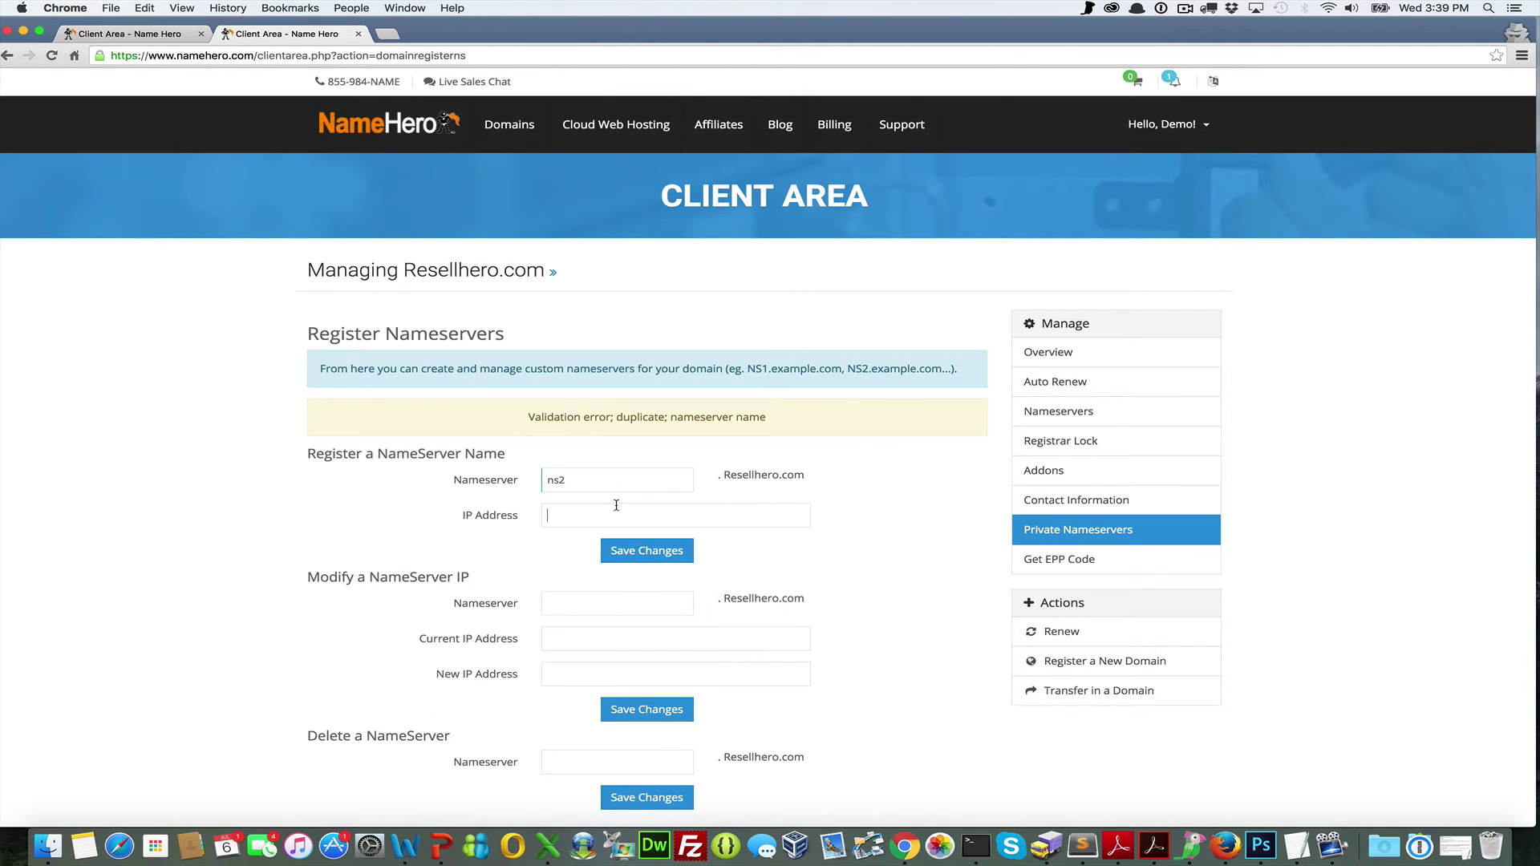
left_click(615, 513)
key("super+v")
left_click(623, 554)
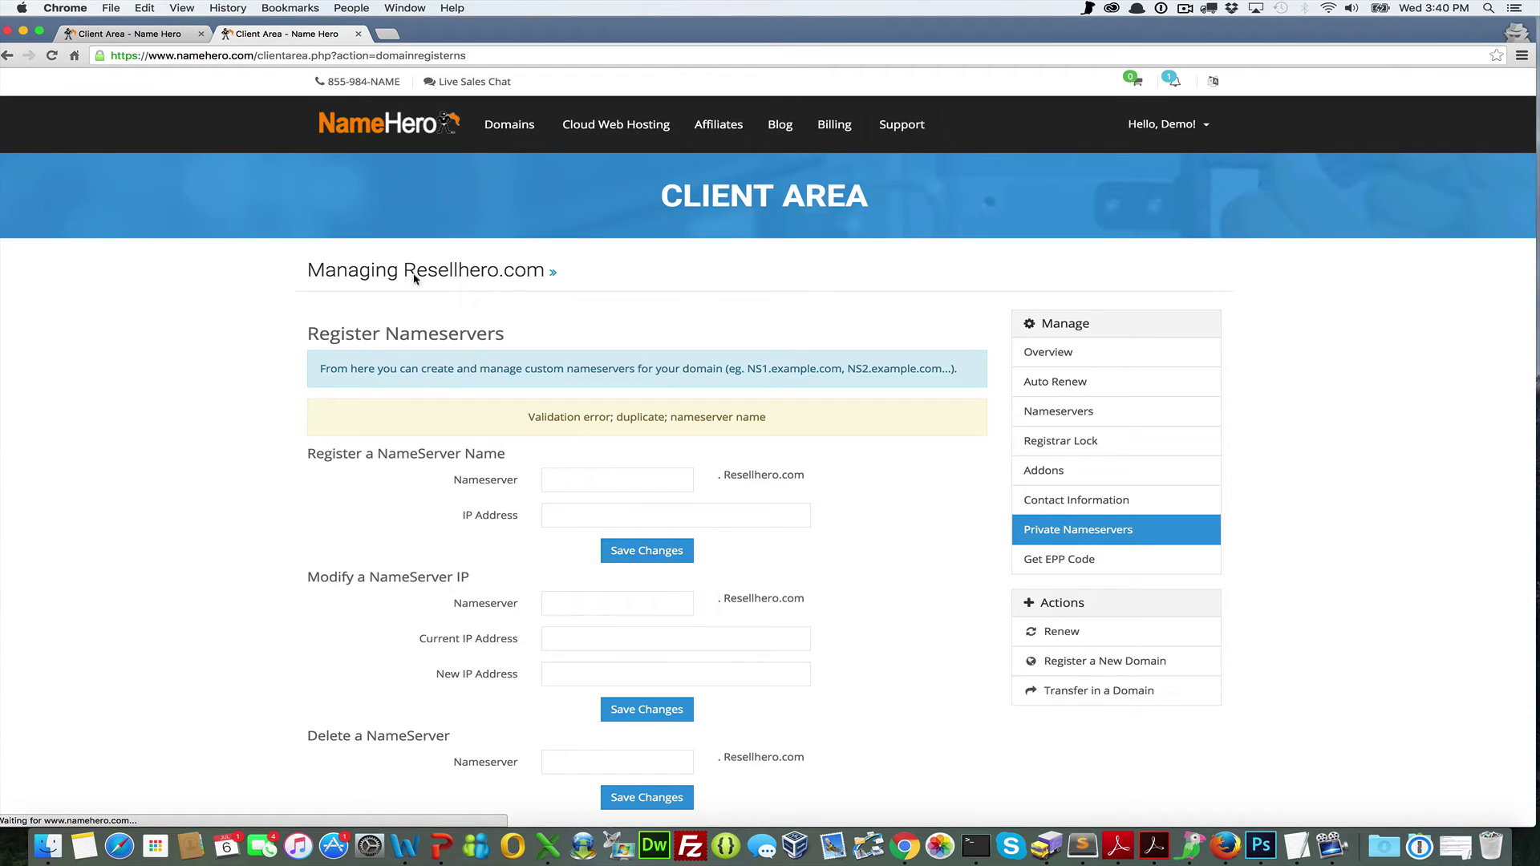
Open the Nameservers settings for Resellhero.com
left_click(127, 36)
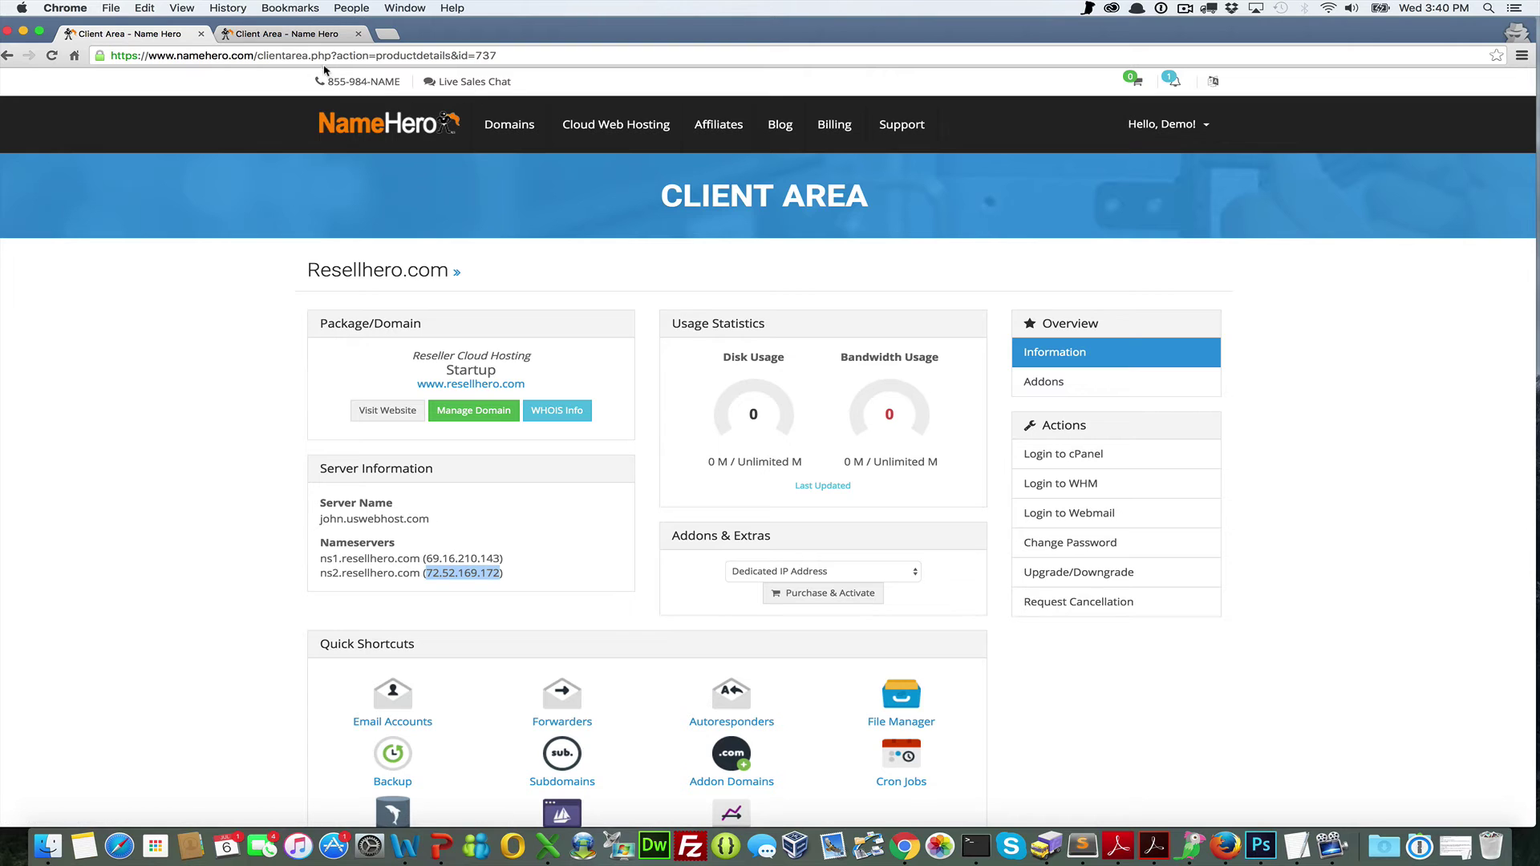
left_click(315, 39)
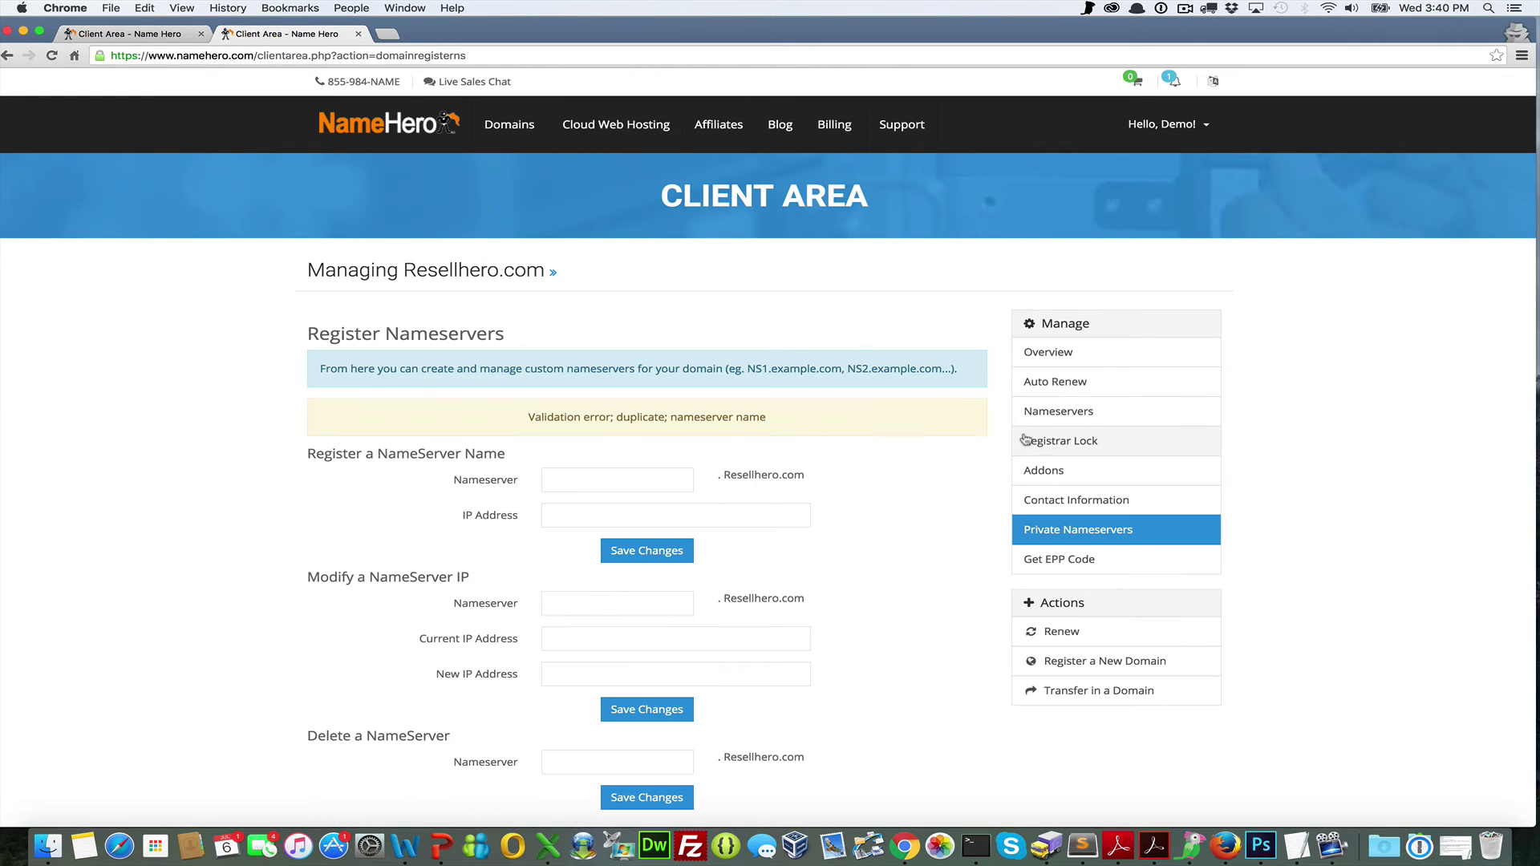
left_click(1043, 417)
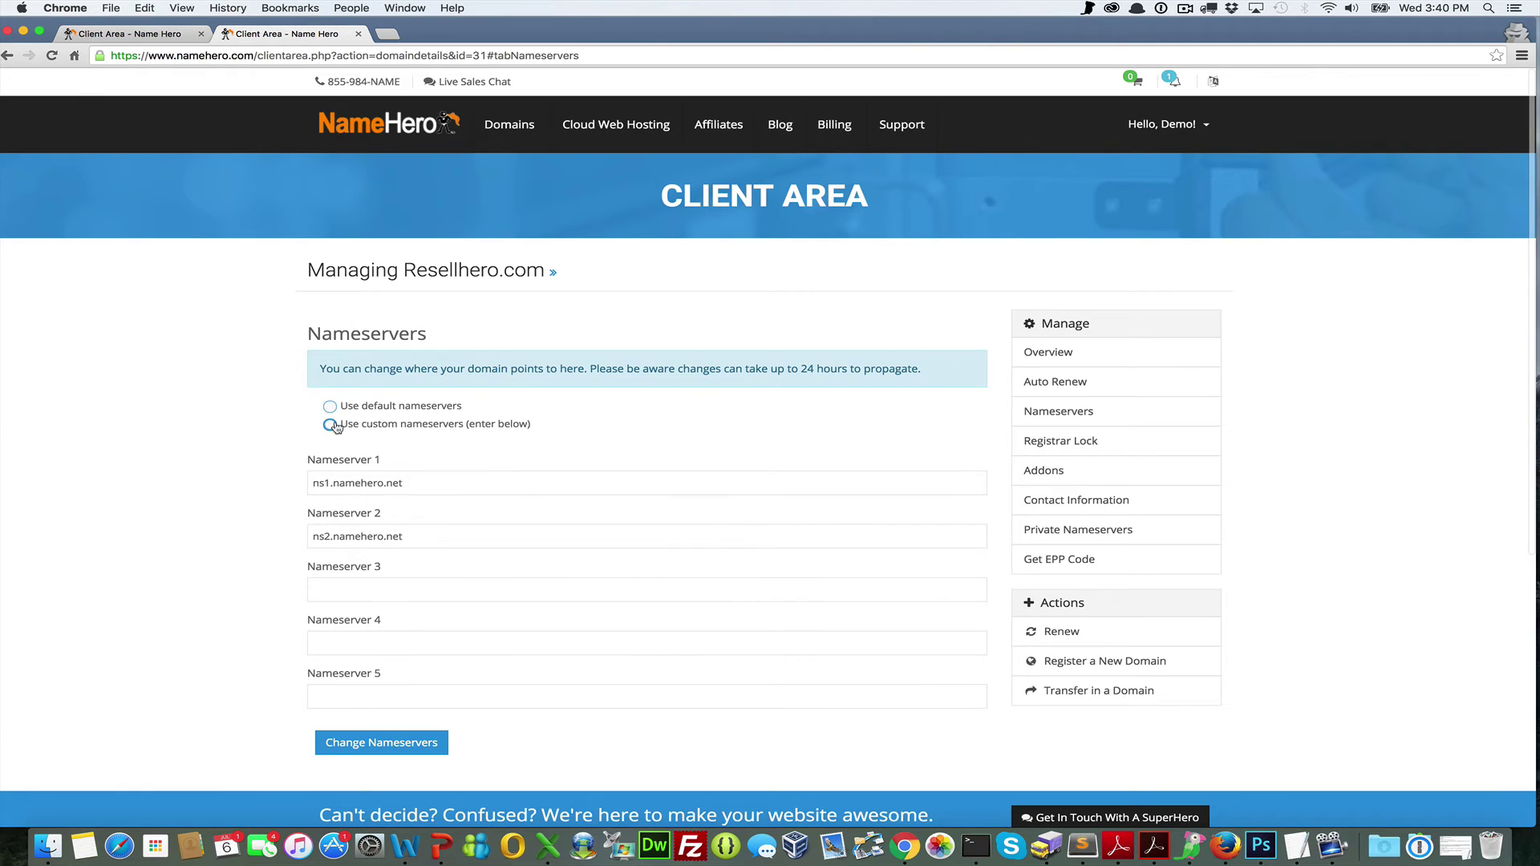
Change the nameservers to ns1.resellhero.com and ns2.resellhero.com and save
left_click_drag(405, 483, 230, 437)
type("ns1.re")
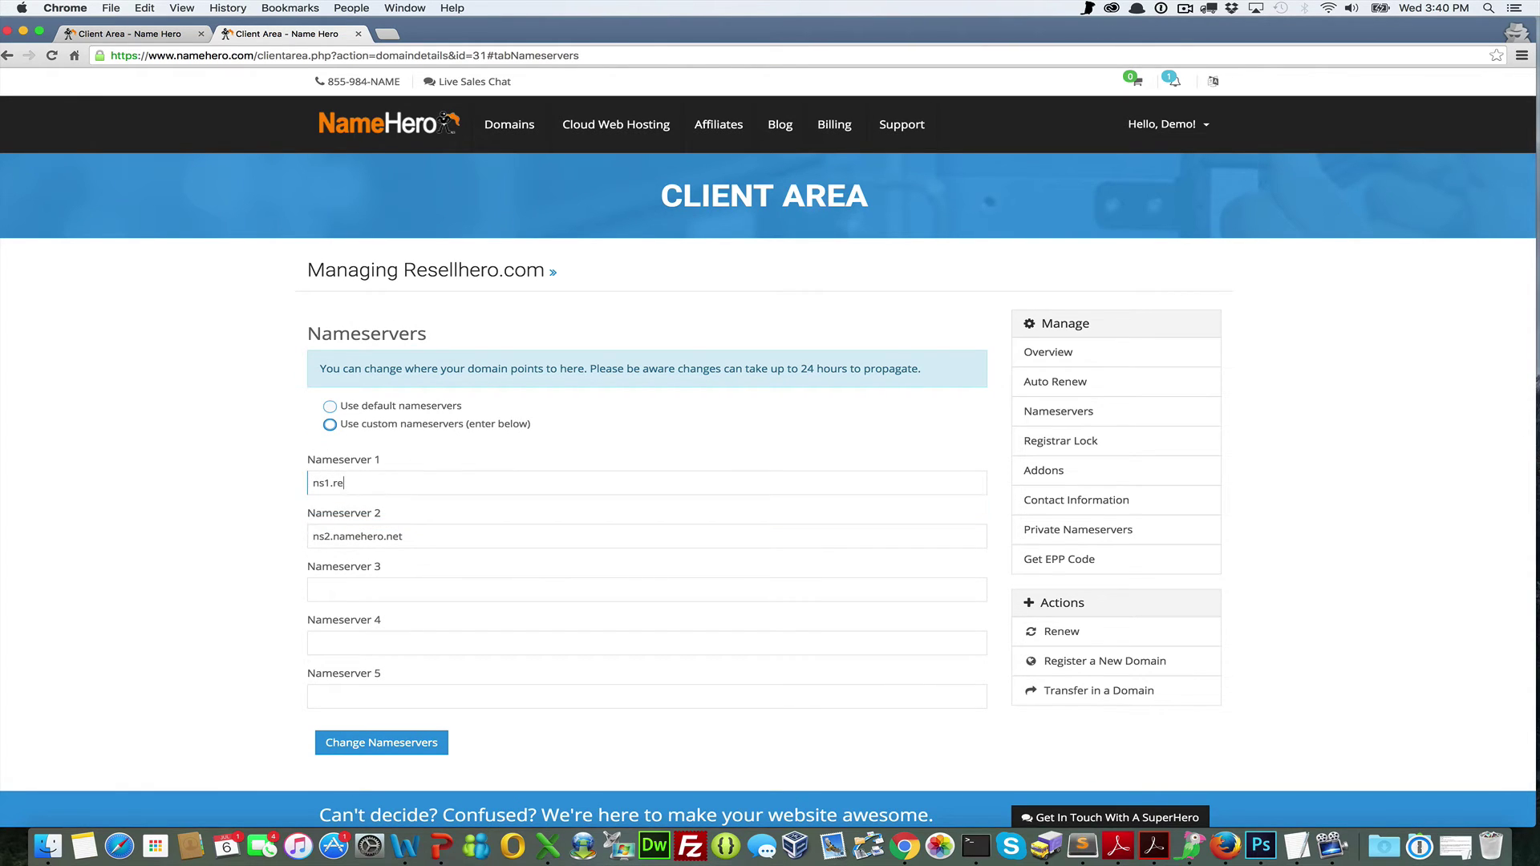
type("sellhero.net")
key("Tab")
type("n")
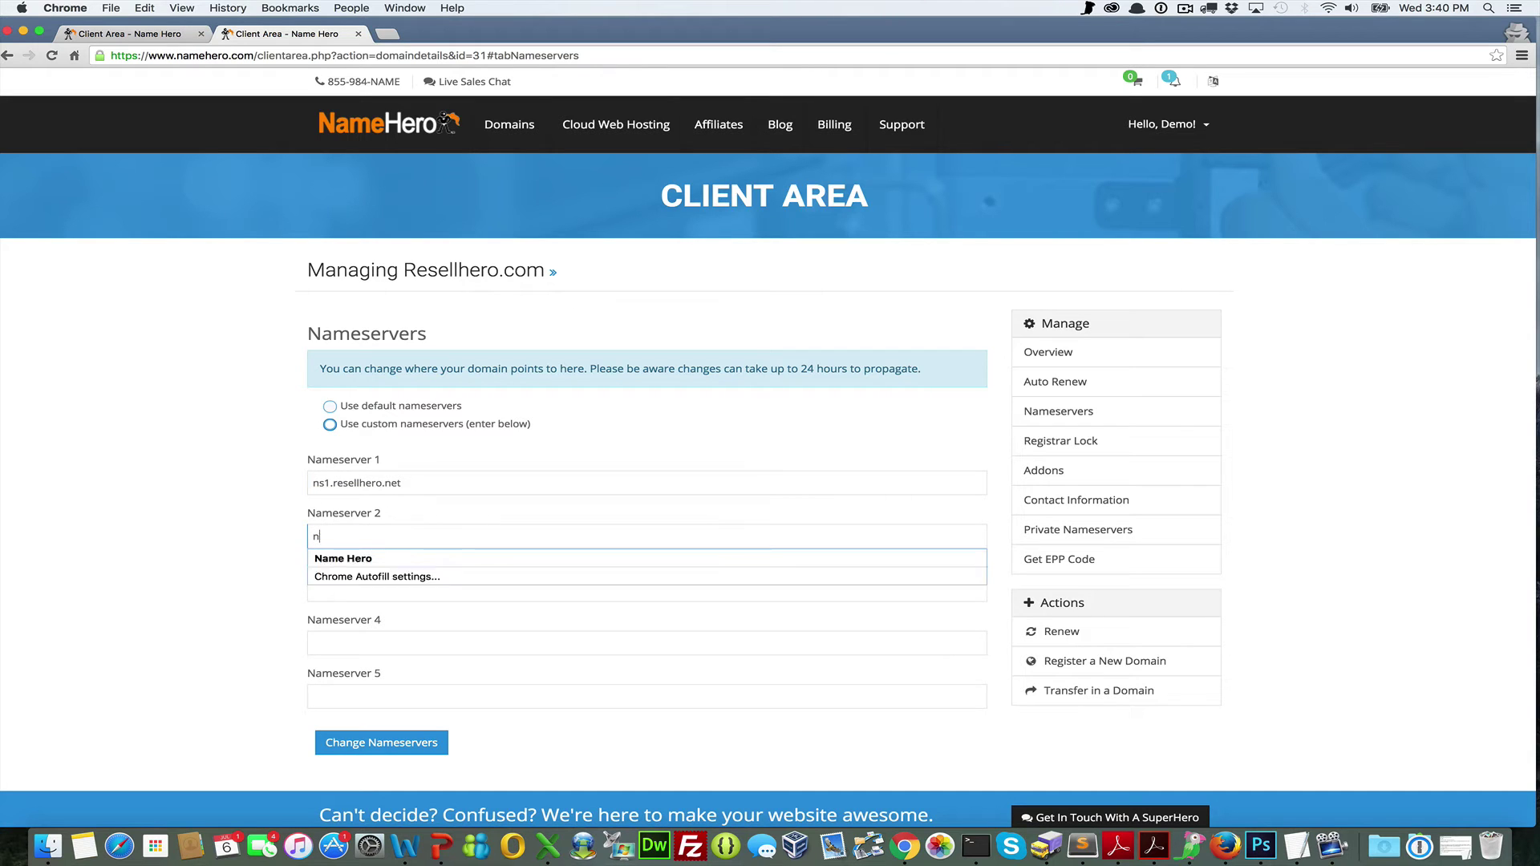
type("s2.rese")
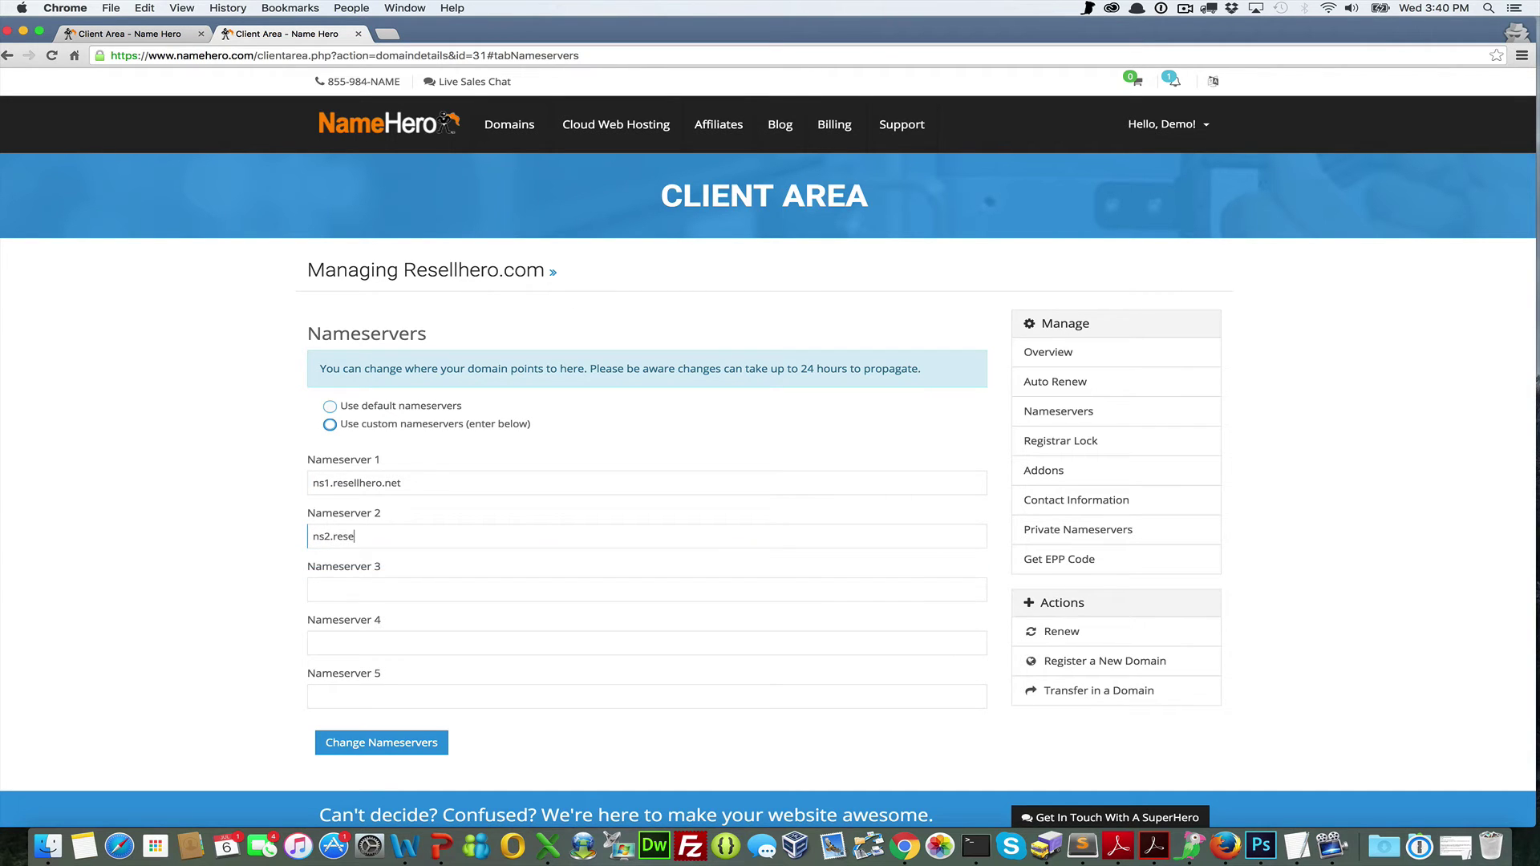
left_click(400, 483)
key("BackSpace")
key("BackSpace")
key("BackSpace")
type("com")
left_click(409, 532)
type("llhero.com")
left_click(239, 590)
left_click(338, 745)
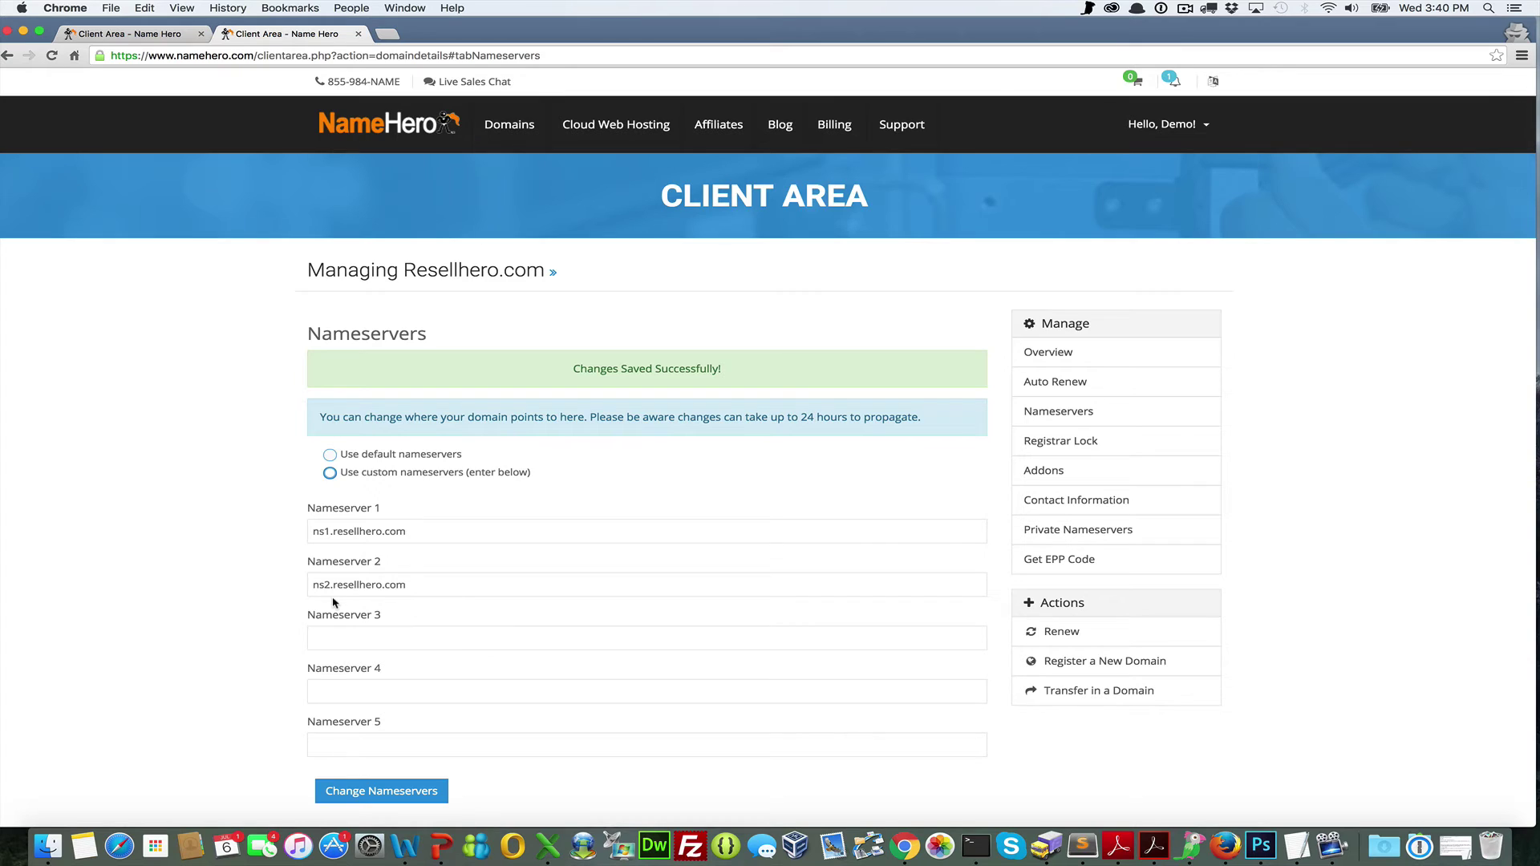
Re-enter the nameservers as ns1.namehero.net and ns2.namehero.net
left_click_drag(416, 531, 333, 530)
type("namehero.net")
key("Tab")
type("ns2.namehero.net")
Save the namehero.net nameservers and return to the Resellhero.com service overview
left_click(330, 787)
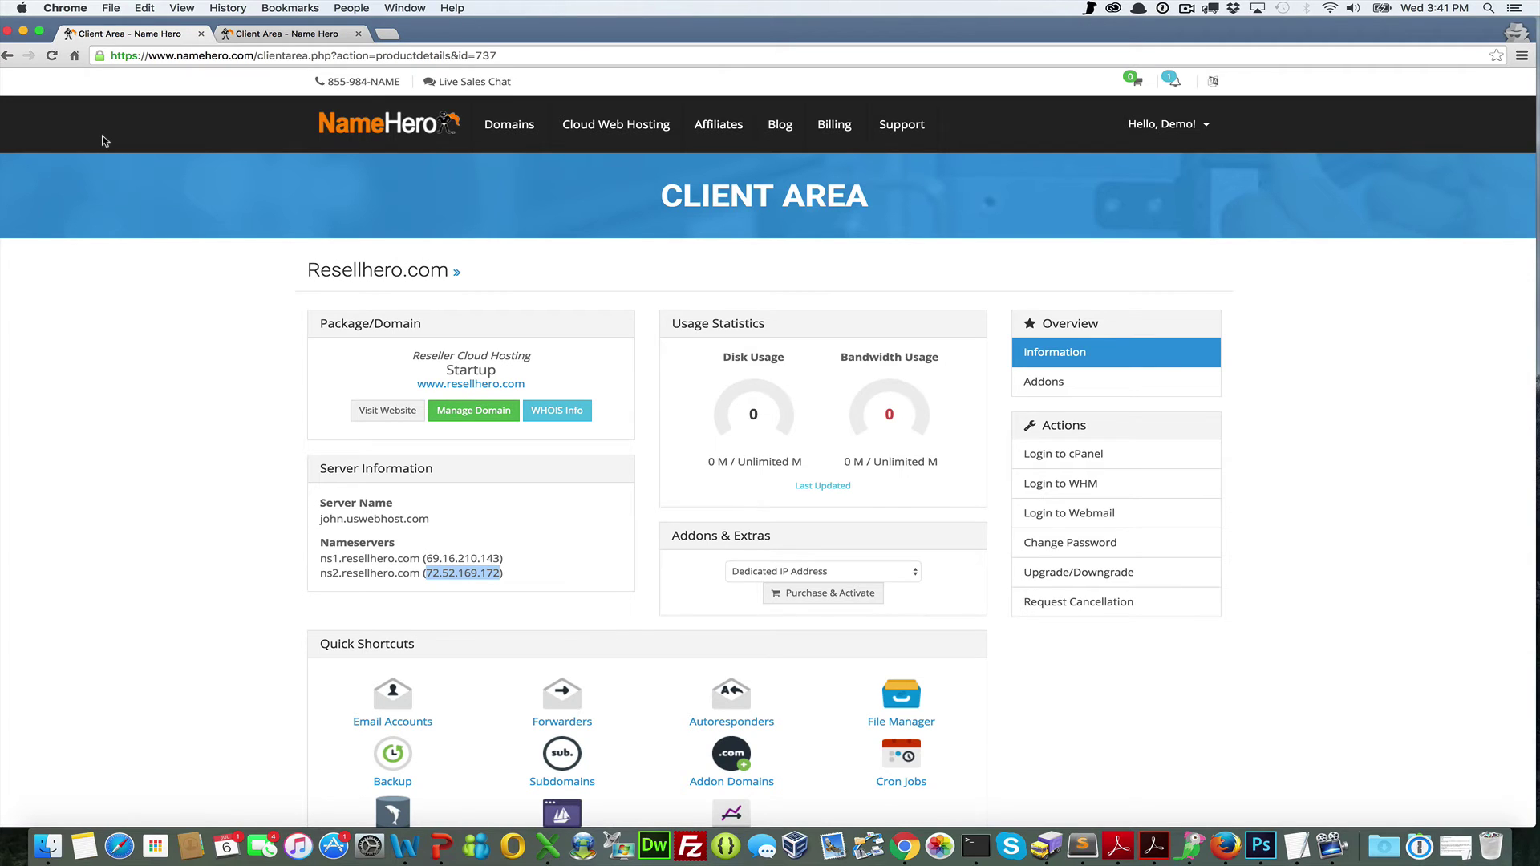
left_click(465, 529)
scroll(465, 530, "down", 2)
scroll(465, 530, "up", 2)
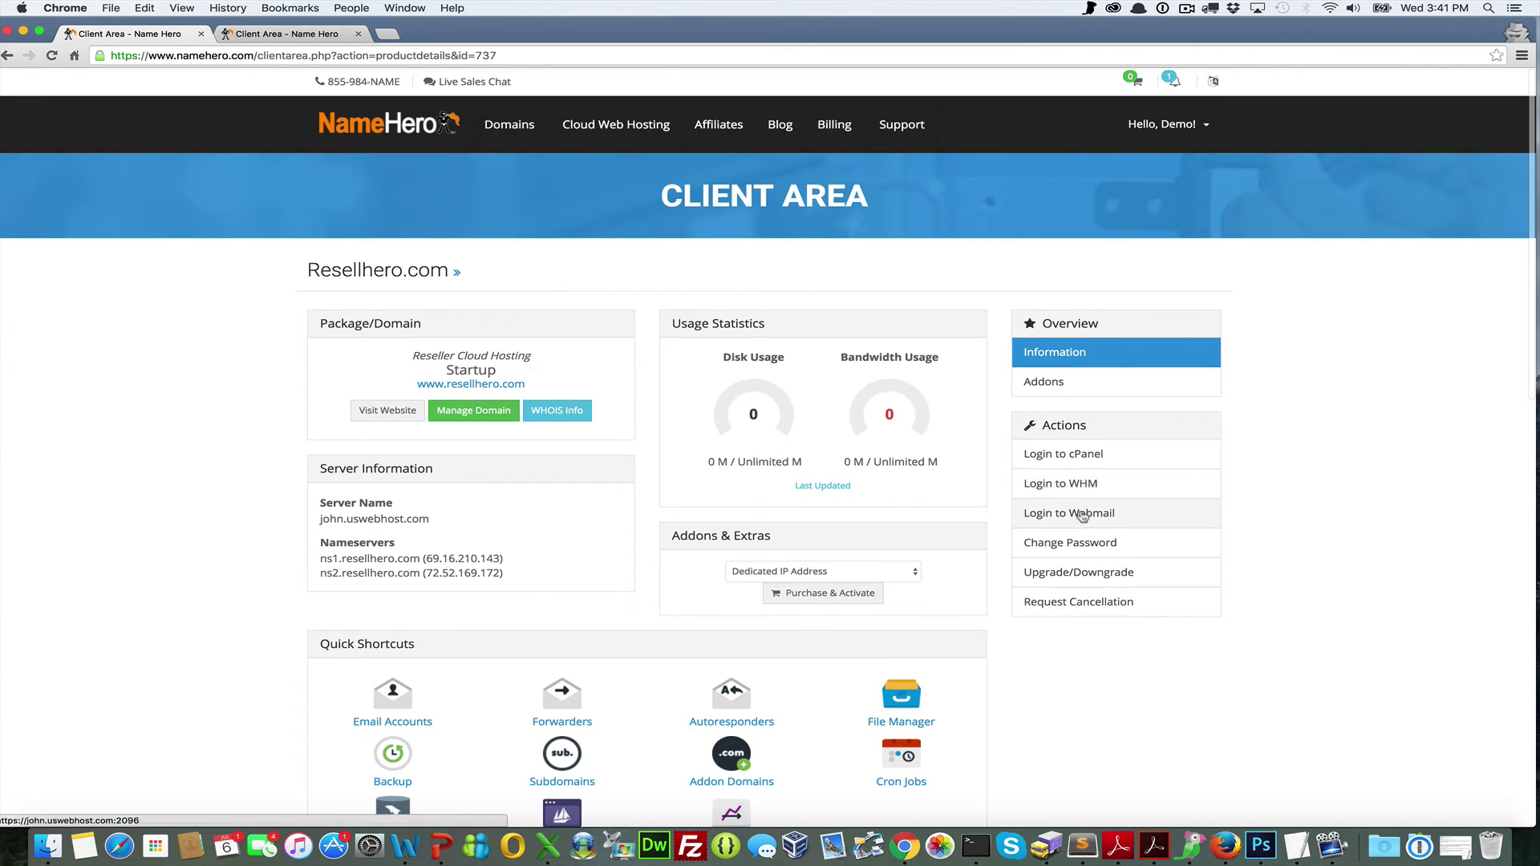
Open cPanel for Resellhero.com, launch the Softaculous WordPress installer, then return to the client area
left_click(1099, 465)
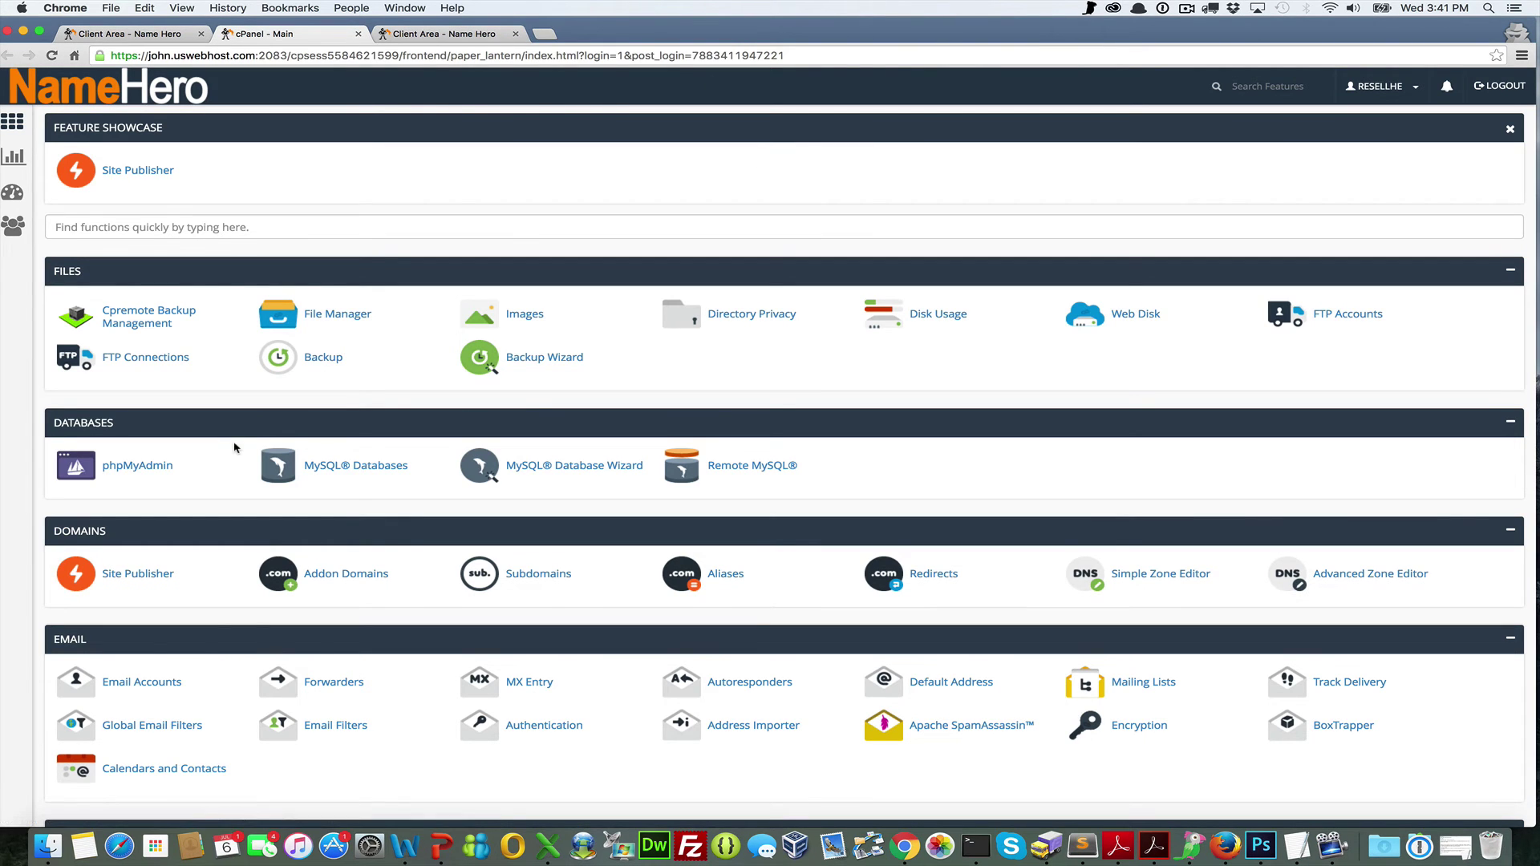
scroll(234, 447, "down", 15)
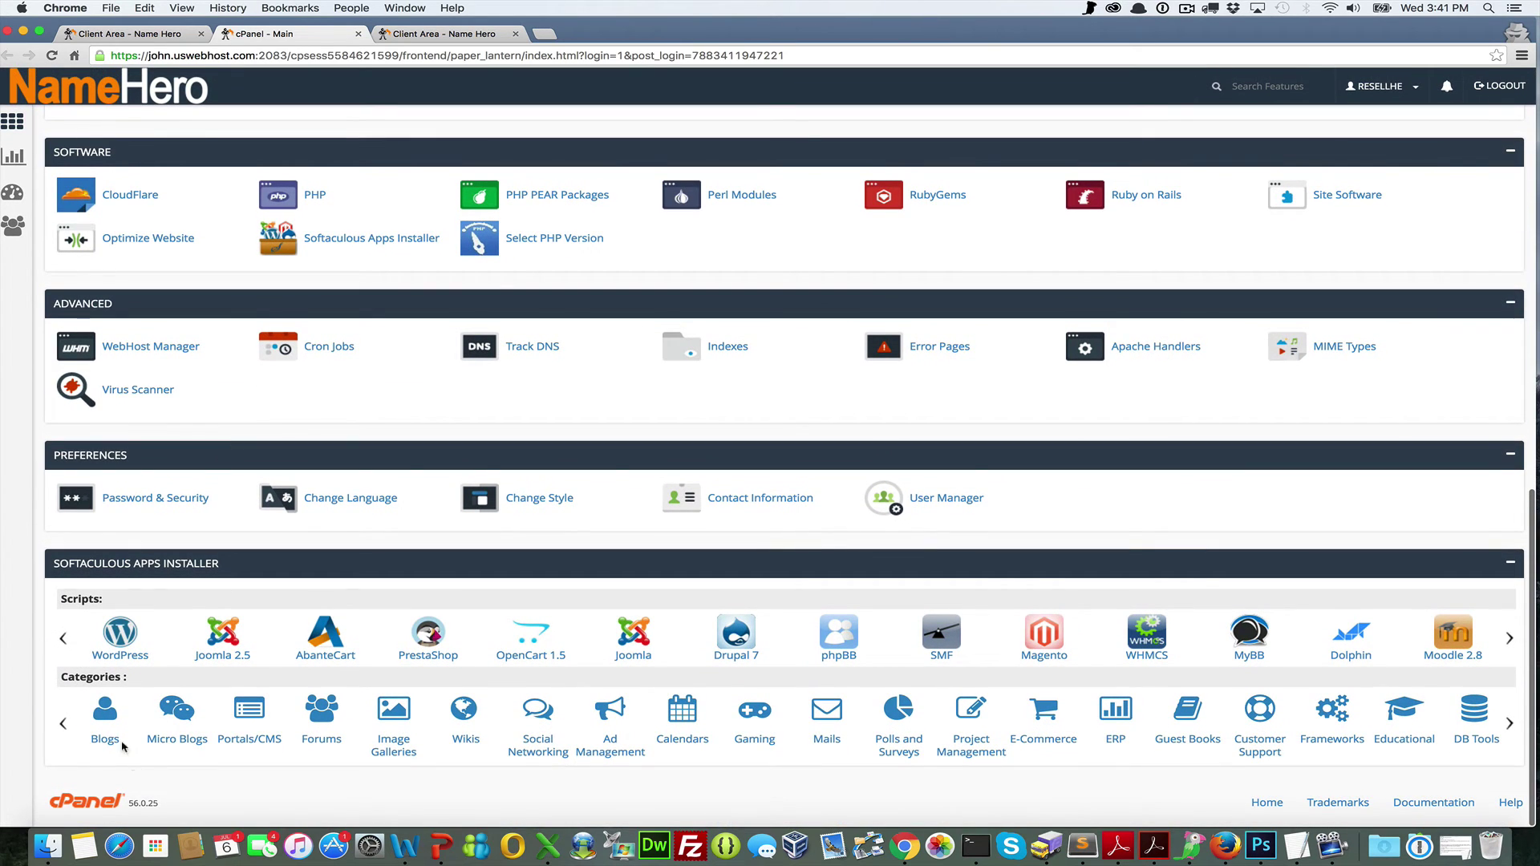
left_click(121, 656)
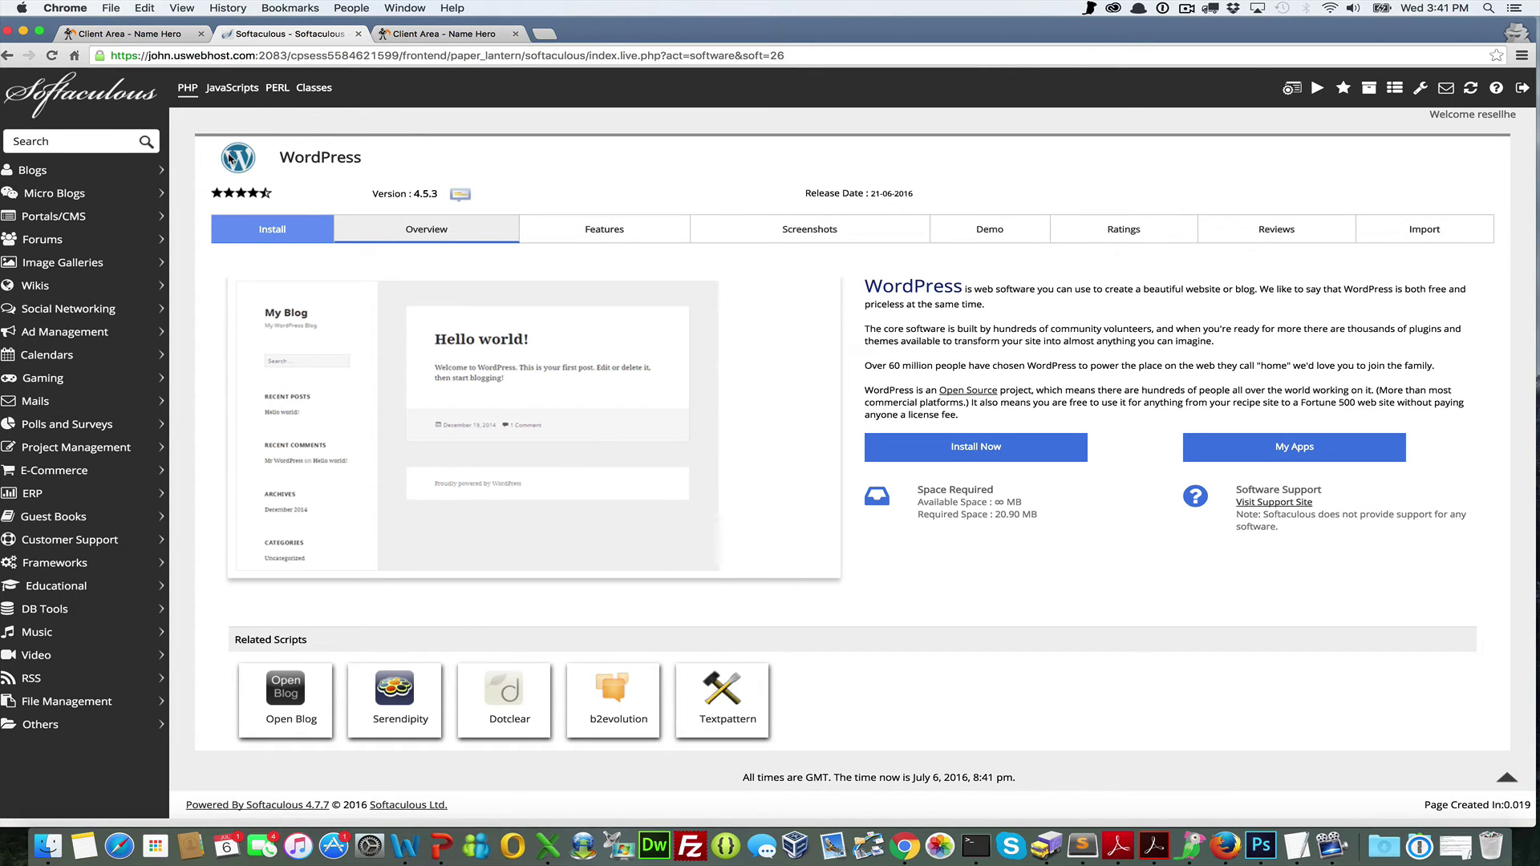
left_click(104, 33)
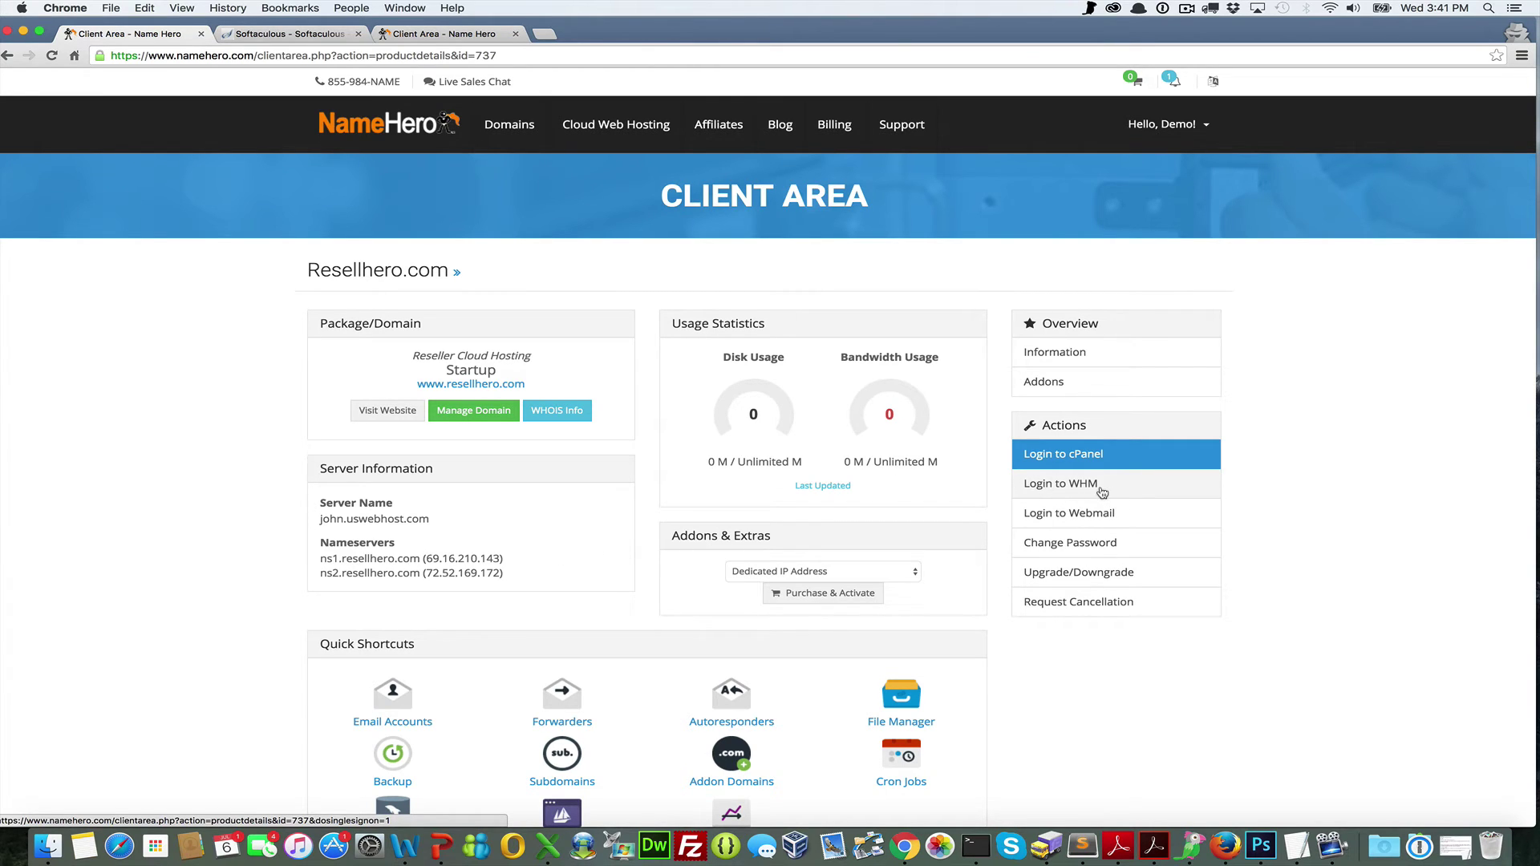
Log in to WHM from the client area and open the Packages section
left_click(1127, 493)
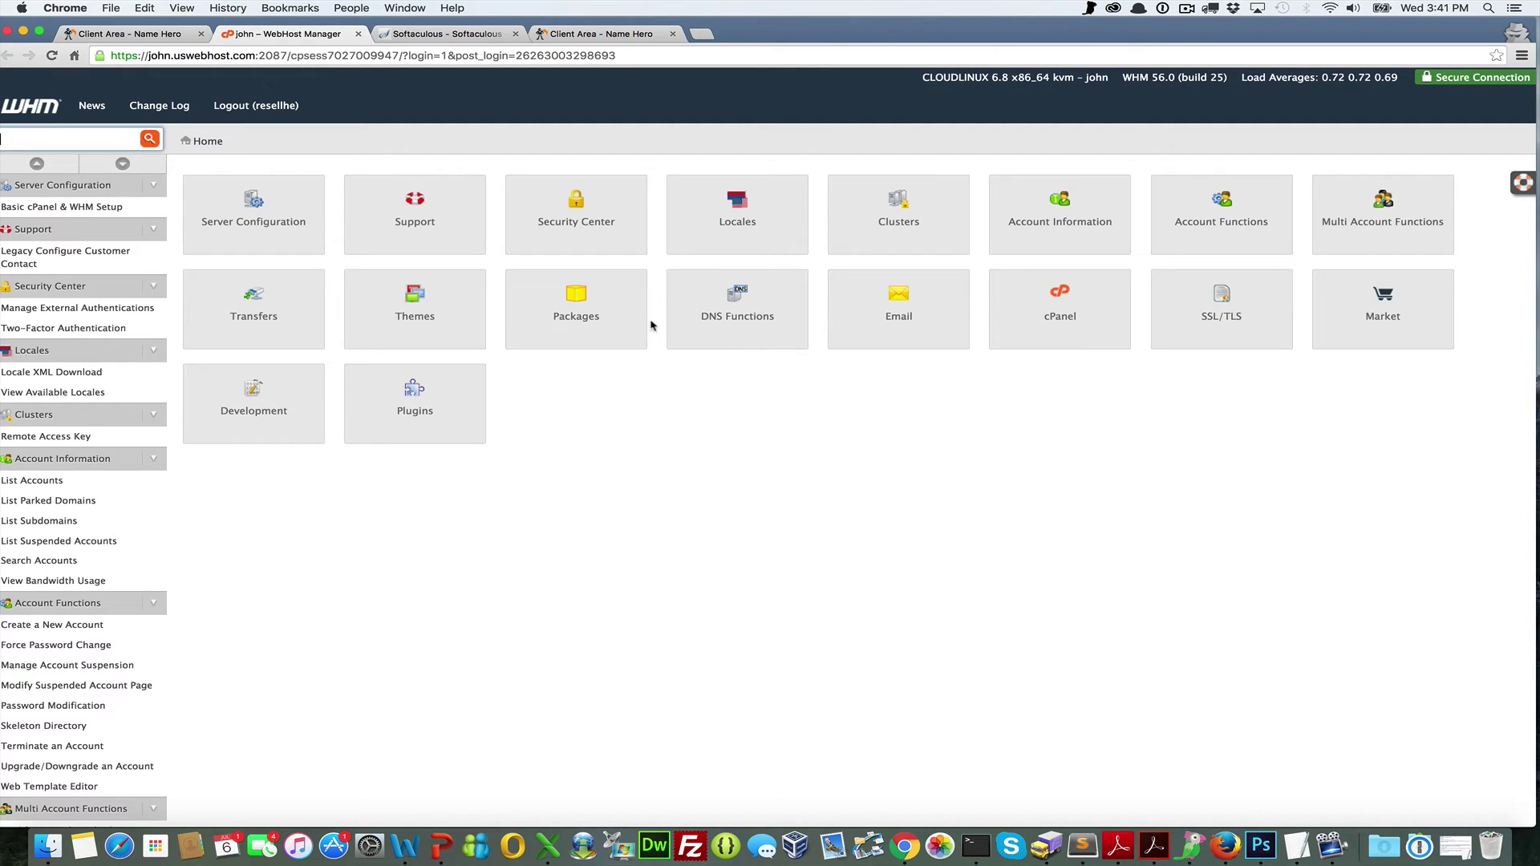
left_click(601, 316)
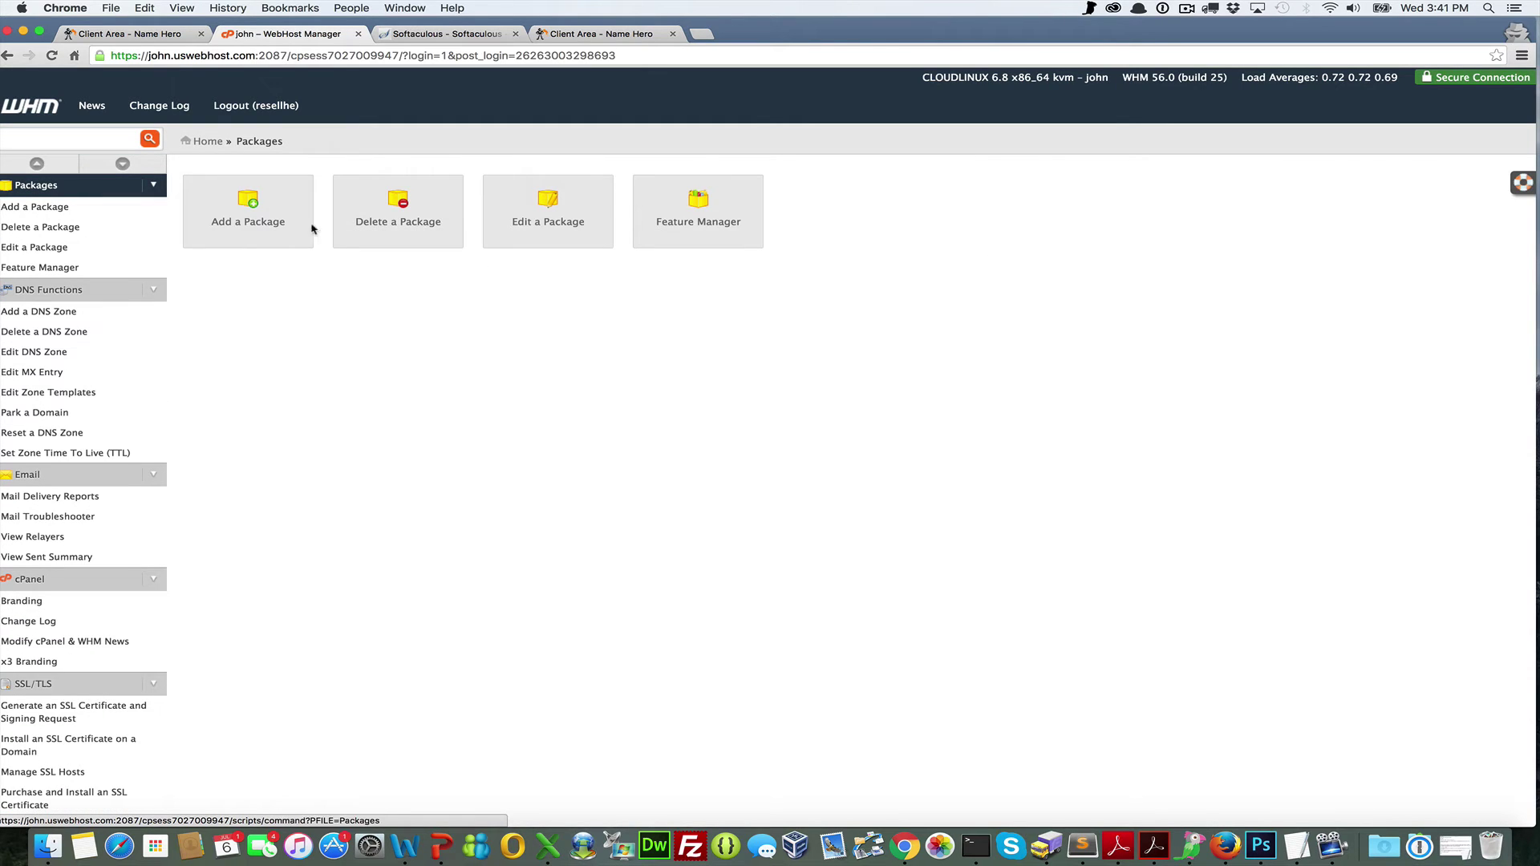
Start a package named Basic WordPress with 999999999 MB disk quota and monthly bandwidth
left_click(286, 210)
left_click(454, 267)
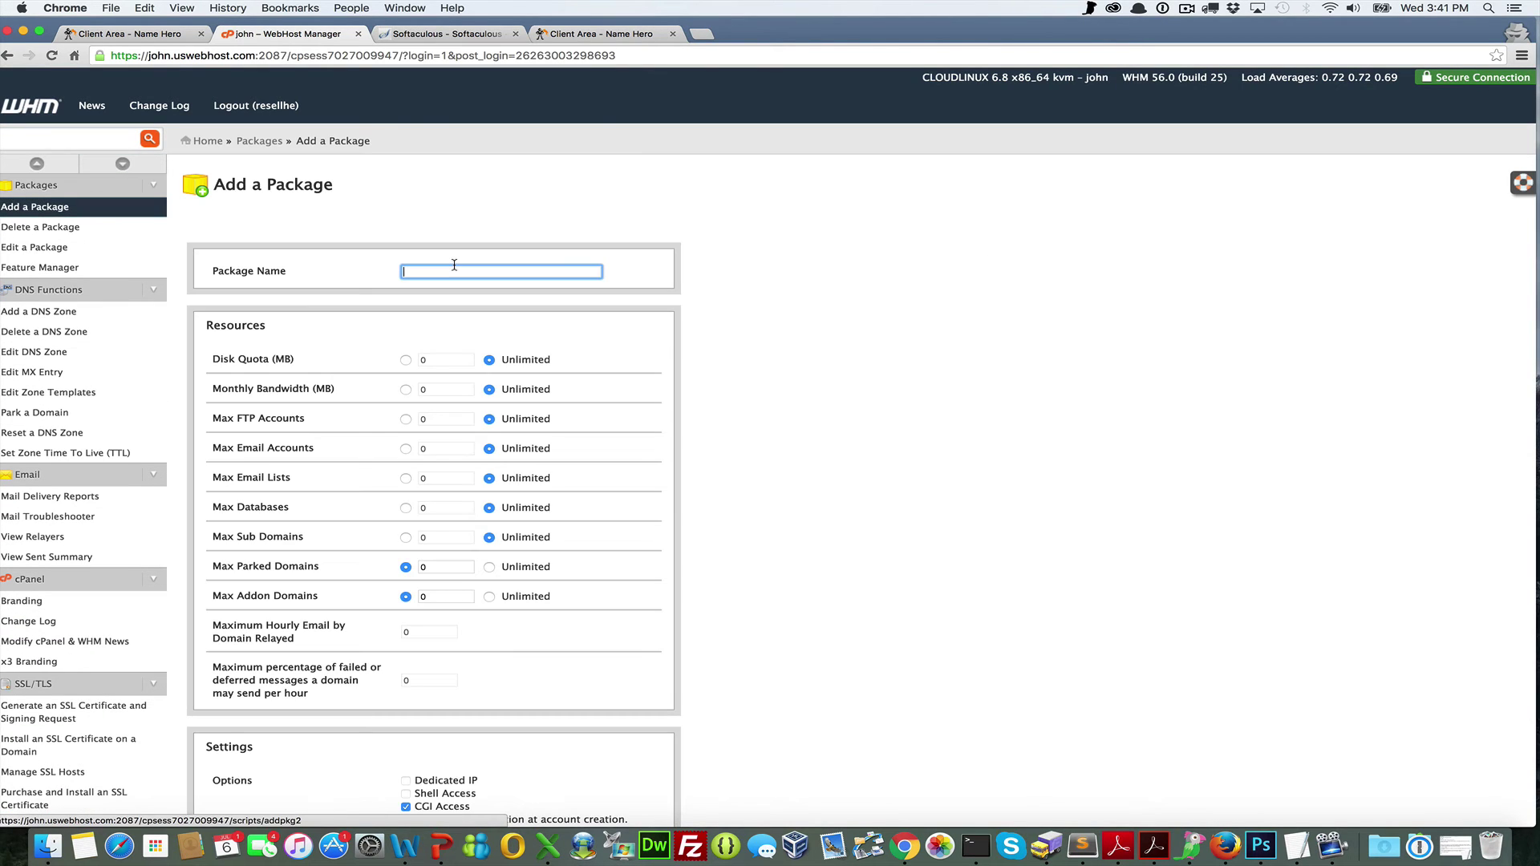
type("Basic WordPress")
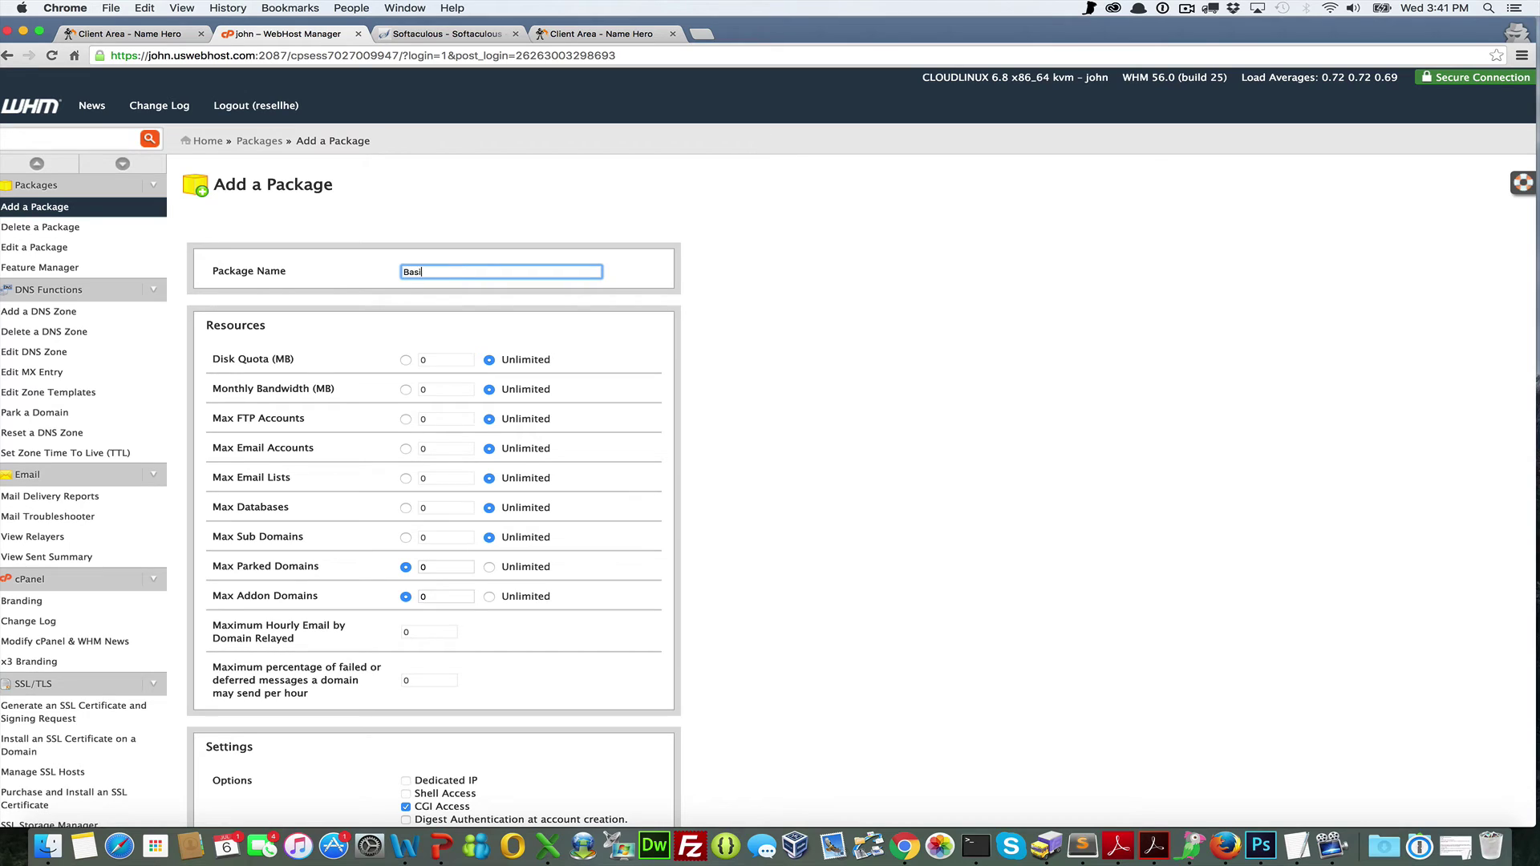
left_click(471, 359)
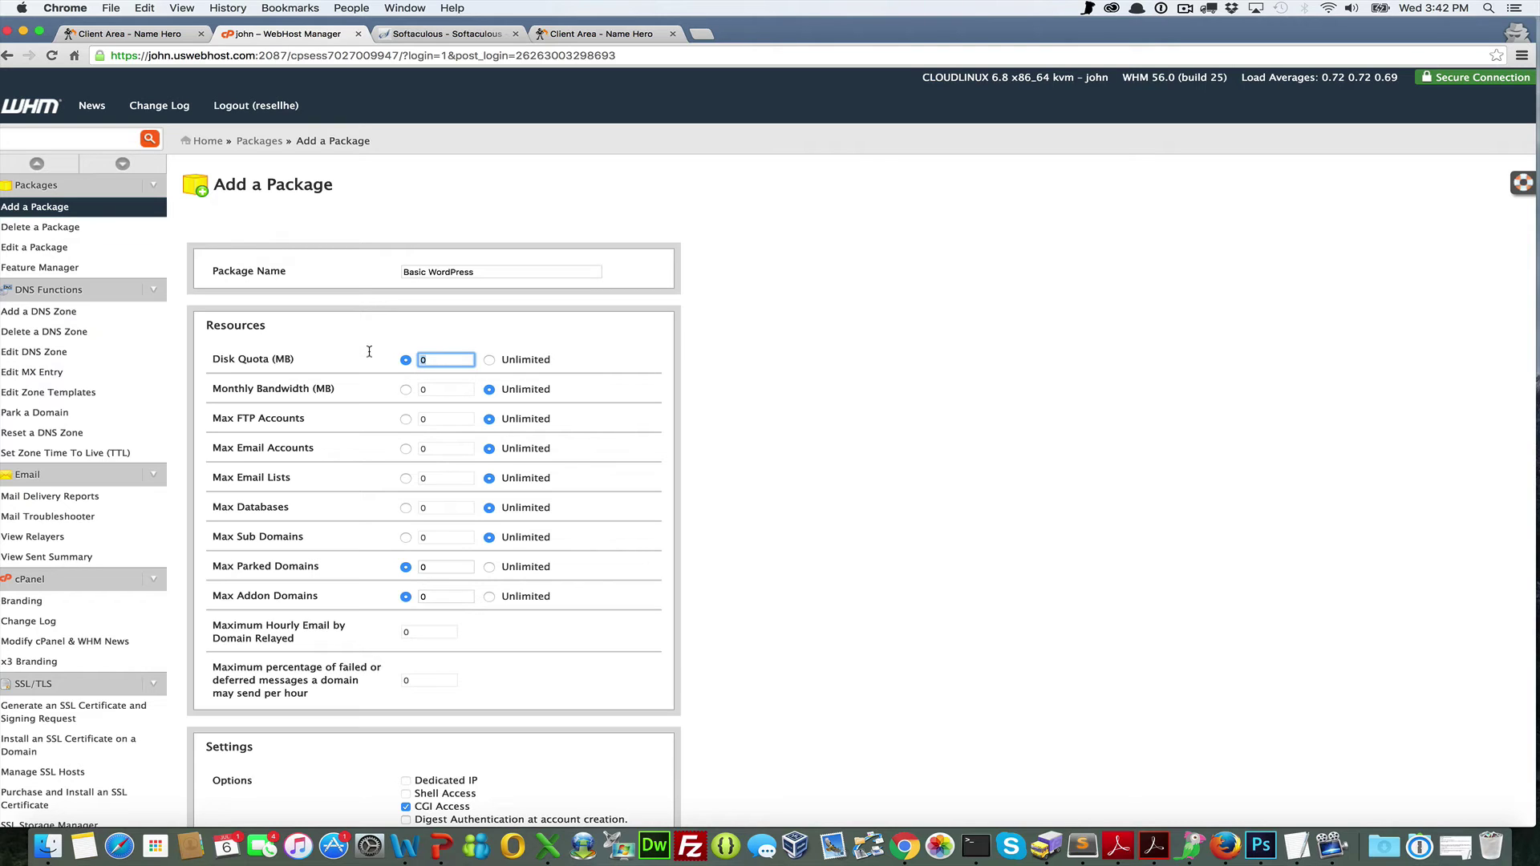
type("999999999")
left_click(405, 389)
double_click(475, 392)
type("999999999")
left_click(642, 410)
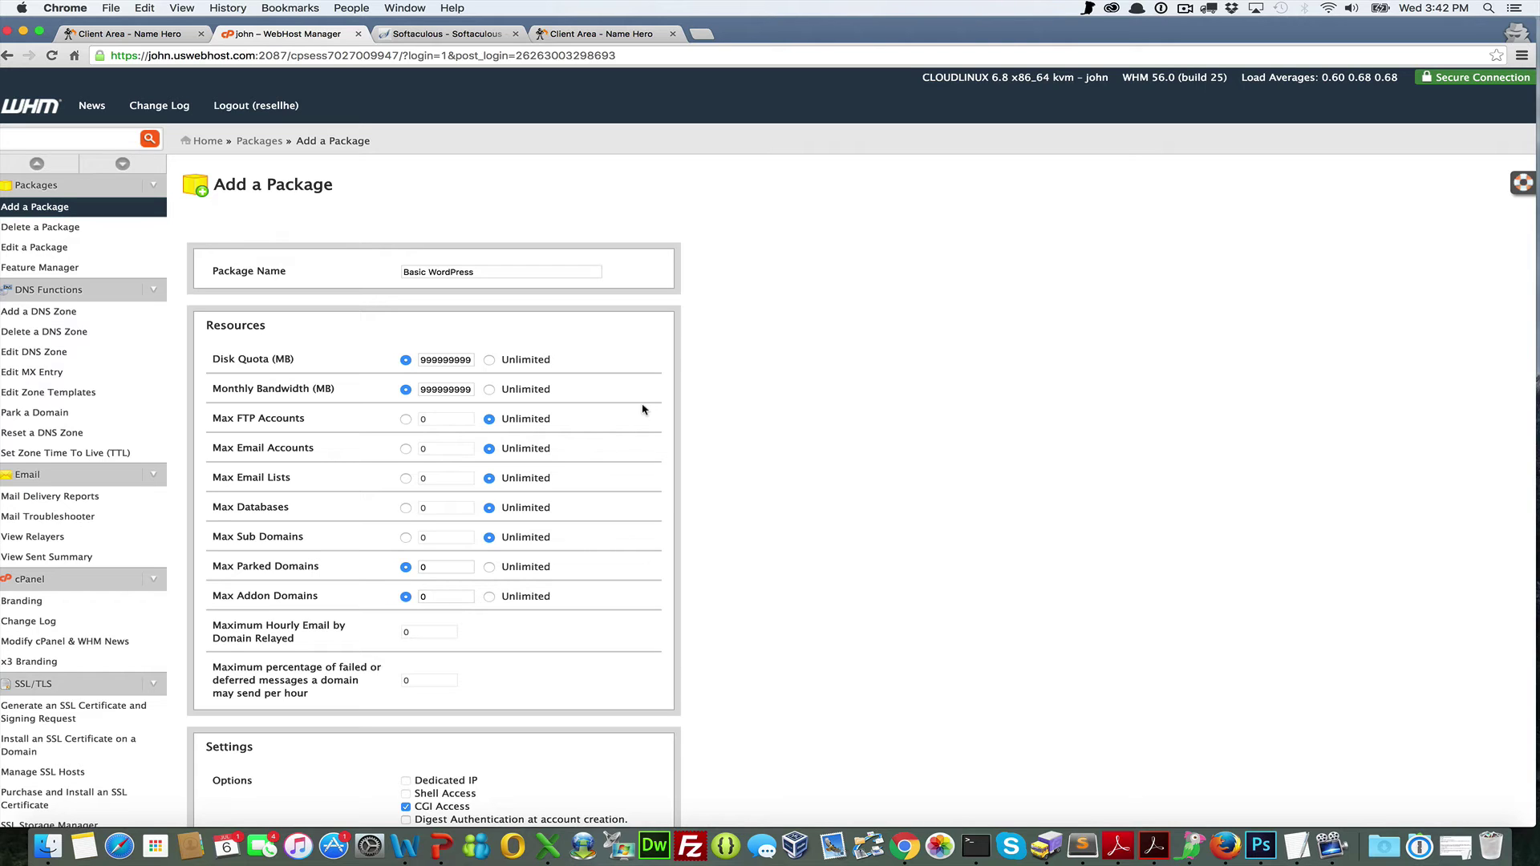
scroll(642, 409, "down", 5)
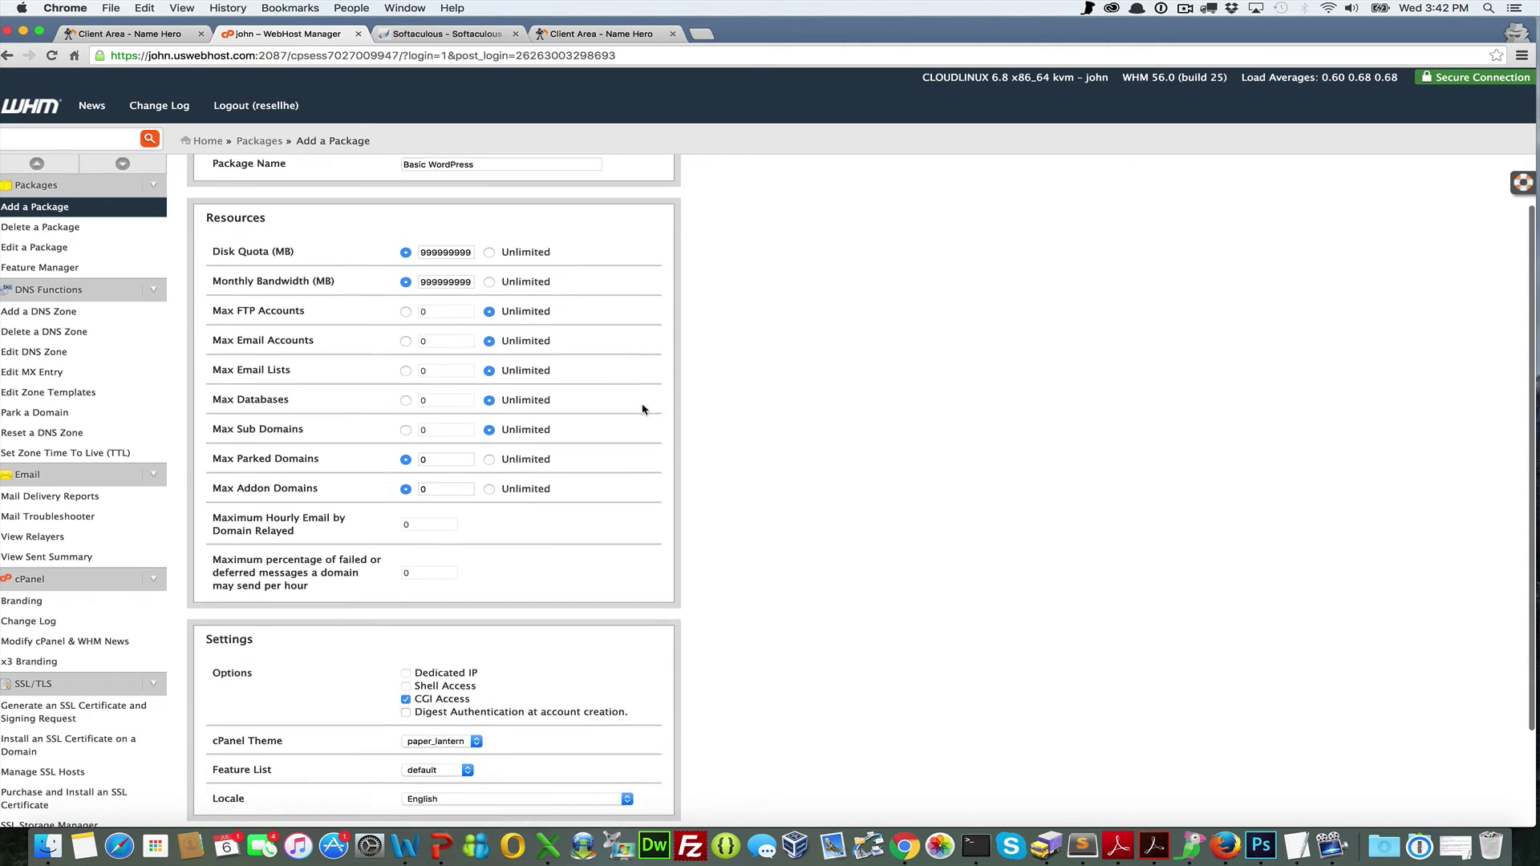
scroll(552, 515, "down", 1)
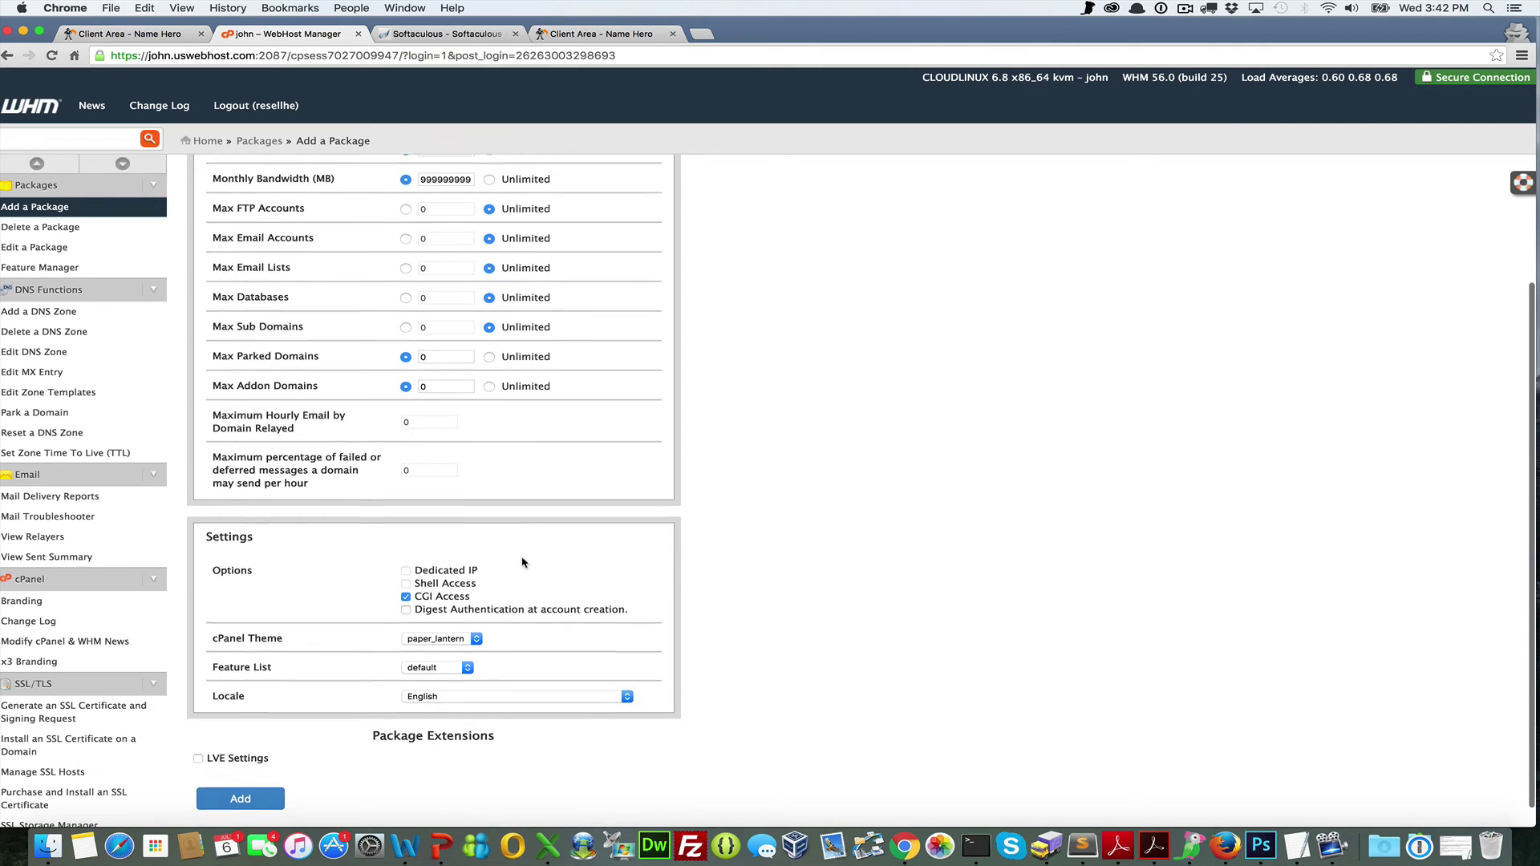
scroll(522, 563, "up", 4)
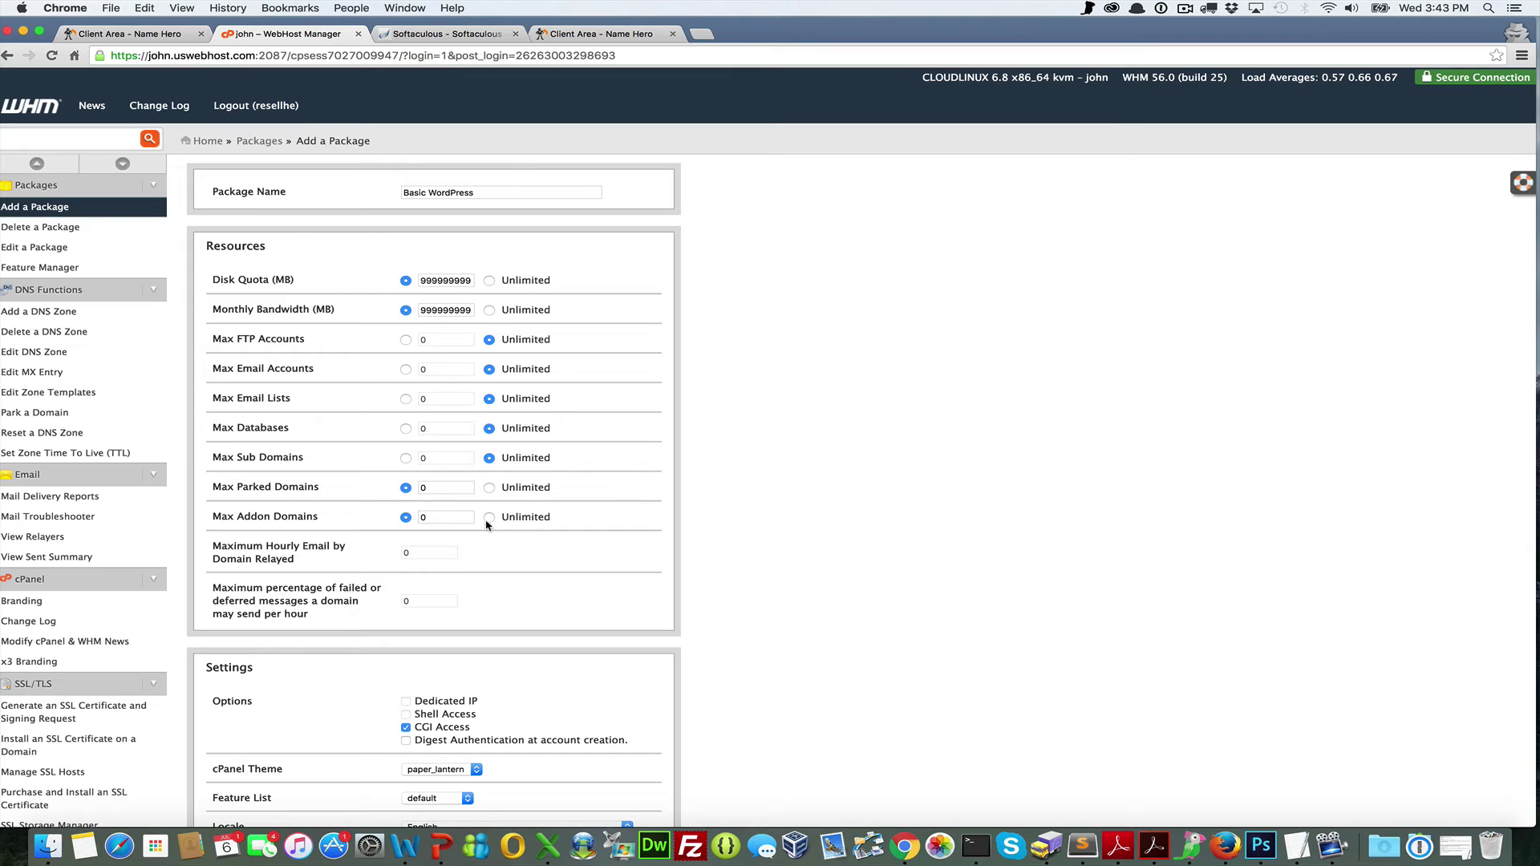
Leave LVE Settings unchecked and add the Basic WordPress package
scroll(486, 524, "down", 4)
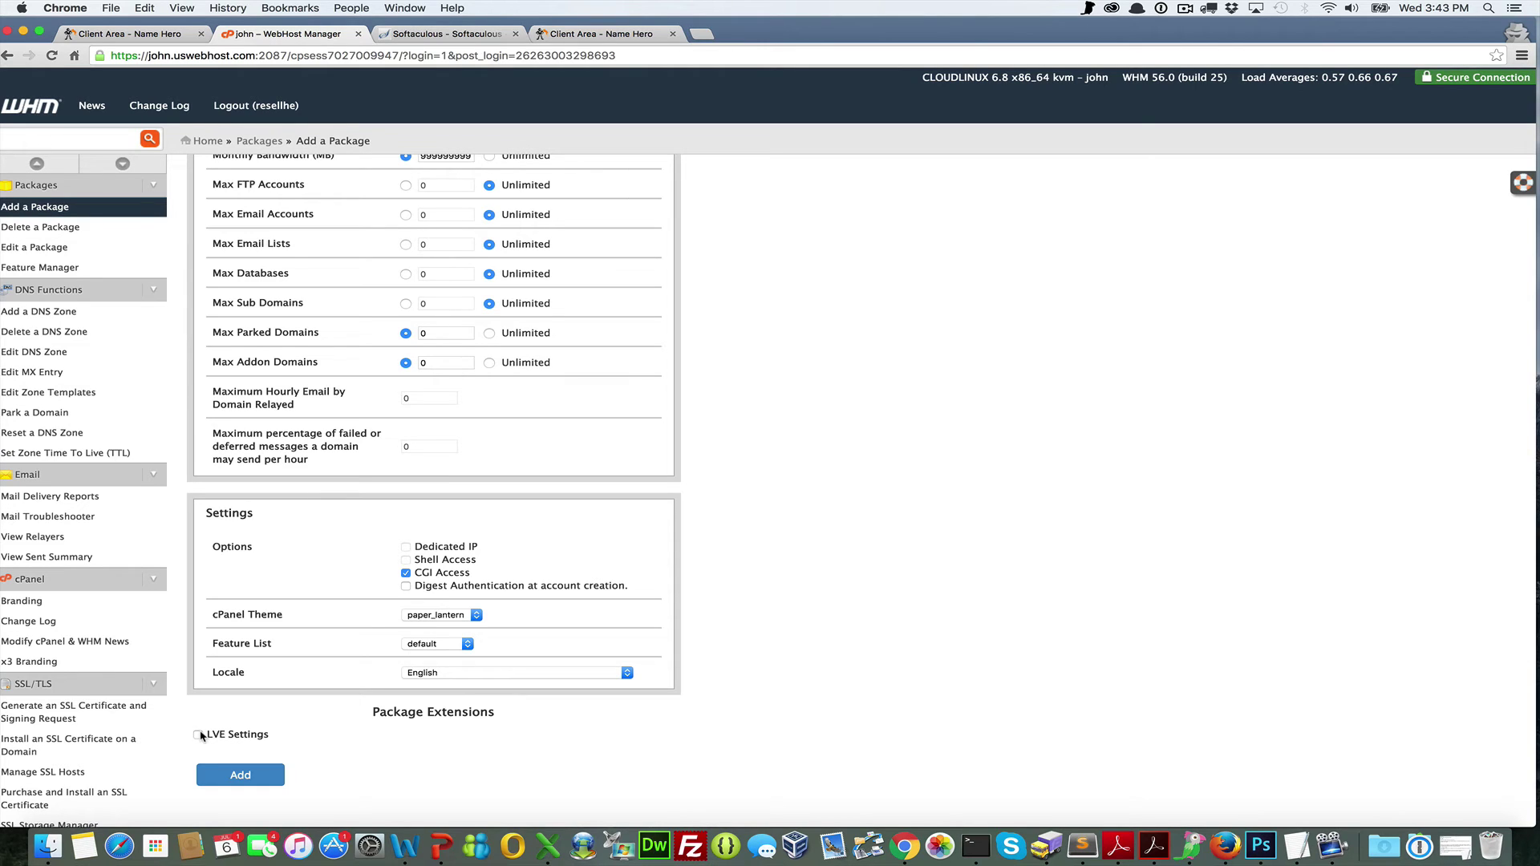
left_click(201, 735)
scroll(321, 737, "down", 5)
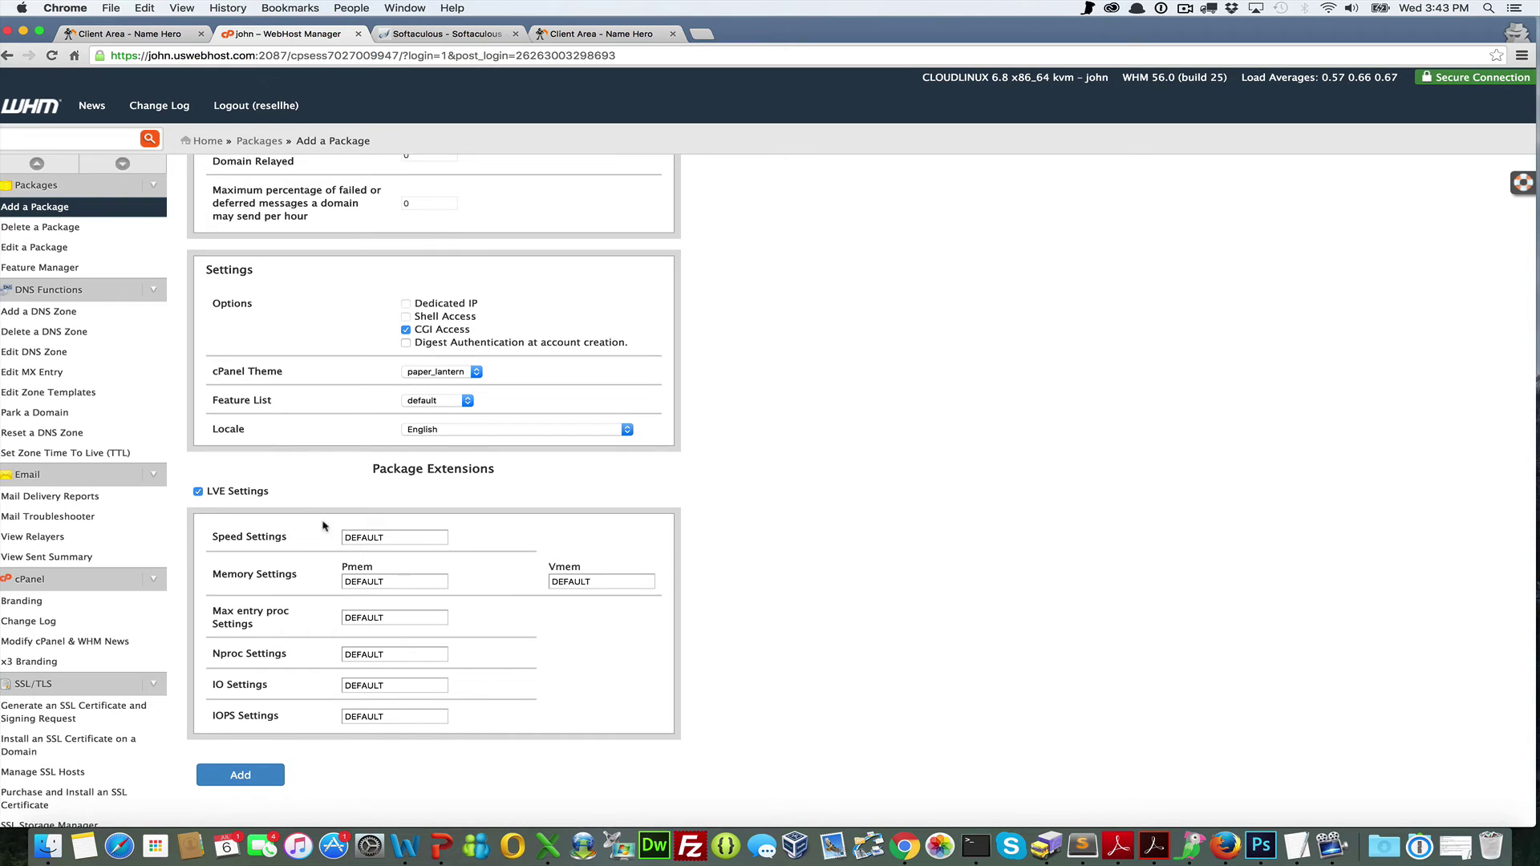
left_click(198, 492)
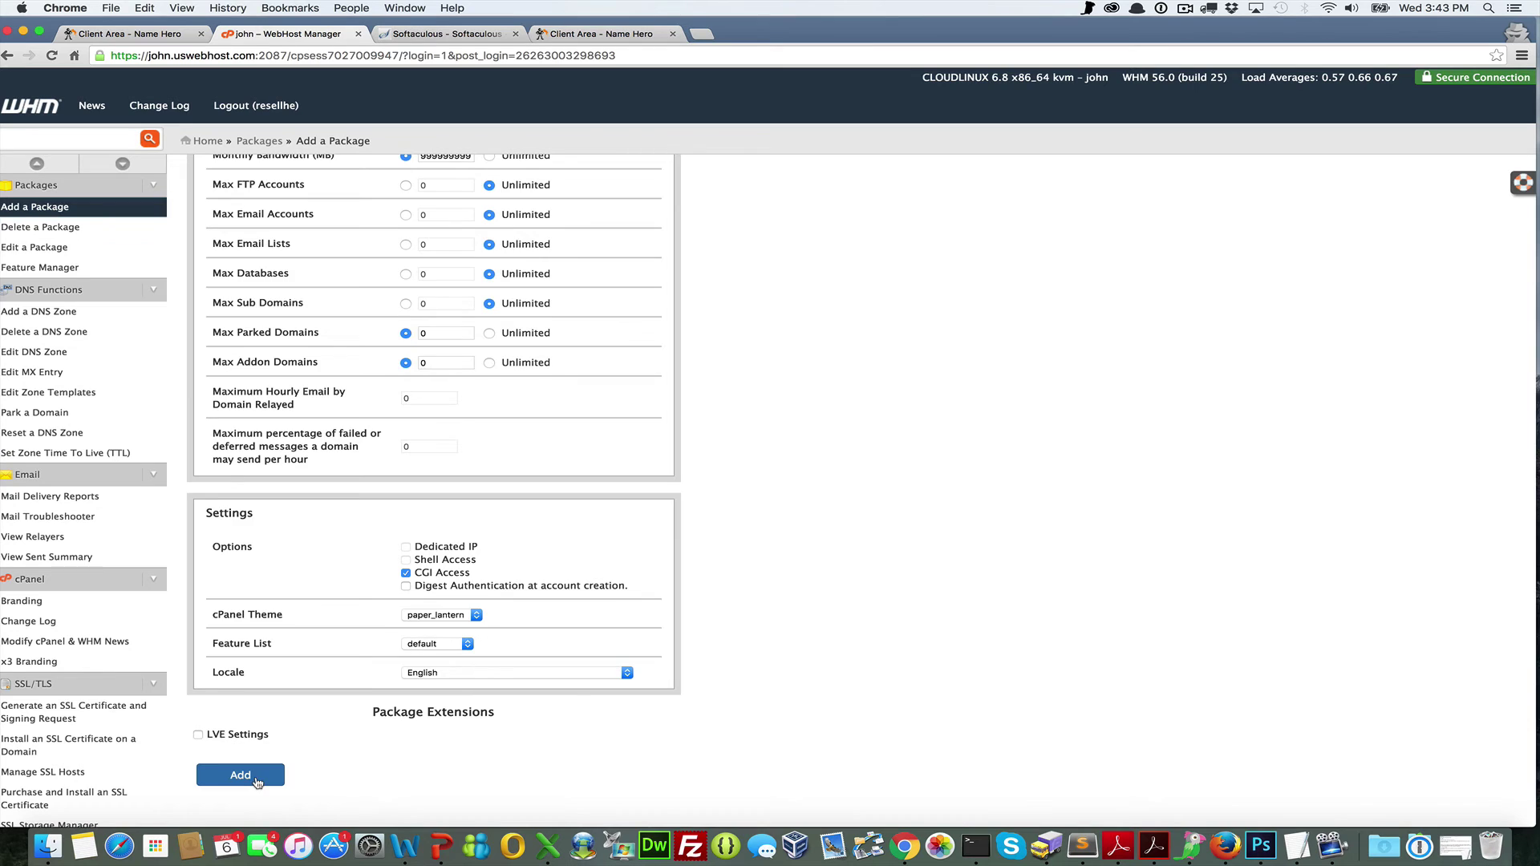
left_click(241, 775)
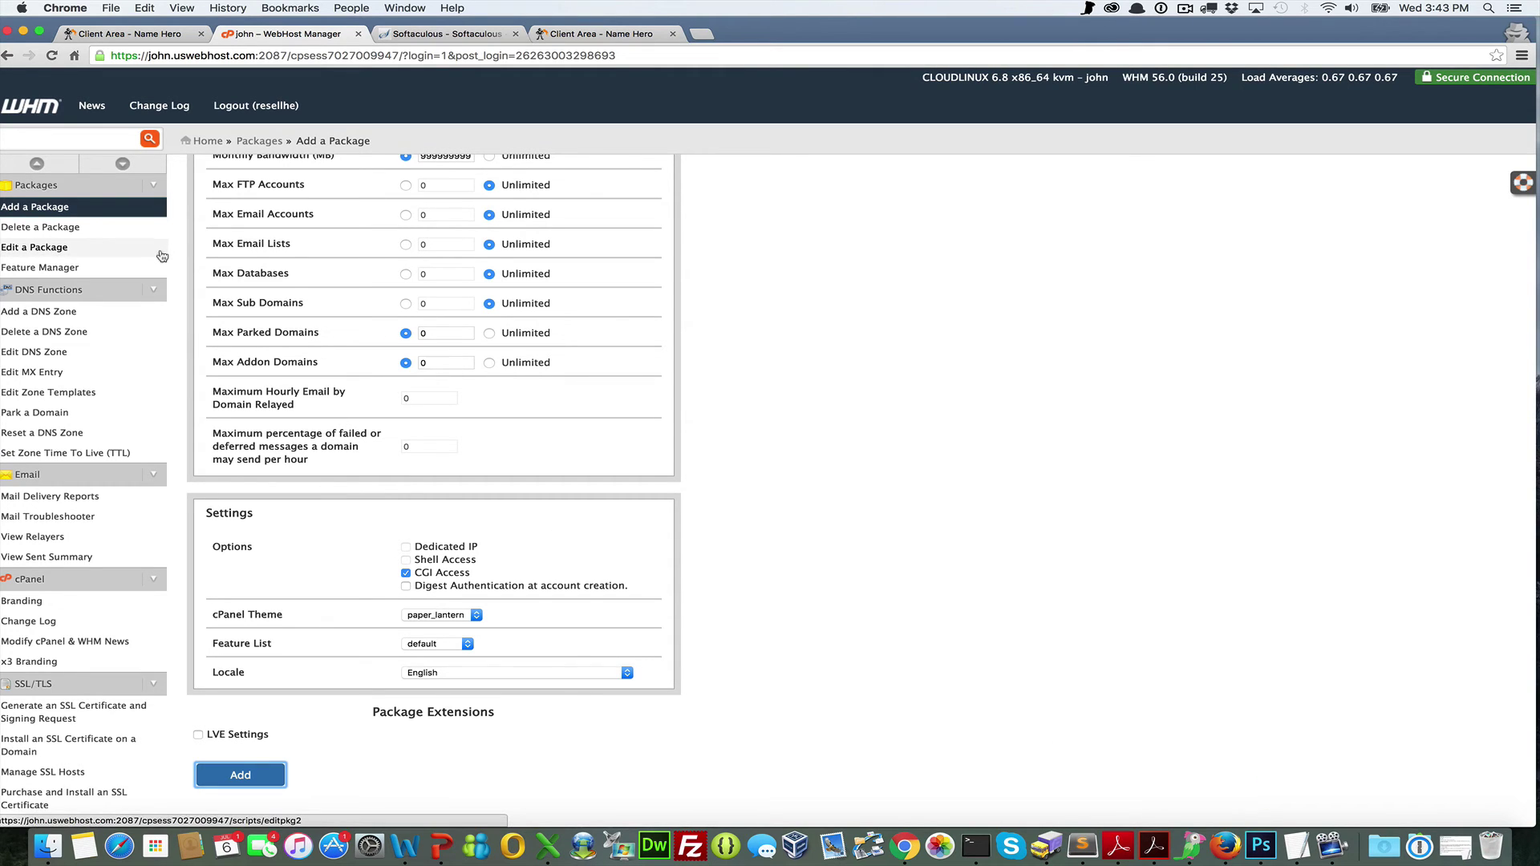
Open Create a New Account and enter the domain namehero.org and an account username
left_click(58, 144)
type("c")
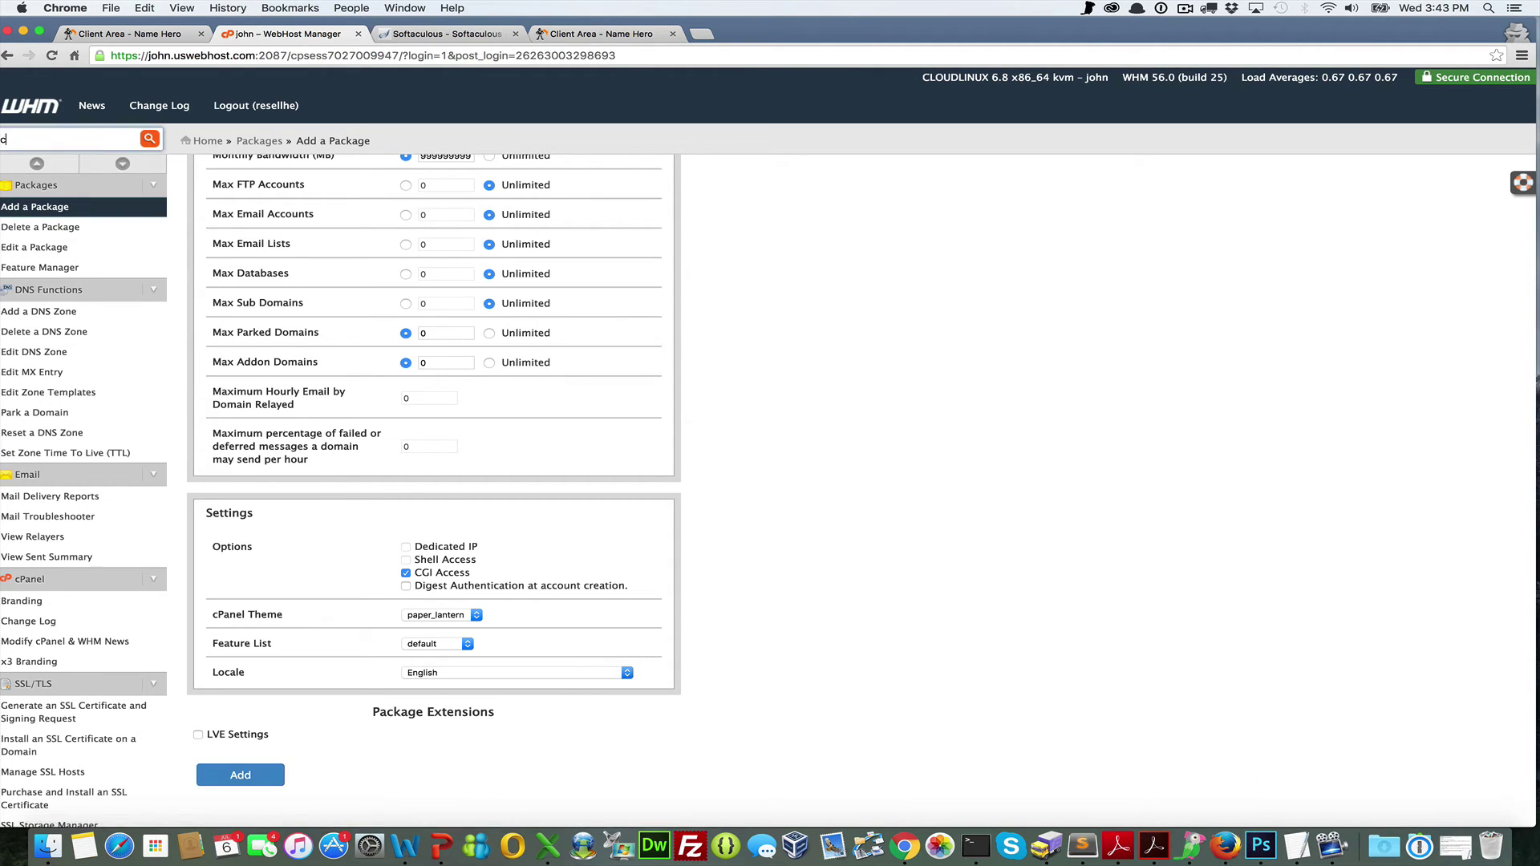
type("rea")
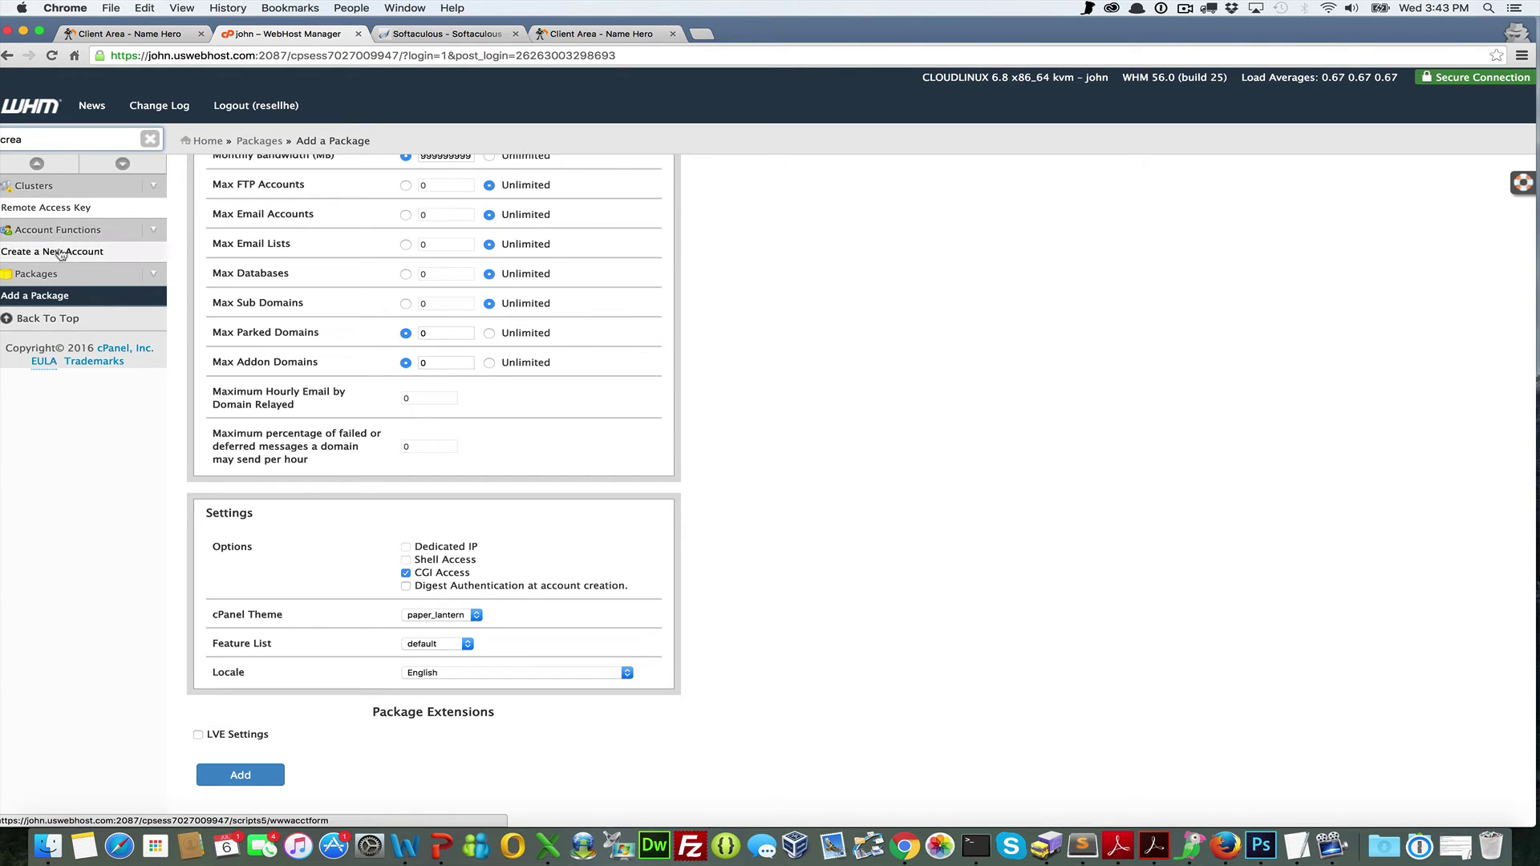
left_click(61, 253)
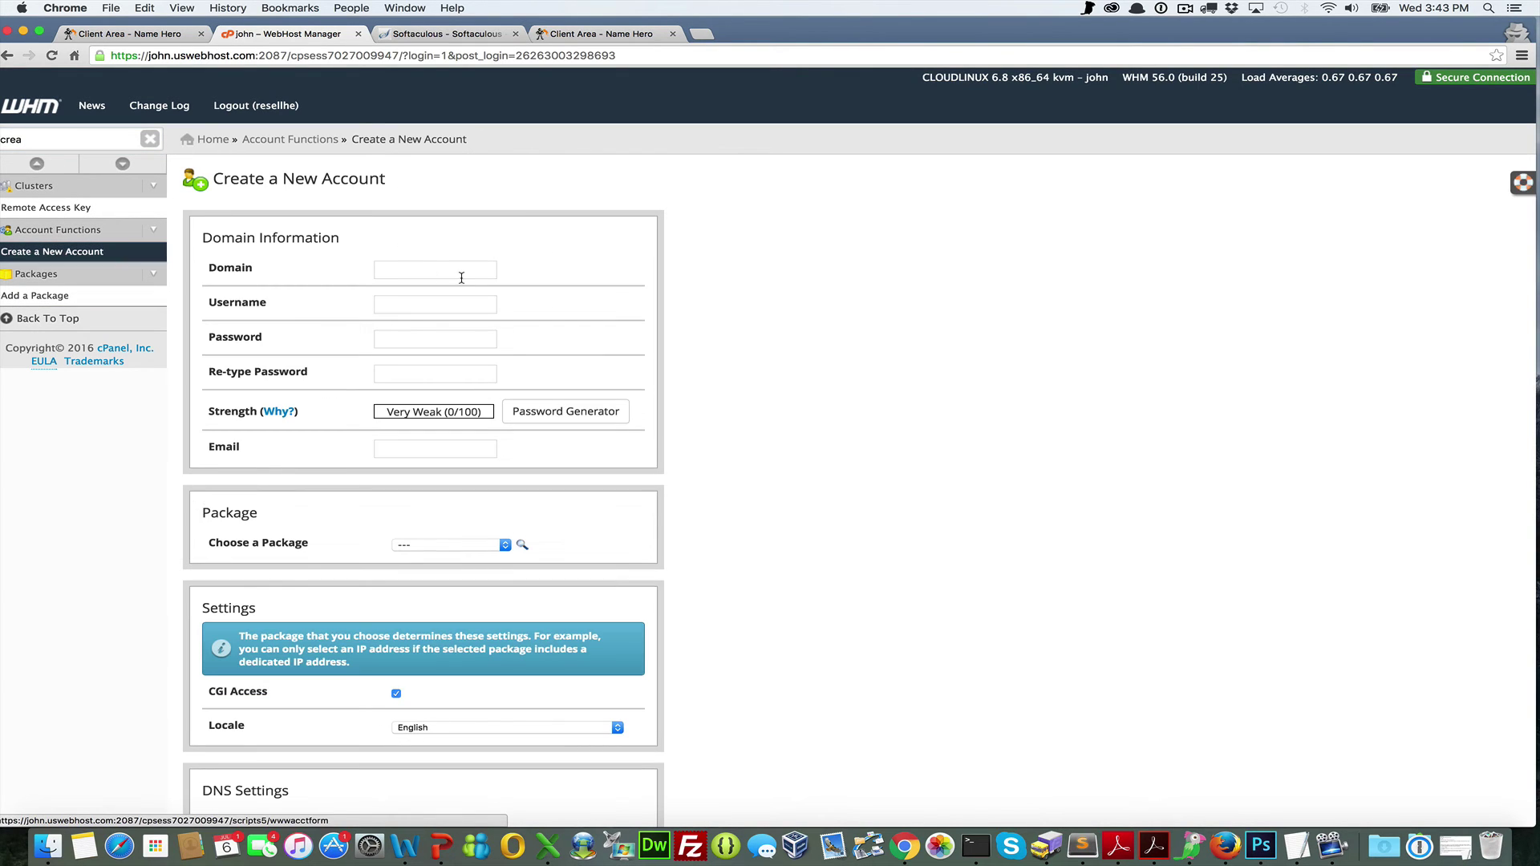
left_click(457, 269)
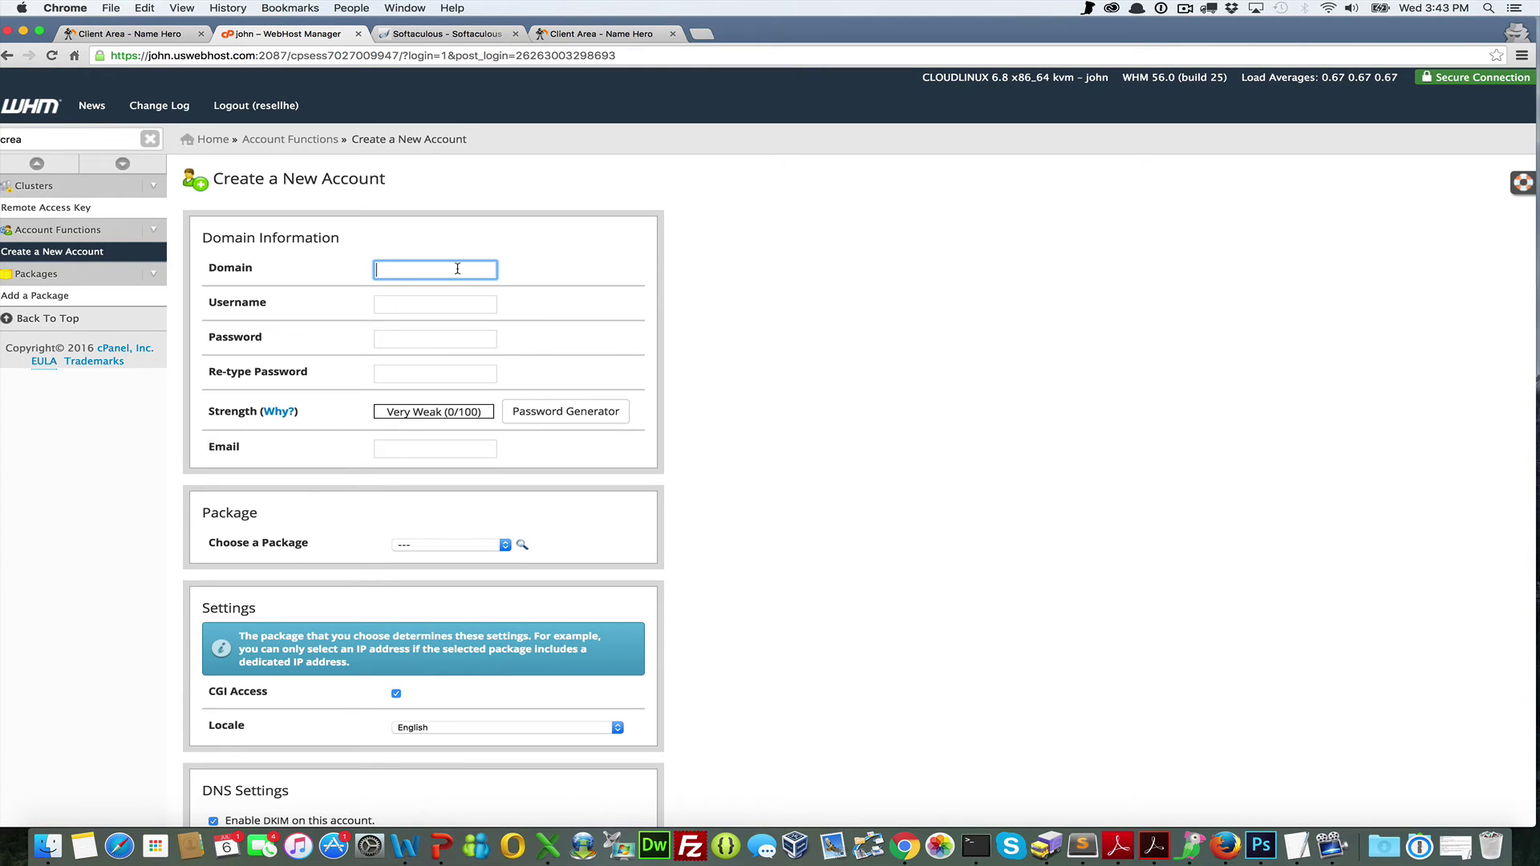
type("namehero.org")
key("Tab")
type("nh1")
key("Tab")
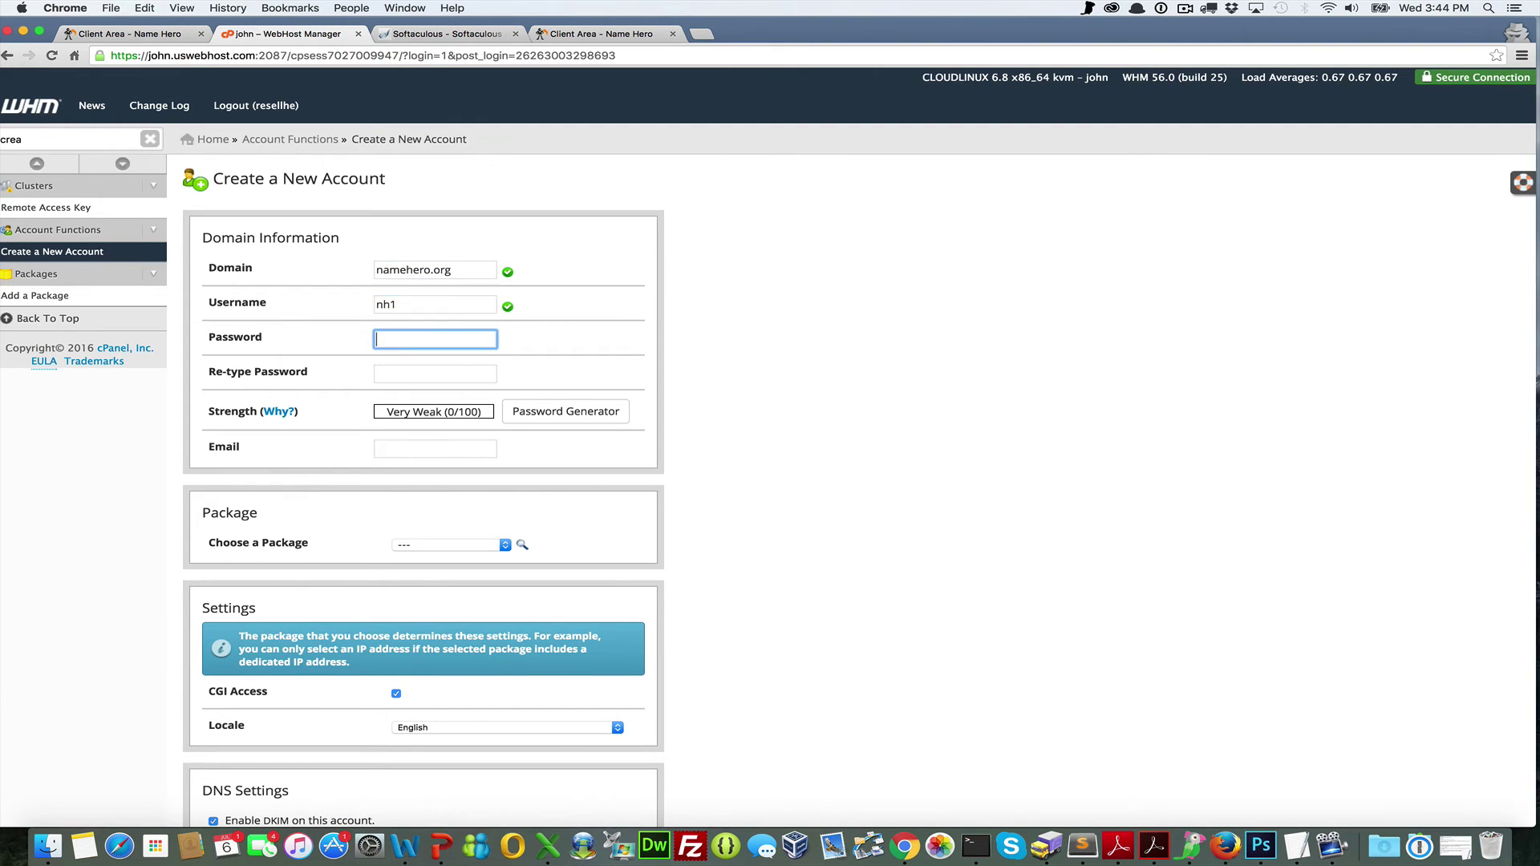
Generate a Very Strong password and use it in both password fields
left_click(520, 418)
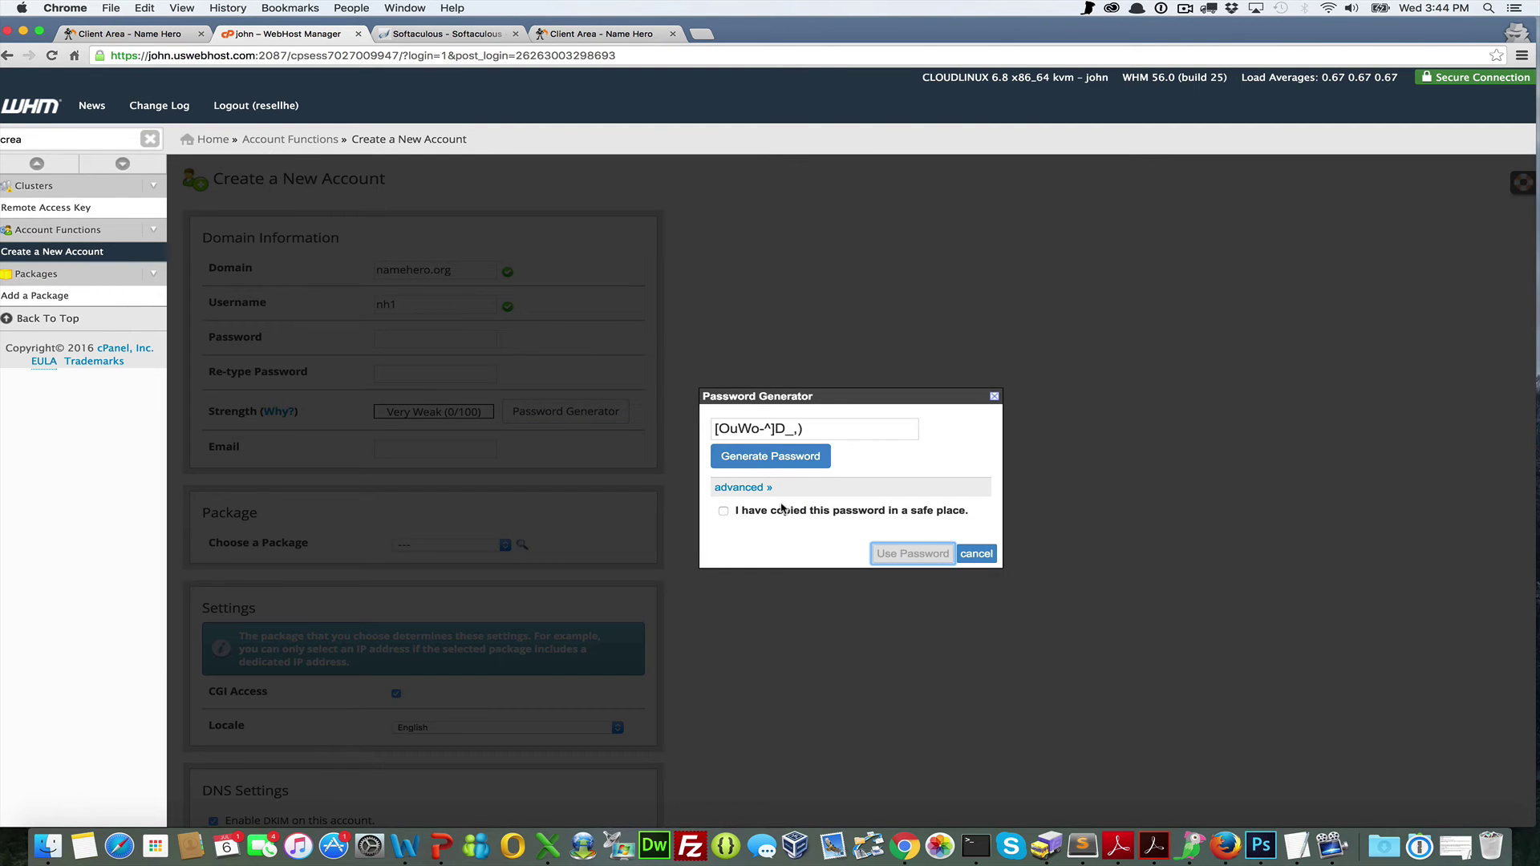
left_click(724, 511)
left_click(899, 555)
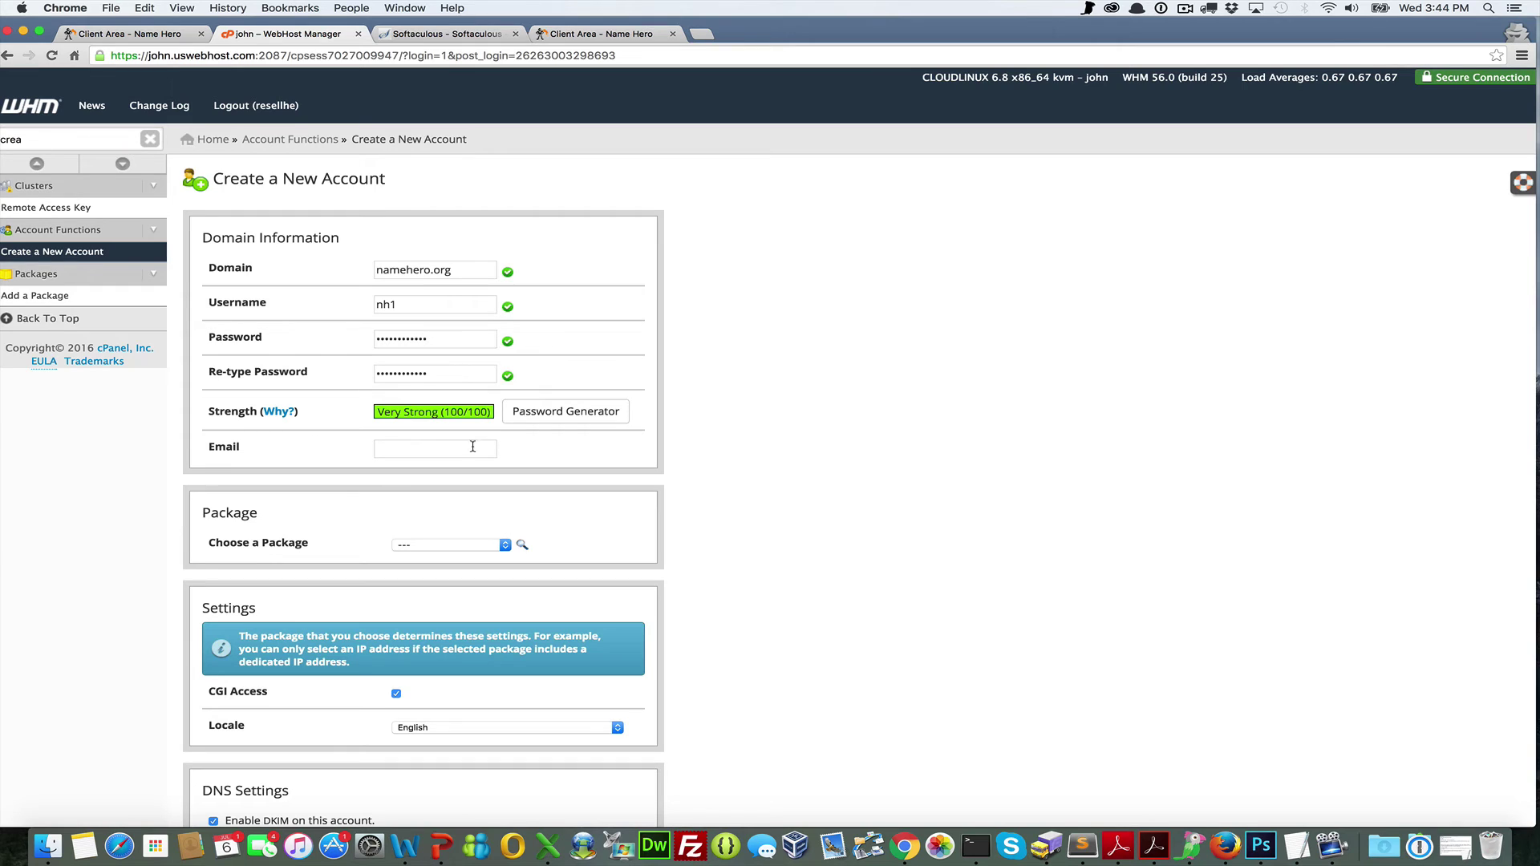
scroll(479, 526, "down", 2)
left_click(485, 504)
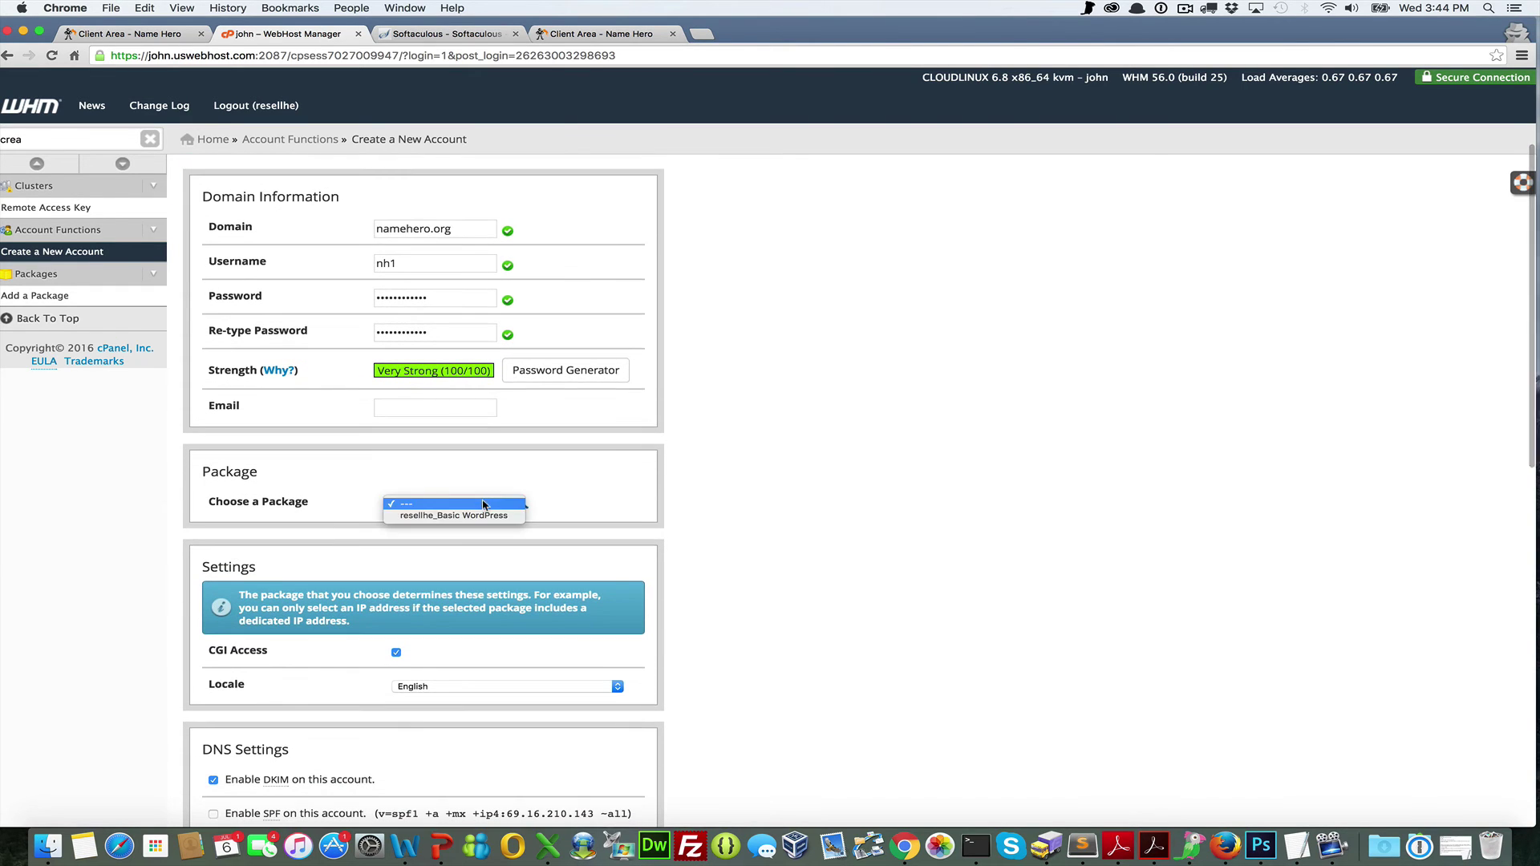
left_click(477, 515)
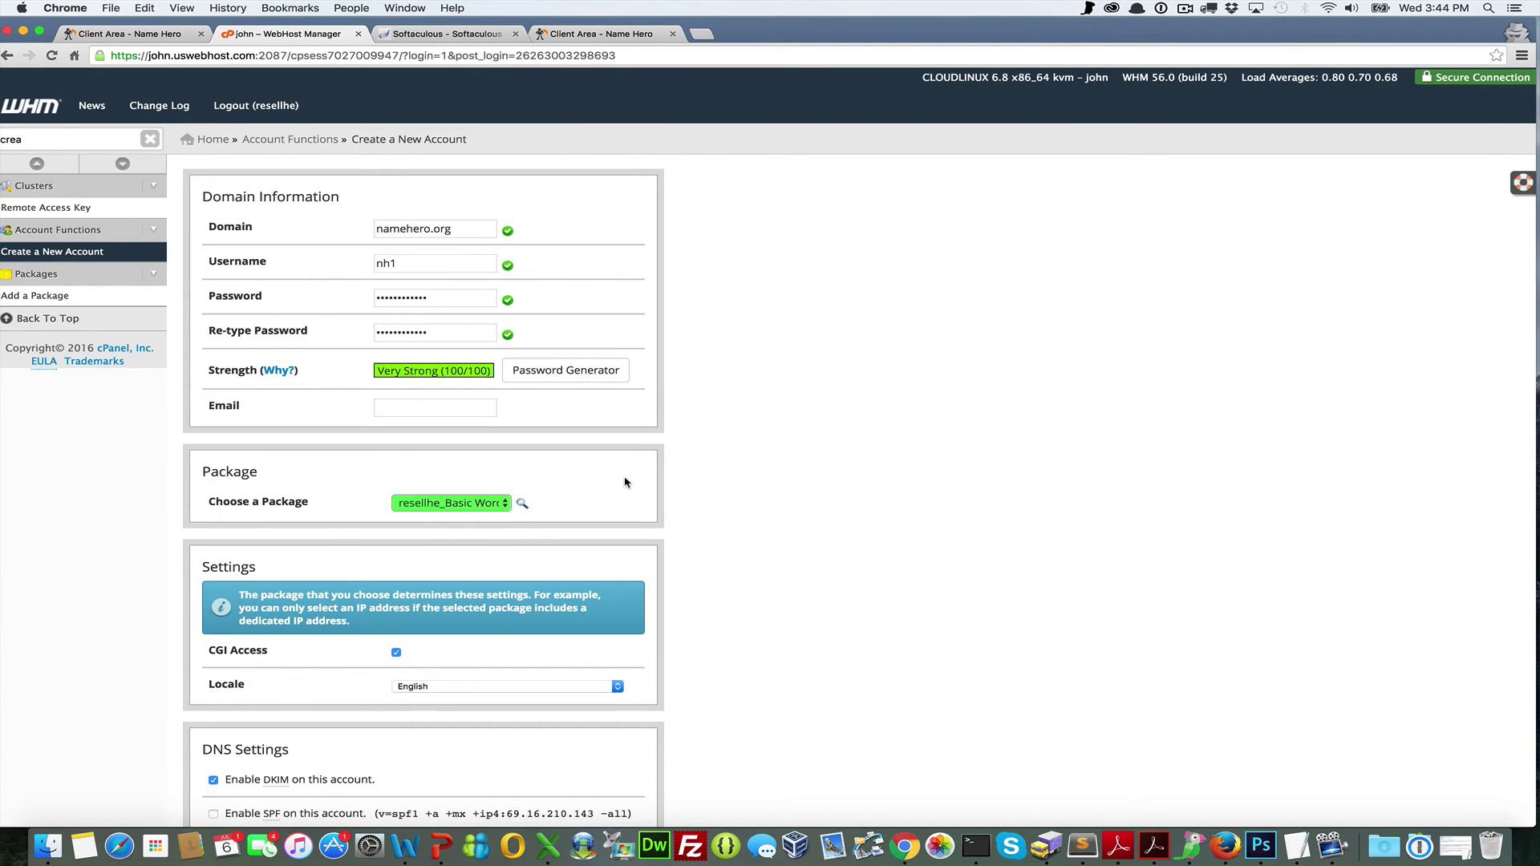
scroll(625, 483, "down", 5)
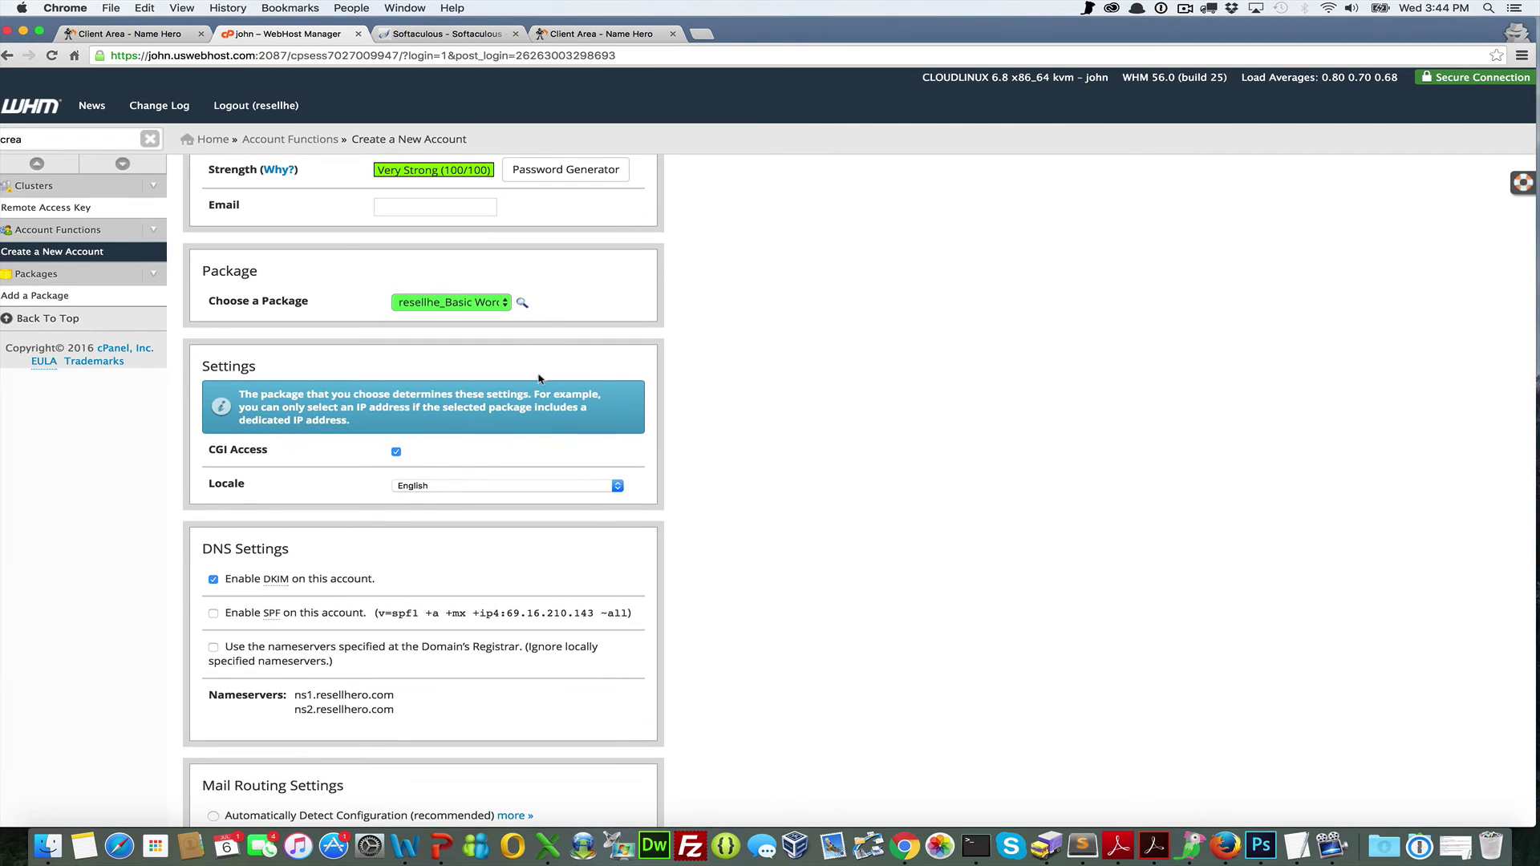
scroll(505, 301, "down", 4)
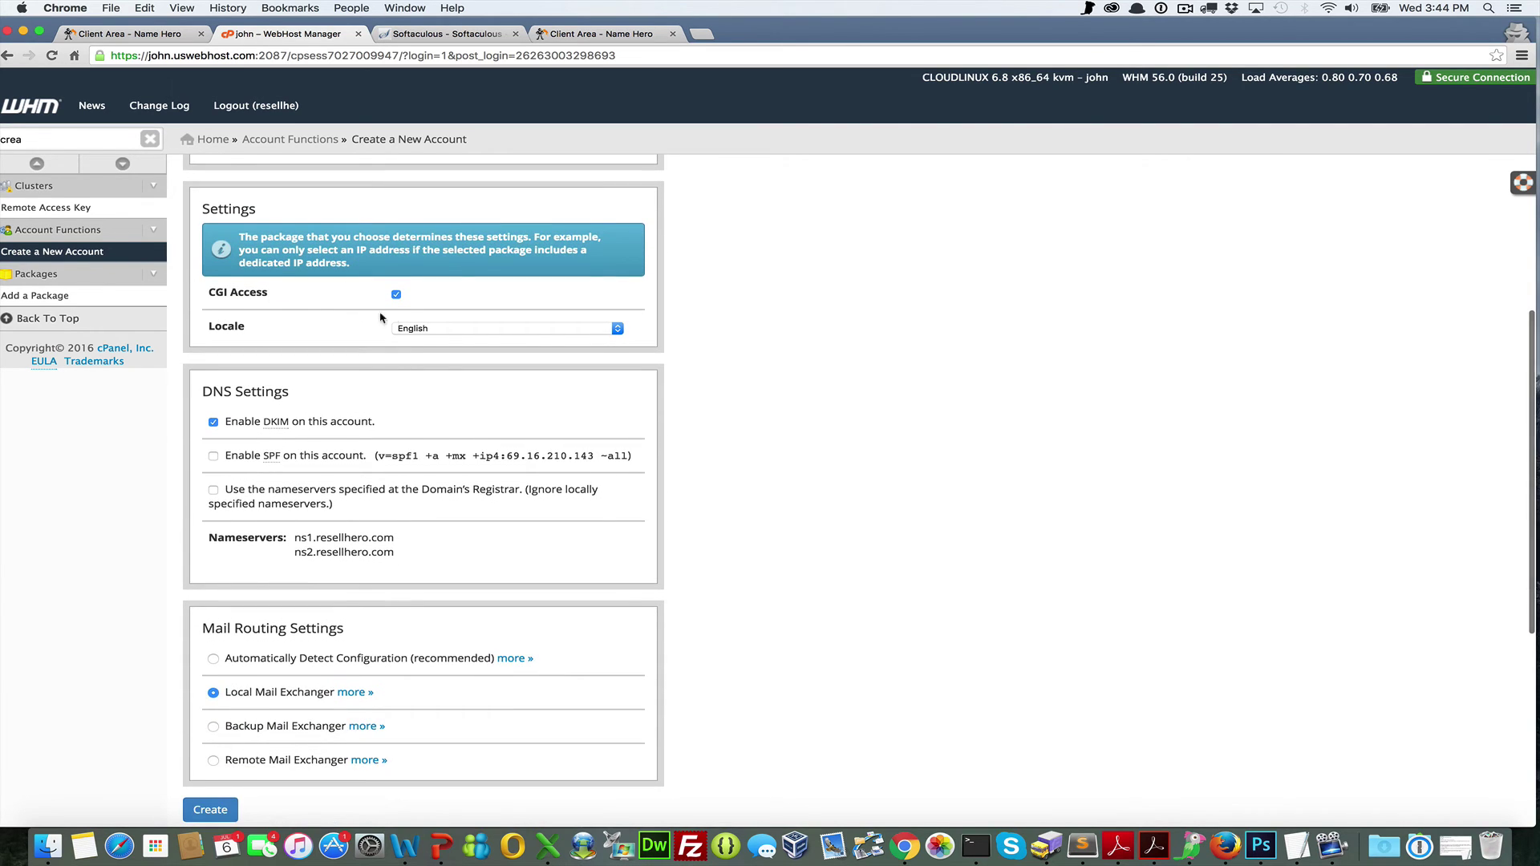
scroll(383, 320, "down", 3)
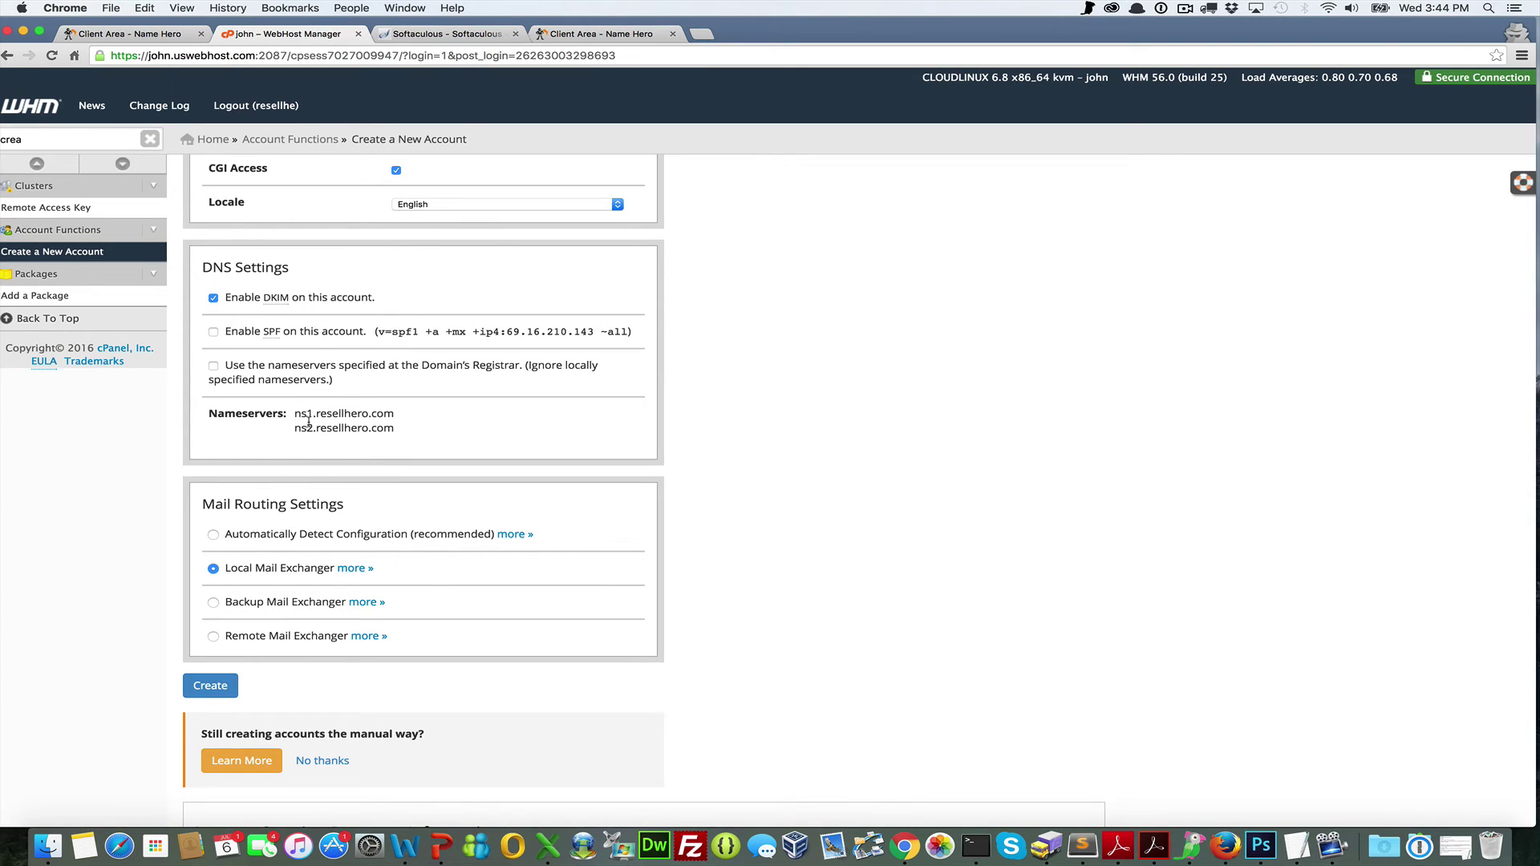
left_click_drag(296, 418, 375, 415)
double_click(343, 427)
left_click(332, 414)
mouse_move(296, 408)
left_mouse_down()
mouse_move(411, 418)
mouse_move(295, 425)
left_mouse_up()
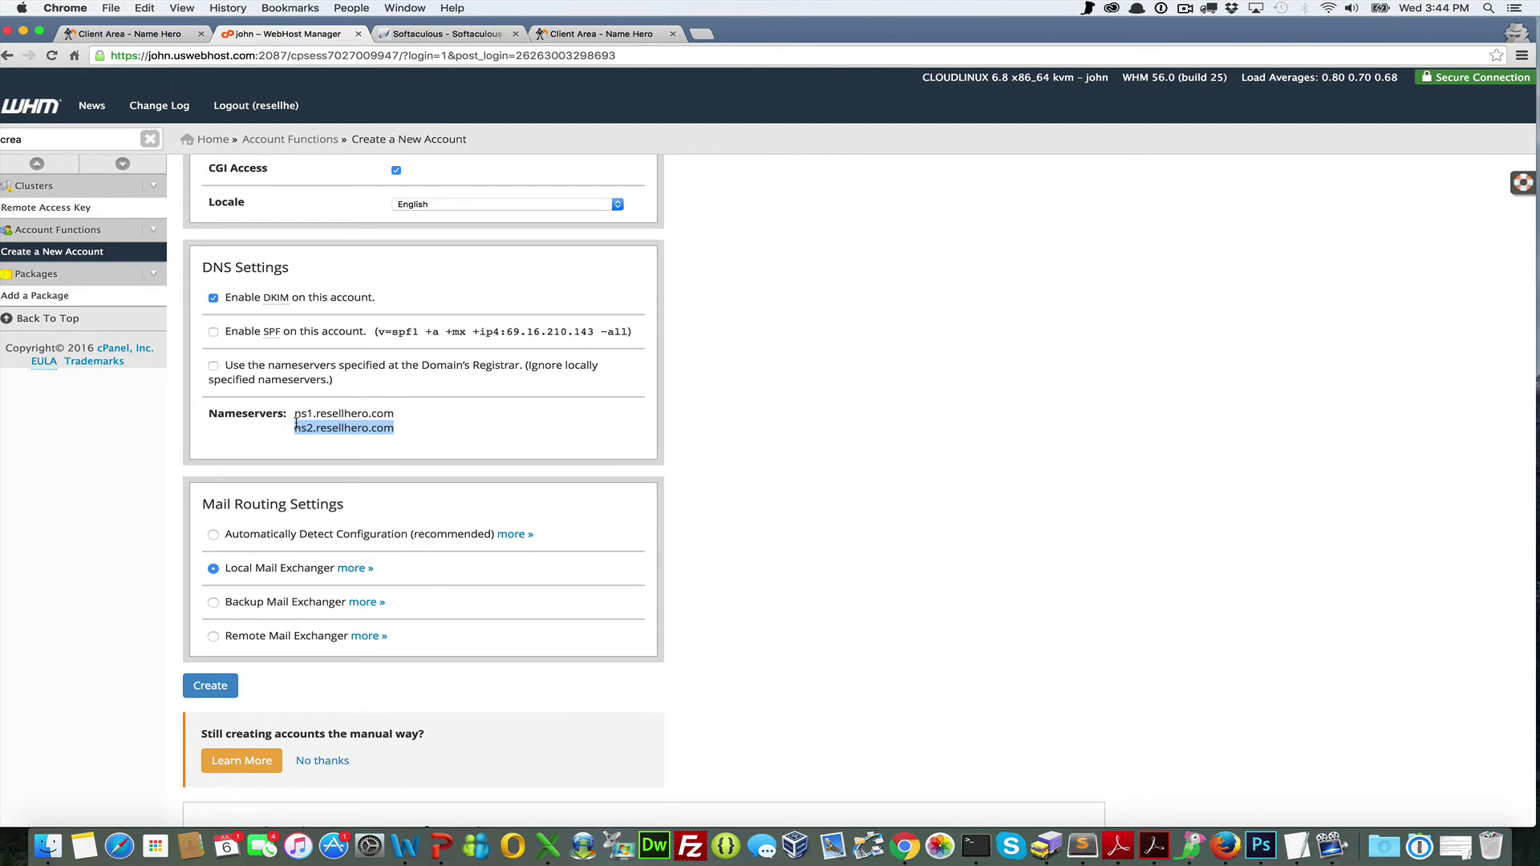
scroll(283, 490, "down", 2)
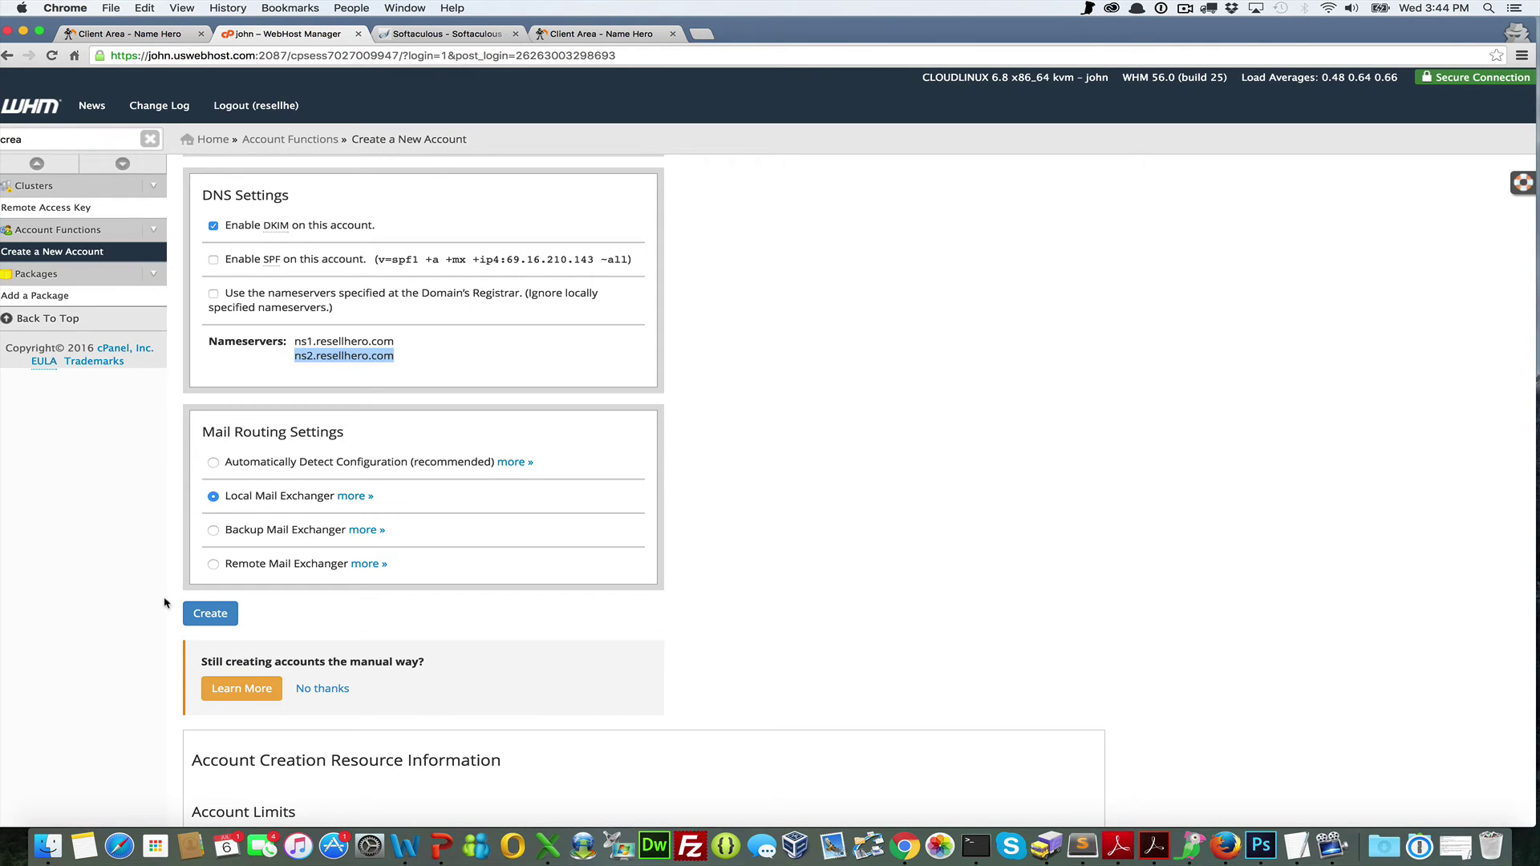
scroll(222, 623, "down", 3)
scroll(222, 623, "down", 1)
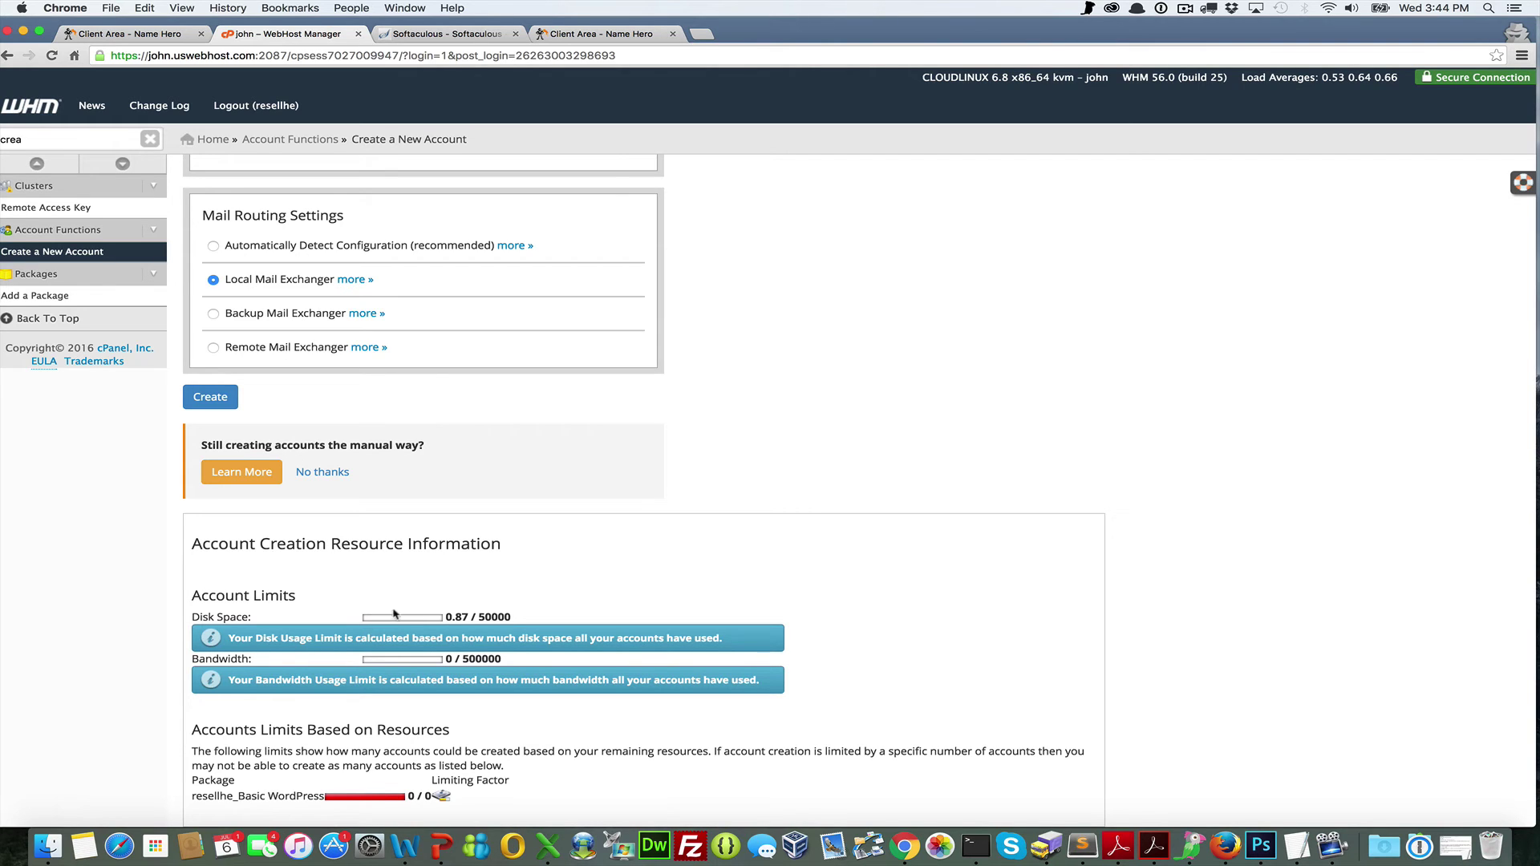
scroll(440, 537, "up", 2)
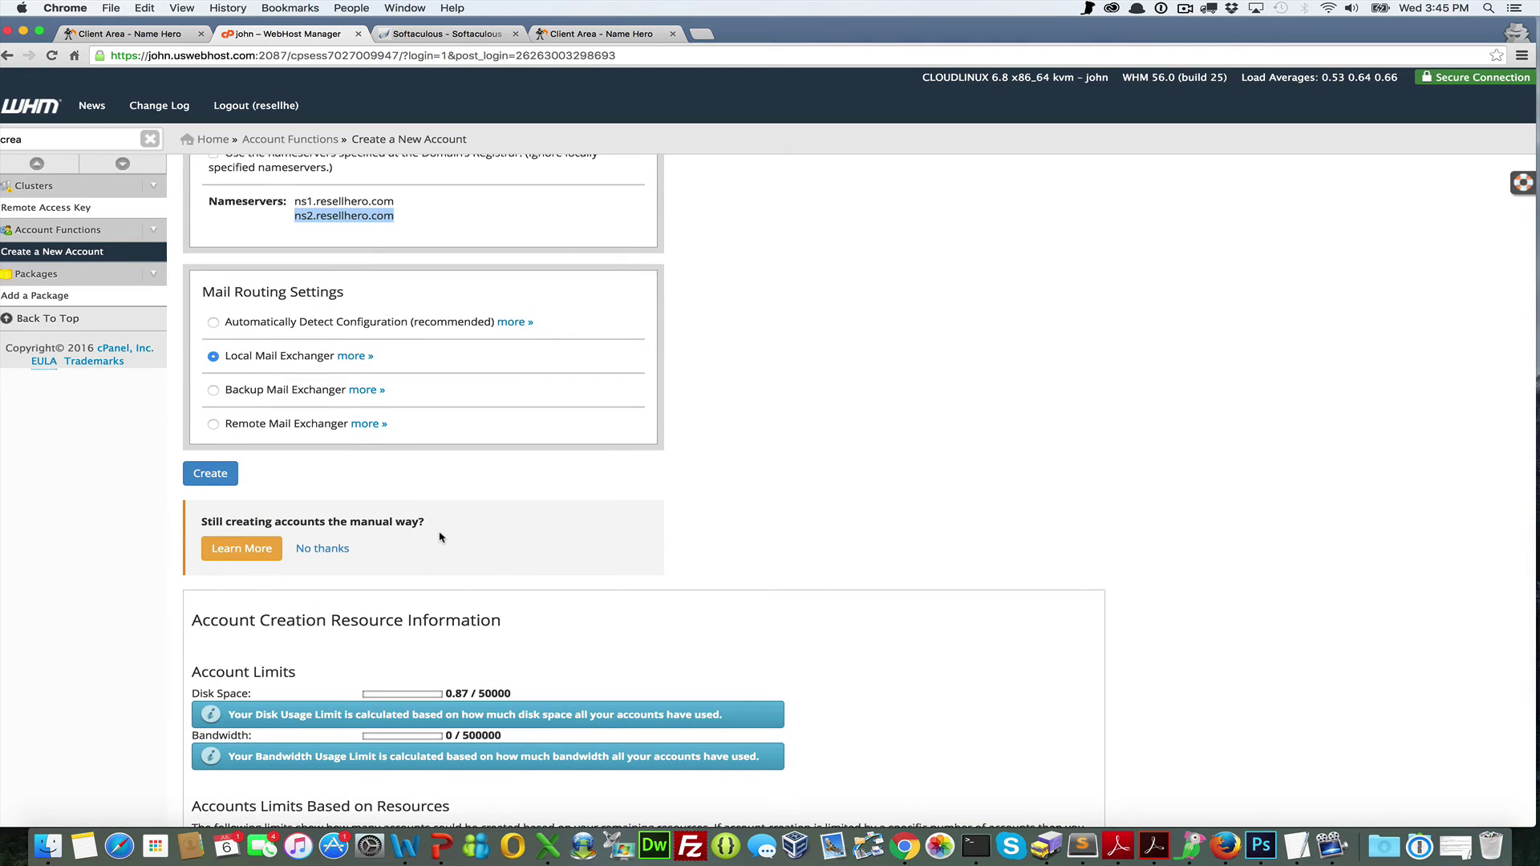
Create the namehero.org account and review the log reporting Account Creation Ok
left_click(213, 476)
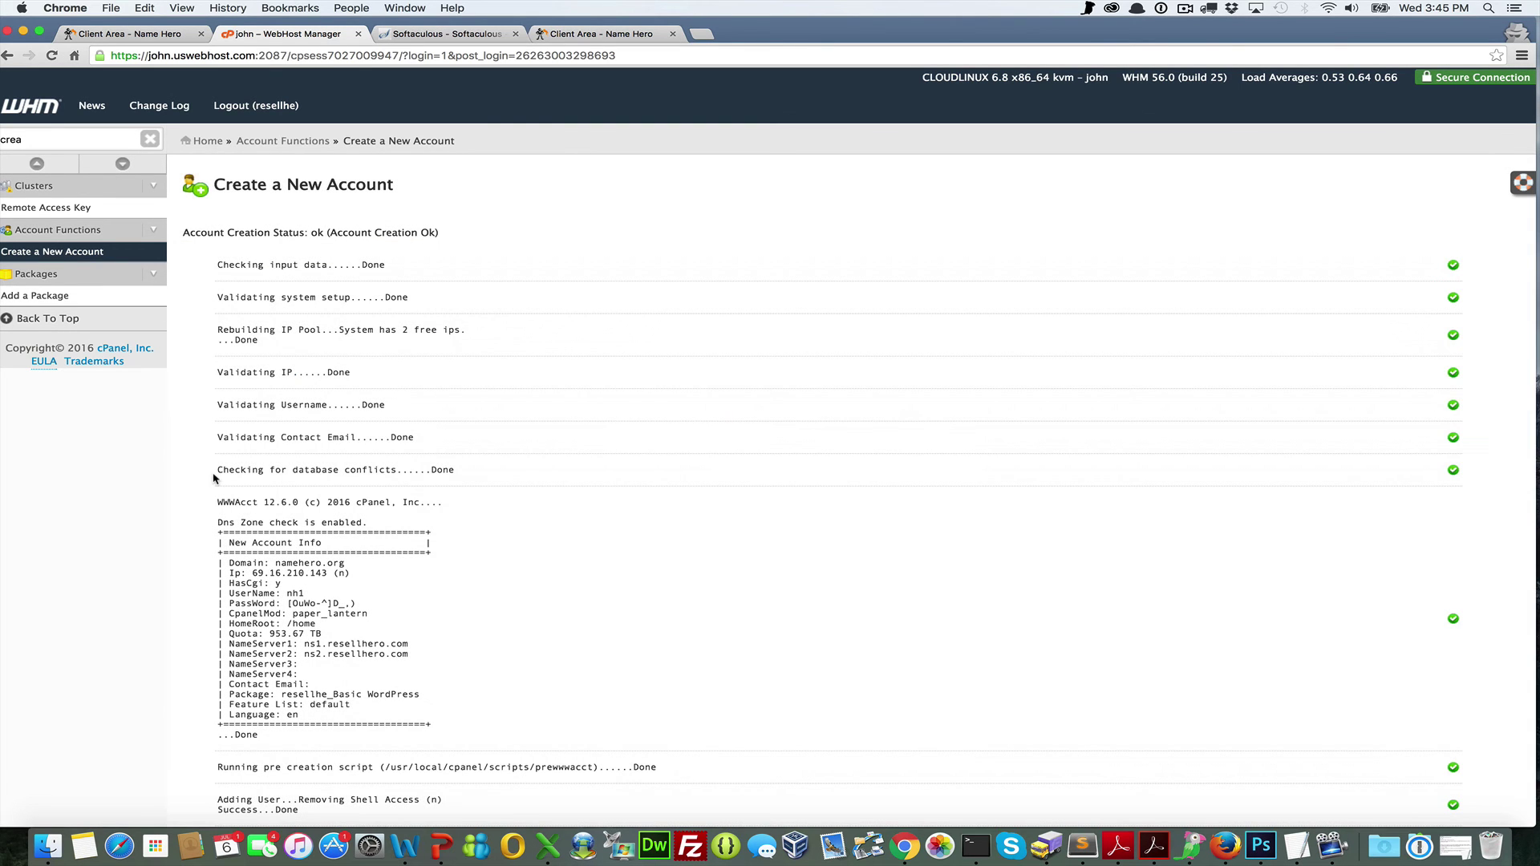
scroll(215, 479, "down", 10)
scroll(214, 478, "up", 8)
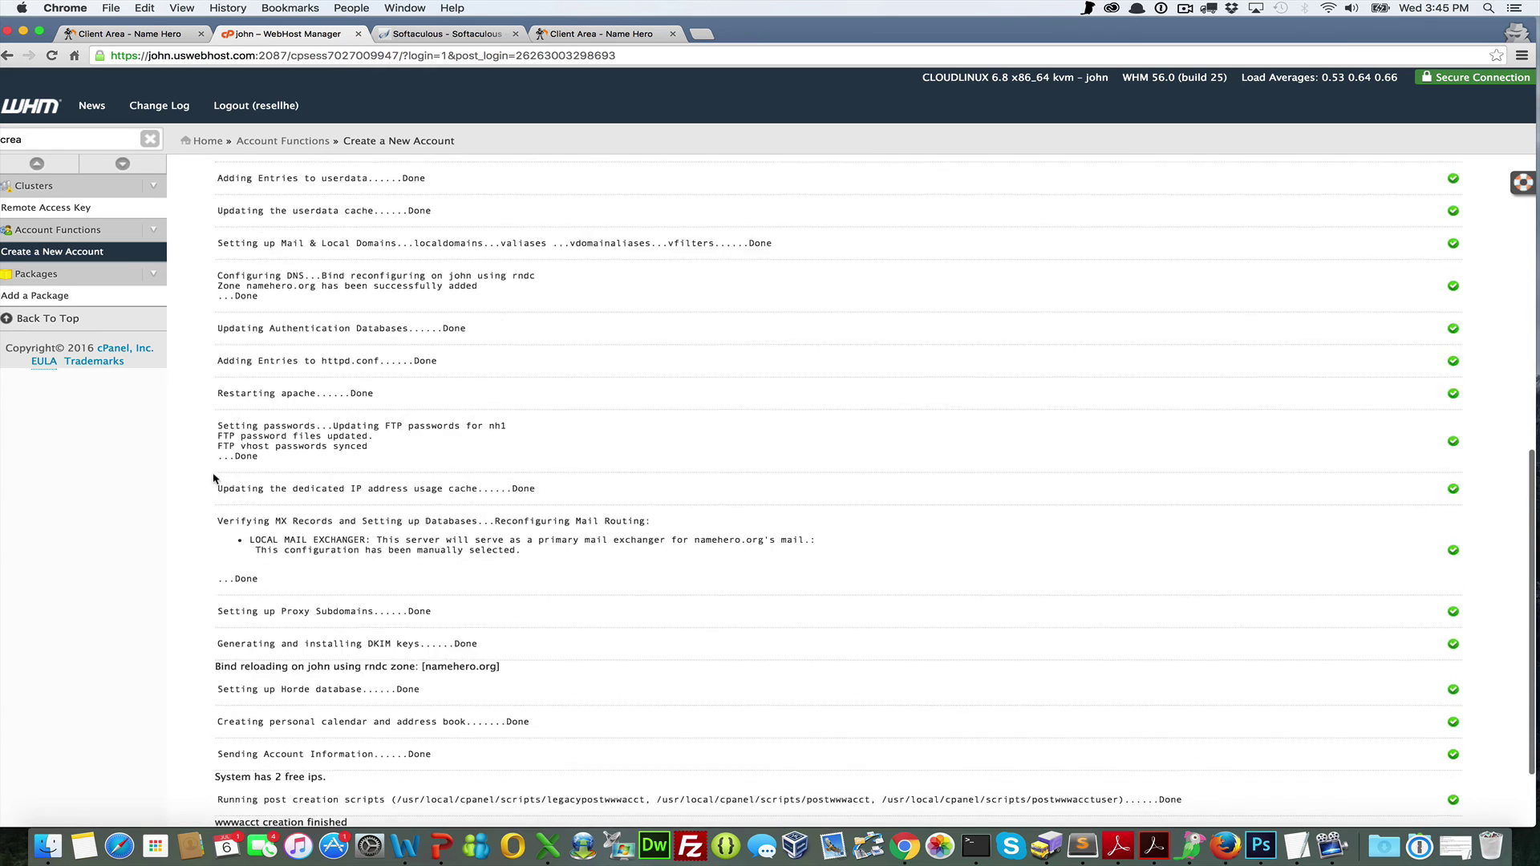
scroll(214, 478, "up", 3)
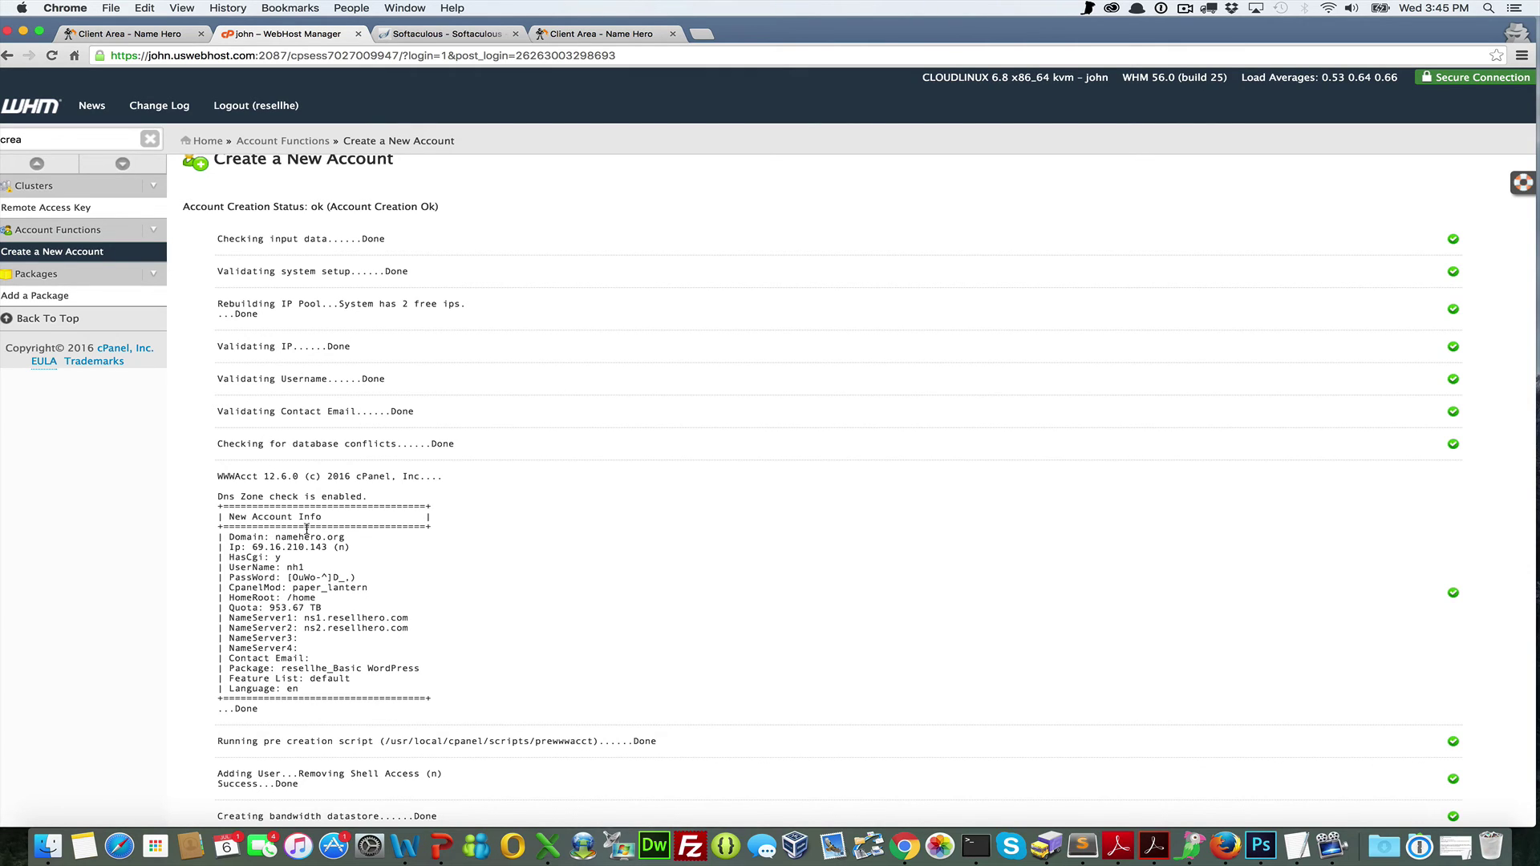
left_click_drag(357, 578, 298, 576)
left_click(285, 573)
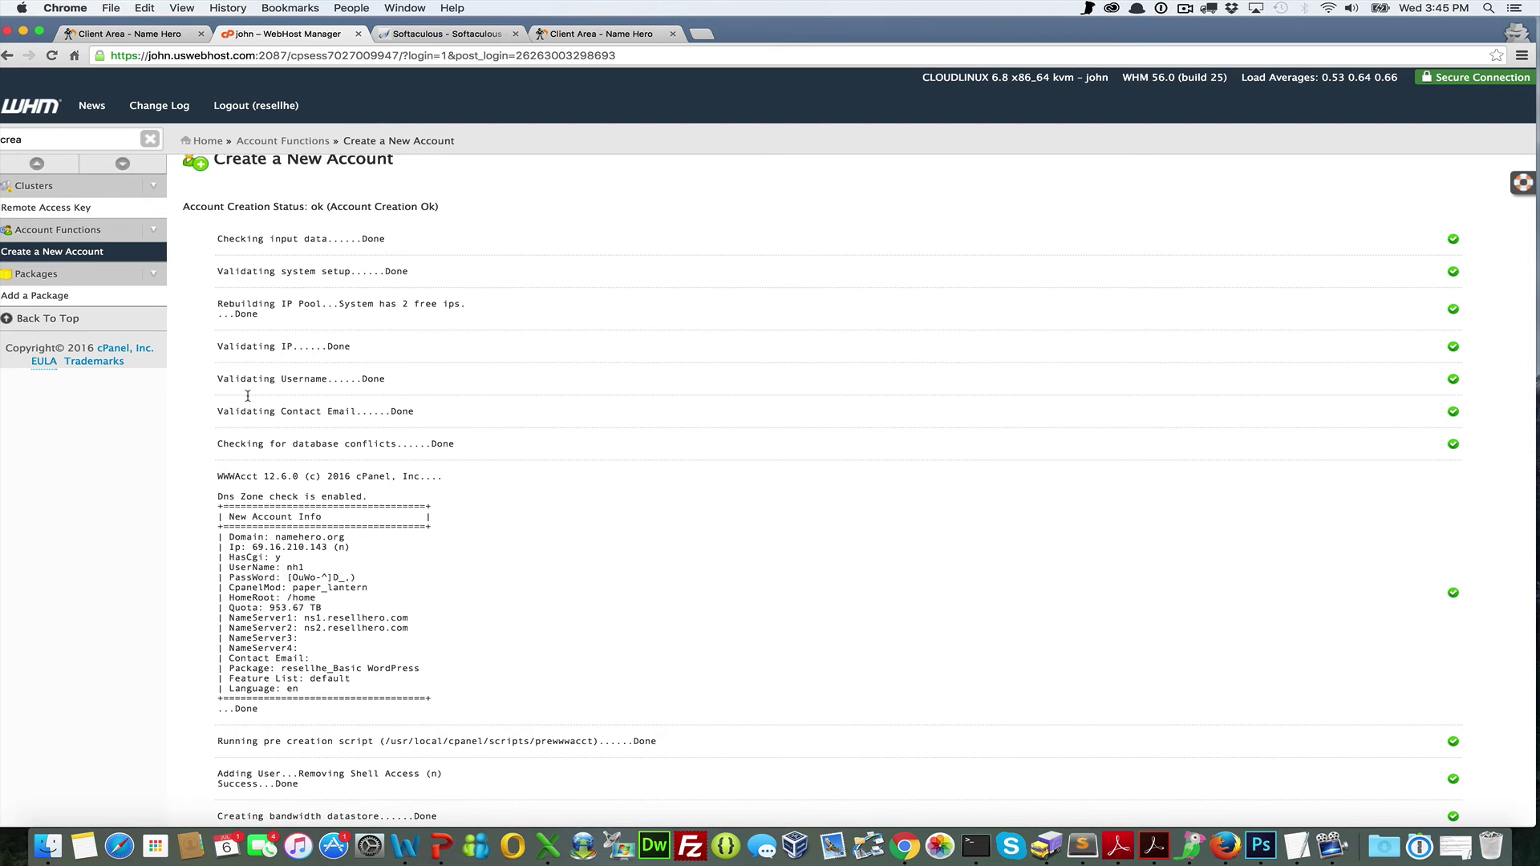
Search 'list' to open List Accounts and launch cPanel for namehero.org
left_click(44, 136)
double_click(2, 132)
type("list")
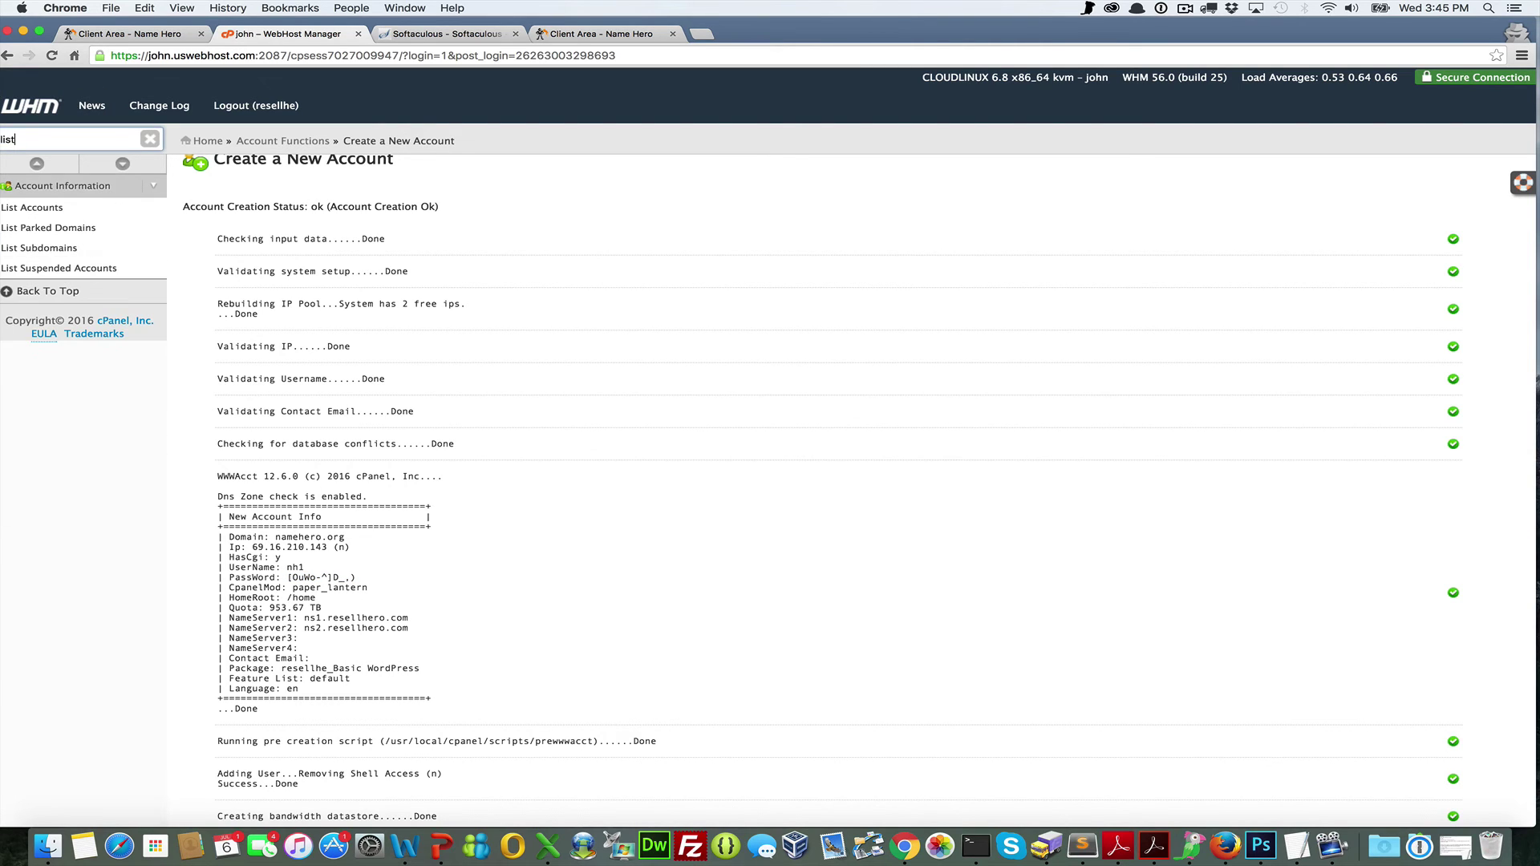
left_click(52, 209)
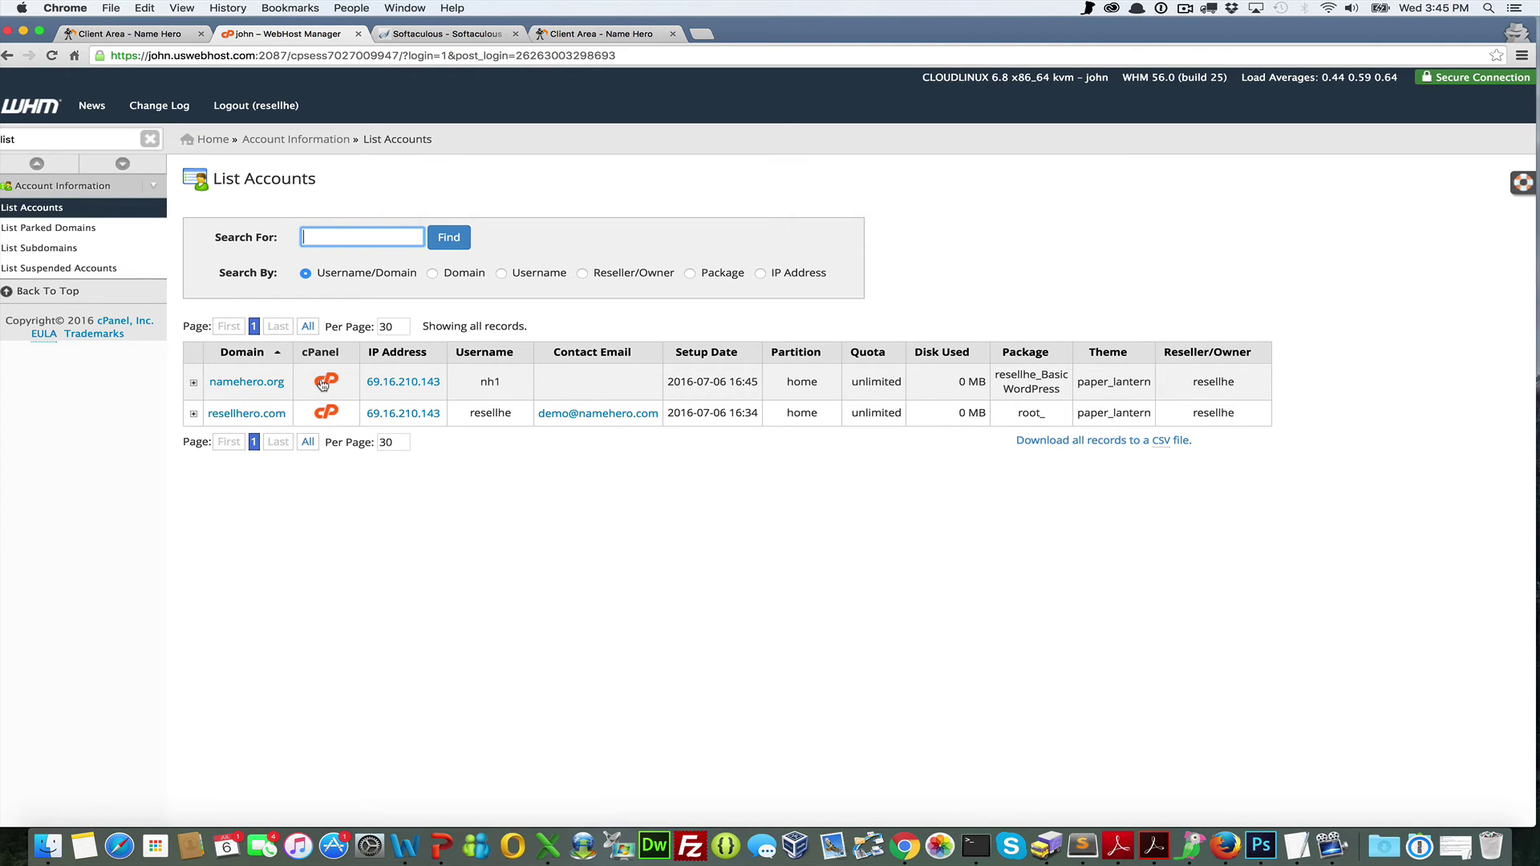
left_click(322, 384)
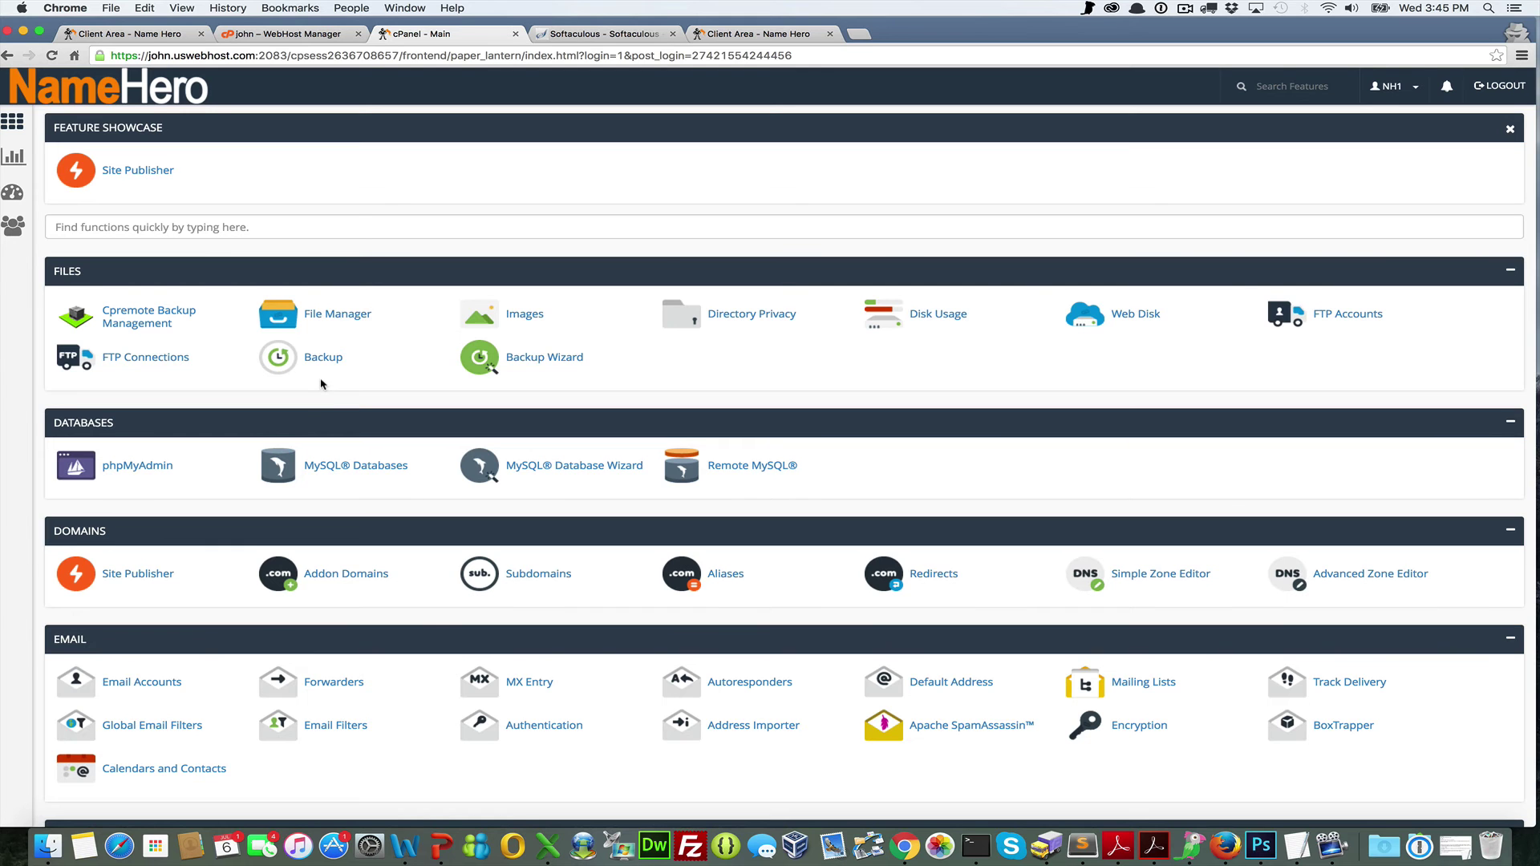
Open WordPress from the Softaculous Apps Installer section of cPanel
scroll(321, 384, "down", 10)
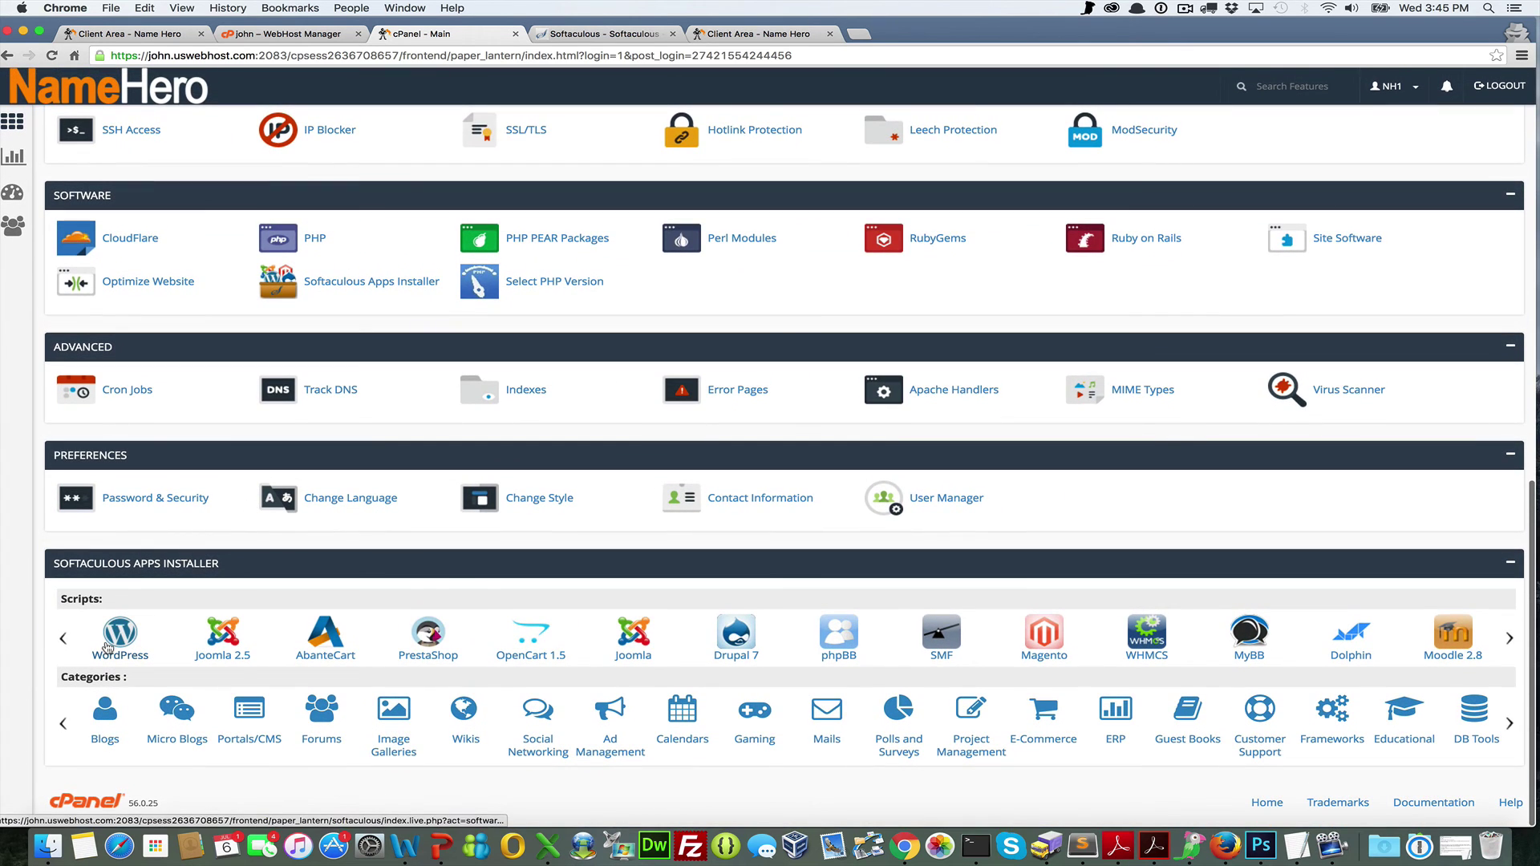
left_click(107, 647)
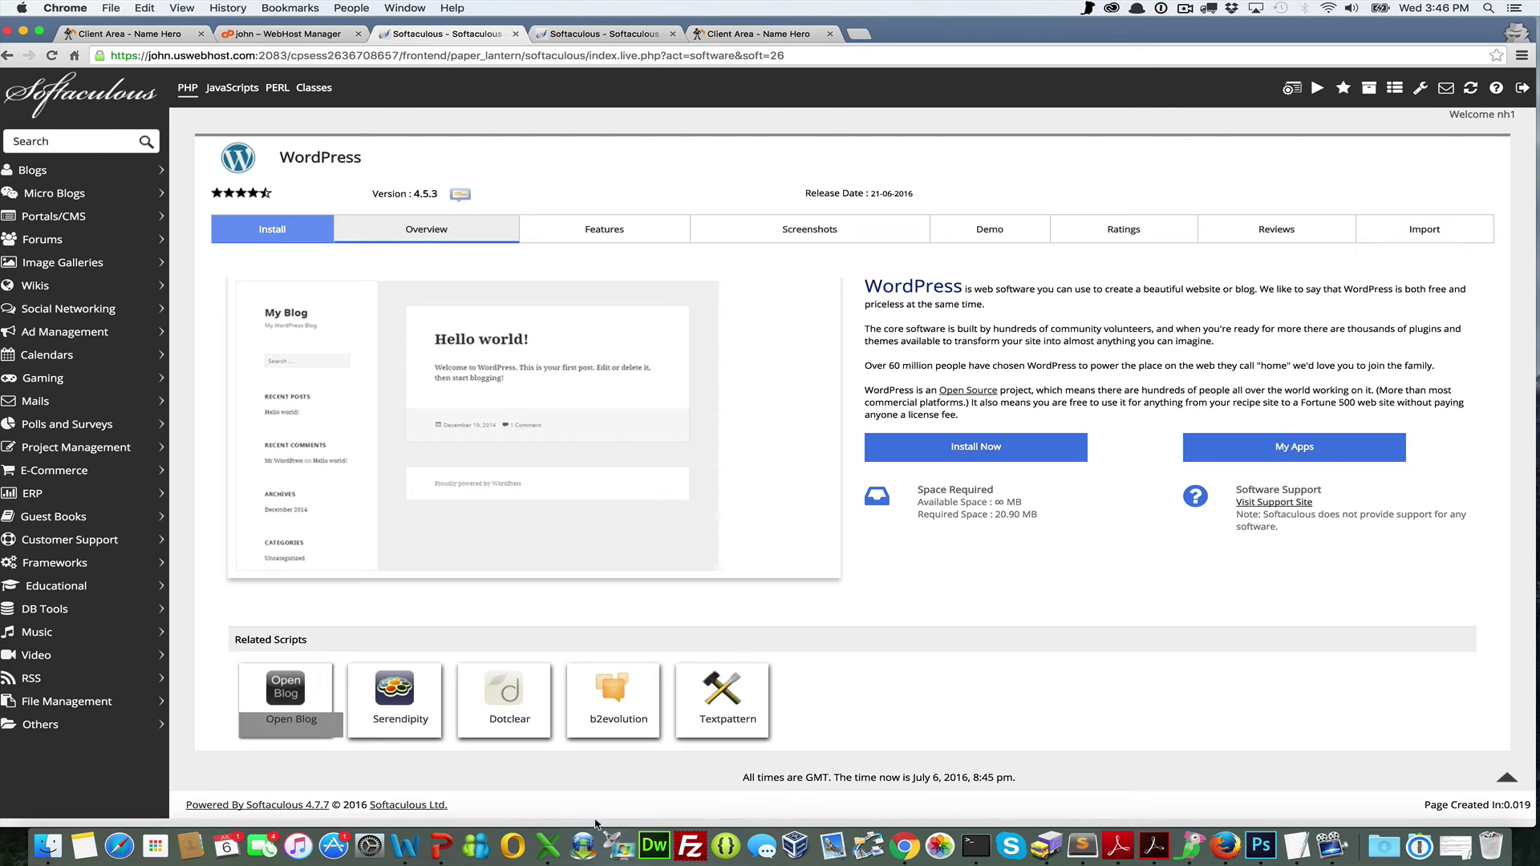
left_click(1017, 447)
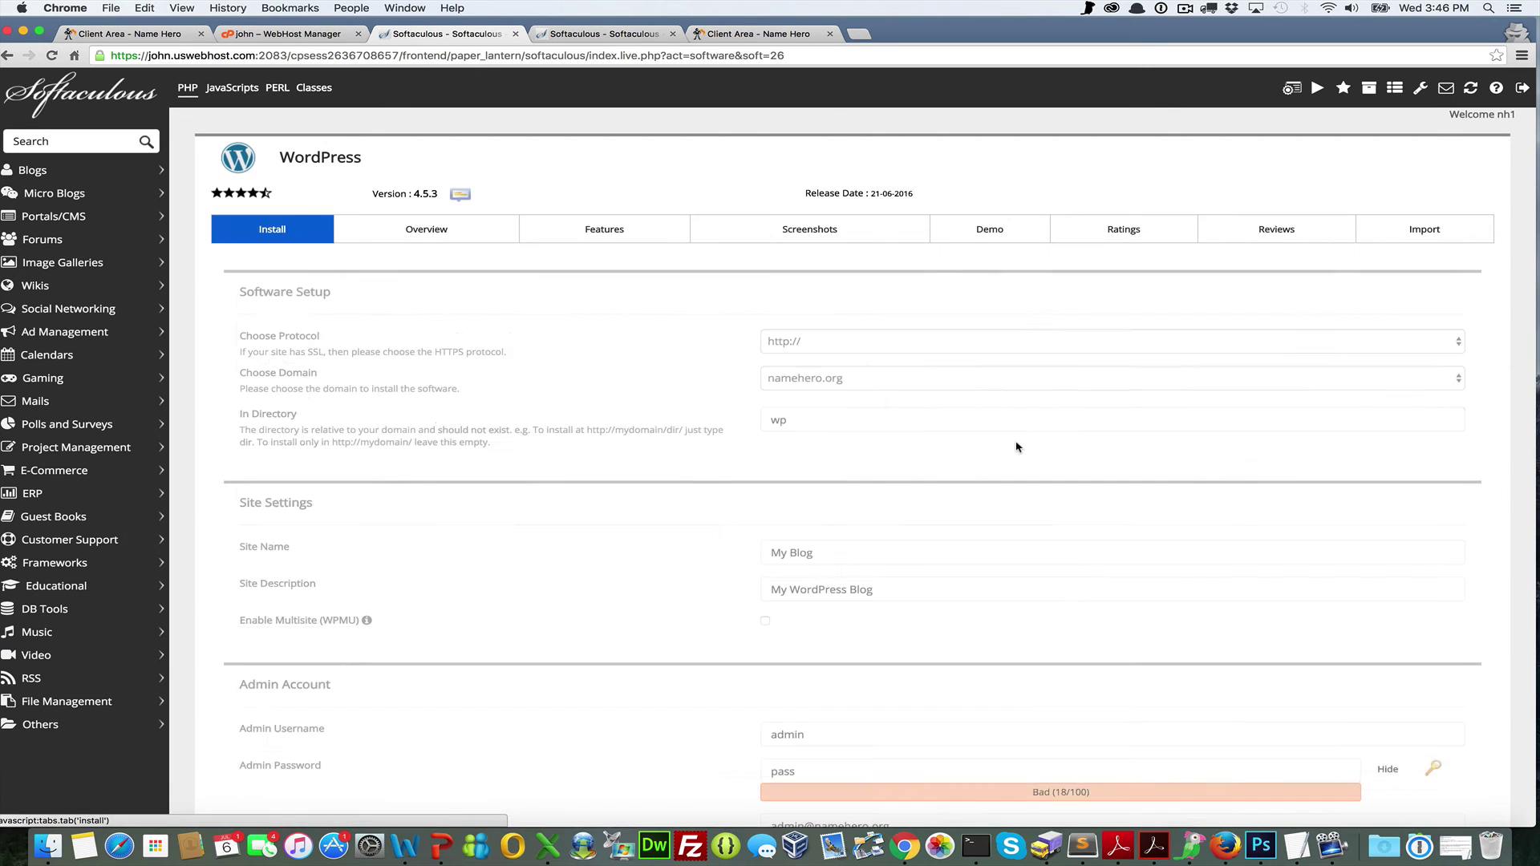
left_click(835, 343)
left_click(829, 364)
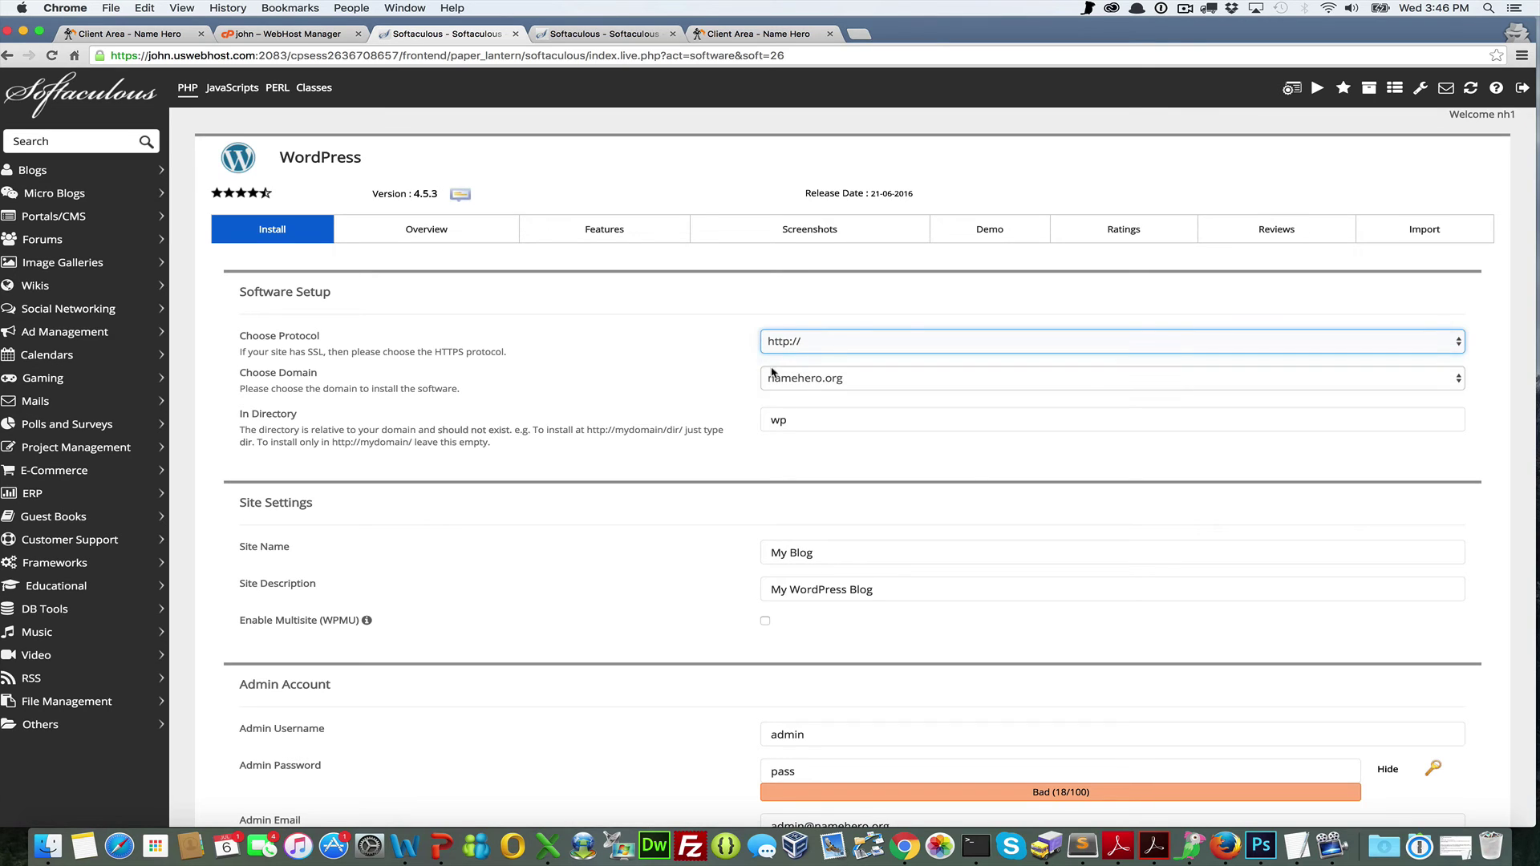
left_click(832, 344)
left_click(804, 325)
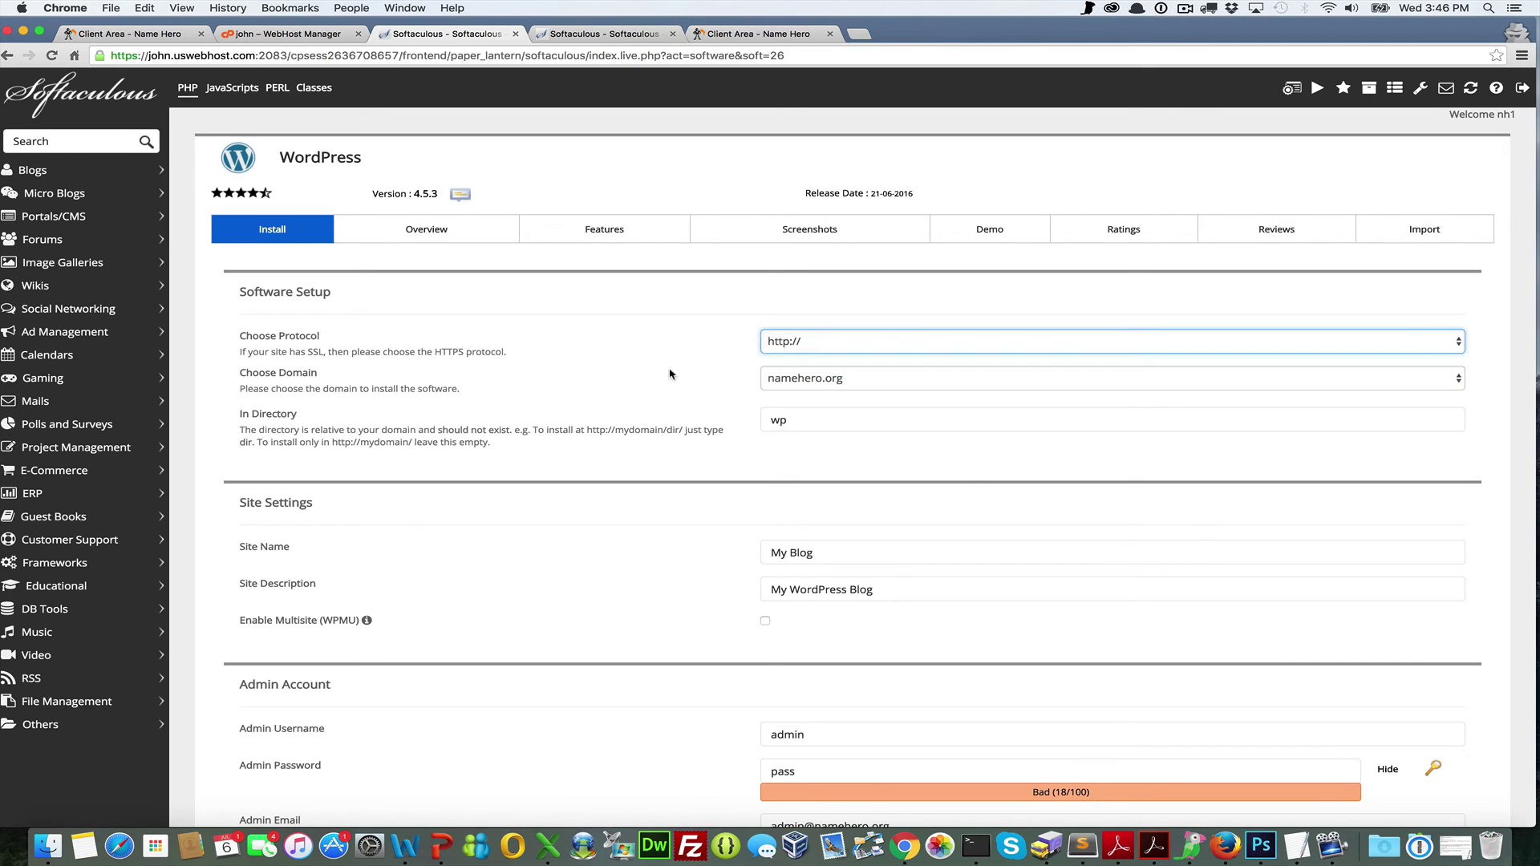
left_click(807, 423)
key("super+a")
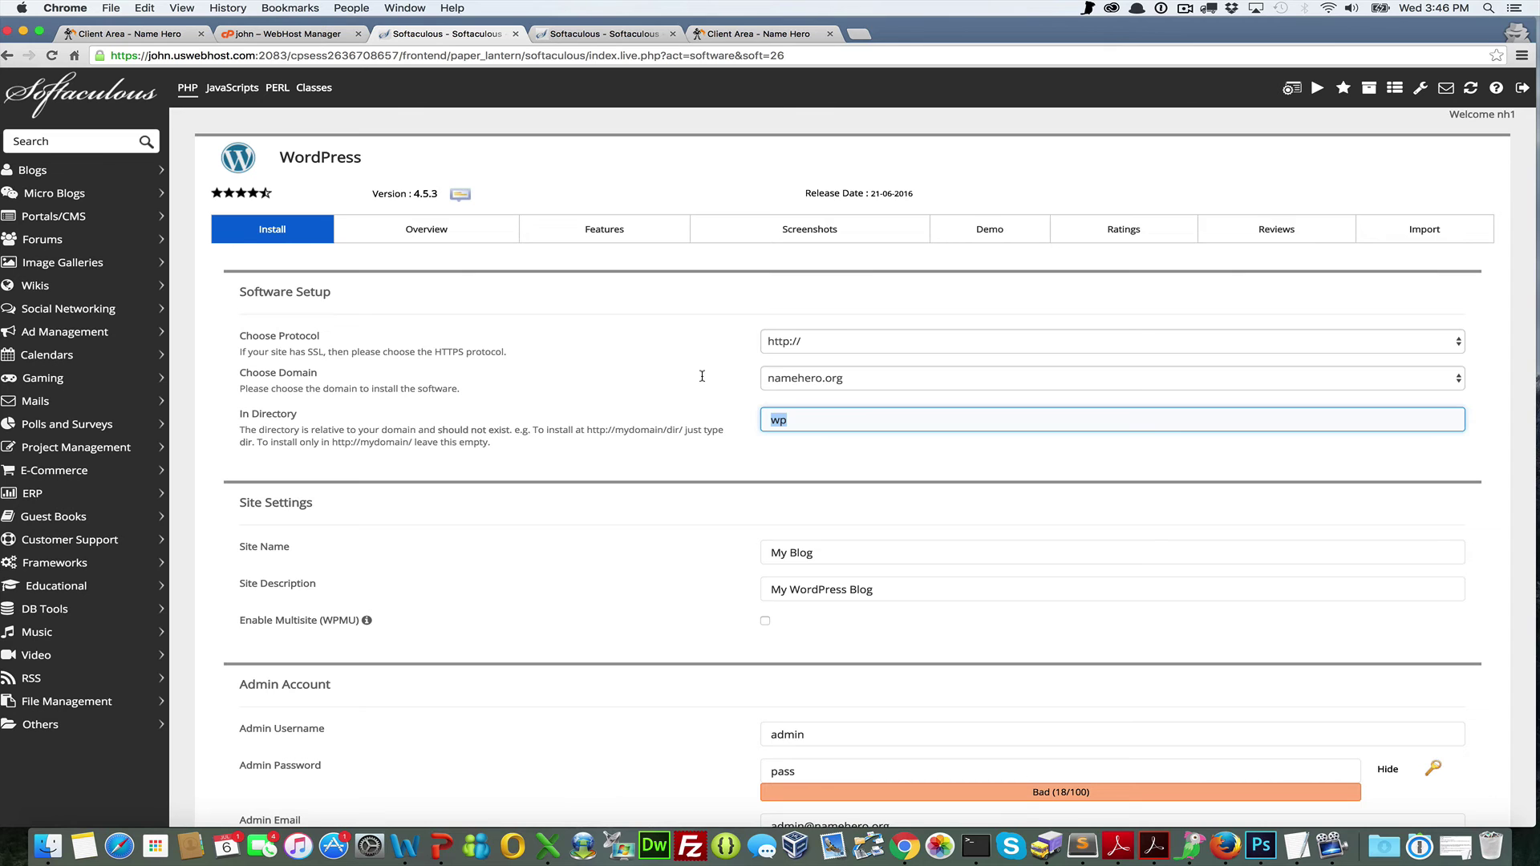
key("BackSpace")
left_click(744, 465)
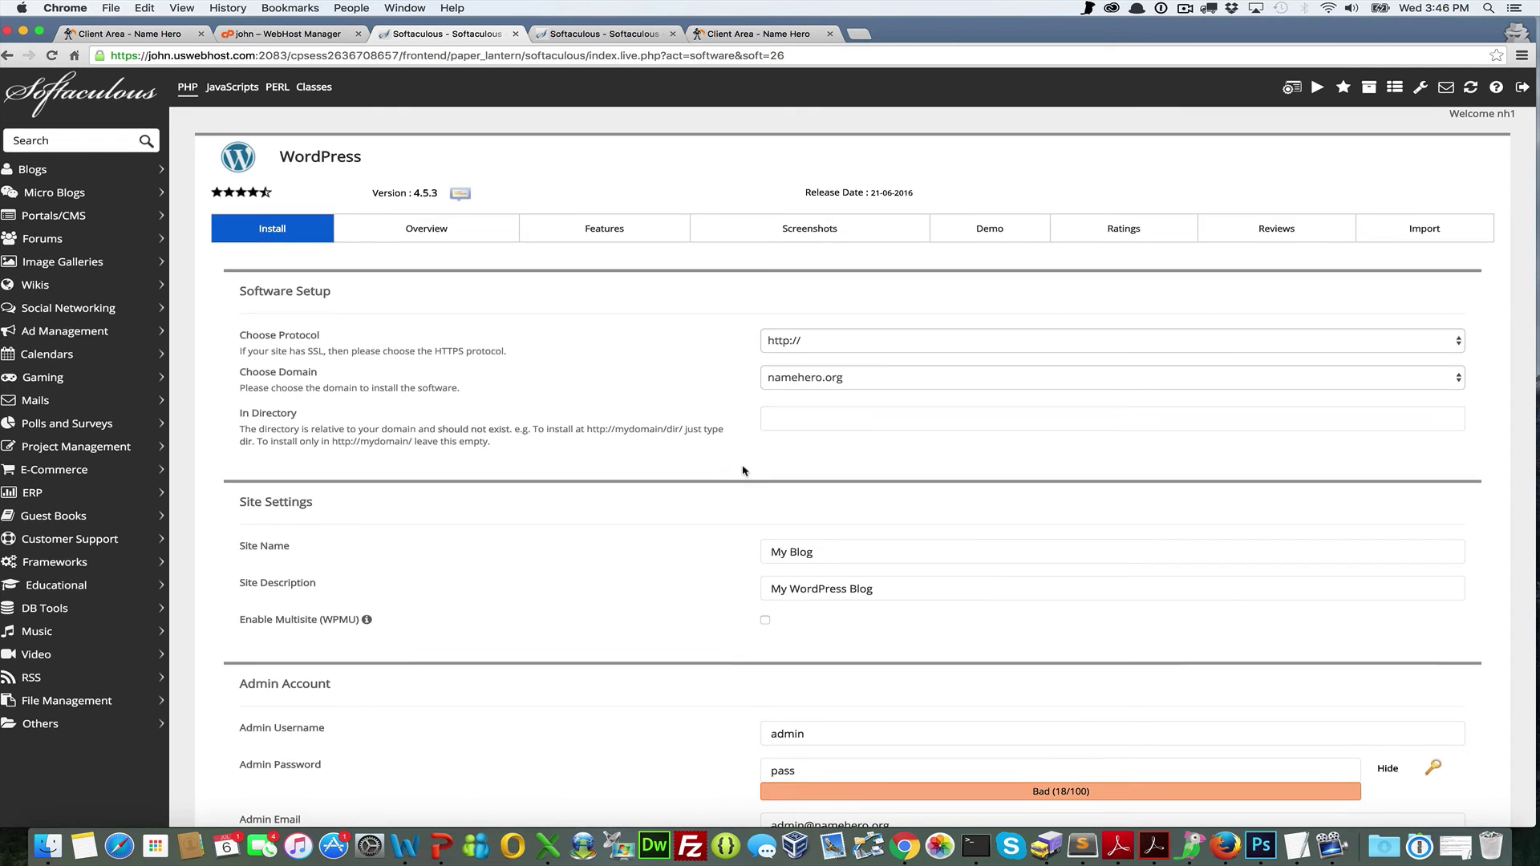
Check the admin username and password fields, then return to the WHM account list
scroll(743, 471, "down", 2)
scroll(745, 470, "down", 4)
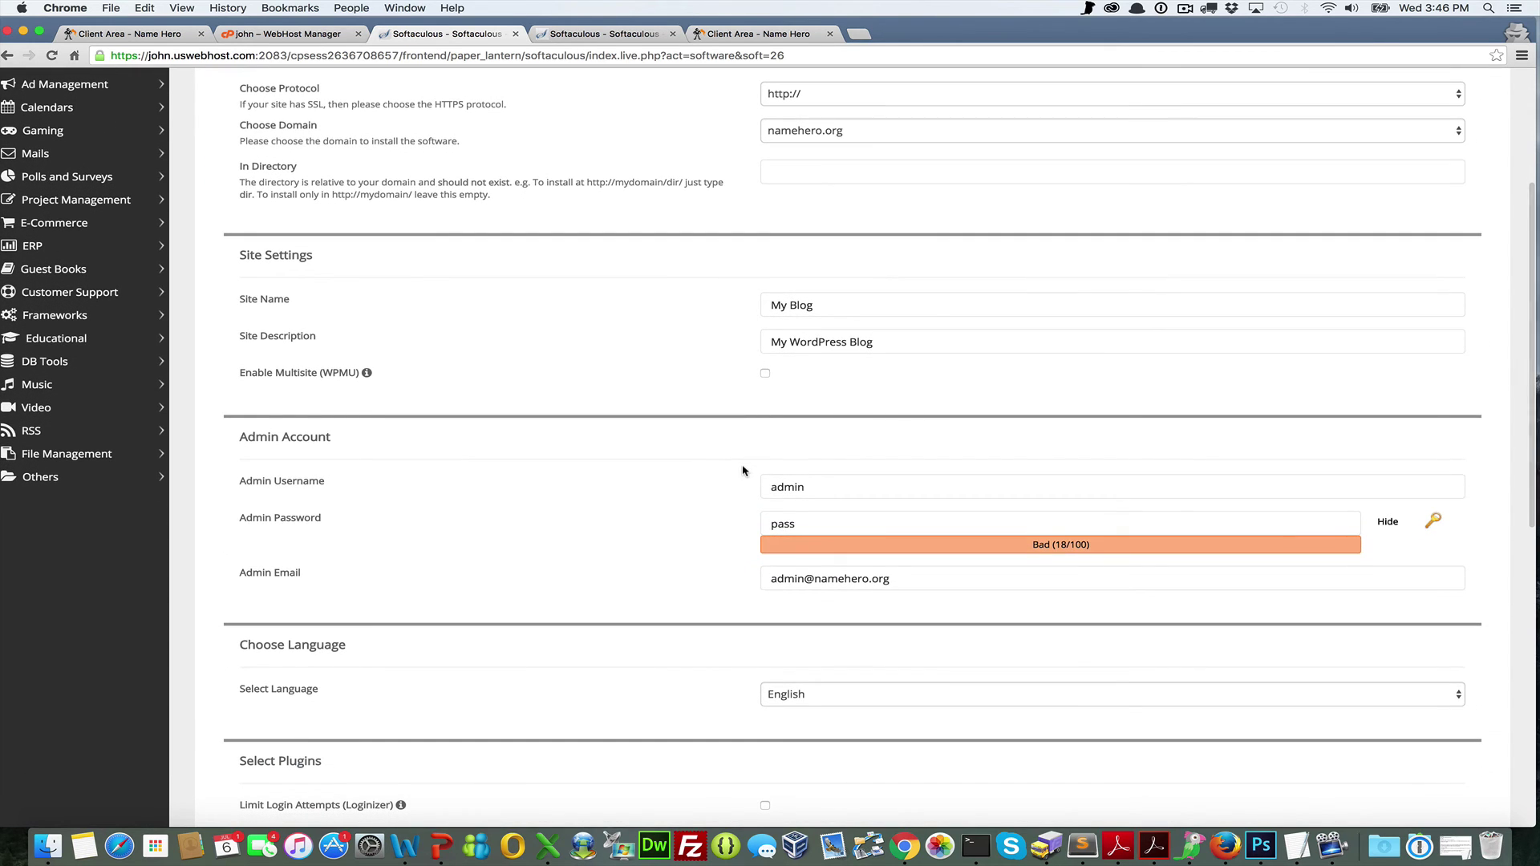
double_click(824, 487)
key("Tab")
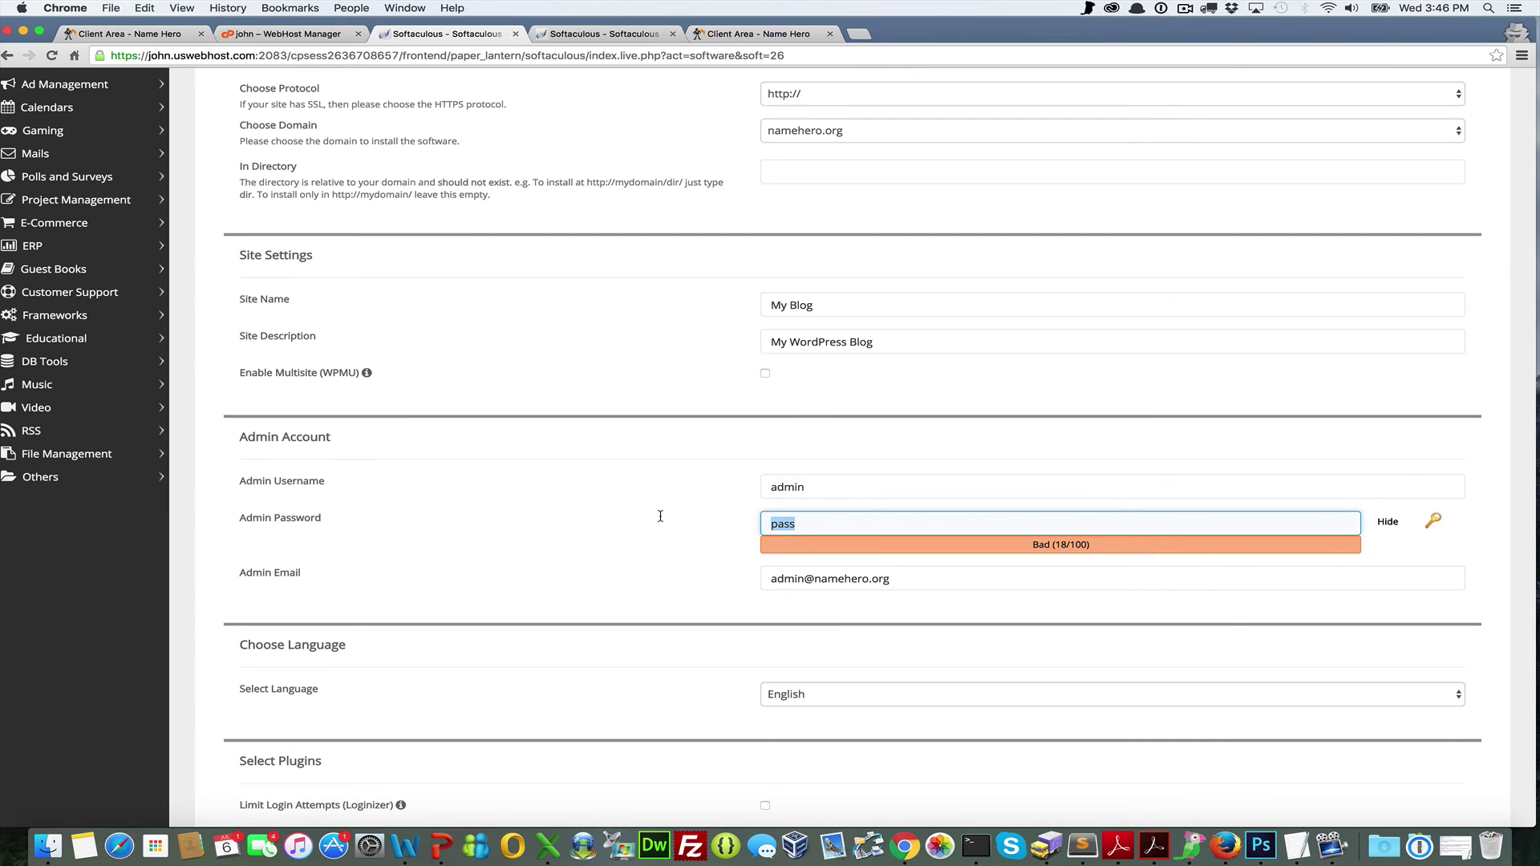
key("shift+Tab")
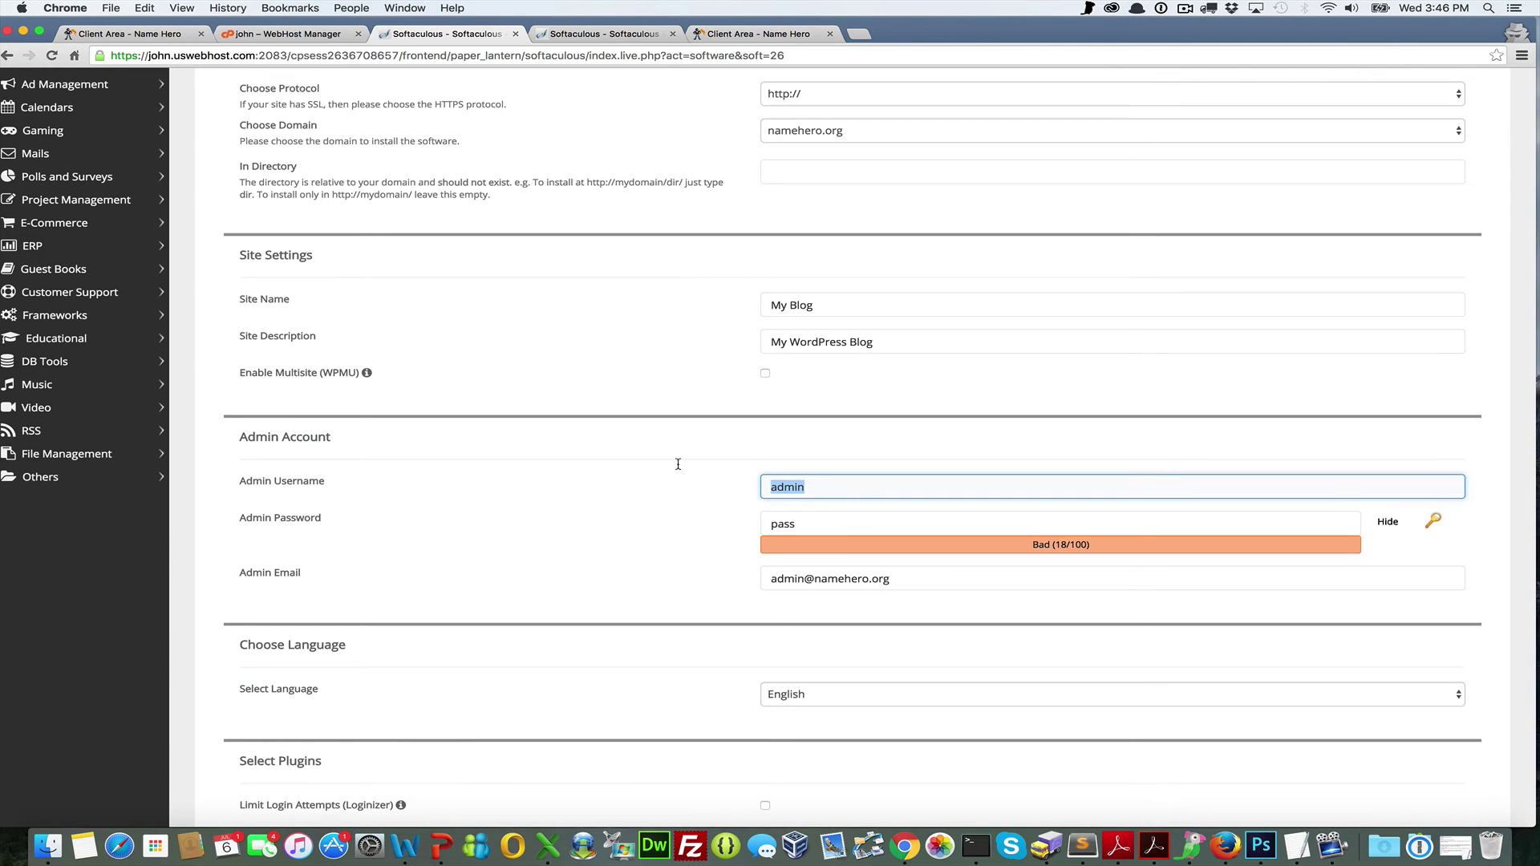
scroll(678, 465, "down", 4)
scroll(678, 464, "up", 7)
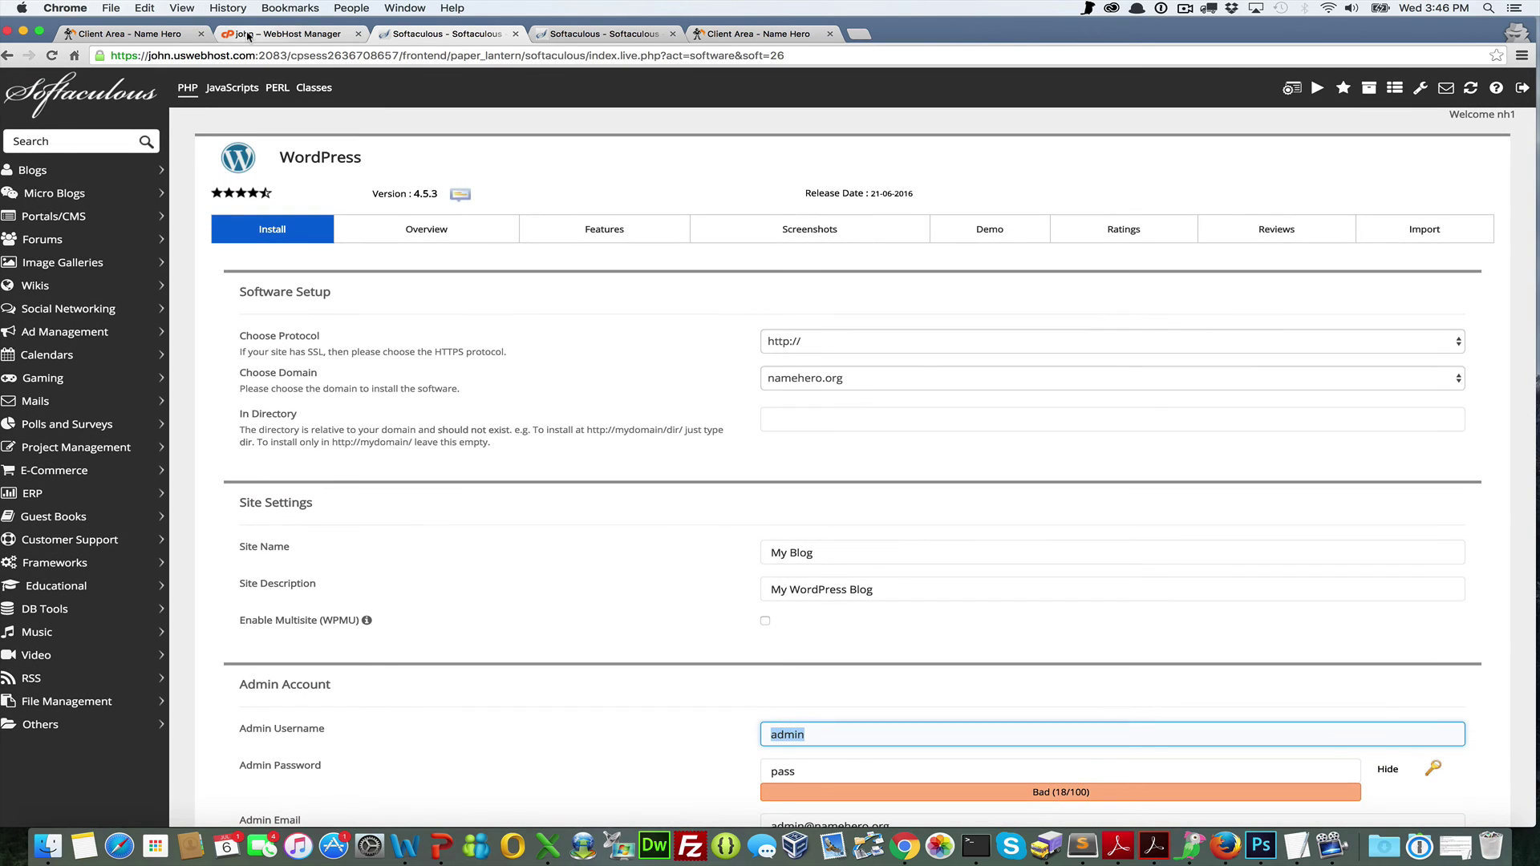
scroll(499, 325, "down", 6)
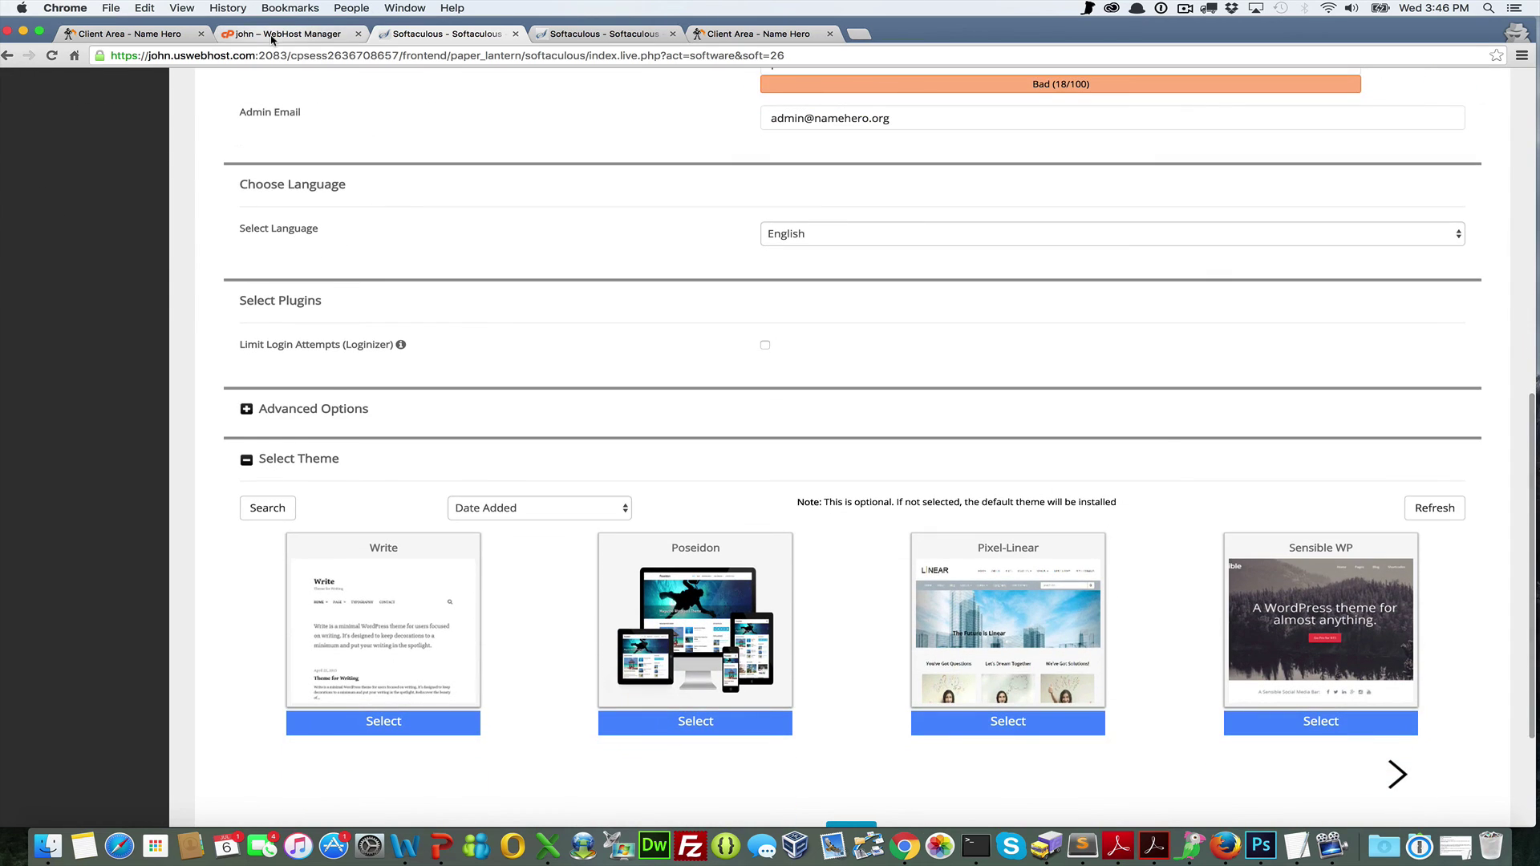
left_click(285, 33)
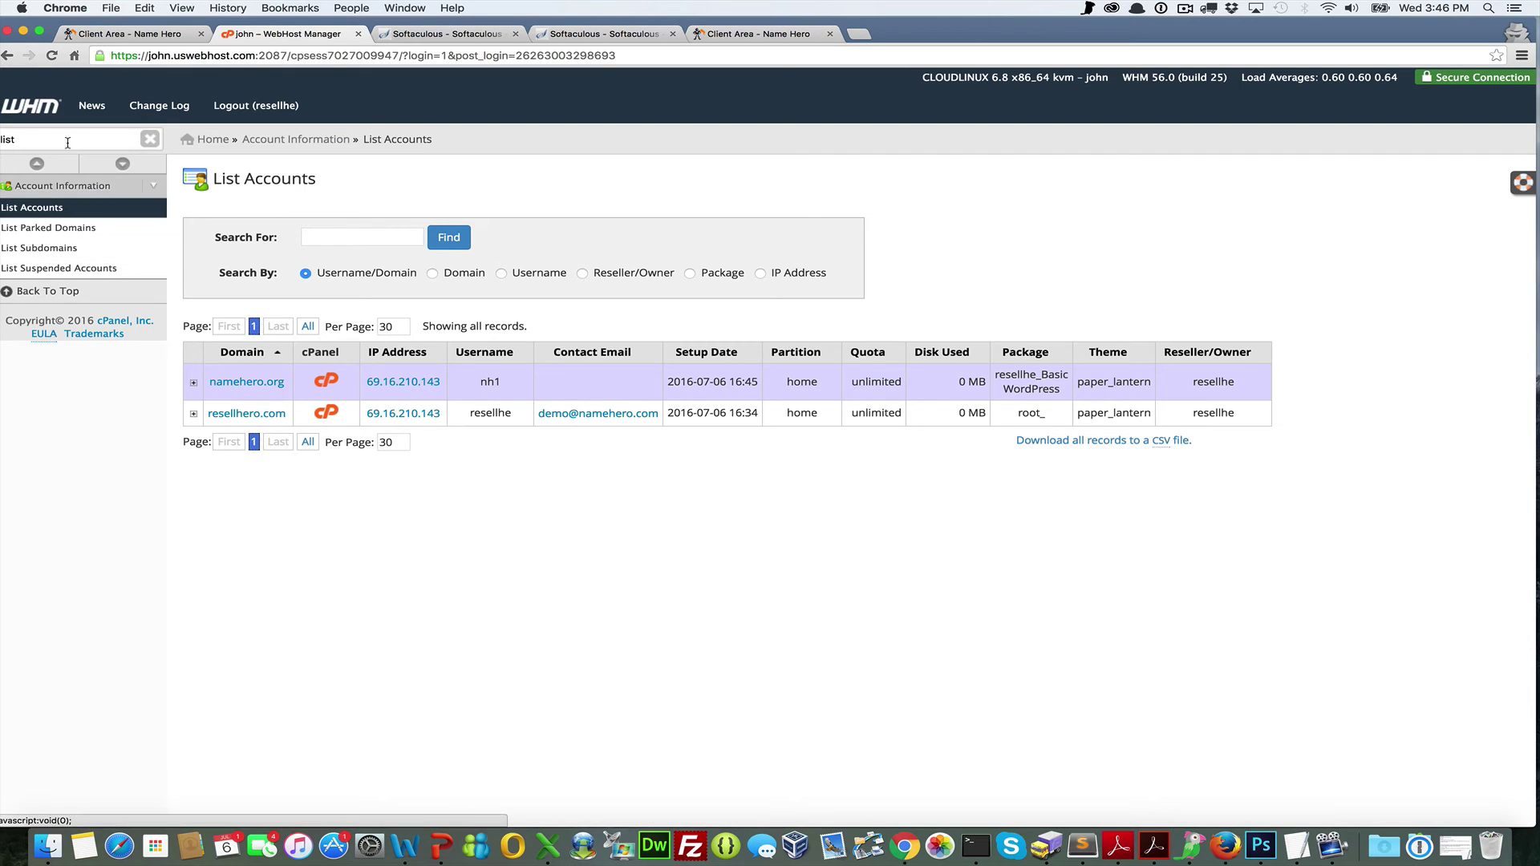
Edit the resellhe_Basic WordPress package to allow unlimited addon domains and save
left_click_drag(60, 140, 2, 122)
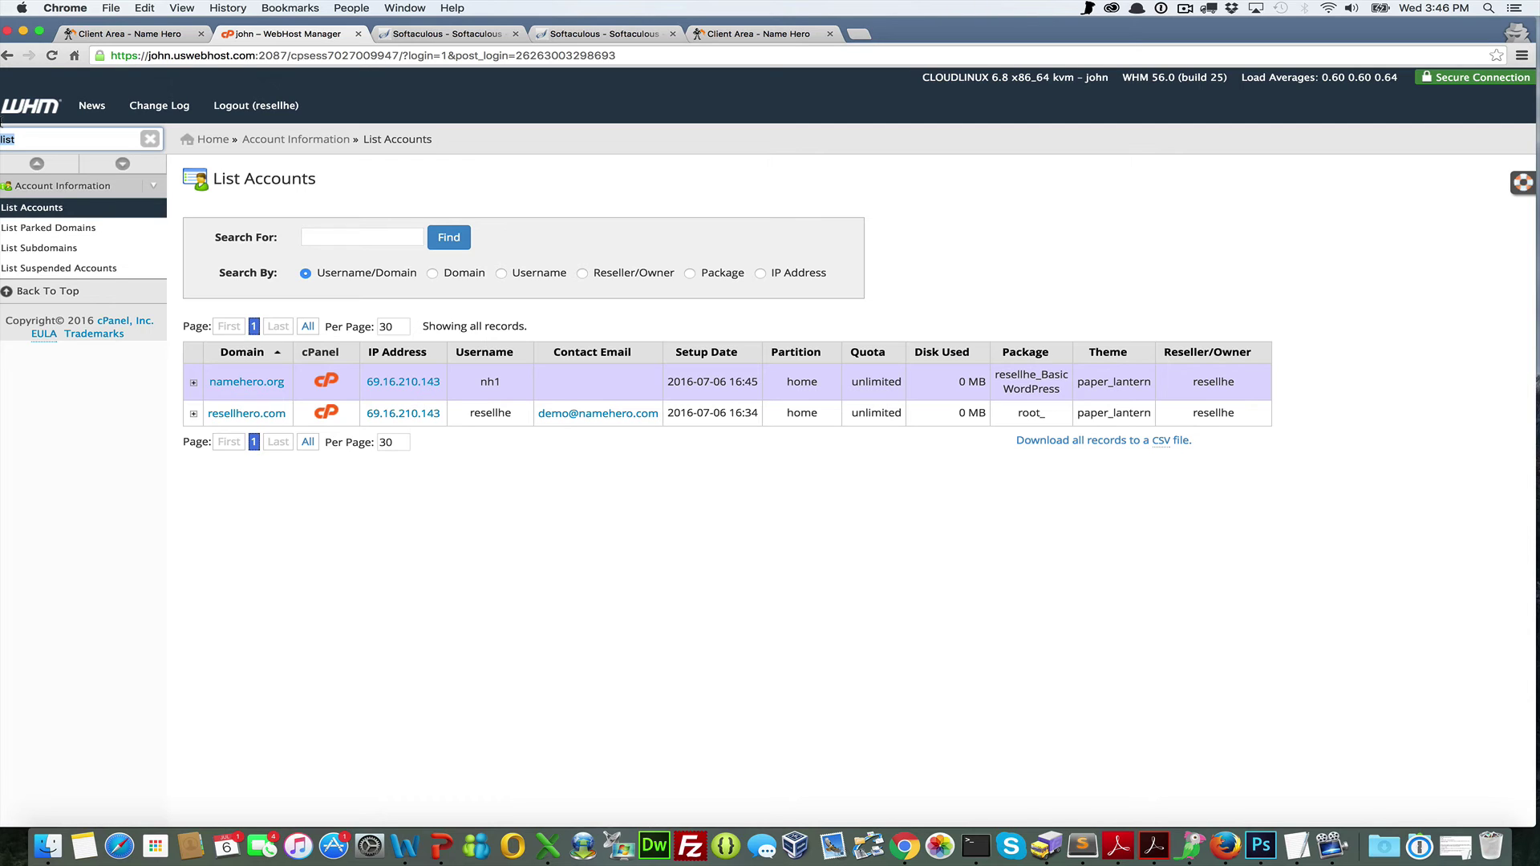
type("pack")
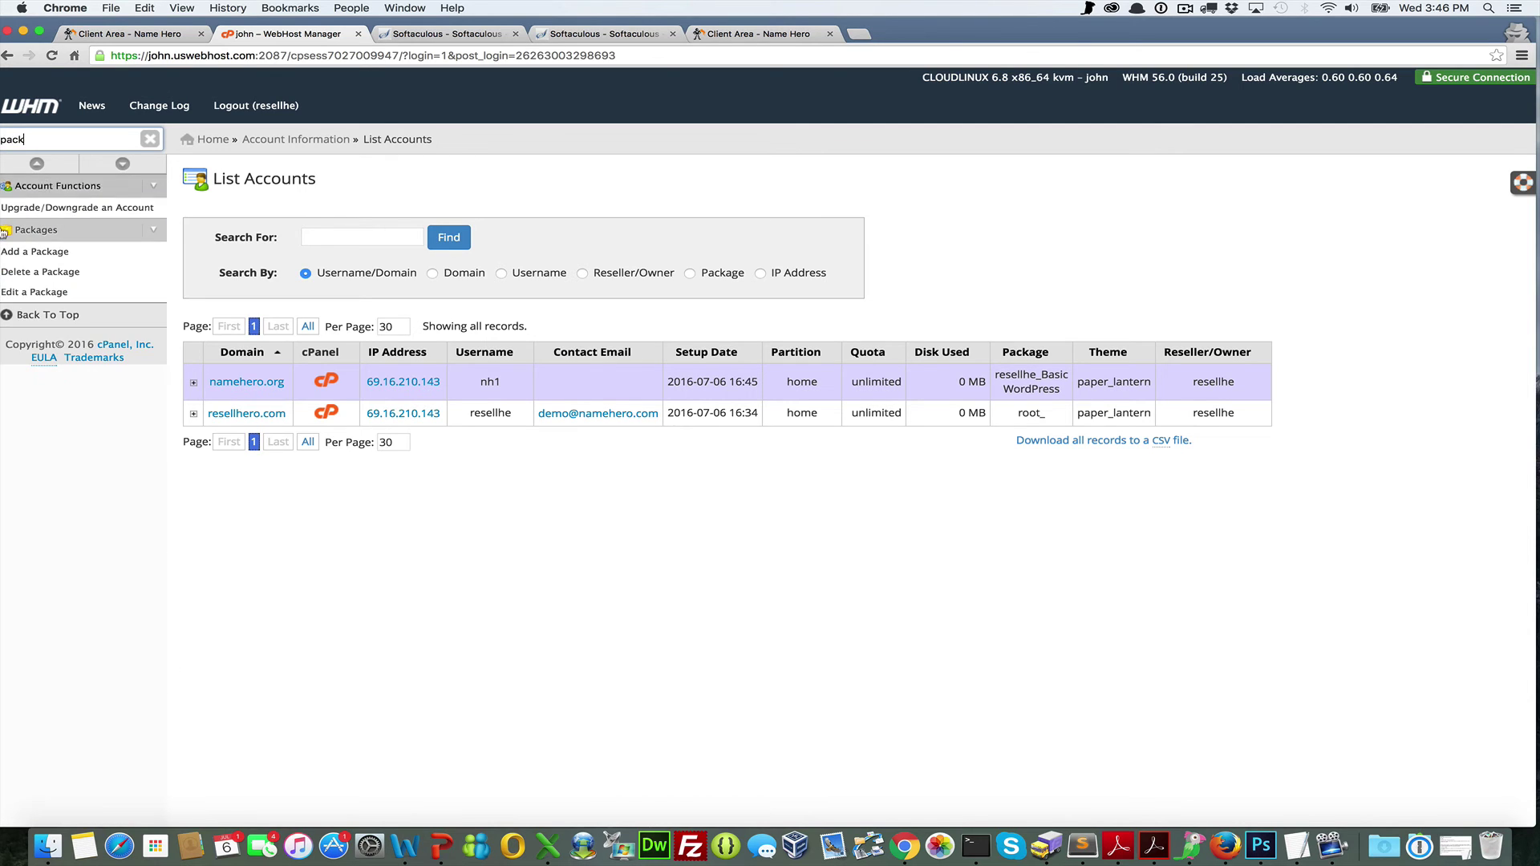
left_click(60, 293)
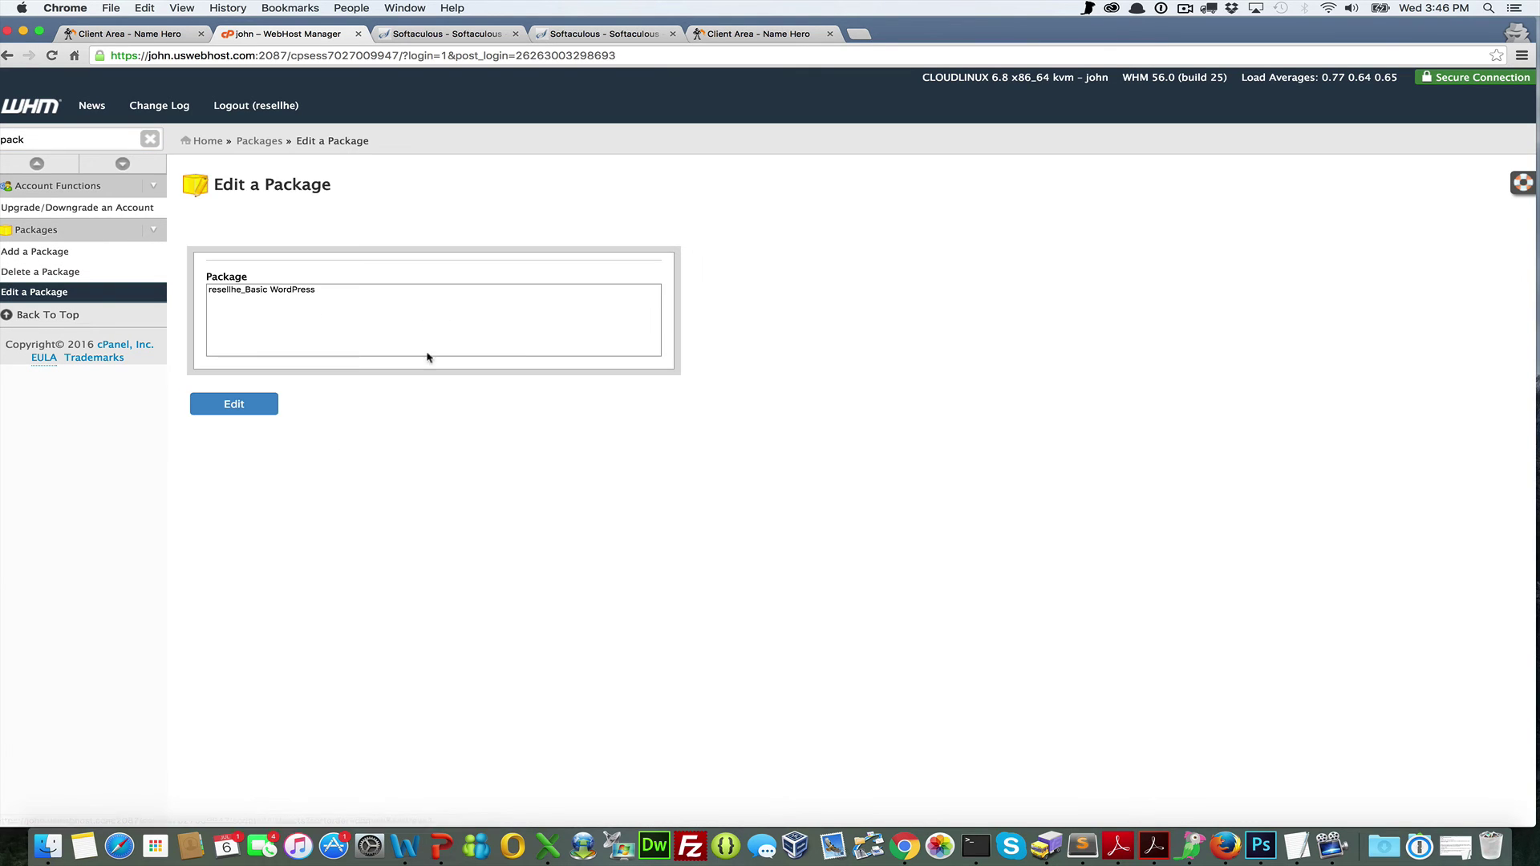
left_click(361, 291)
left_click(236, 405)
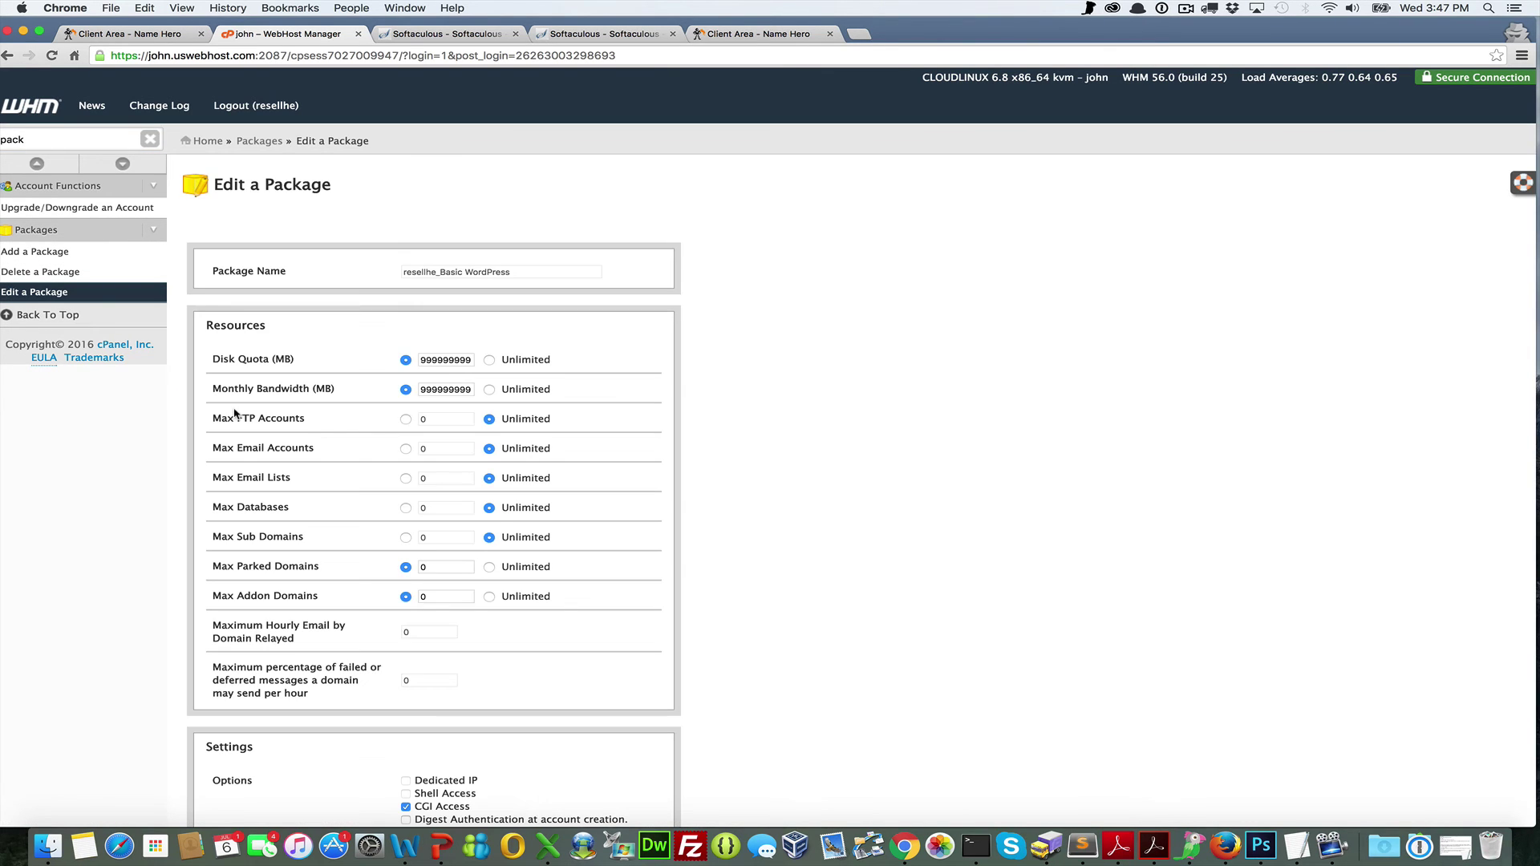
left_click(490, 597)
scroll(654, 631, "down", 5)
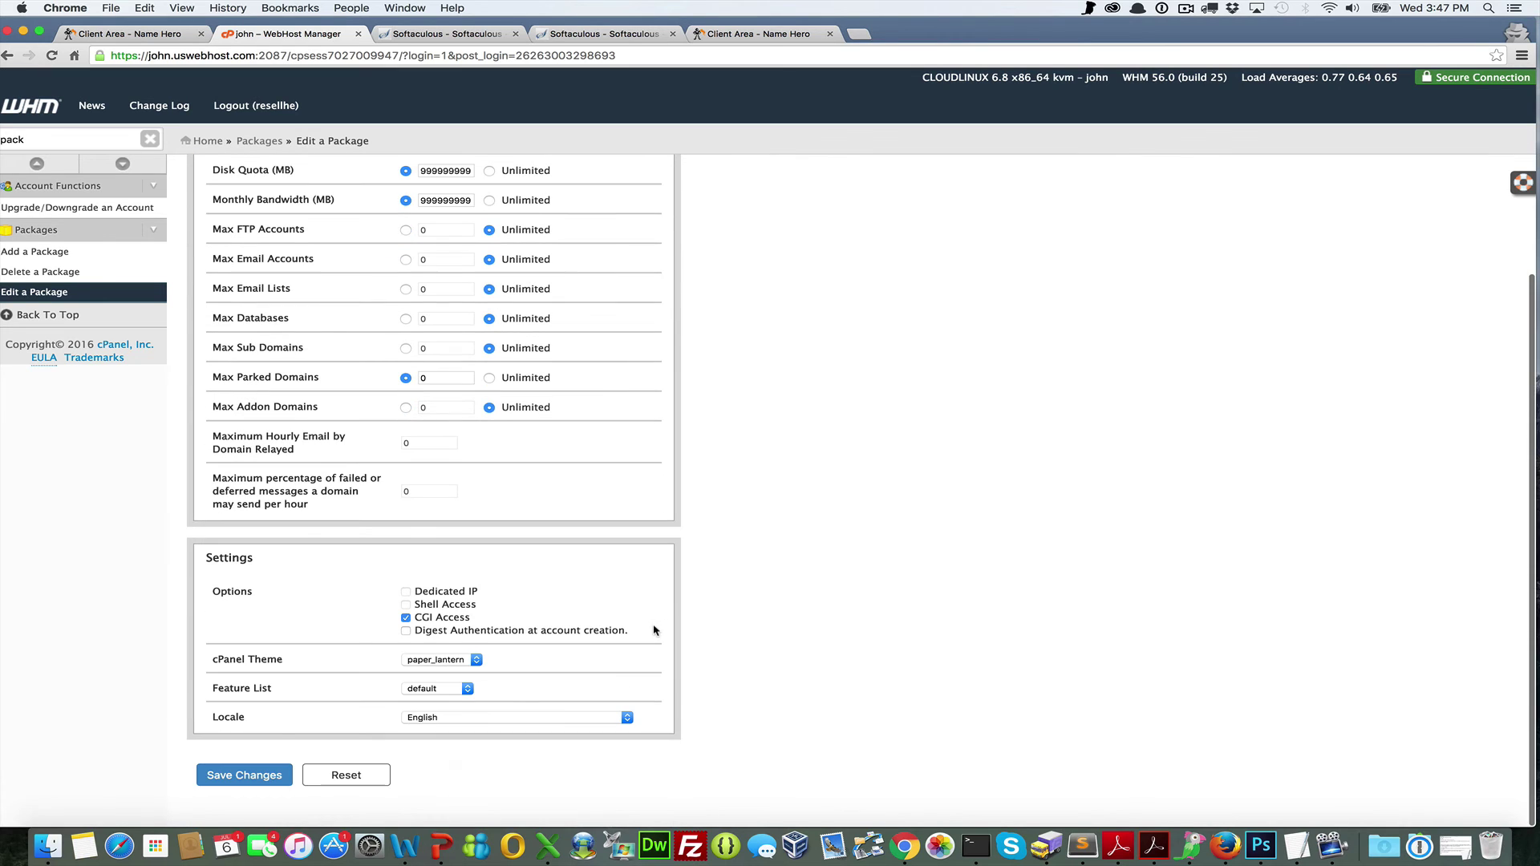
left_click(218, 774)
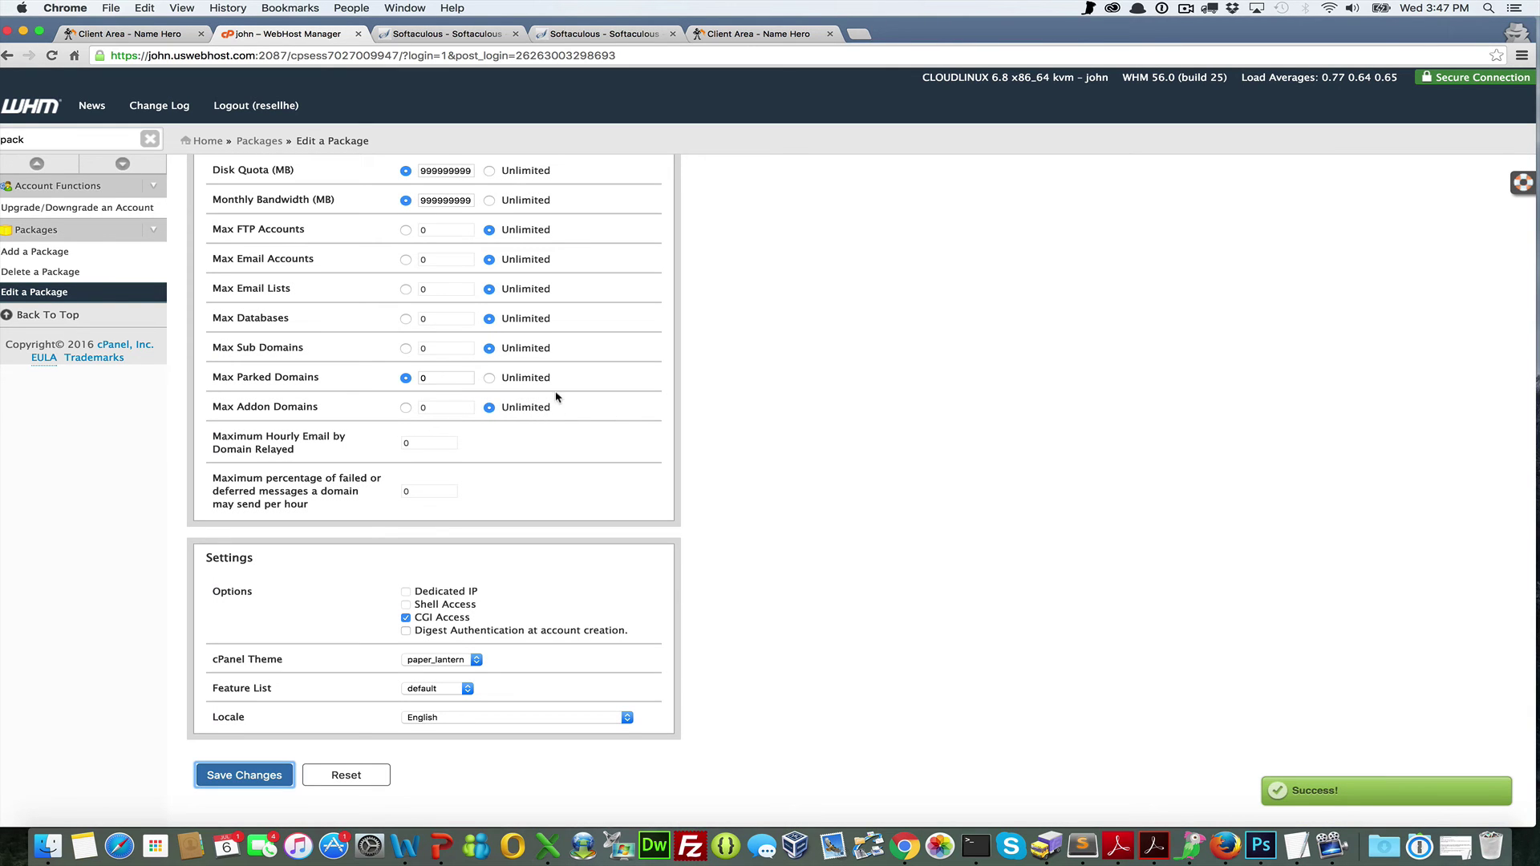
Close the two leftover Softaculous tabs
left_click(516, 35)
left_click(516, 35)
left_click(515, 34)
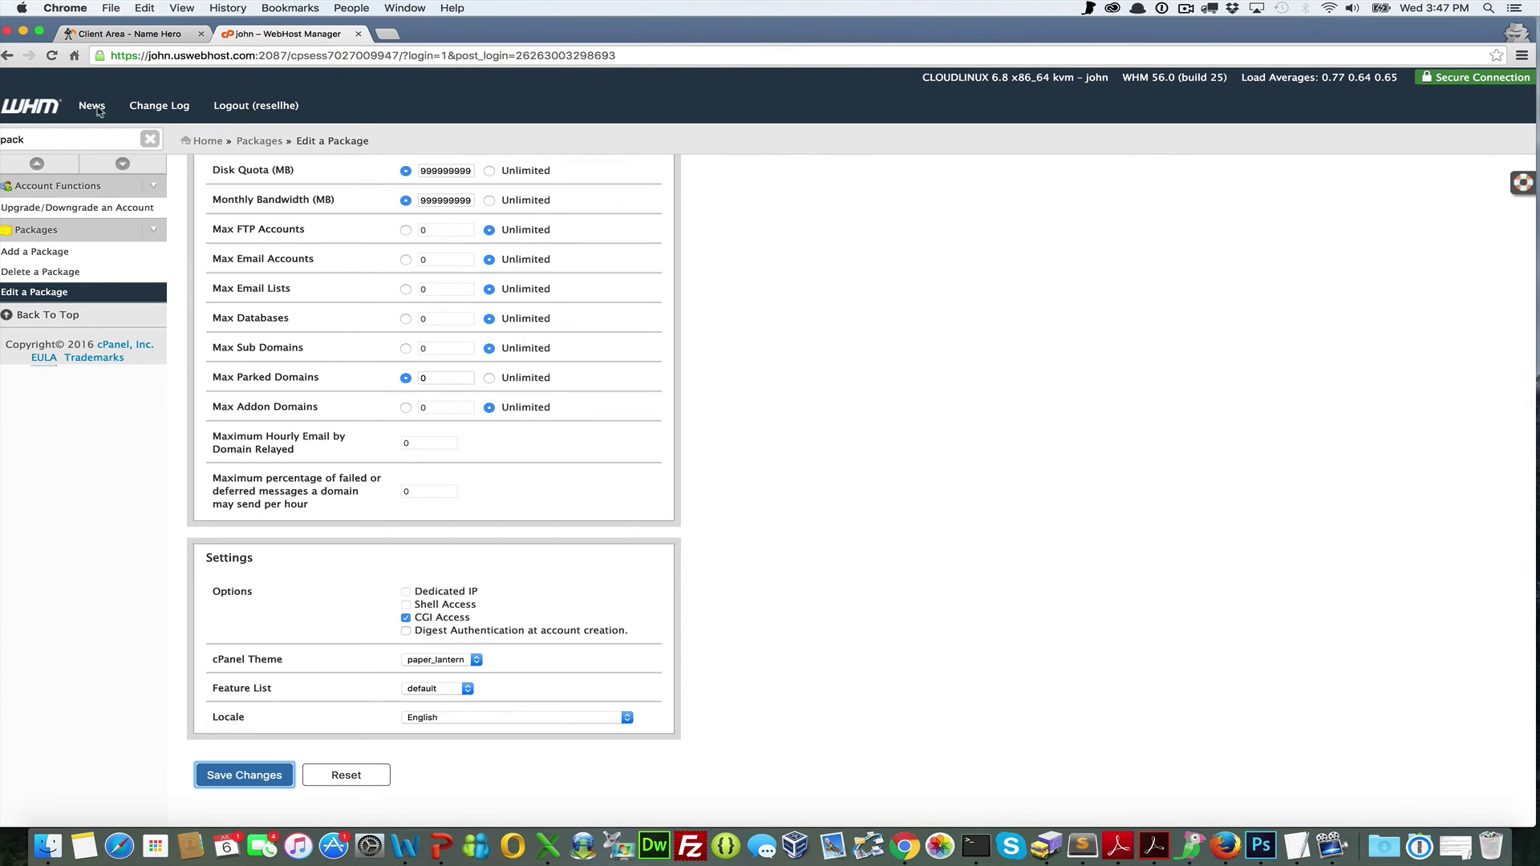
double_click(30, 140)
Open namehero.org's cPanel from List Accounts and go to Addon Domains
type("list")
left_click(9, 207)
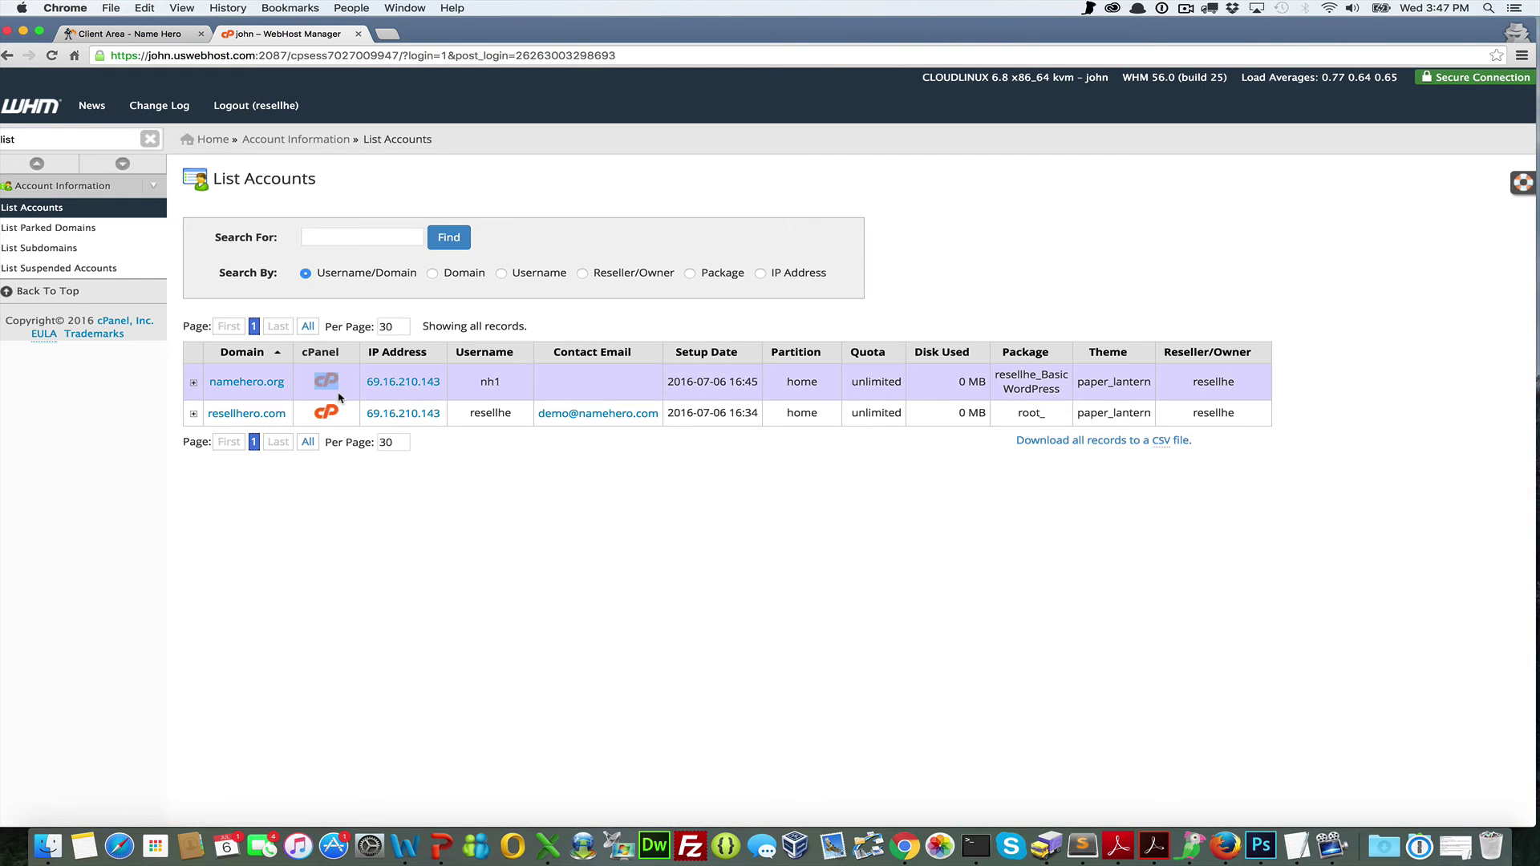
left_click(318, 381)
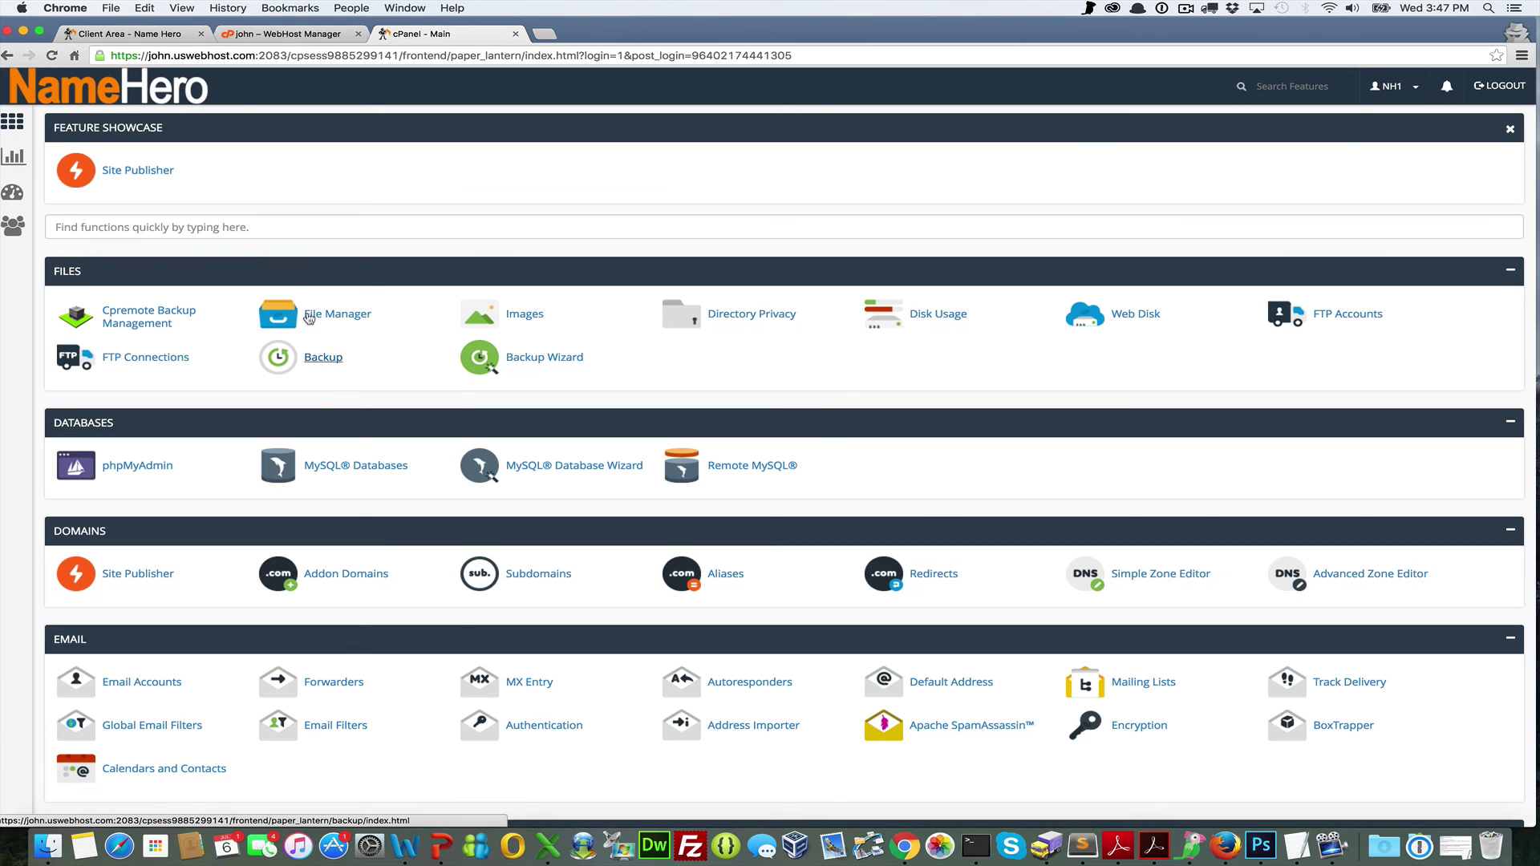
left_click(268, 228)
type("add")
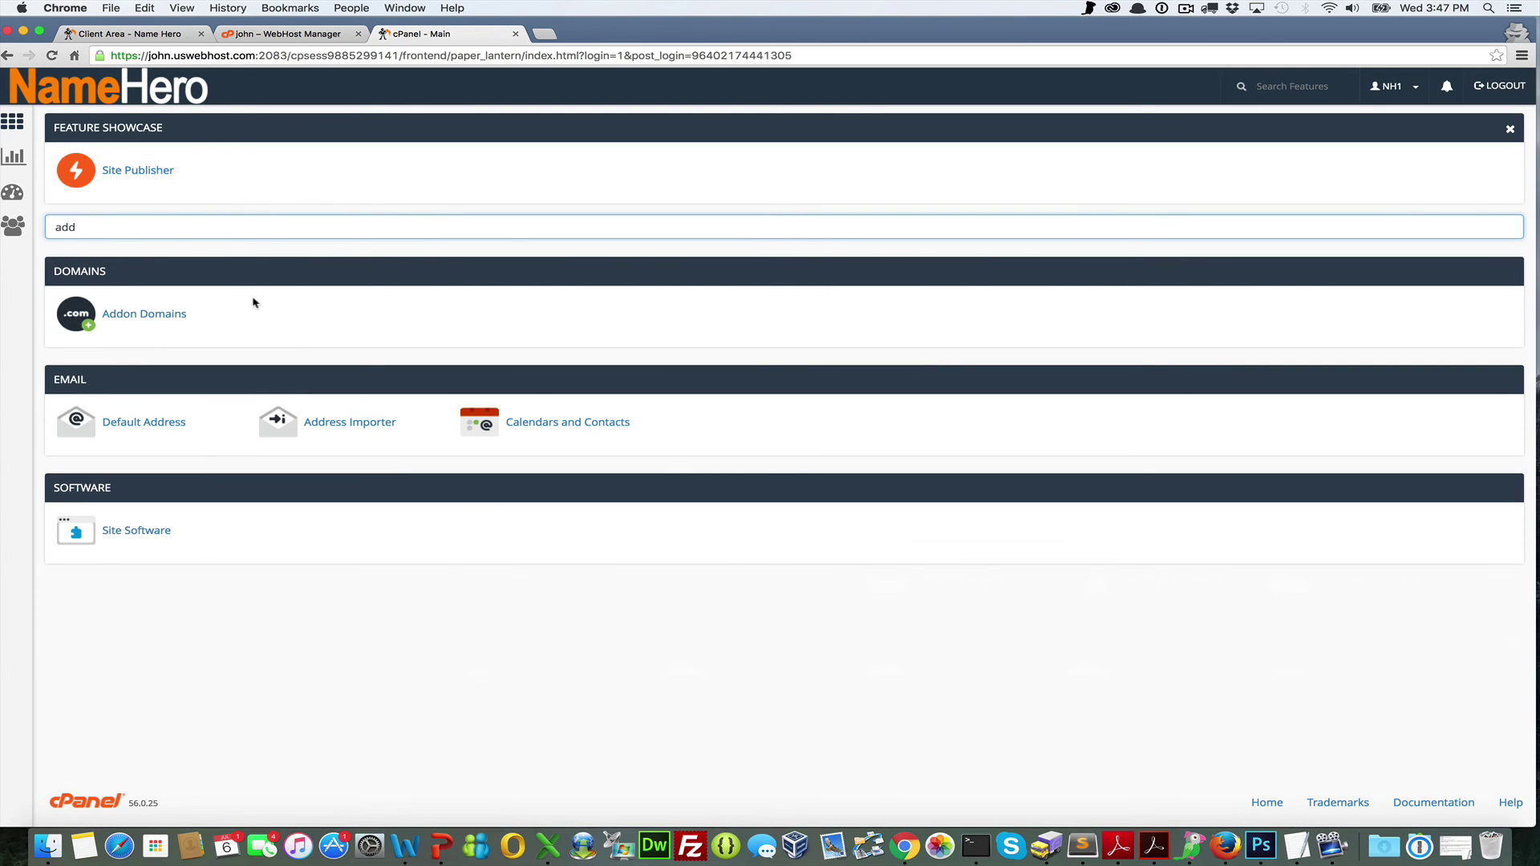
left_click(178, 317)
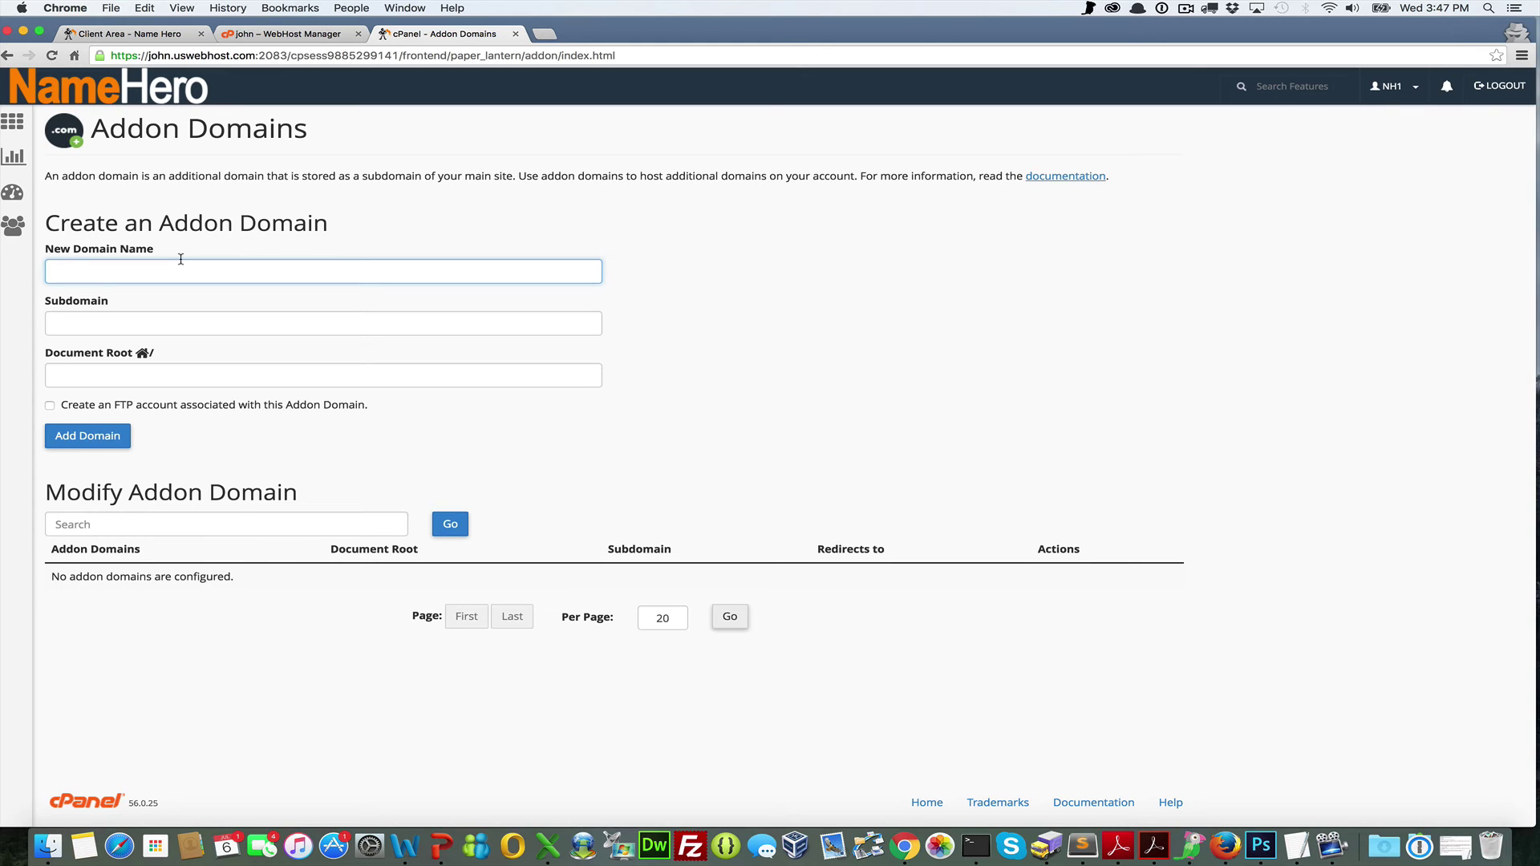
Add resellhero.net as an addon domain with subdomain resellhero, then return to cPanel home
type("rese")
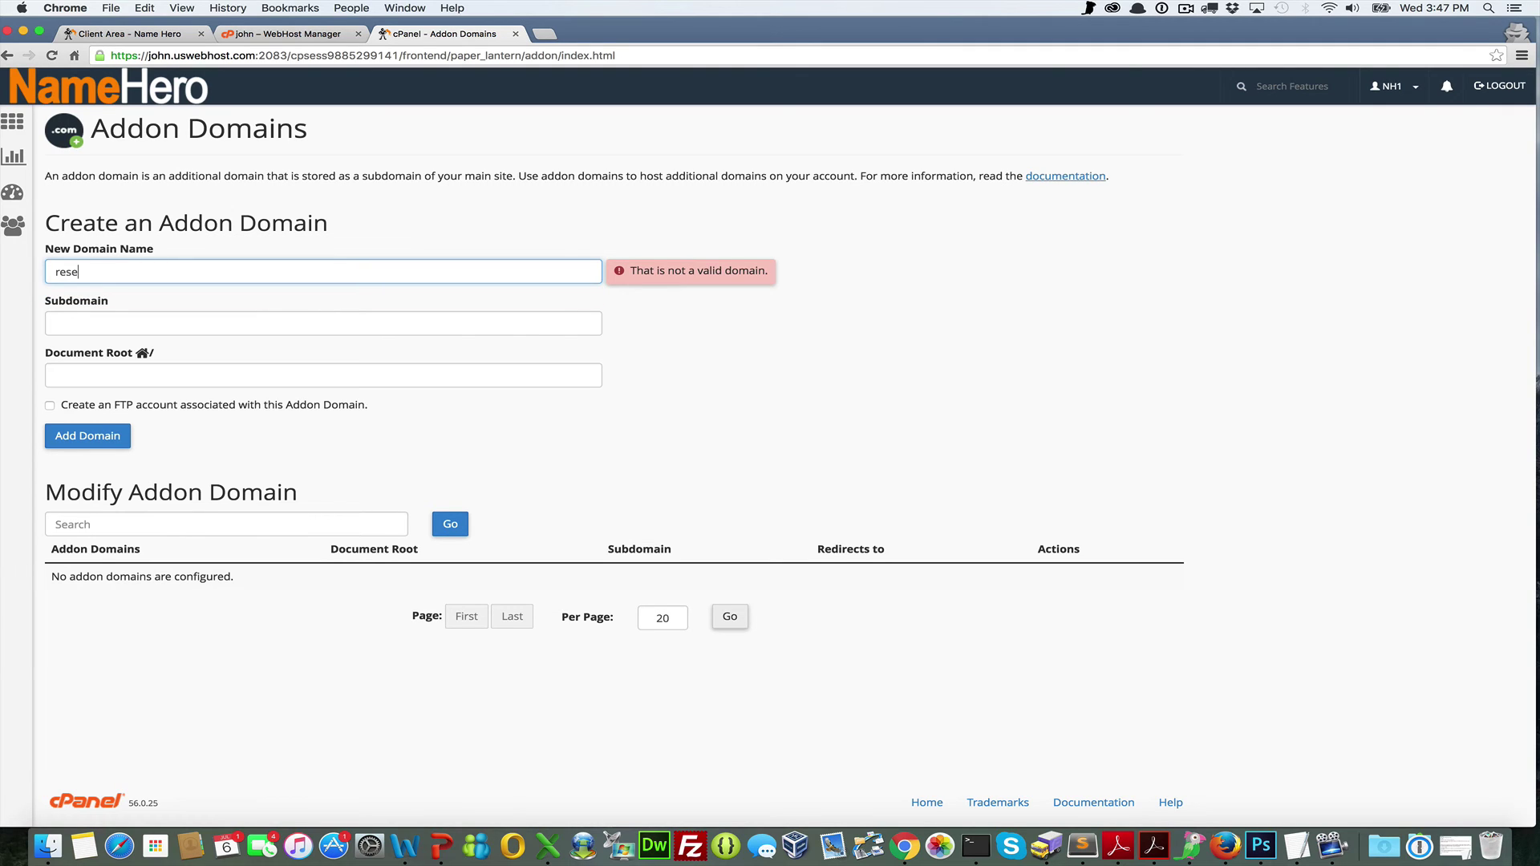
type("lleero.net")
key("Tab")
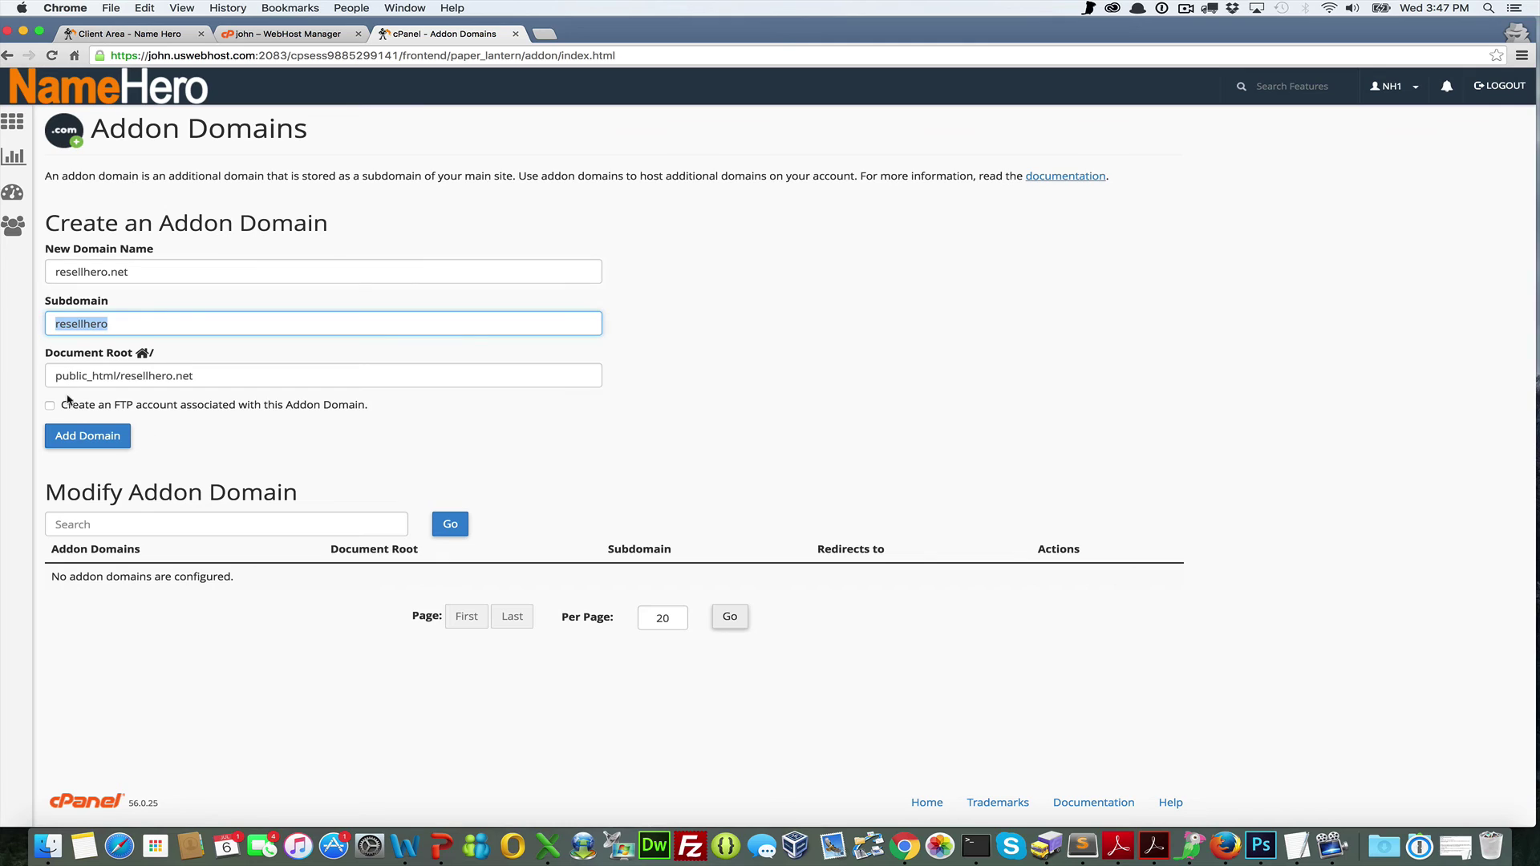
left_click(62, 441)
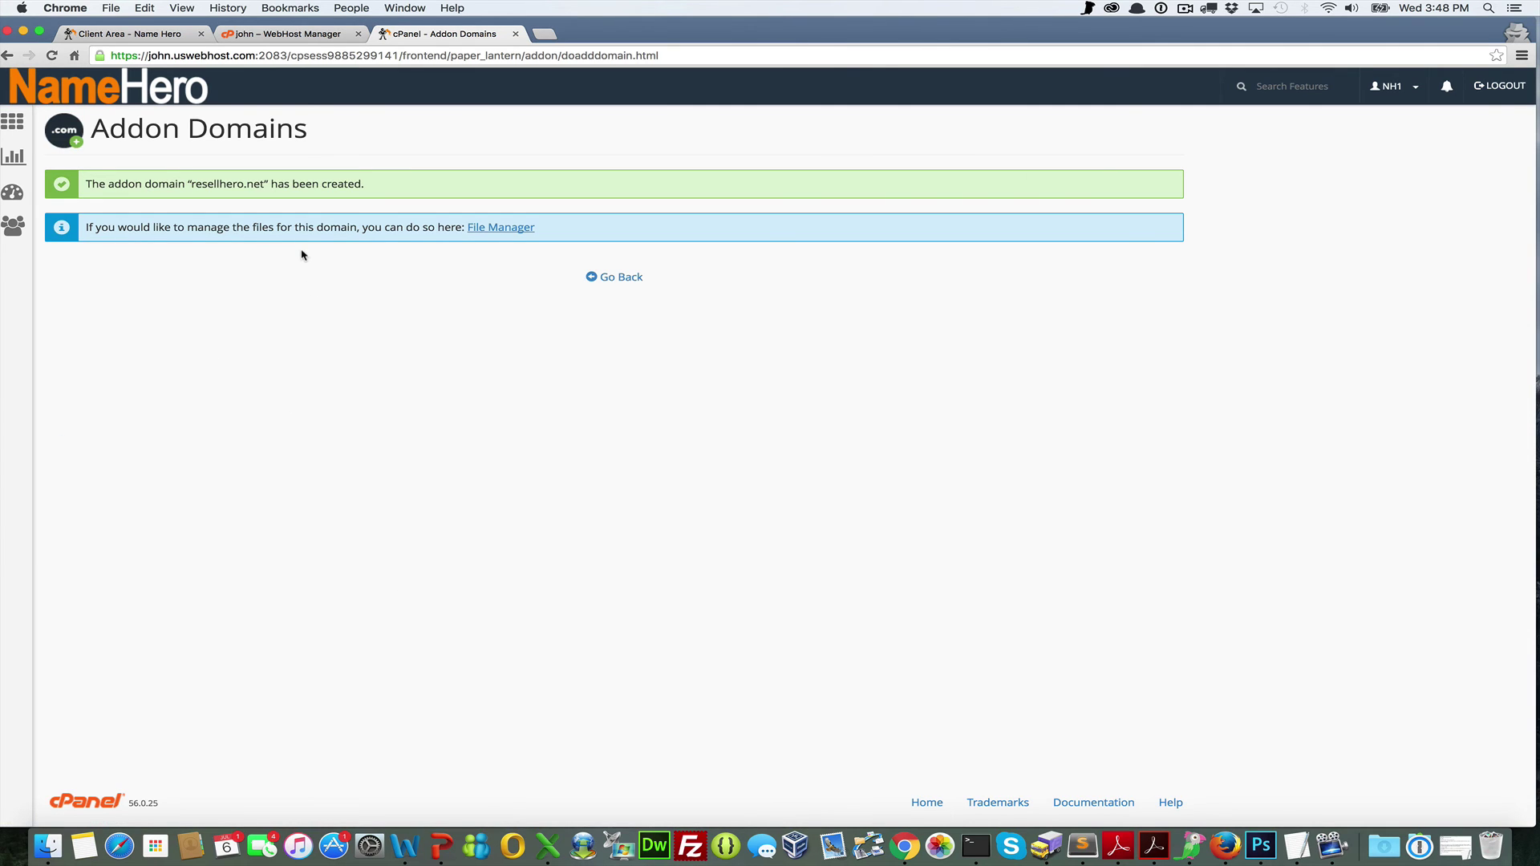
left_click(610, 281)
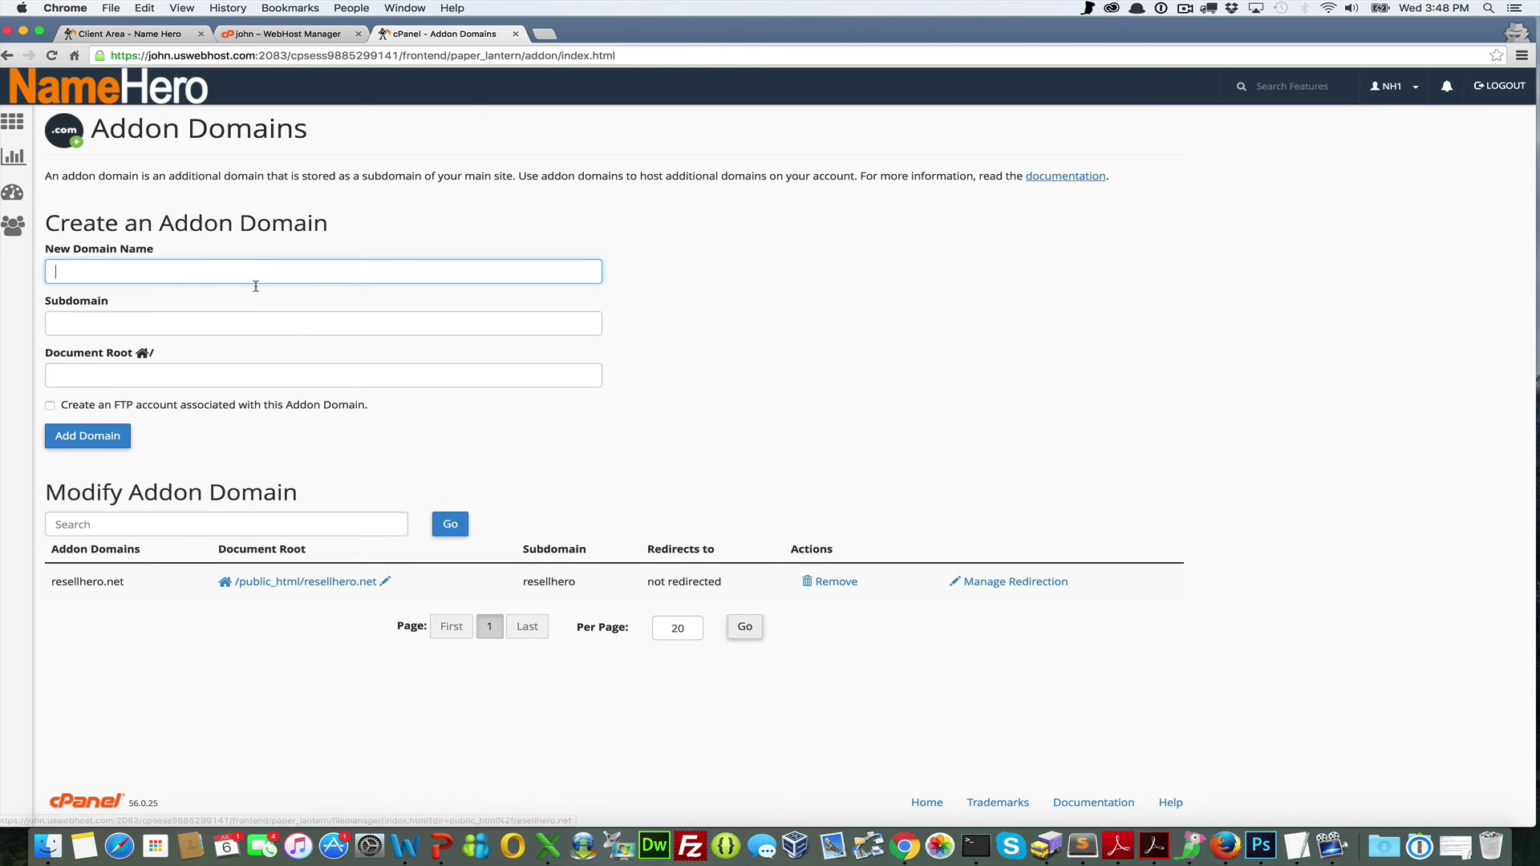
left_click(109, 94)
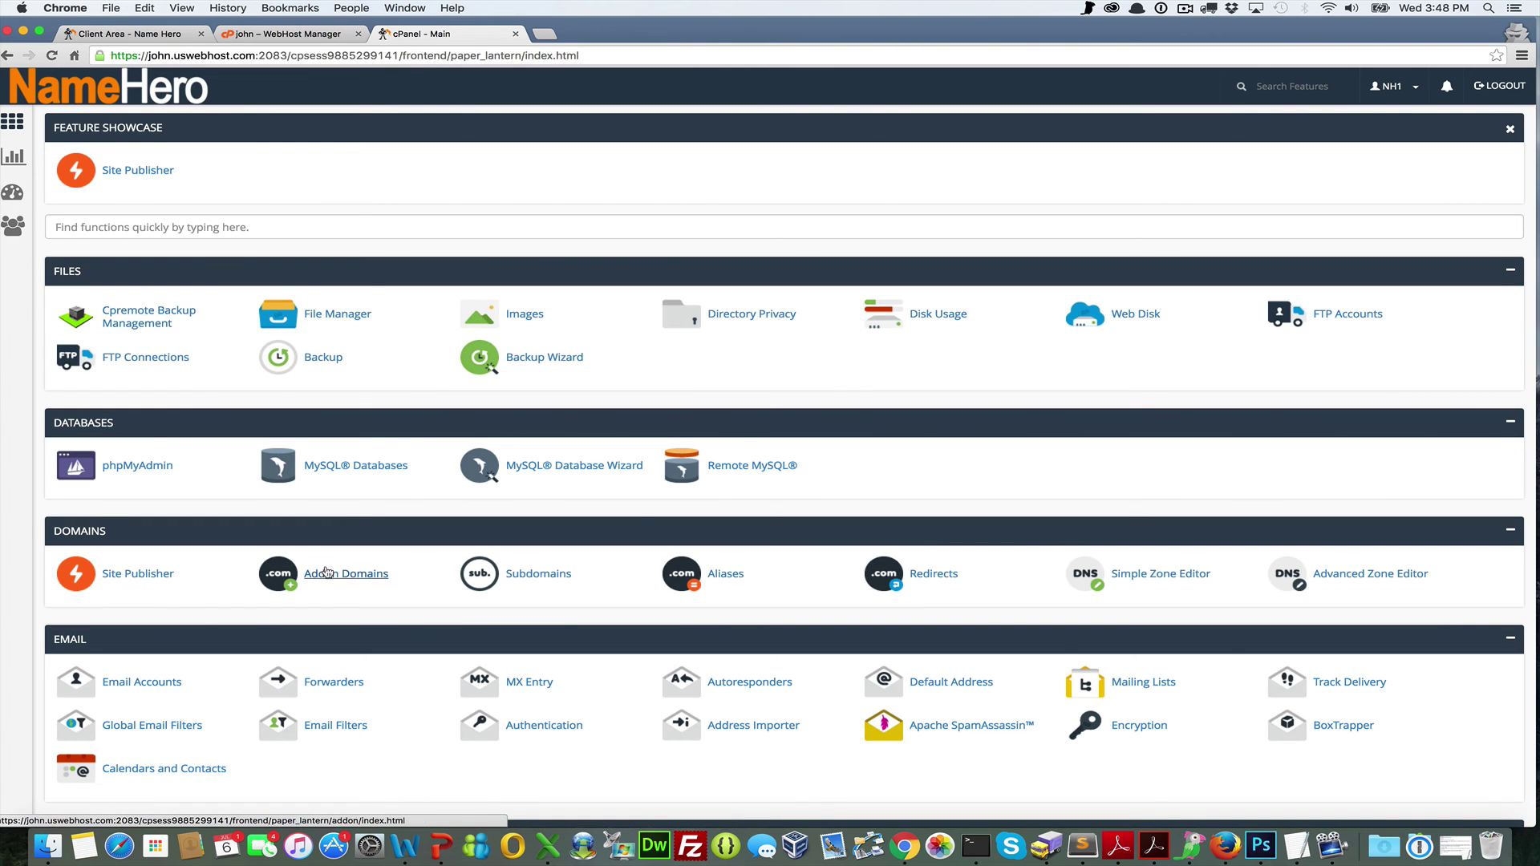
Start a new WordPress installation from Softaculous and open its domain list
scroll(327, 572, "down", 15)
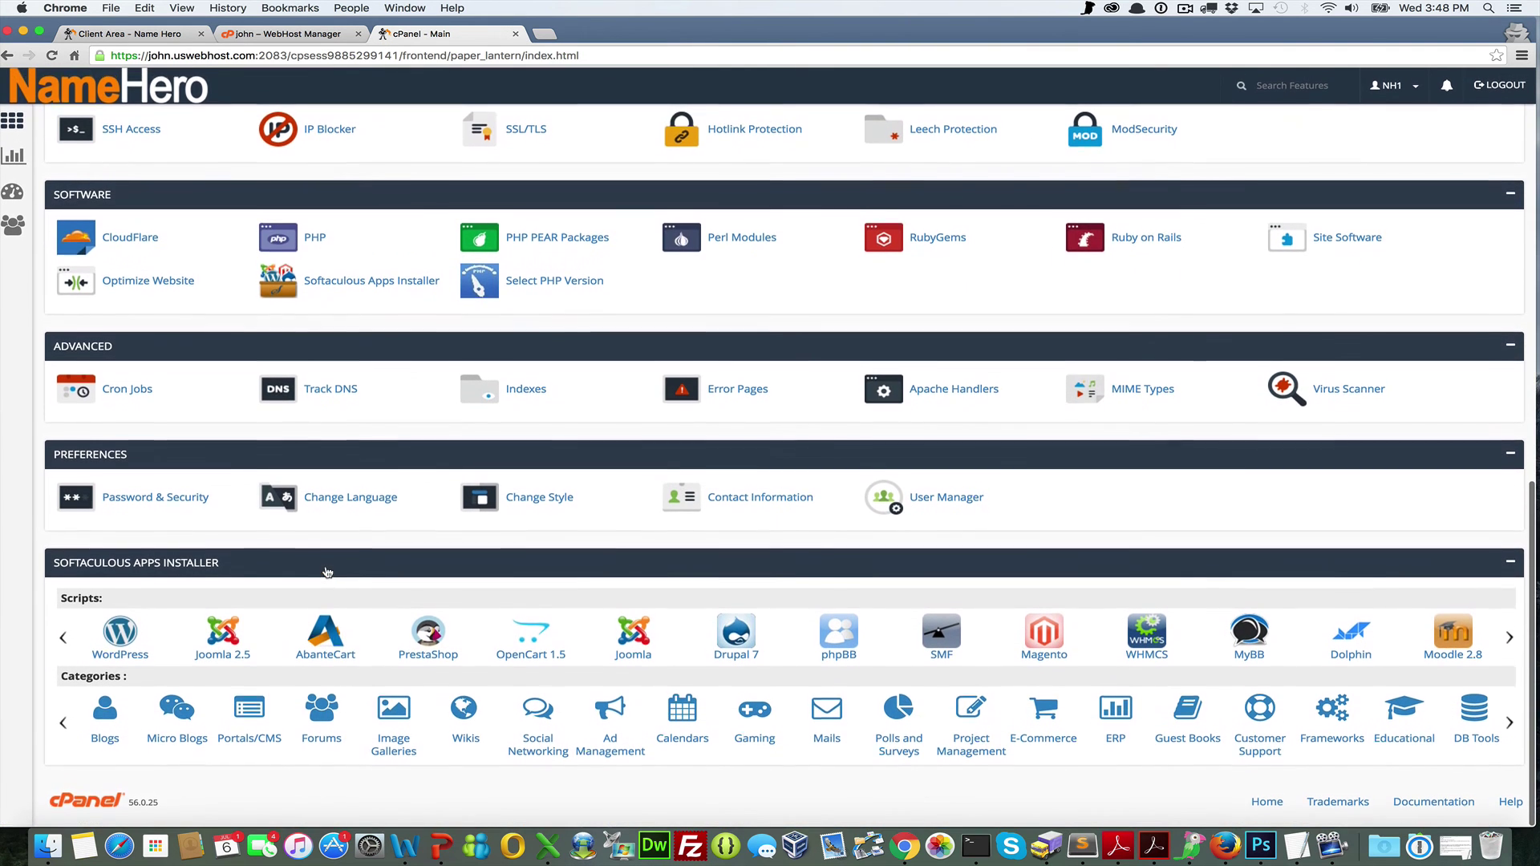
left_click(136, 659)
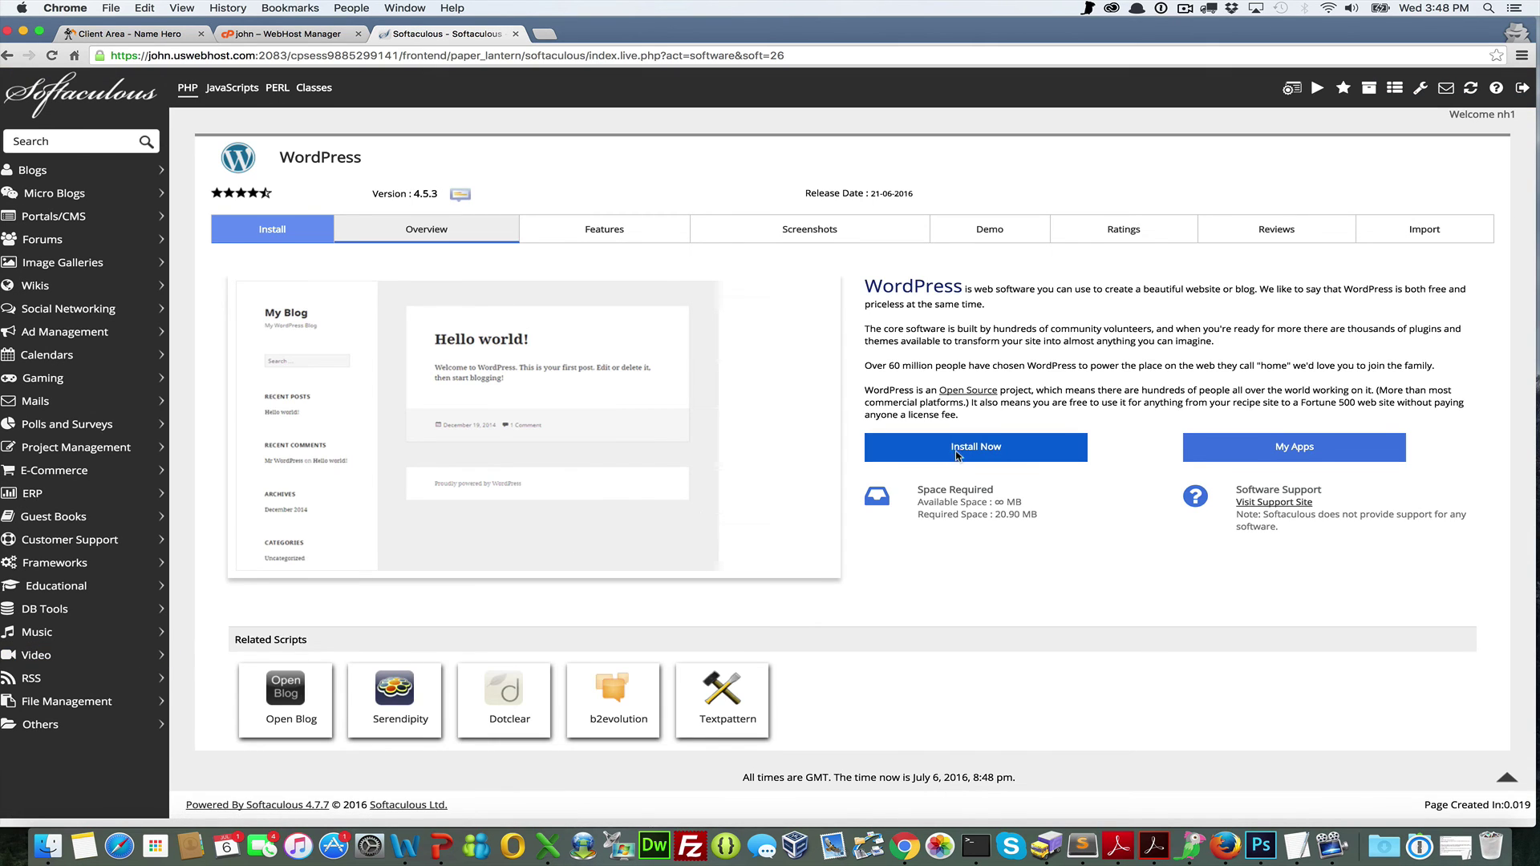
left_click(953, 453)
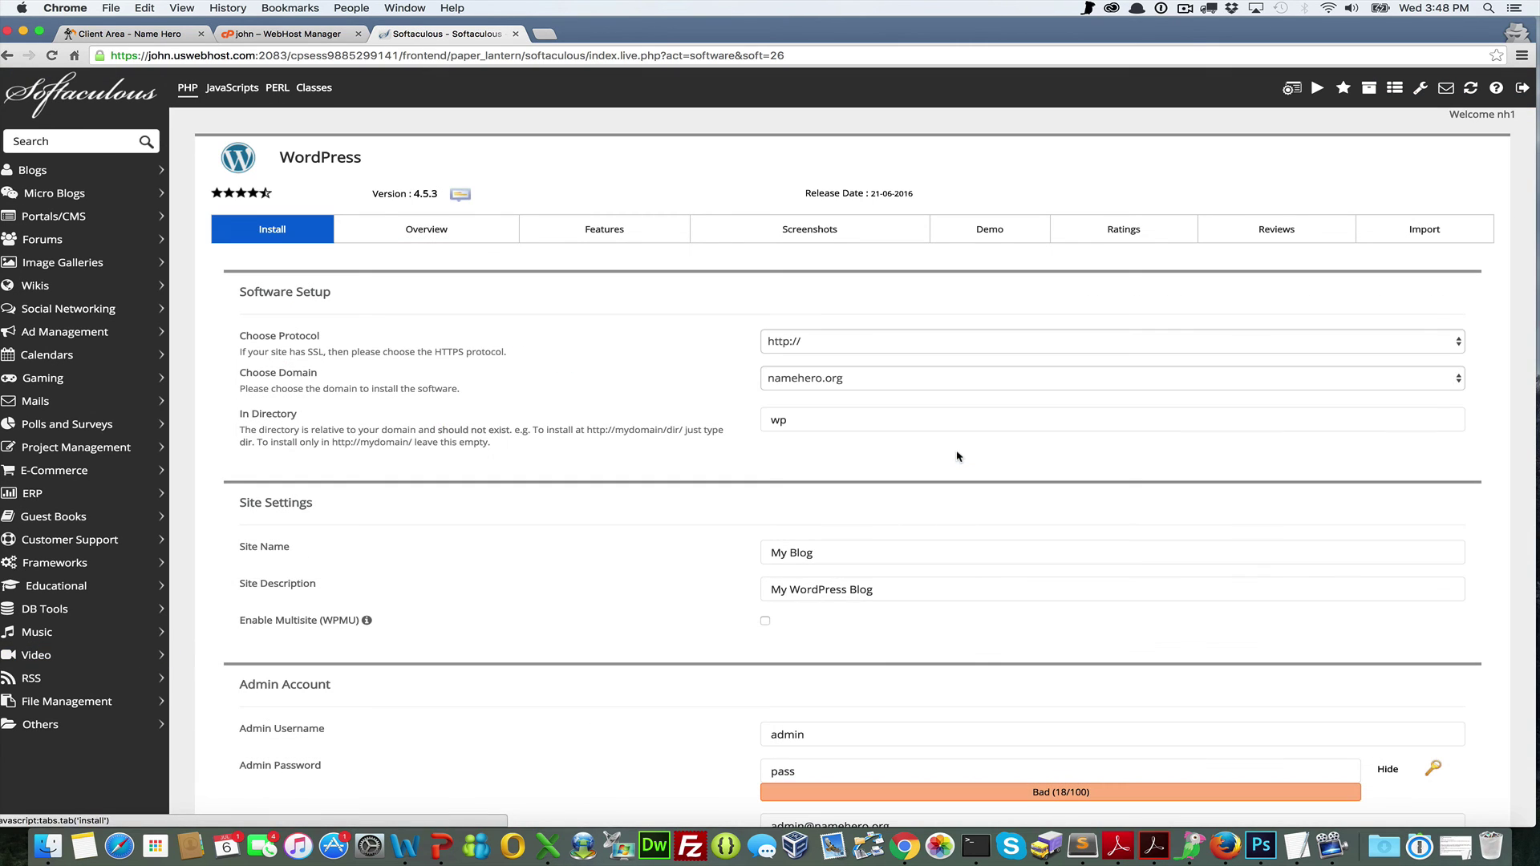
left_click(821, 377)
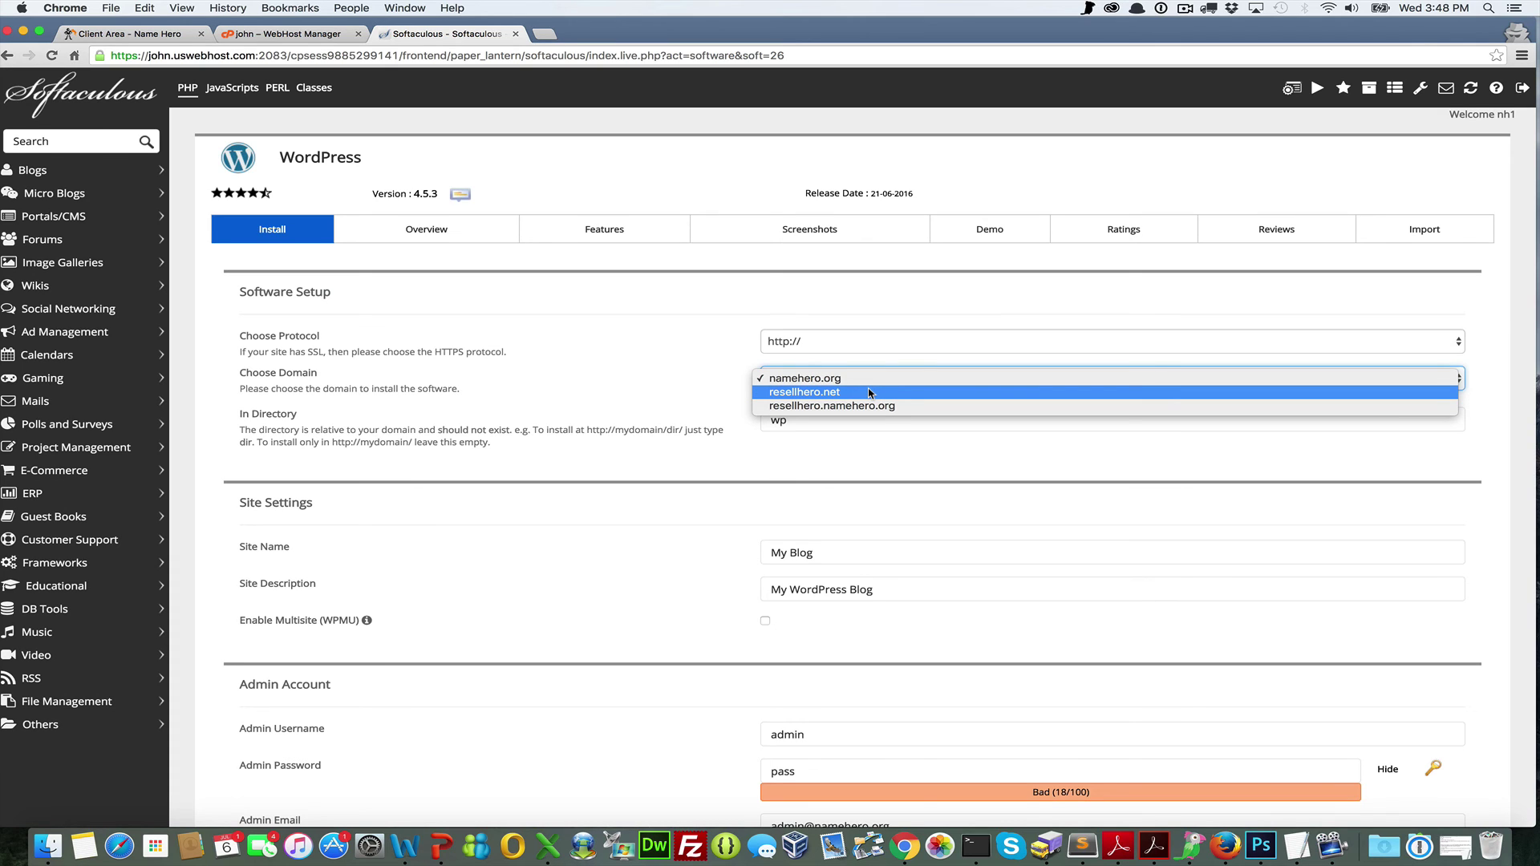
left_click(868, 392)
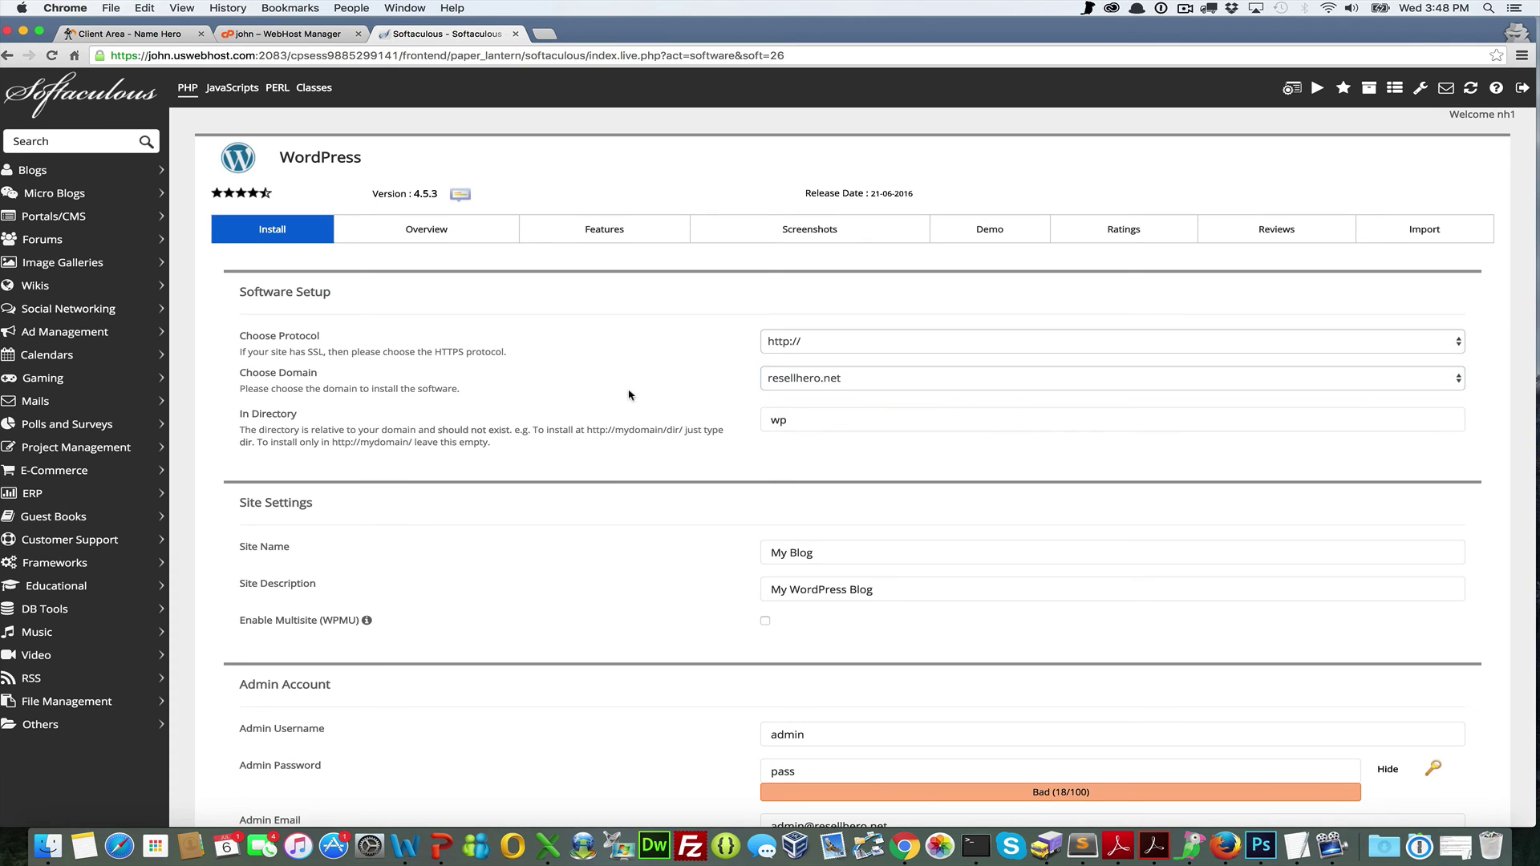
left_click(859, 353)
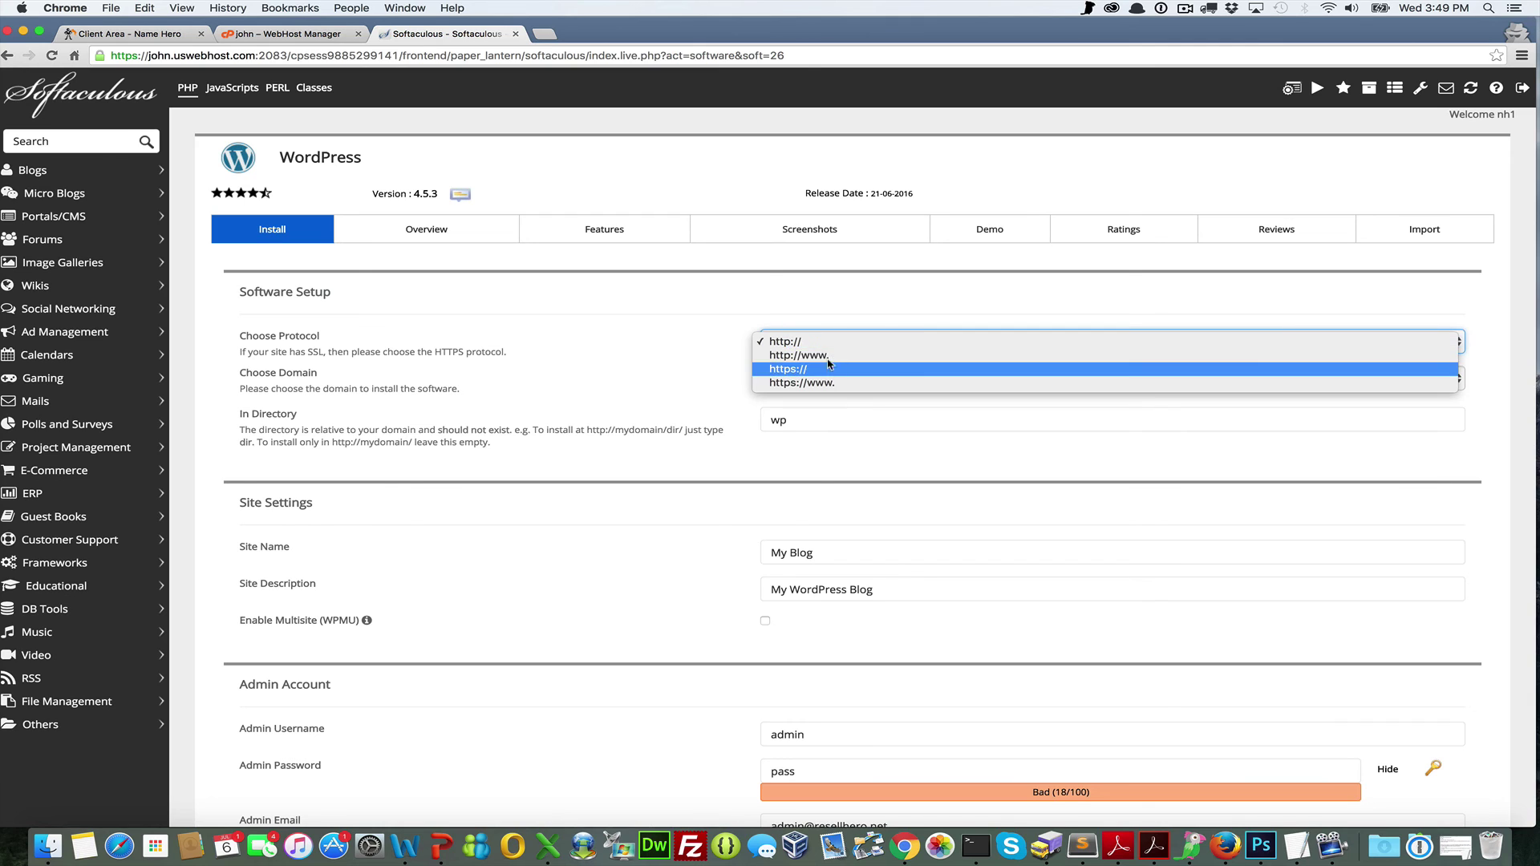
left_click(660, 352)
left_click(849, 419)
left_click_drag(849, 420, 633, 426)
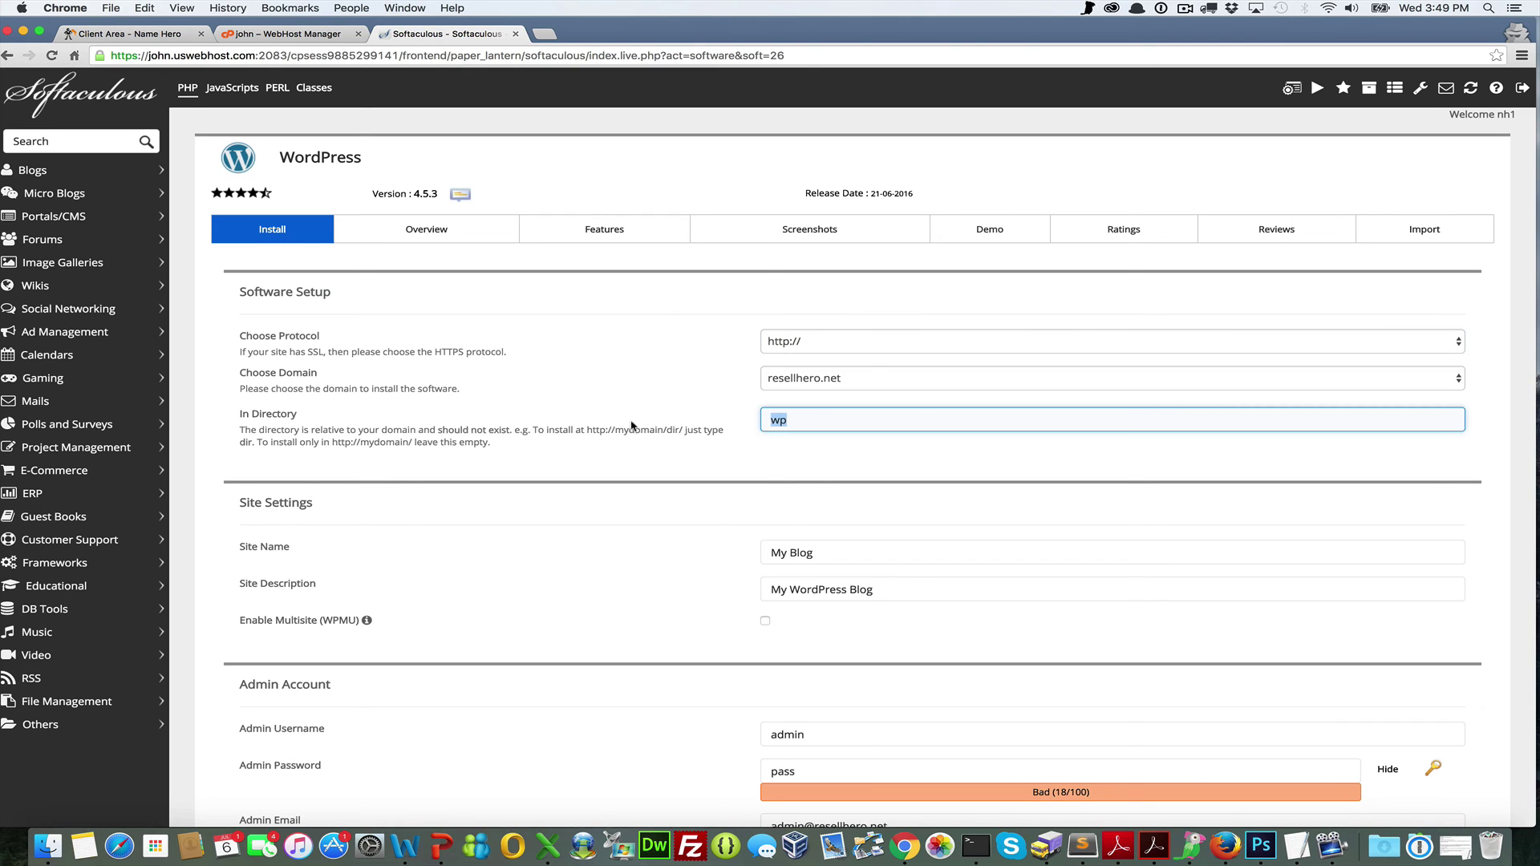
key("BackSpace")
scroll(791, 512, "down", 10)
scroll(791, 511, "up", 10)
left_click(304, 34)
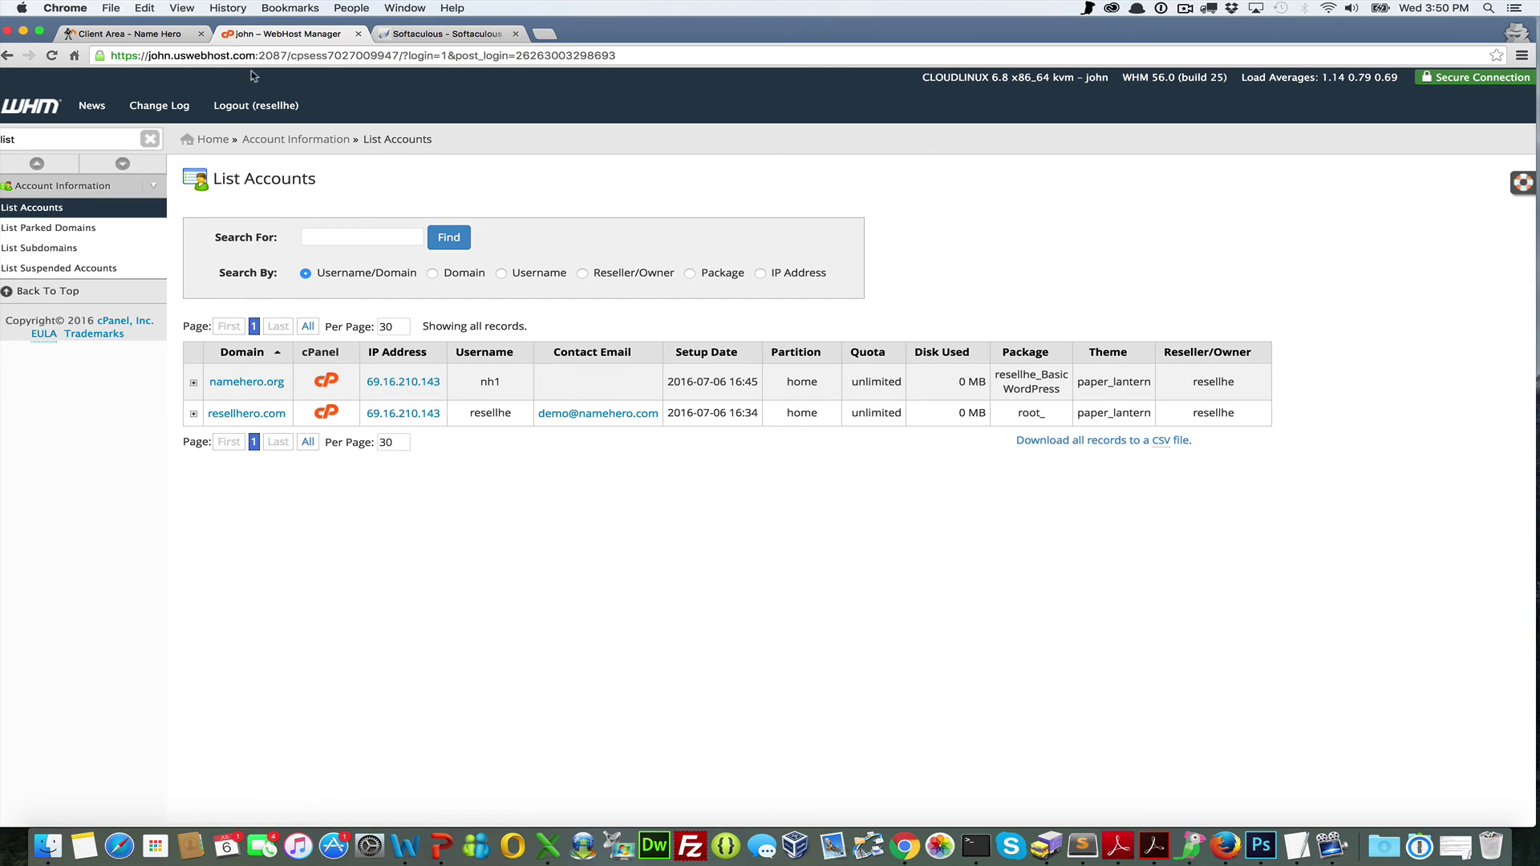
Glance at the NameHero client area, then switch to the desktop showing the presentation
left_click(117, 33)
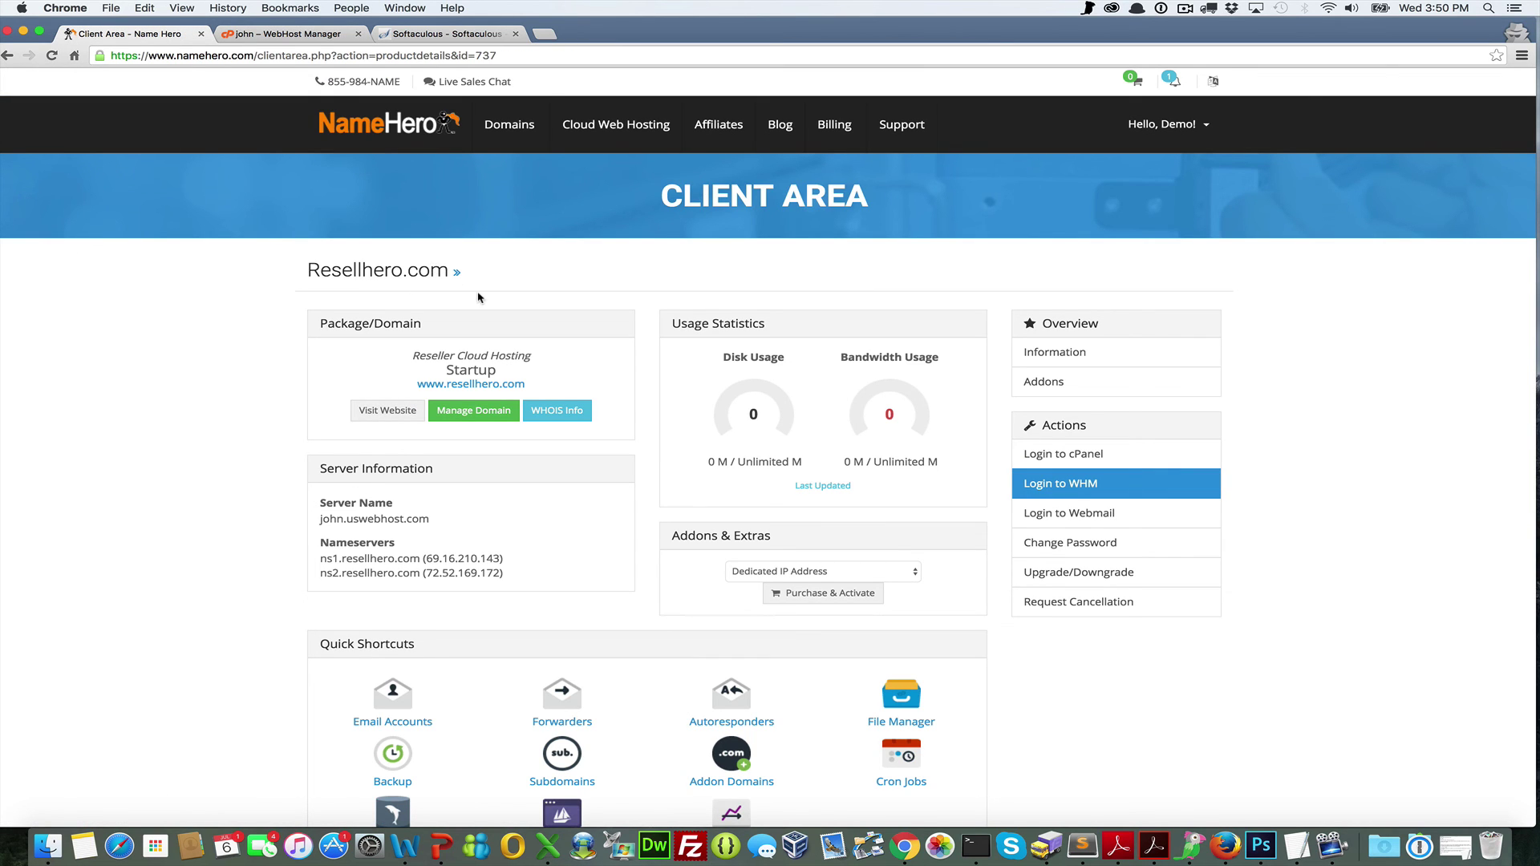
key("ctrl+Up")
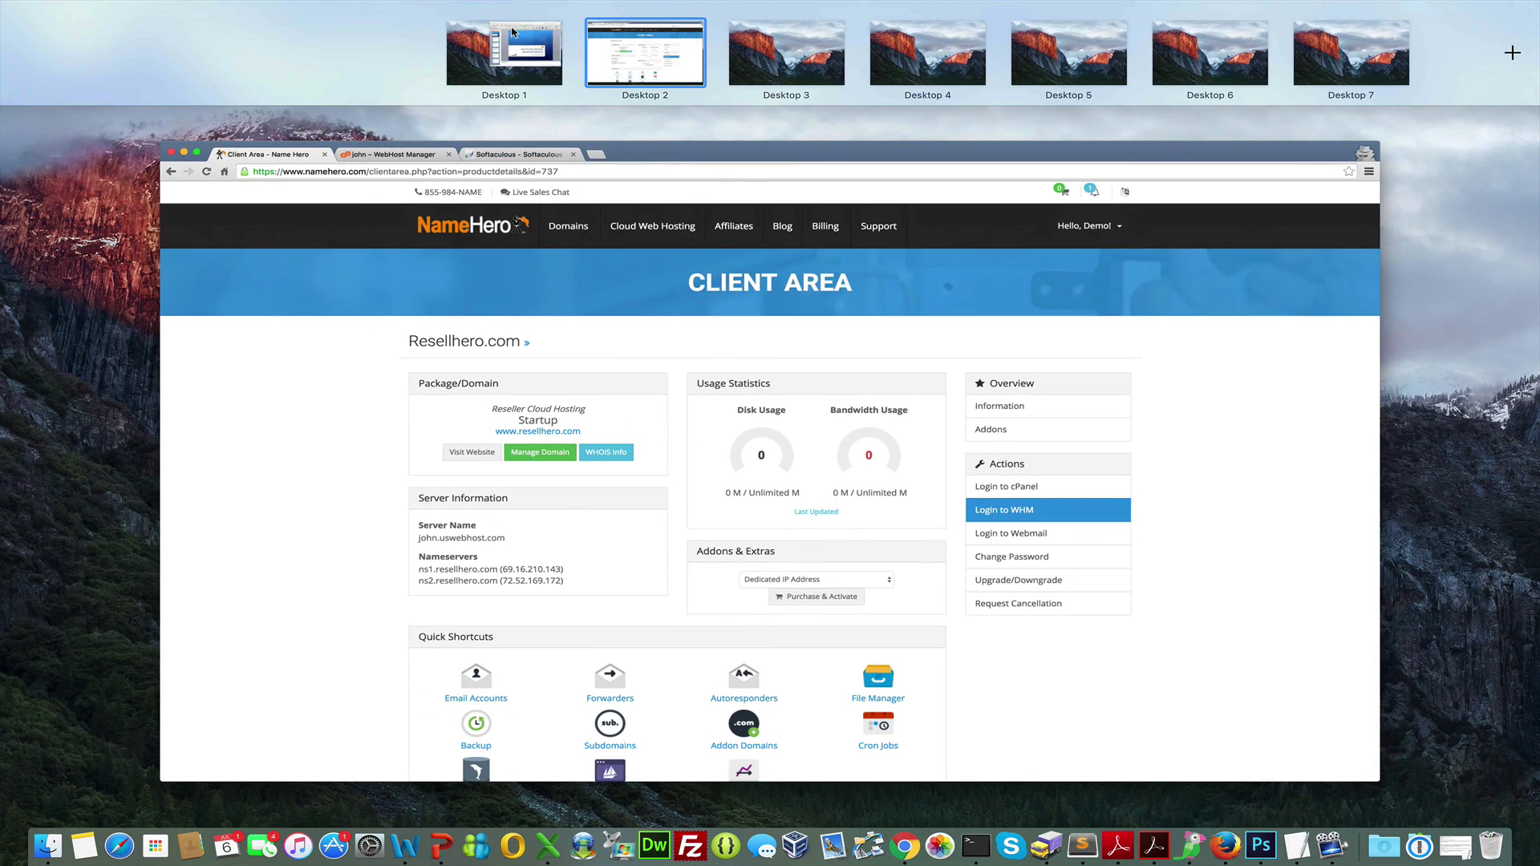
left_click(508, 68)
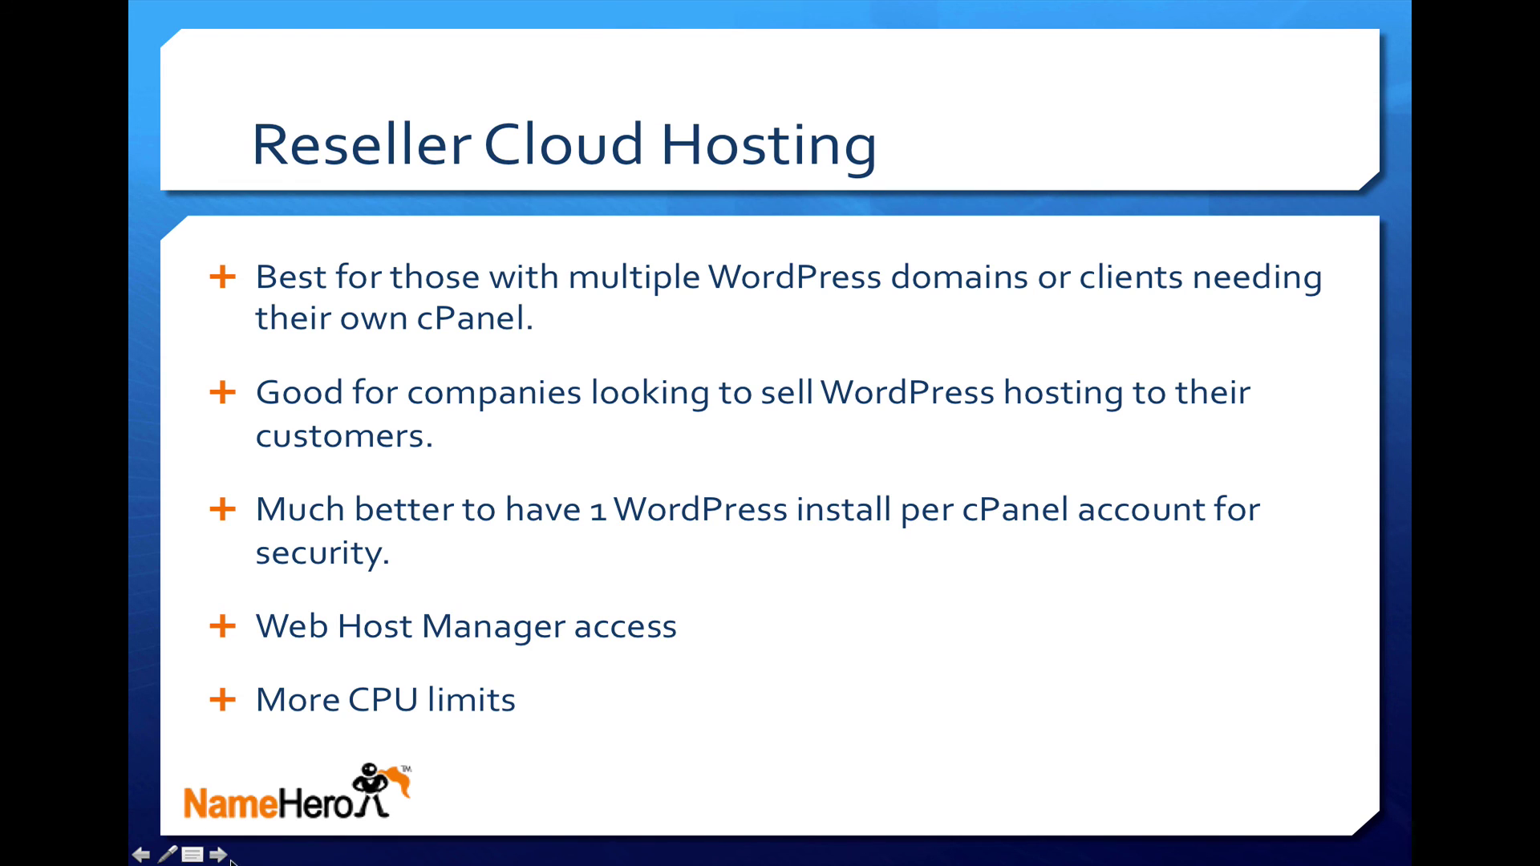
Advance the slideshow to the Managed Cloud Server slide
left_click(216, 855)
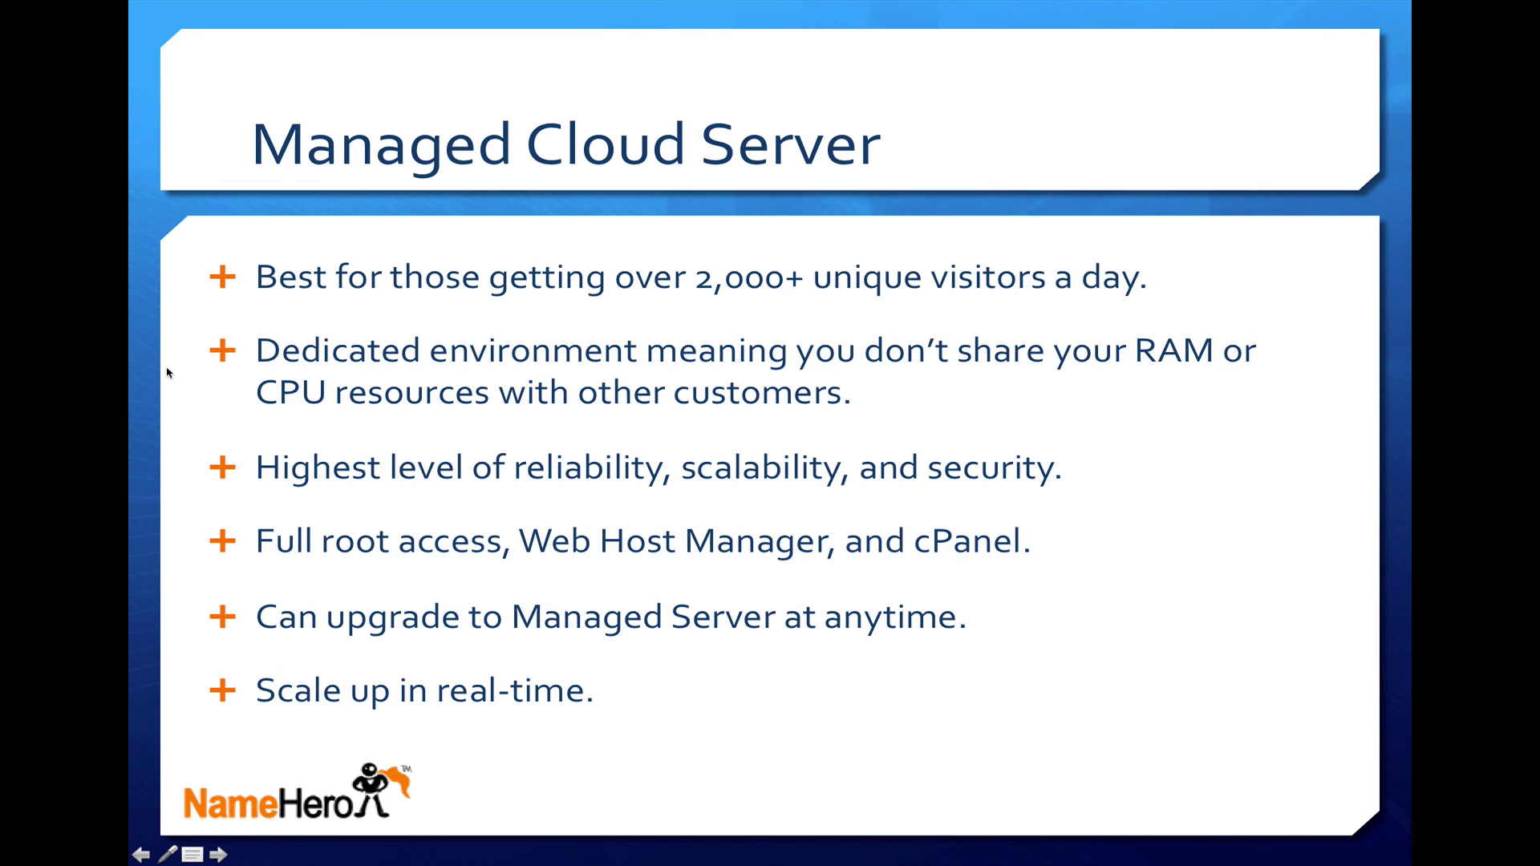